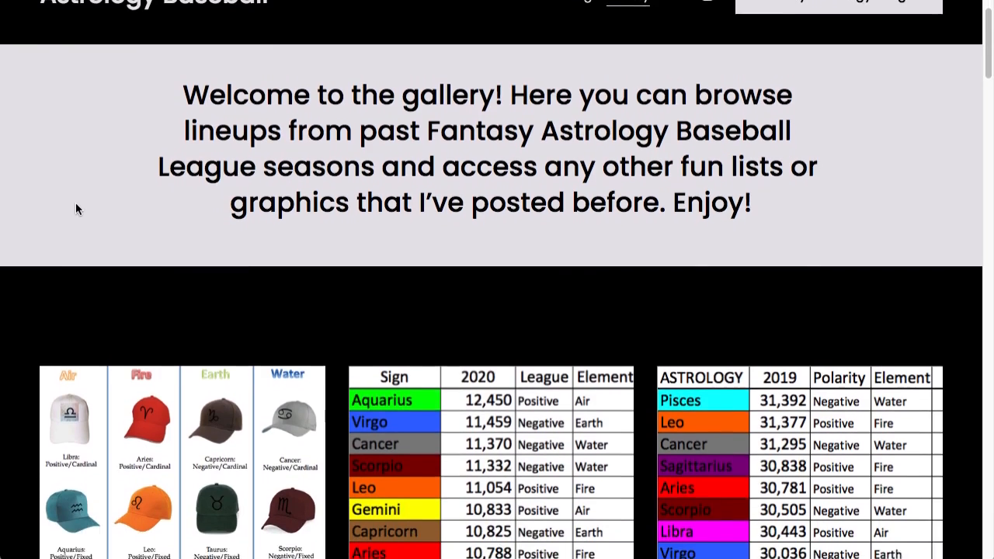
Step: Look over the gallery's sign charts and bring up the 2020 FABL Lineups page
scroll(77, 208, down, 1)
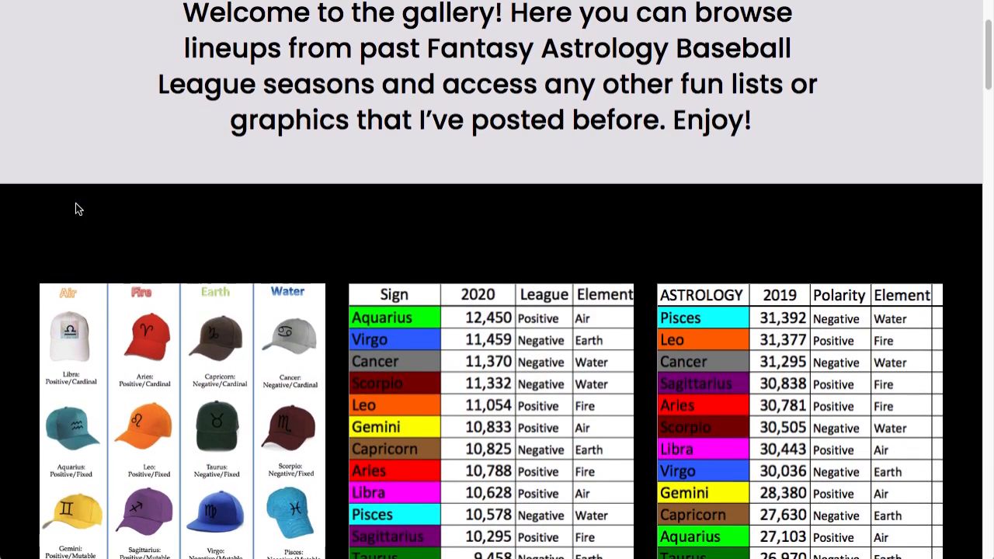
scroll(76, 208, down, 1)
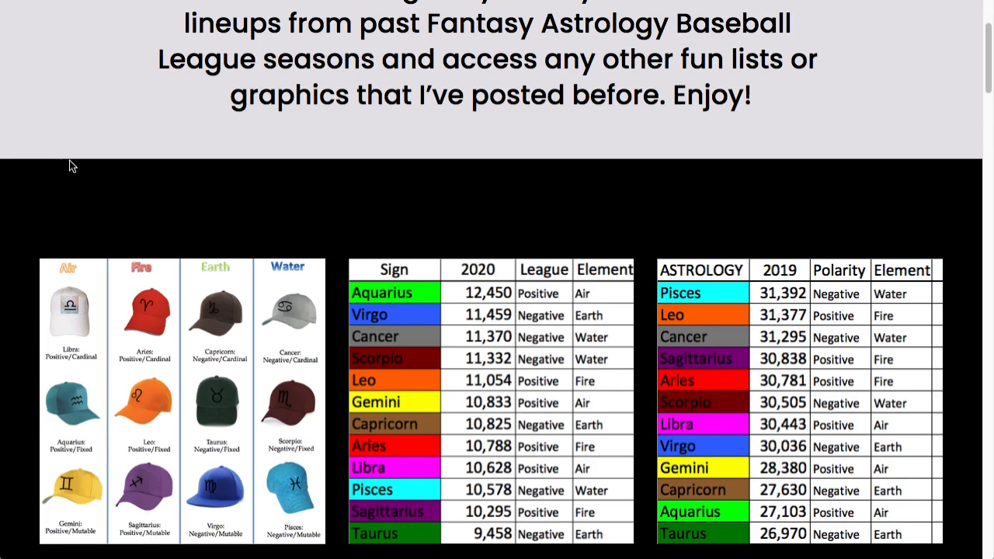
key(ctrl+Tab)
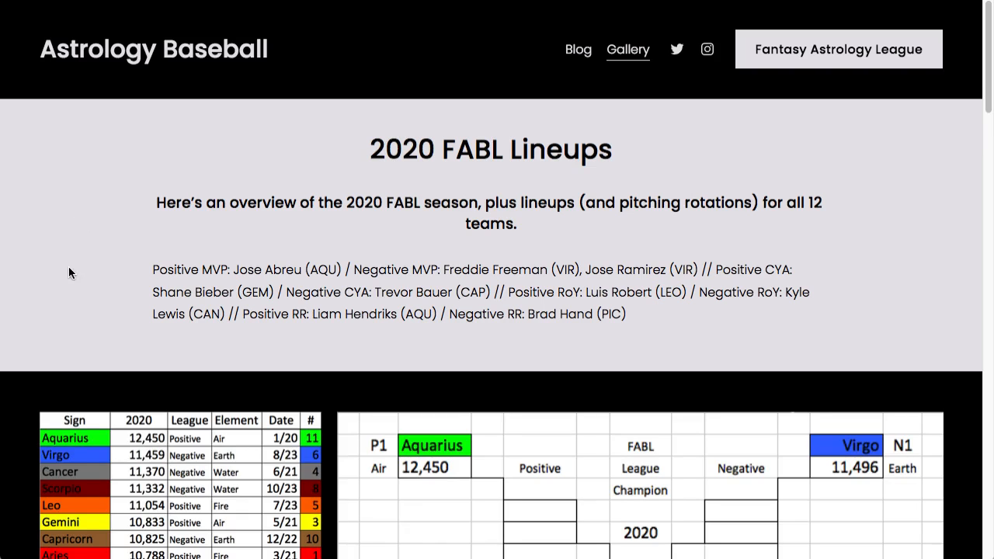
Step: Examine the 2020 season overview, the sign standings table and the league championship bracket
scroll(54, 239, down, 2)
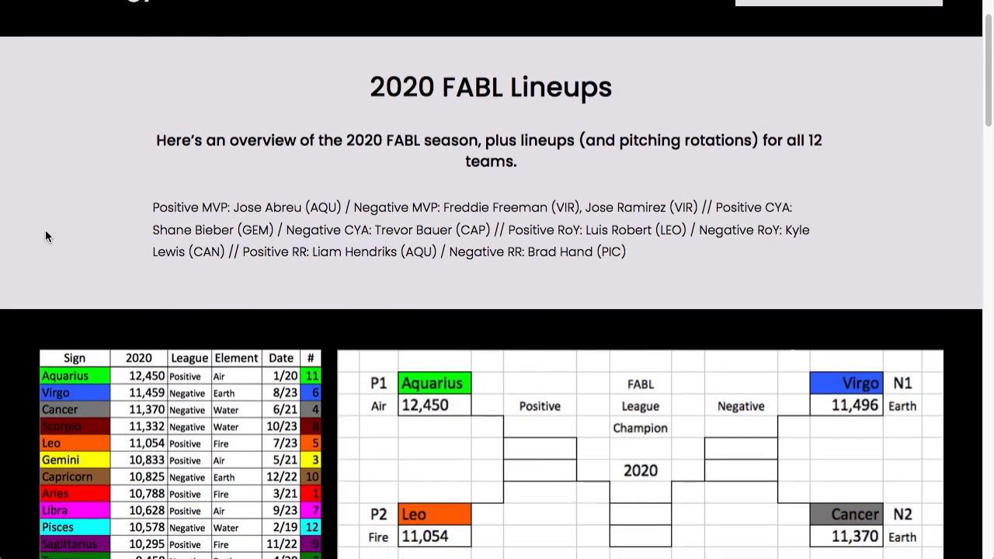
scroll(45, 230, down, 1)
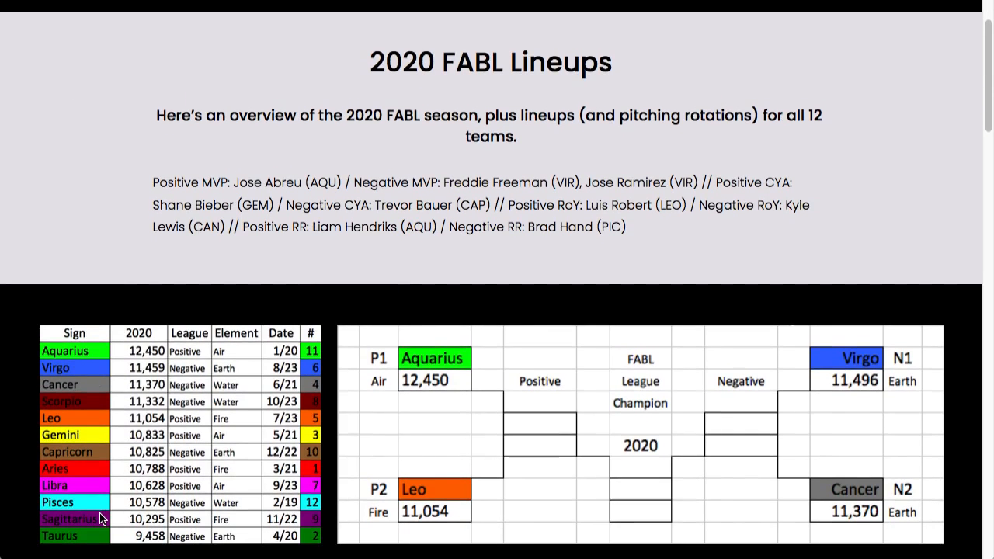
scroll(92, 466, down, 2)
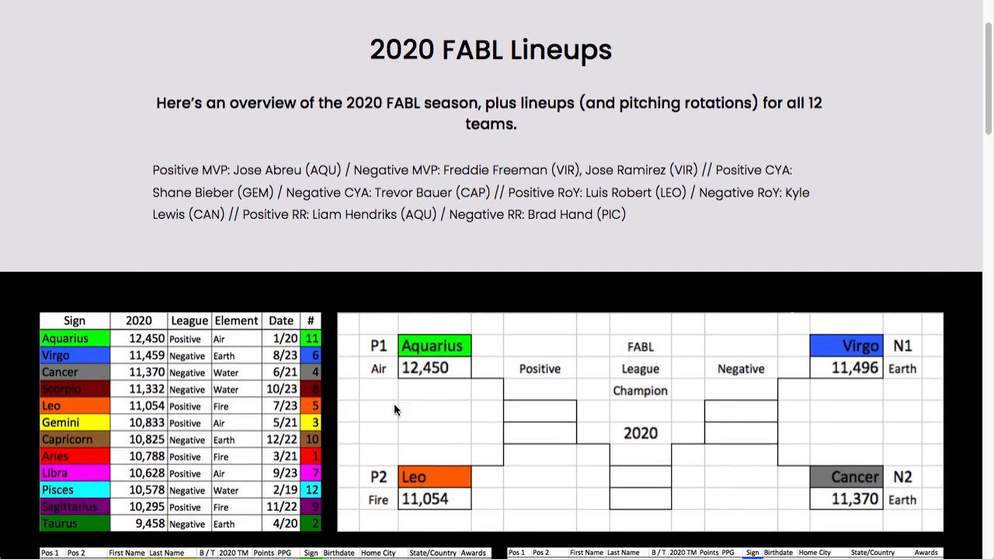
scroll(670, 343, down, 4)
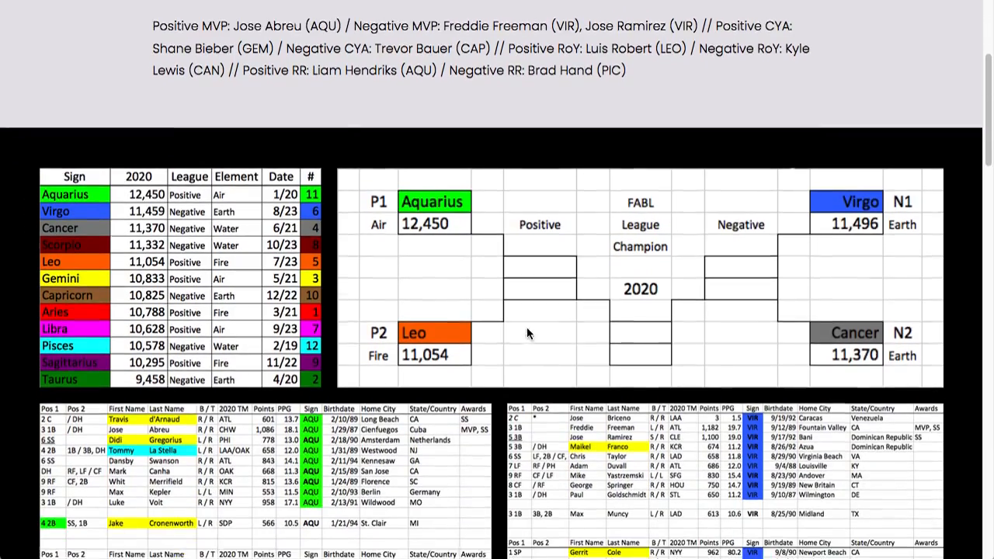
scroll(507, 332, down, 3)
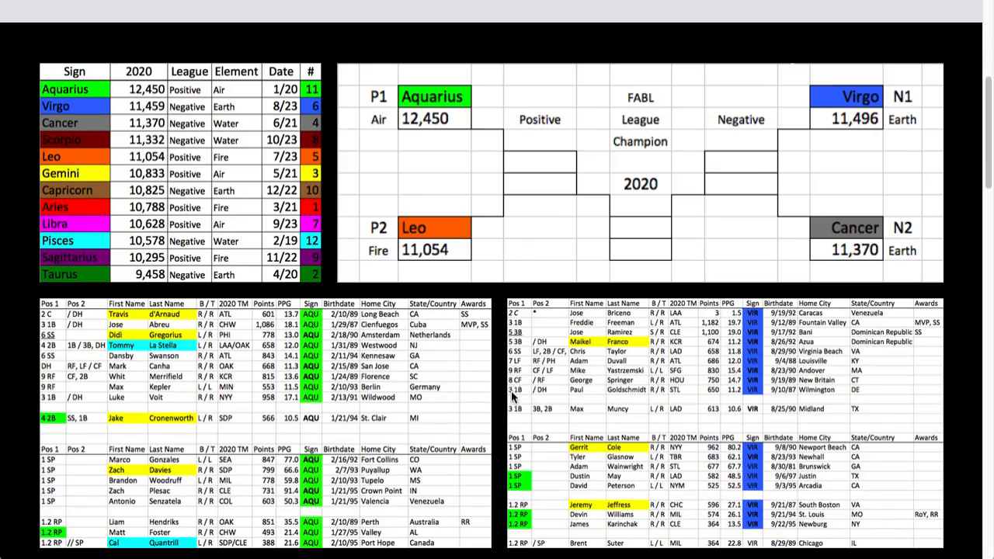
Step: Examine the 2020 lineups and pitching rotations of all 12 zodiac teams, from Aquarius and Virgo through Sagittarius and Taurus
scroll(508, 387, down, 5)
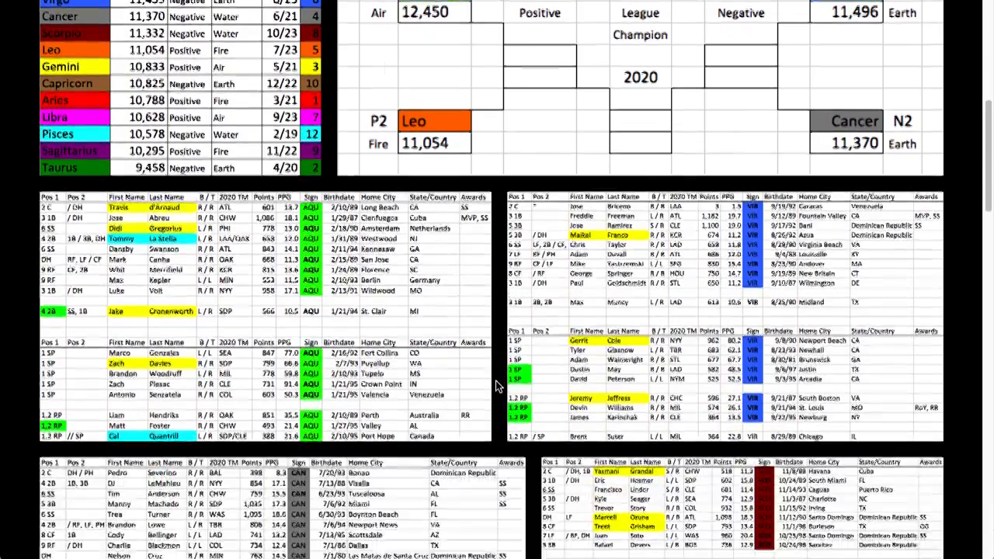
scroll(498, 386, down, 4)
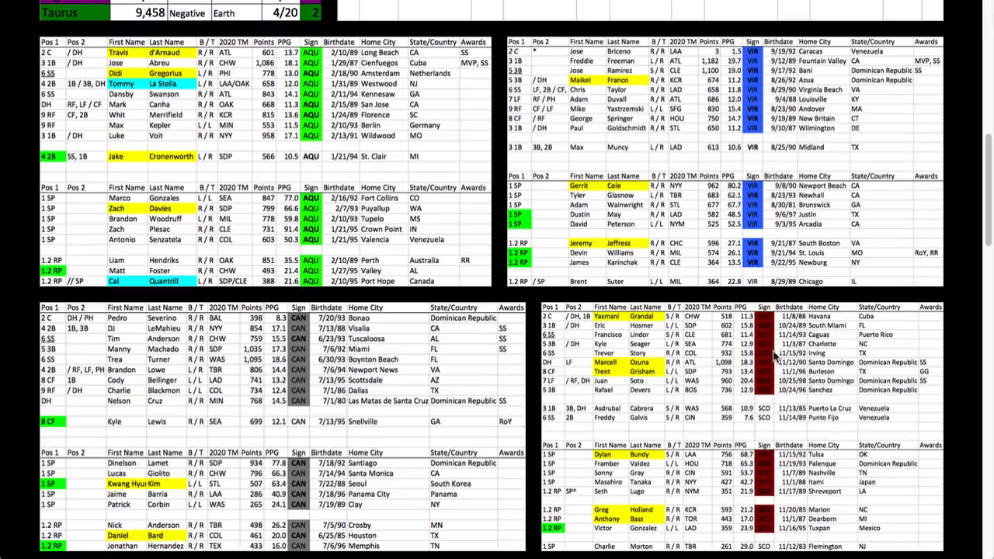
scroll(550, 351, down, 2)
scroll(549, 351, down, 7)
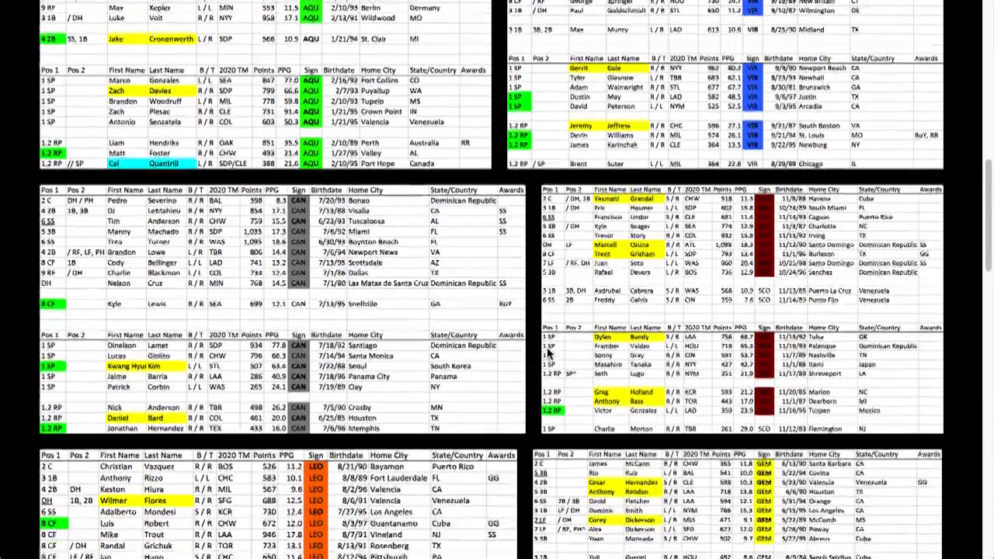
scroll(505, 370, down, 1)
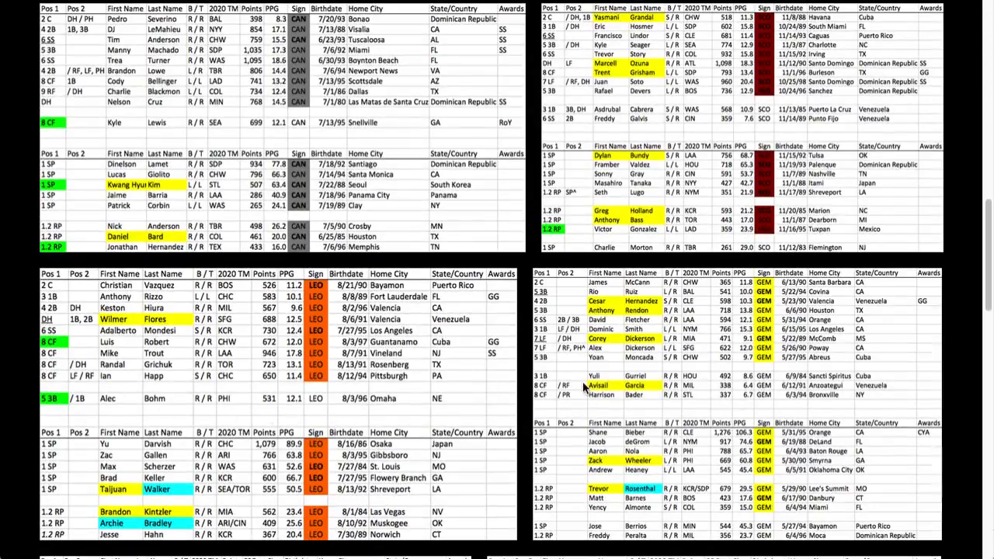
scroll(525, 346, down, 8)
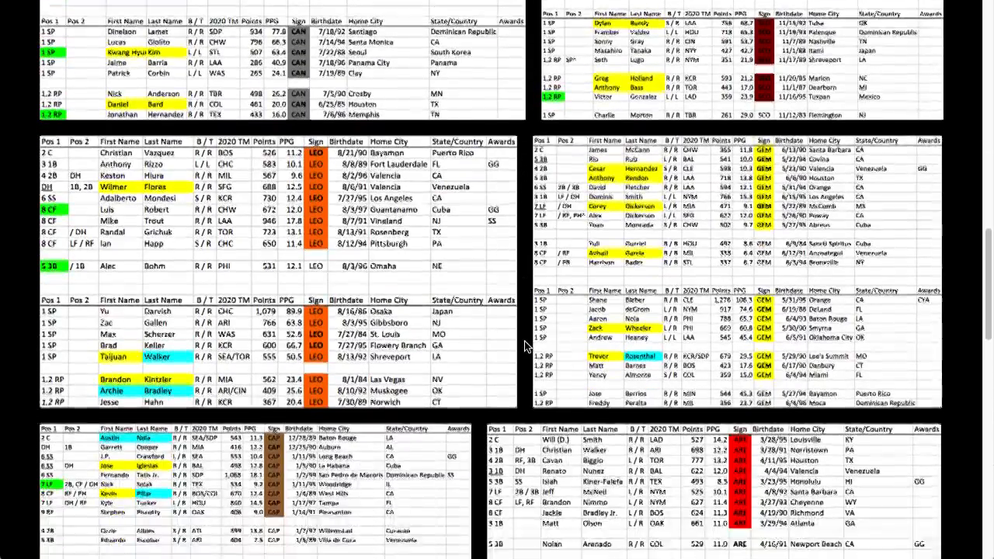
scroll(525, 346, down, 1)
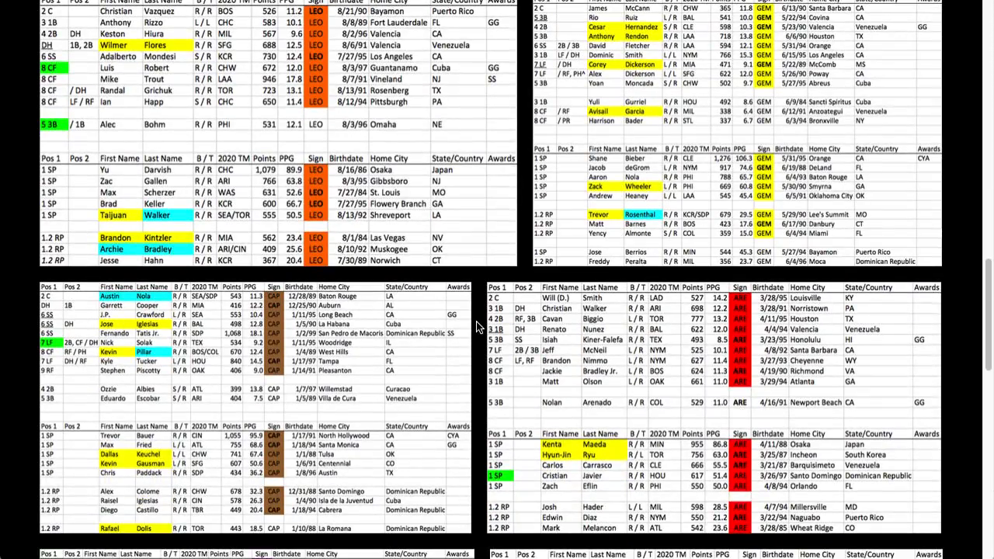
scroll(476, 328, down, 3)
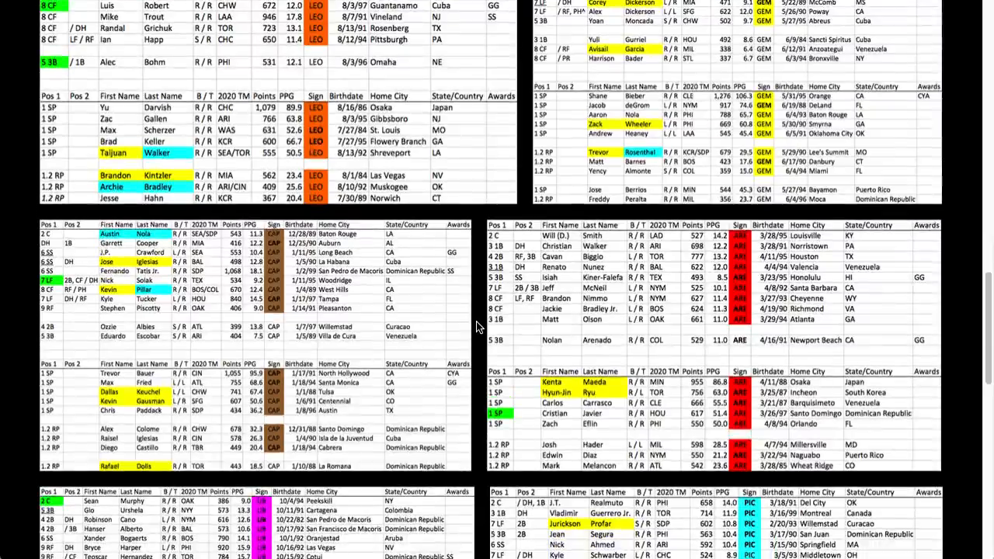
scroll(476, 328, down, 5)
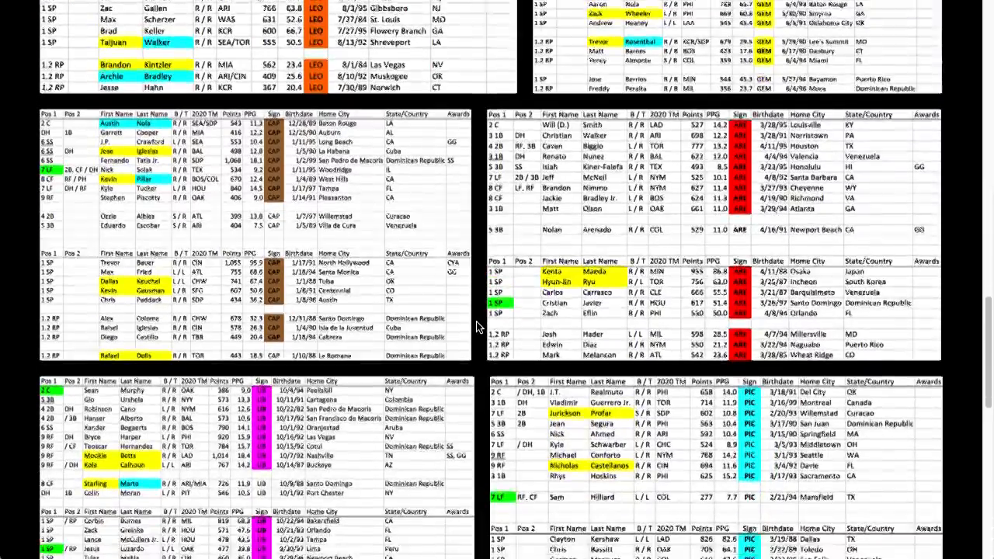
scroll(476, 327, down, 2)
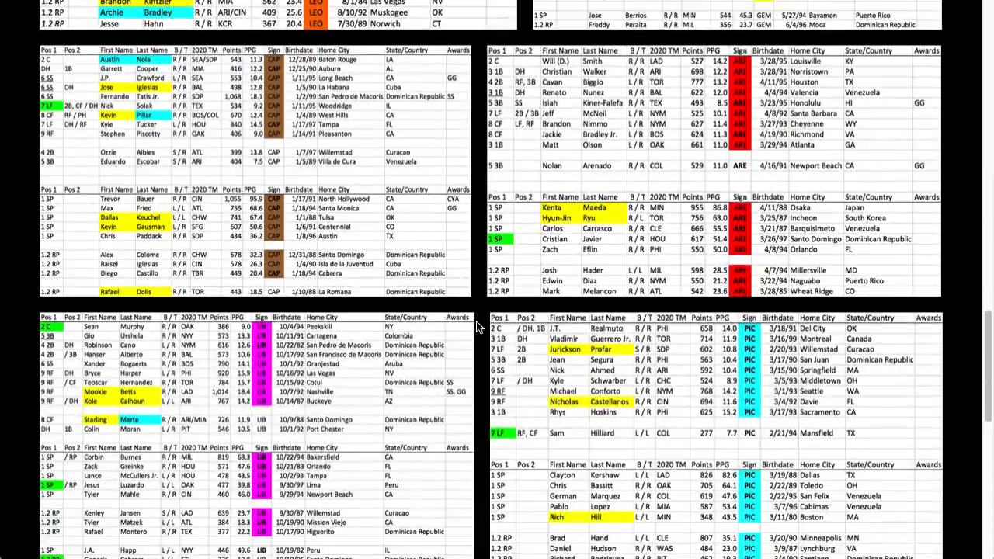
scroll(477, 328, down, 1)
scroll(477, 327, down, 4)
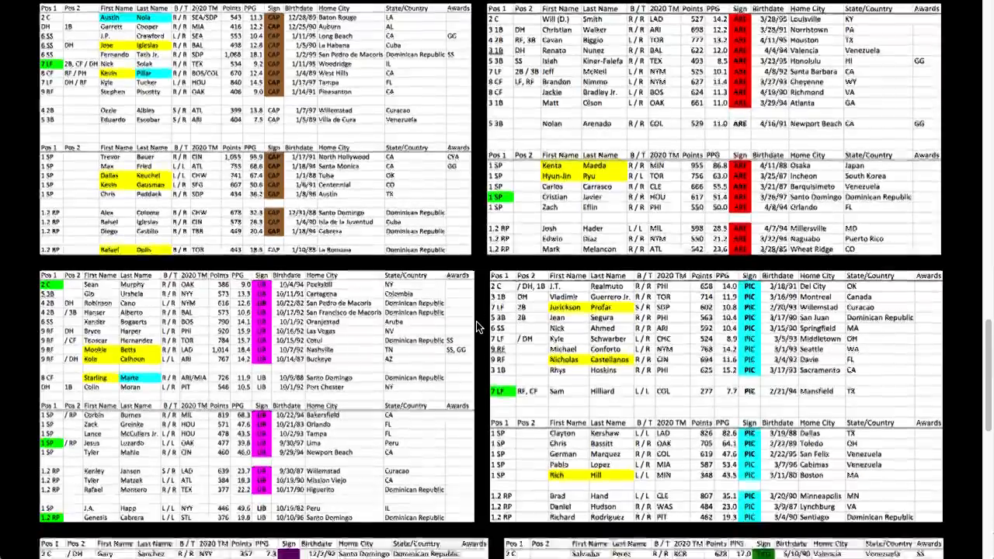
scroll(476, 327, down, 5)
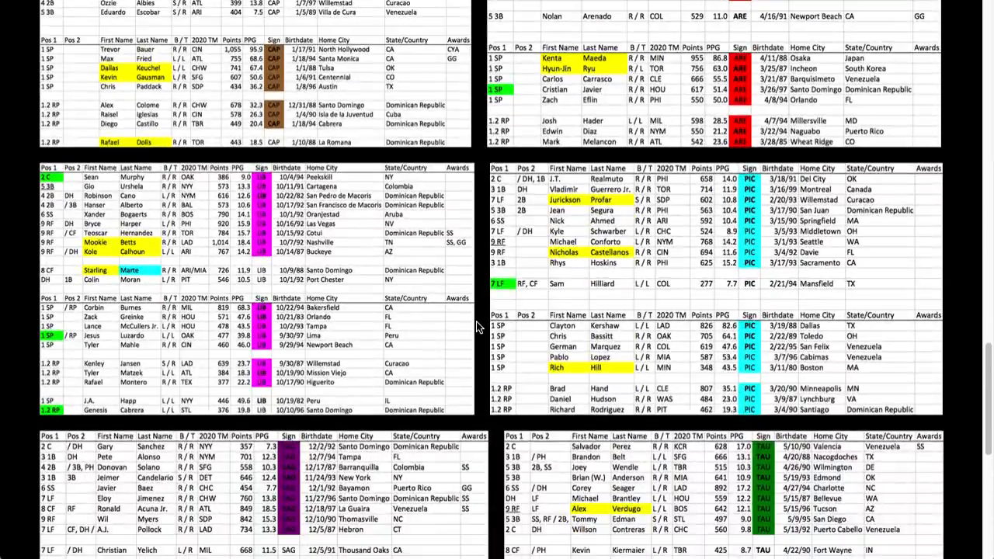
scroll(477, 328, down, 3)
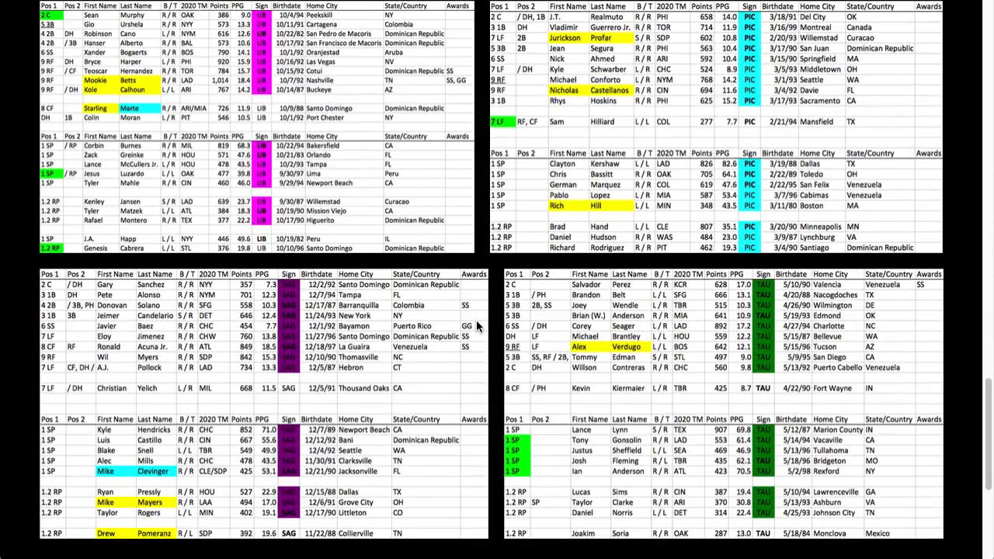
Step: Switch to the Excel spreadsheet and look over the 2021 player list's columns through Dev Team
key(super+Tab)
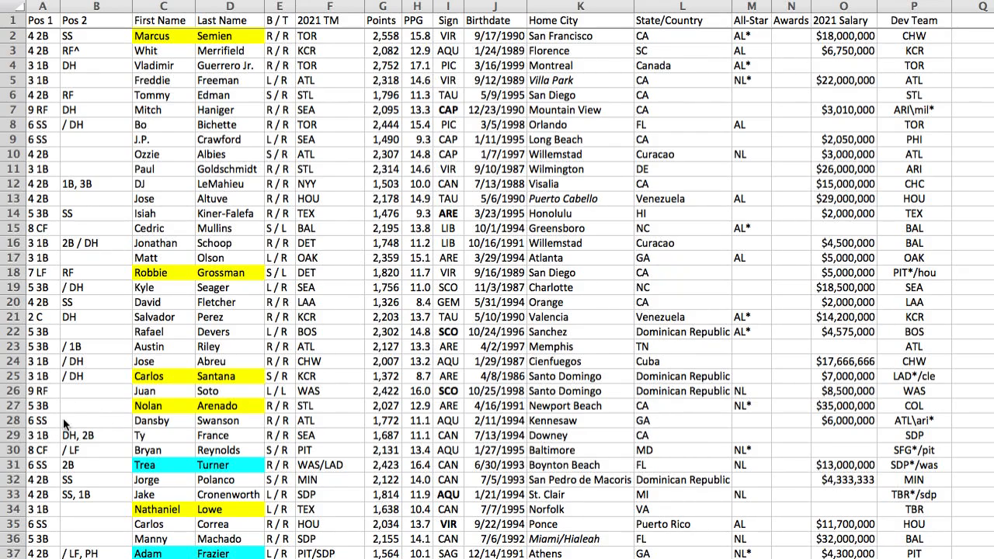
click(1, 425)
scroll(2, 426, right, 10)
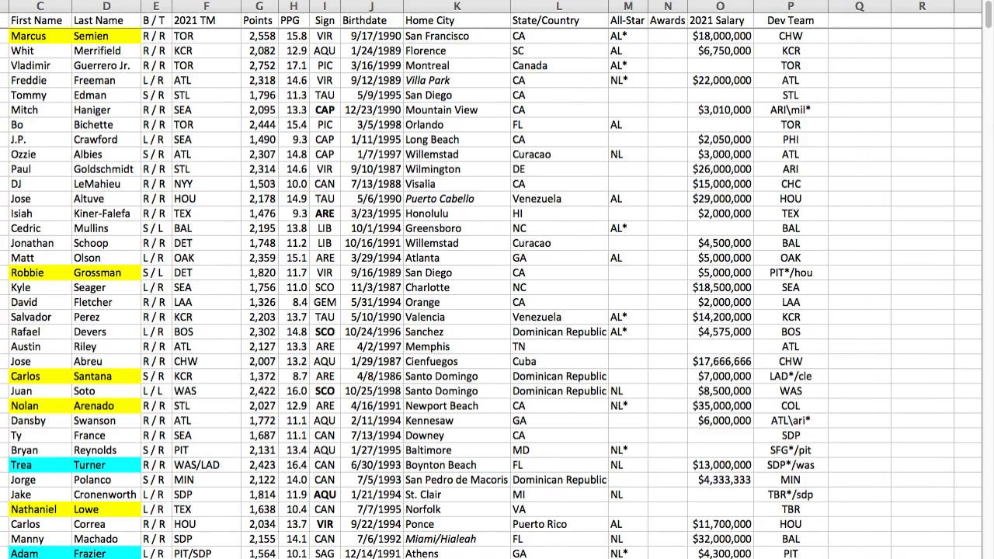
drag(991, 531, 1, 520)
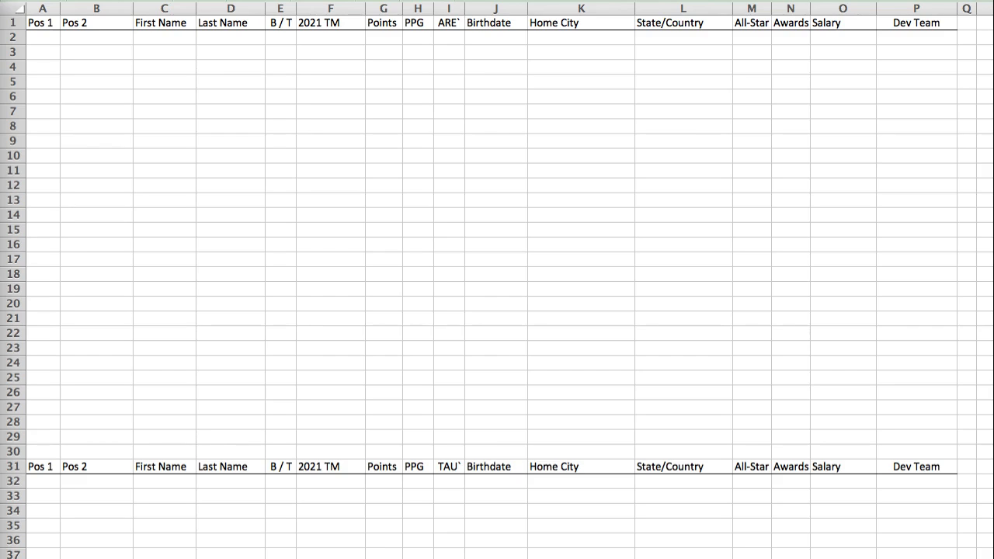
Step: Find the VIR section of the blank sign template sheet and paste Marcus Semien's player row into row 154
click(43, 23)
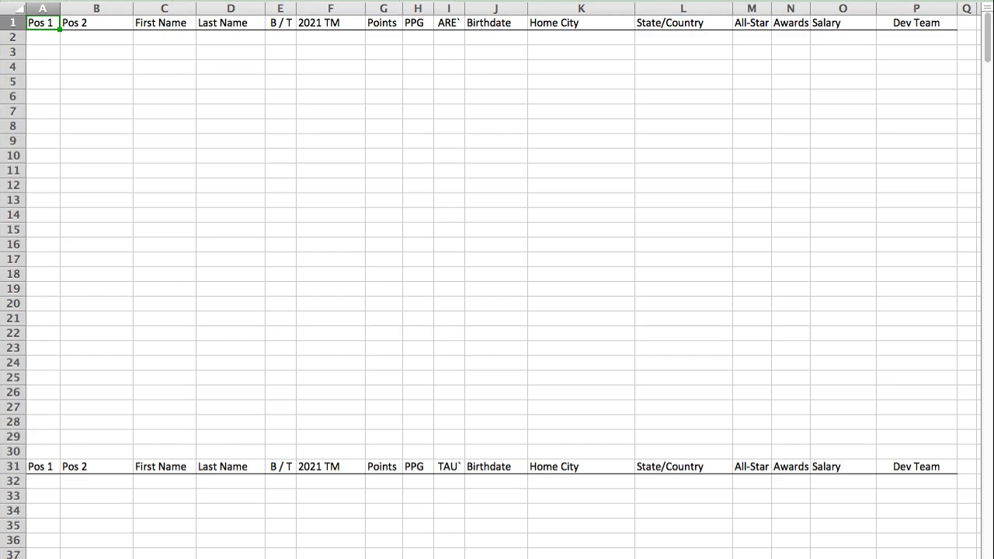
key(Return)
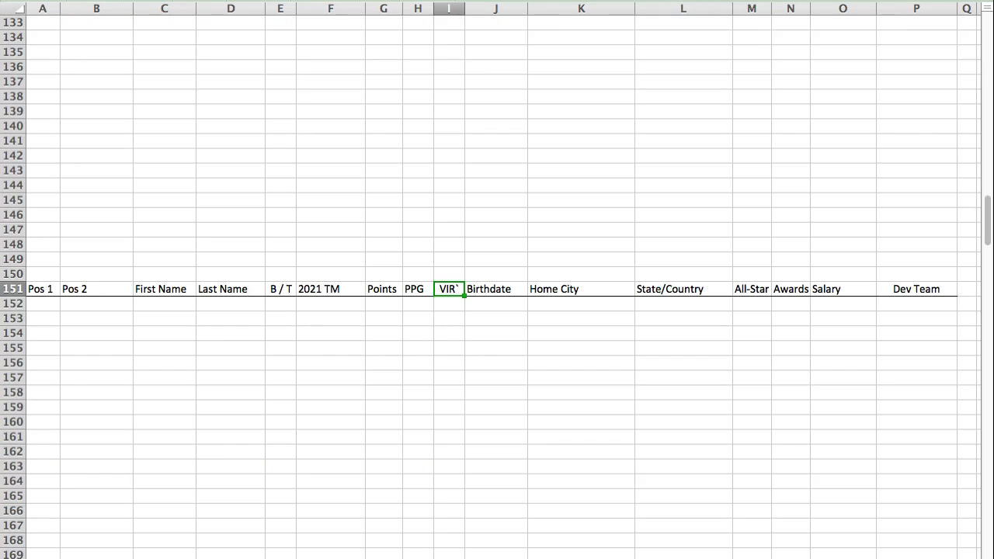
click(51, 334)
text(4 2B	SS	Marcus	Semien	R / R	TOR	2,558	15.8	VIR	9/17/1990	San Francisco	CA	AL*		$18,000,000	CHW)
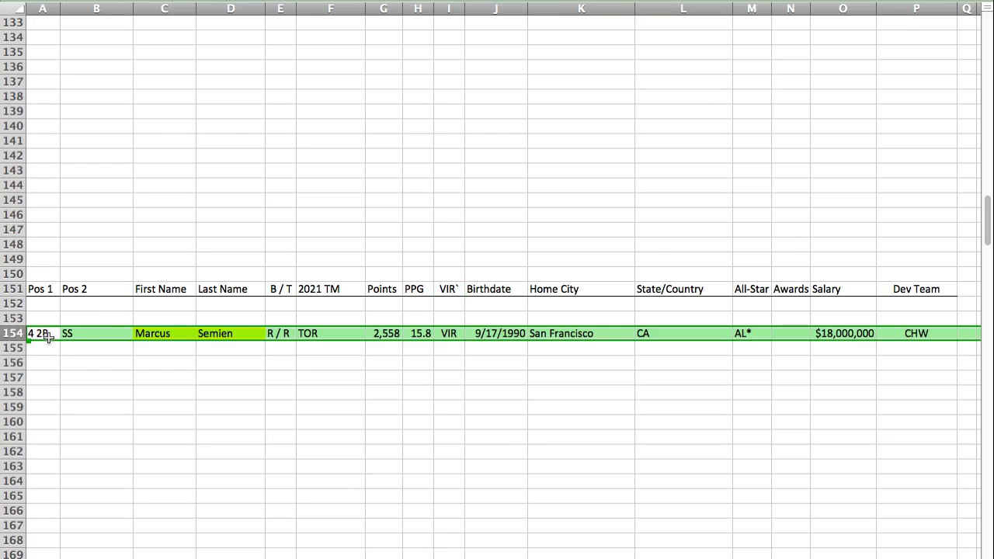
click(47, 335)
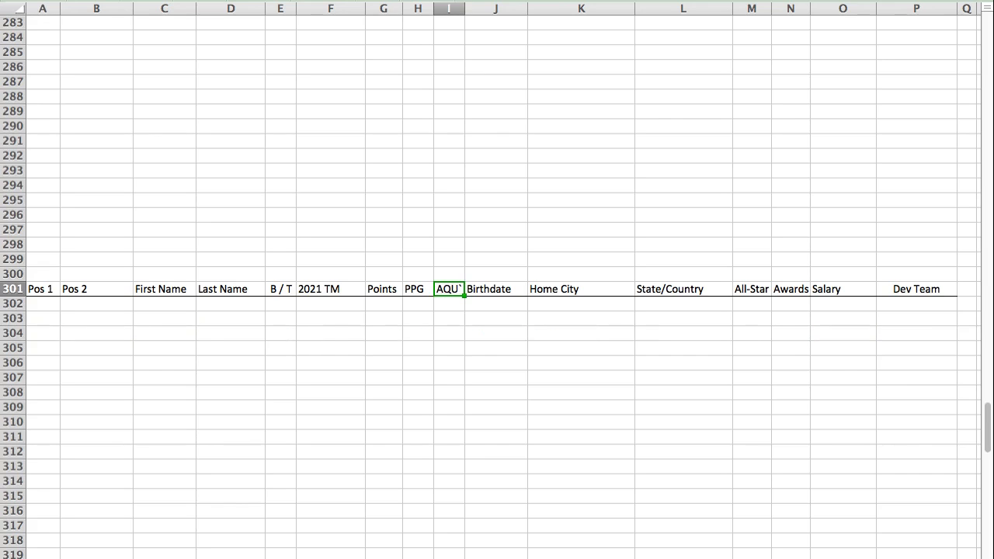
Step: Paste Whit Merrifield's player row into row 304 of the AQU section
click(22, 332)
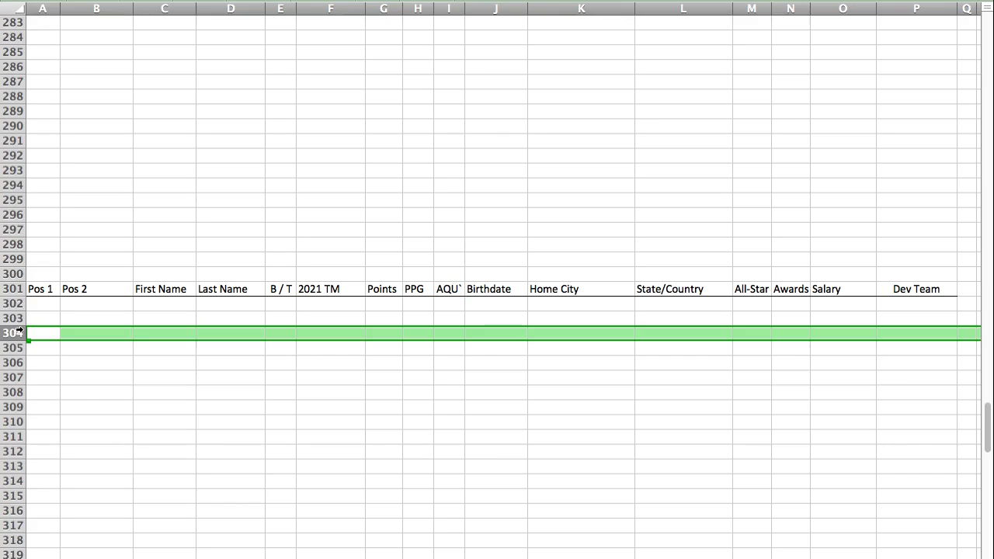
click(29, 333)
text(2B	RF^	Whit	Merrifield	R / R	KCR	2,082	12.9	AQU	1/24/1989	Florence	SC	AL		$6,750,000	KCR)
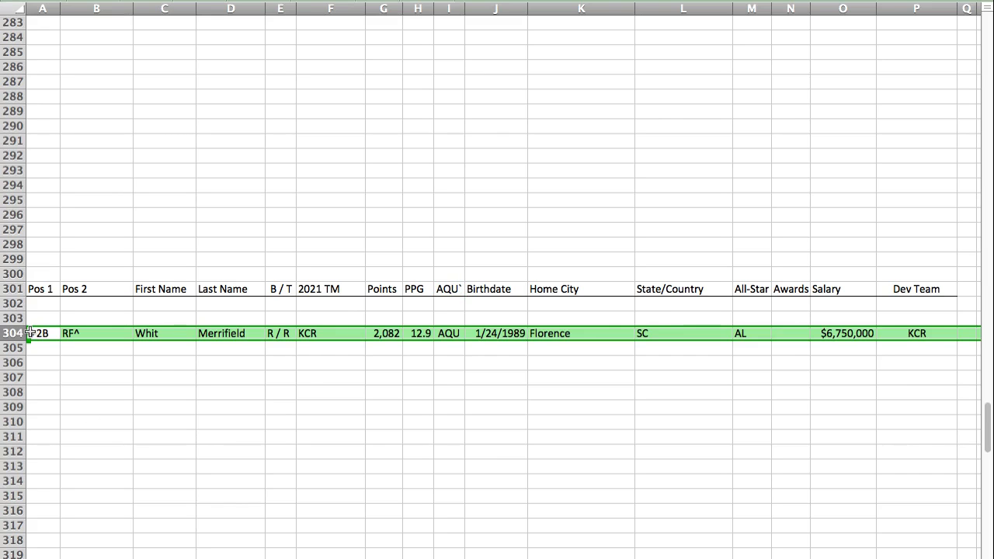
click(30, 332)
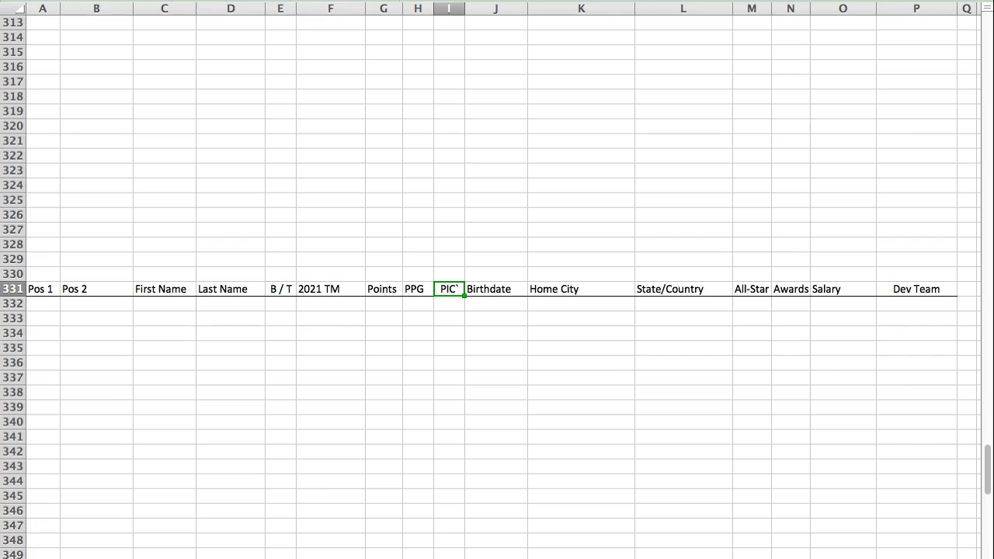
Step: Paste Vladimir Guerrero Jr.'s player row into row 333 of the PIC section
click(51, 320)
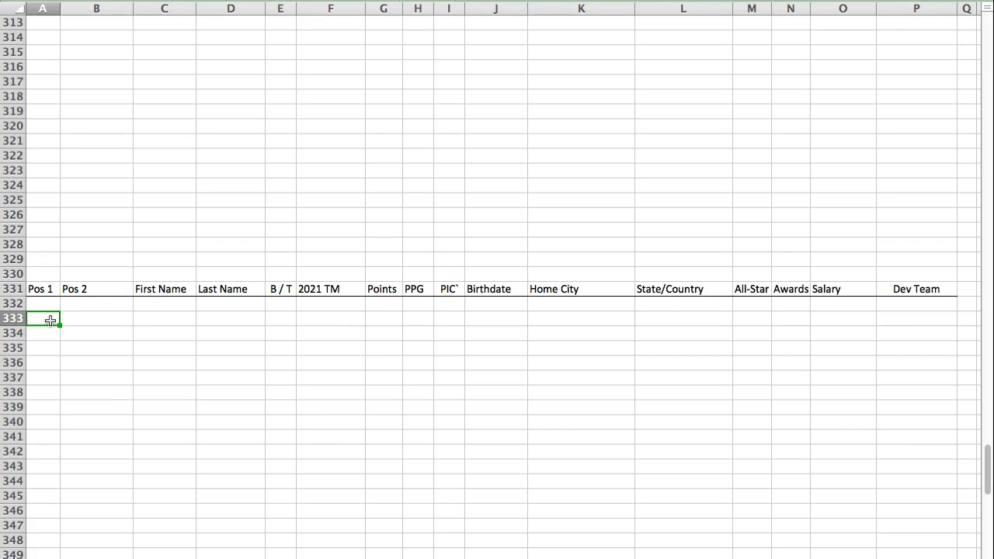
text(3 1B	DH	Vladimir	Guerrero Jr.	R / R	TOR	2,752	17.1	PIC	3/16/1999	Montreal	Canada	AL*			TOR)
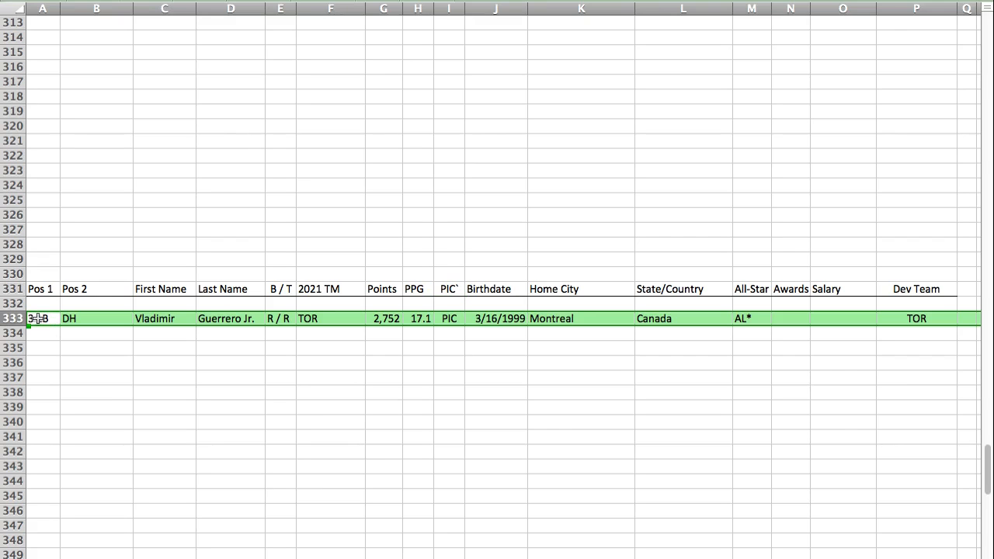
click(37, 319)
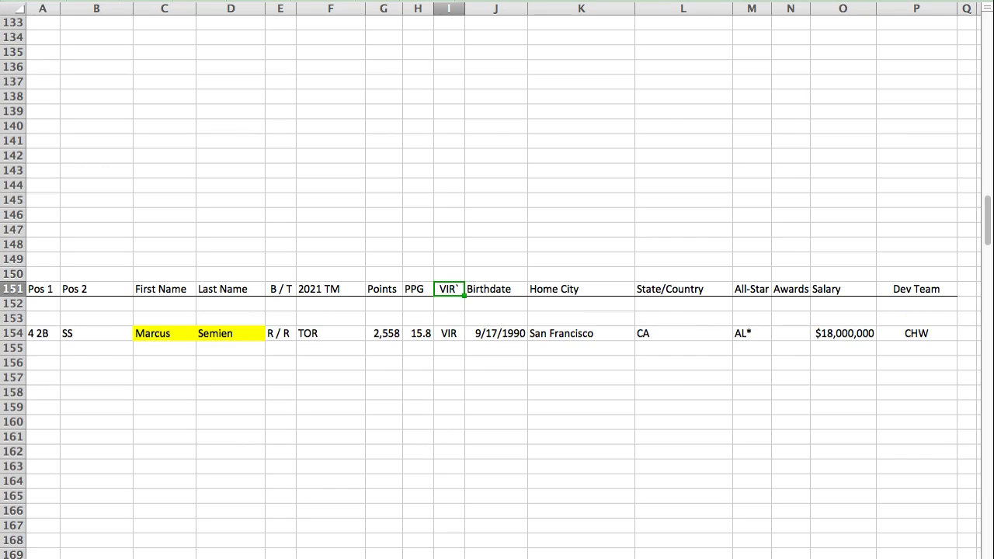
Step: Paste Freddie Freeman's player row into row 153 of the VIR section, above the second baseman
click(48, 321)
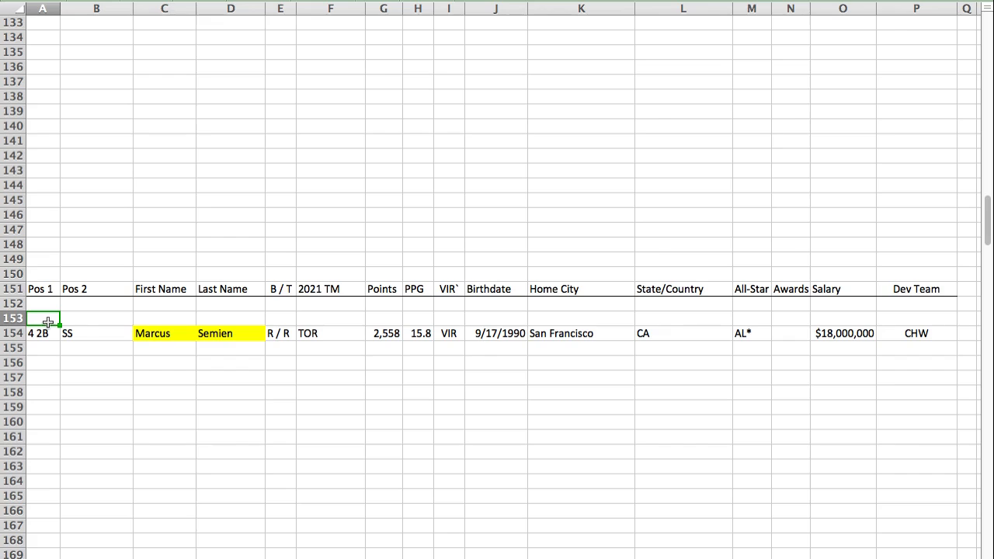
text(3 1B		Freddie	Freeman	L / R	ATL	2,318	14.6	VIR	9/12/1989	Villa Park	CA	NL*		$22,000,000	ATL)
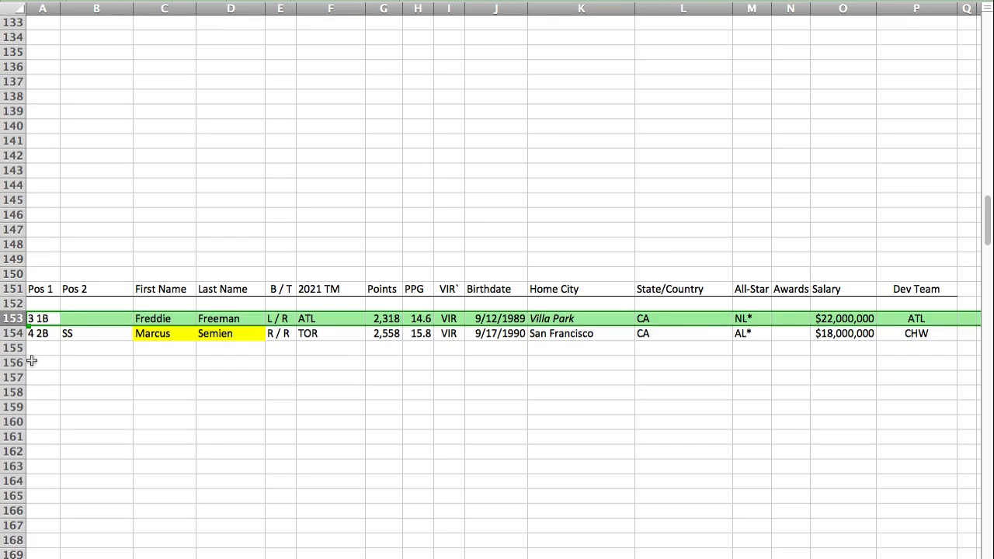
Step: Paste Tommy Edman's player row into row 34 of the TAU section
click(36, 321)
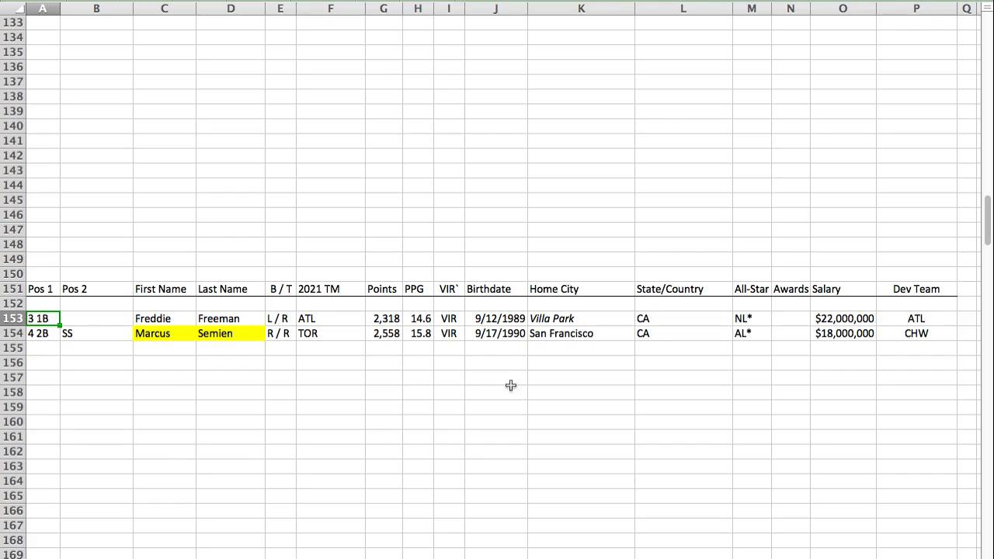
key(super+Tab)
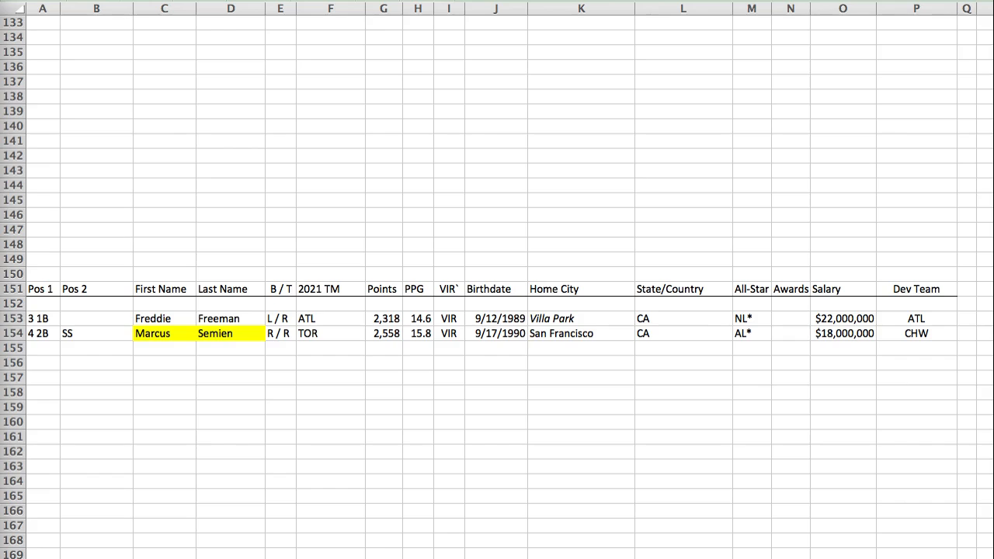
key(super+Tab)
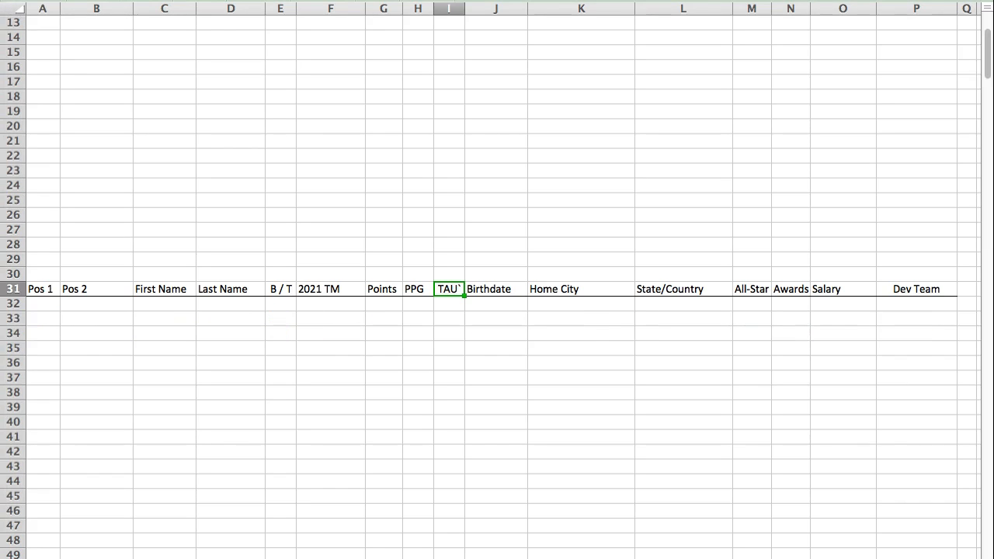
click(44, 333)
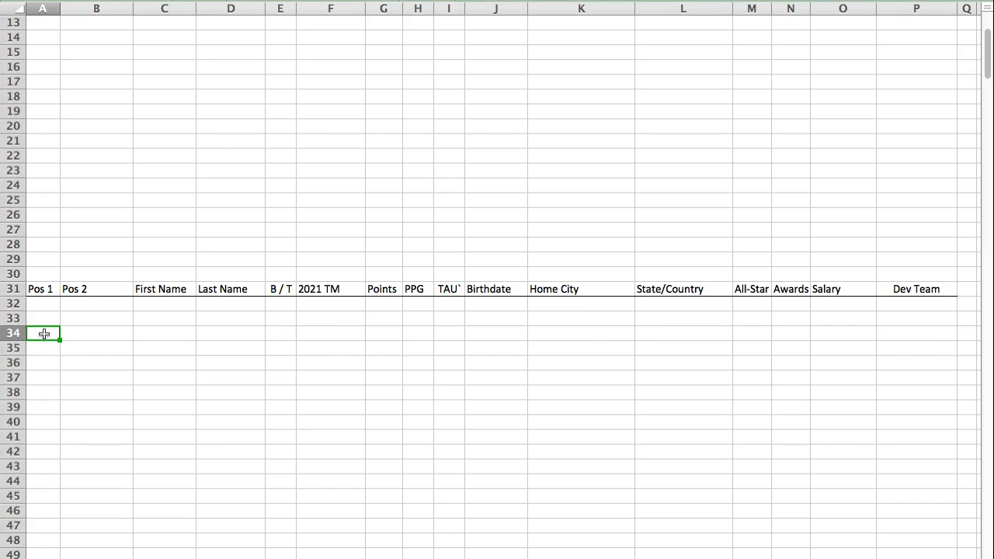
text(4 2B	RF	Tommy	Edman	S / R	STL	1,796	11.3	TAU	5/9/1995	San Diego	CA				STL)
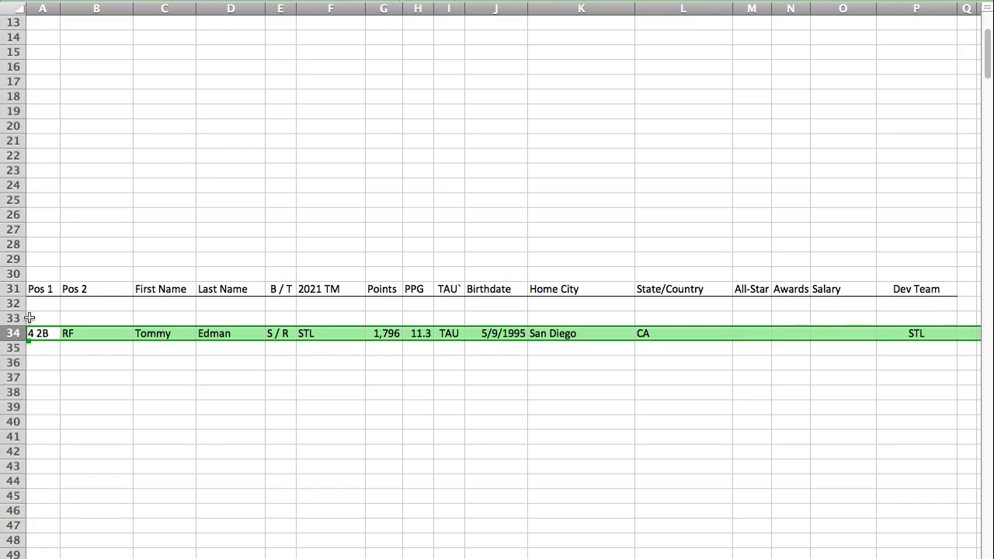
key(Left)
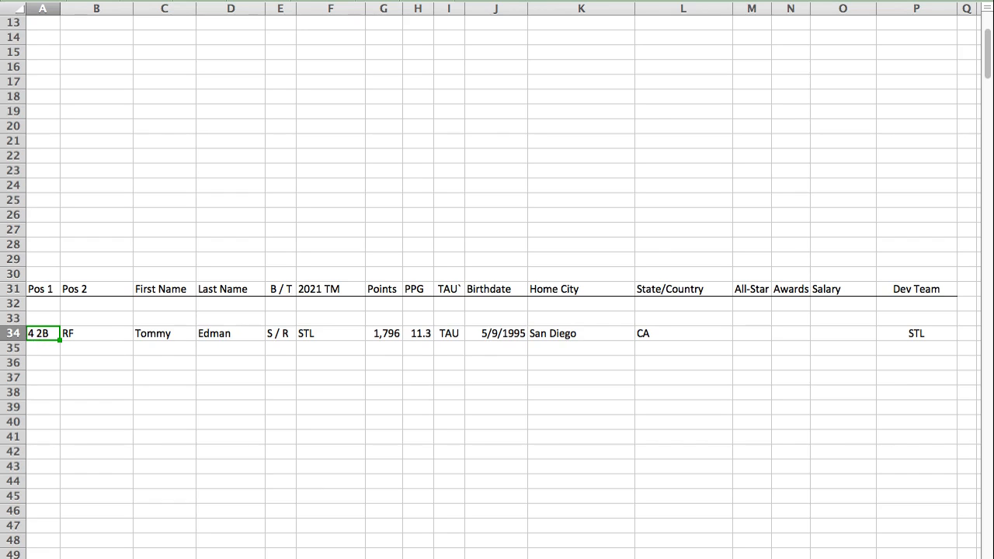
Step: Find the CAP section and paste Mitch Haniger's player row into row 279
key(super+Tab)
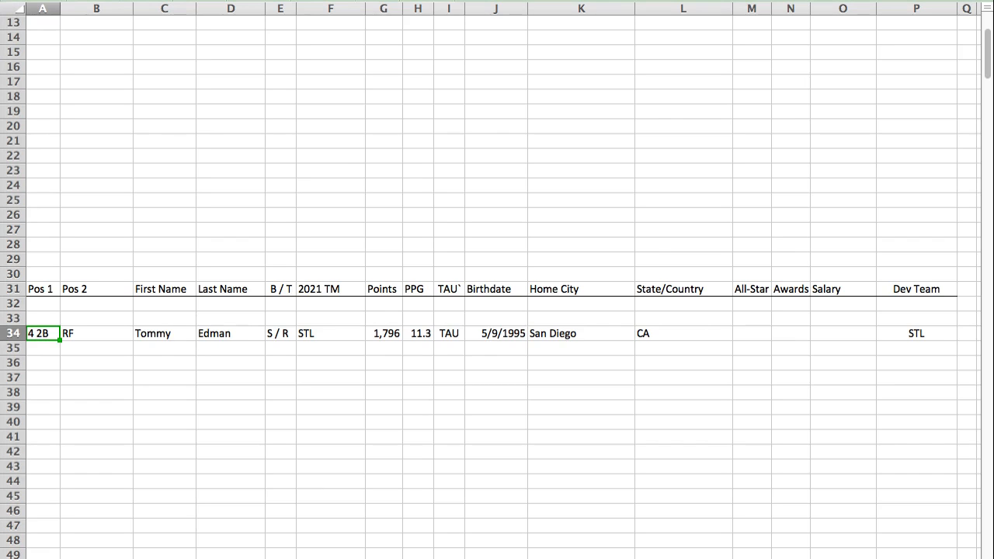
key(Return)
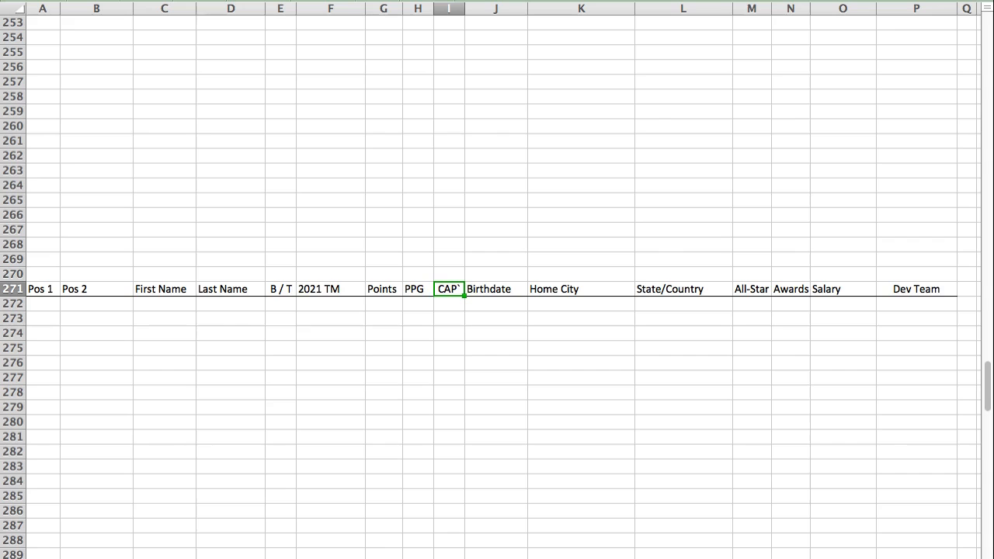
click(34, 408)
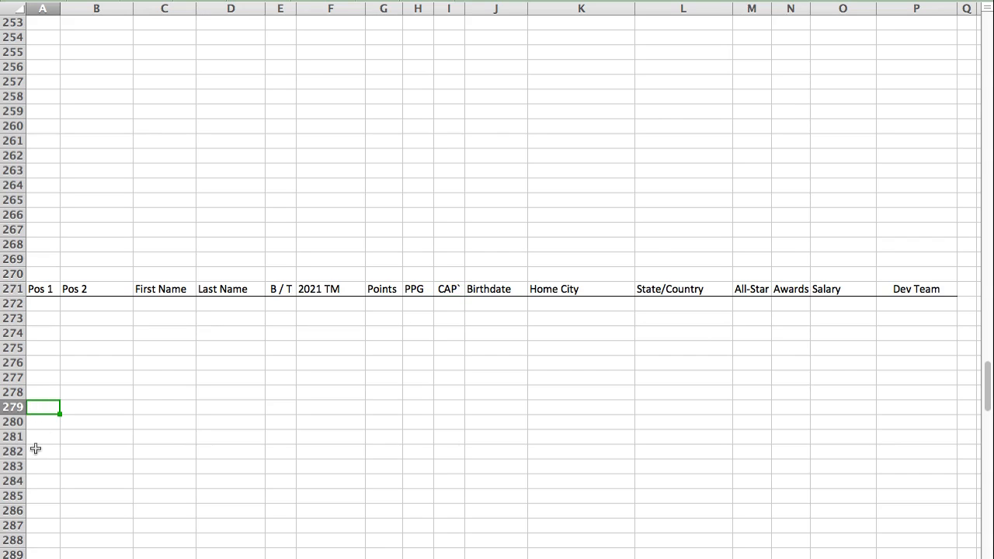
text(9 RF	DH	Mitch	Haniger	R / R	SEA	2,095	13.3	CAP	12/23/1990	Mountain View	CA			$3,010,000	ARI\mil*)
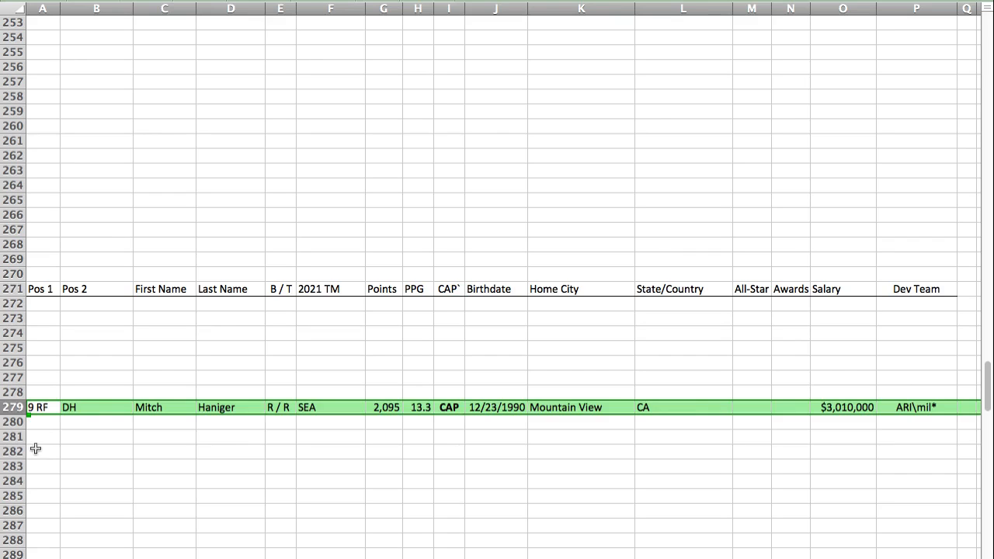
click(36, 407)
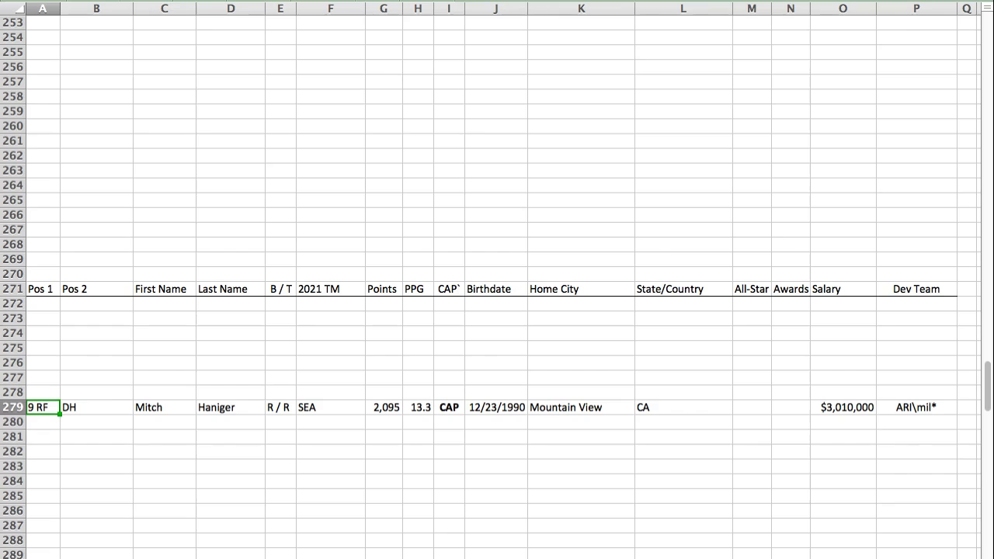
Step: Paste Bo Bichette's player row into row 336 of the PIC section, below the first baseman
key(super+Tab)
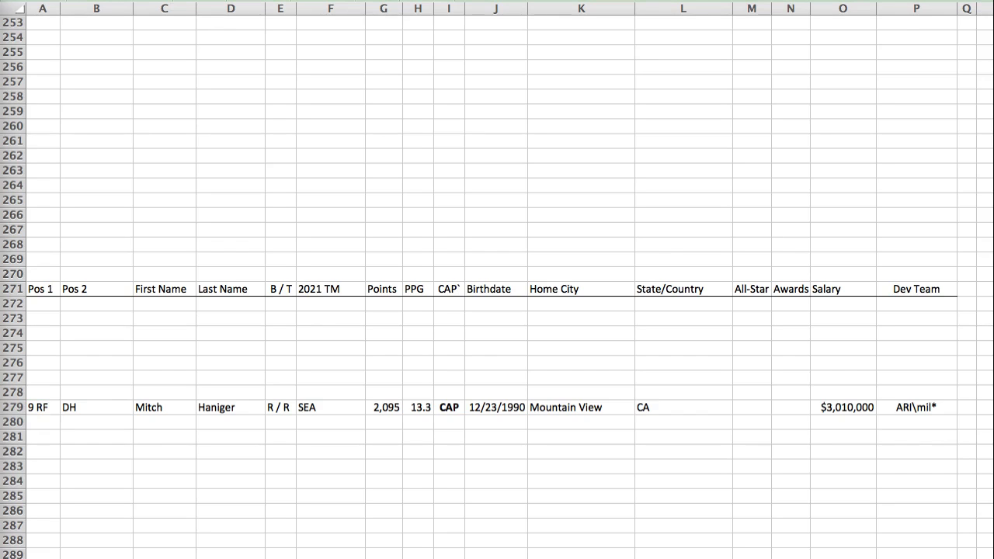
key(super+Tab)
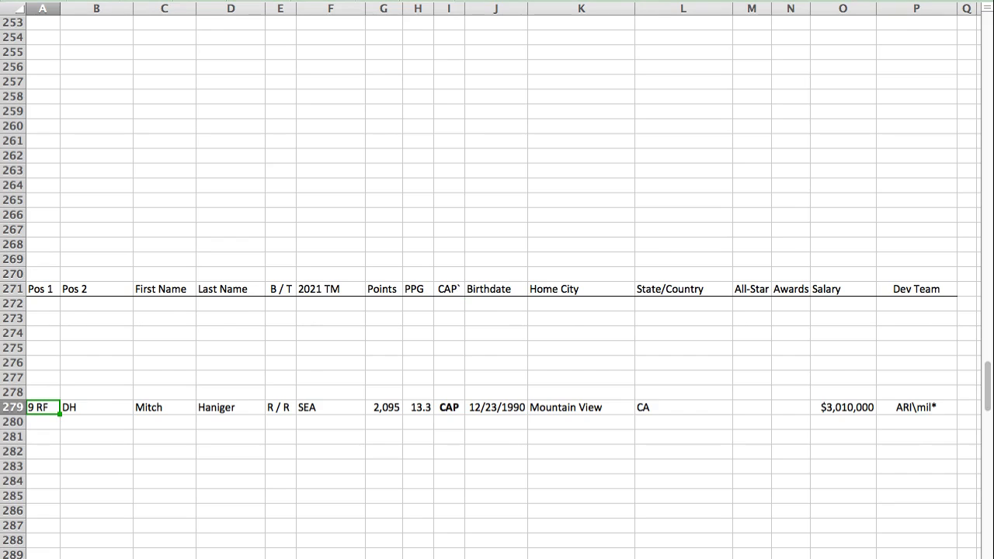
key(Return)
click(38, 364)
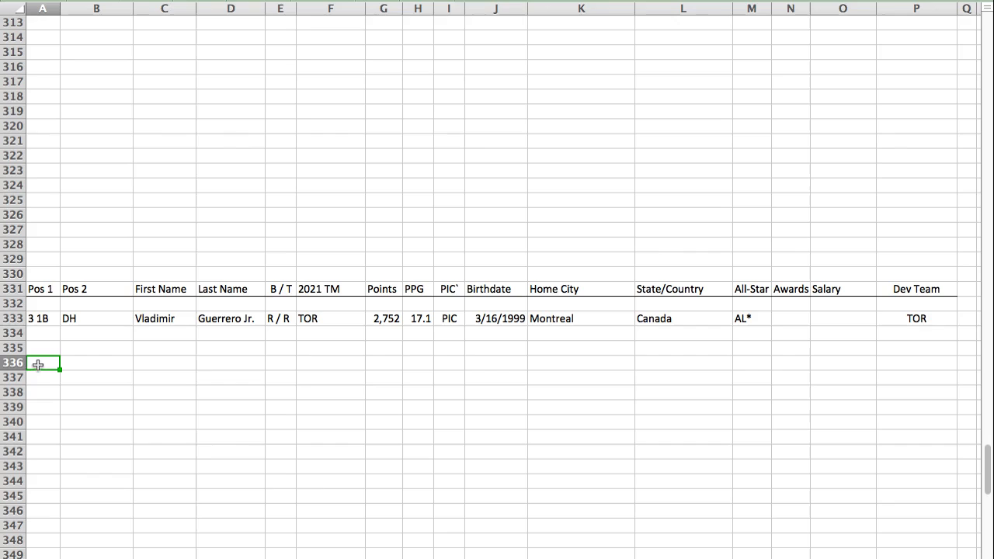
text(6 SS	/ DH	Bo	Bichette	R / R	TOR	2,444	15.4	PIC	3/5/1998	Orlando	FL	AL			TOR)
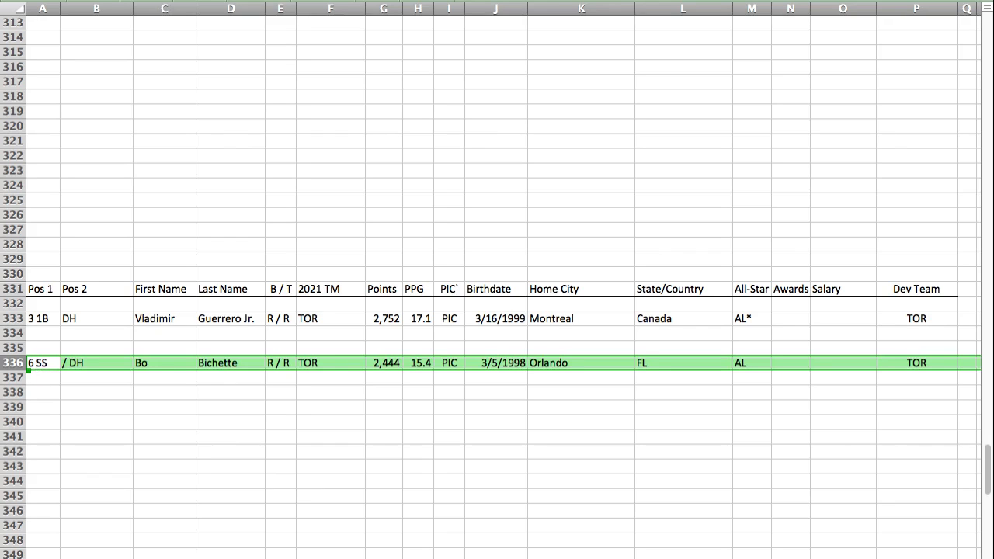
click(319, 363)
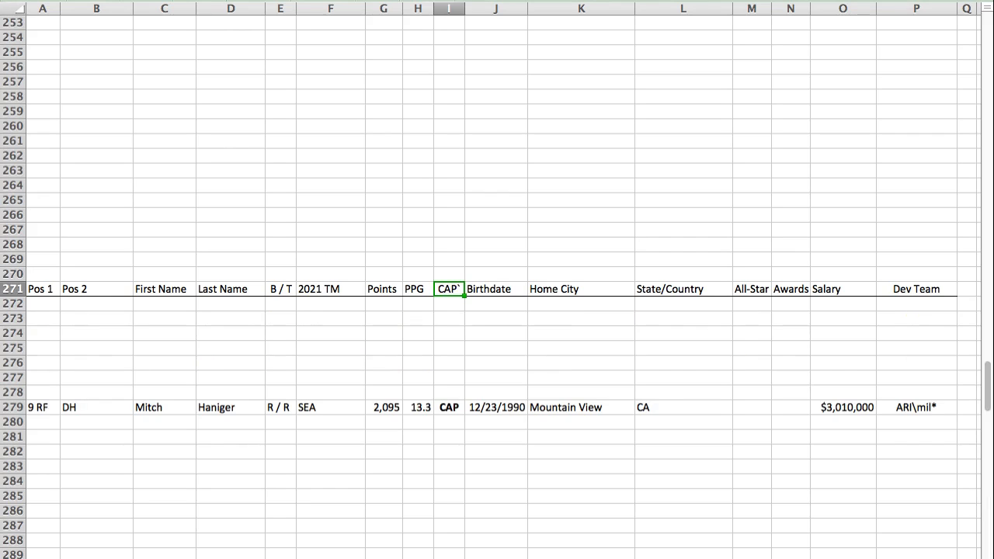
Step: Paste J.P. Crawford's player row into row 276 and Ozzie Albies's into row 274 of the CAP section
click(38, 366)
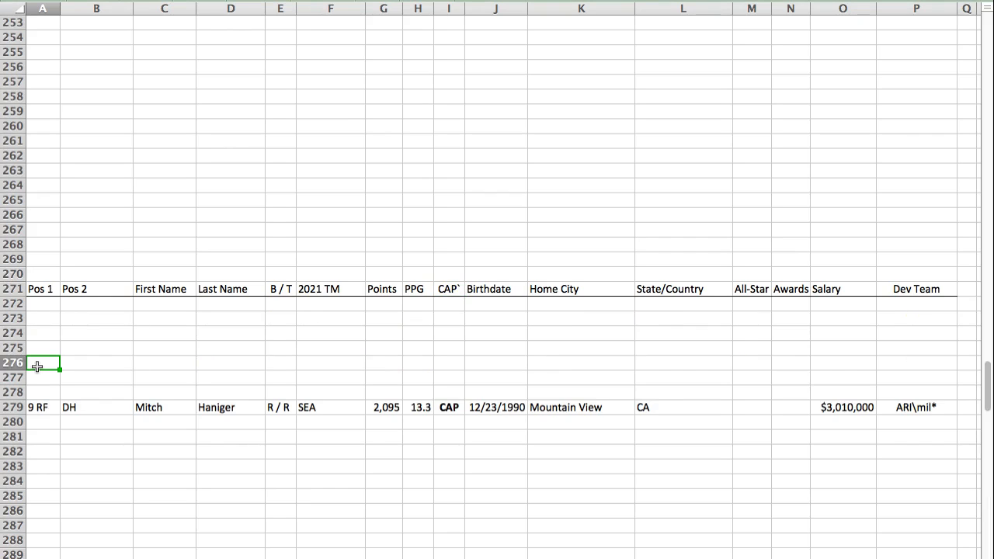
text(6 SS		J.P.	Crawford	L / R	SEA	1,490	9.3	CAP	1/11/1995	Long Beach	CA			$2,050,000	PHI)
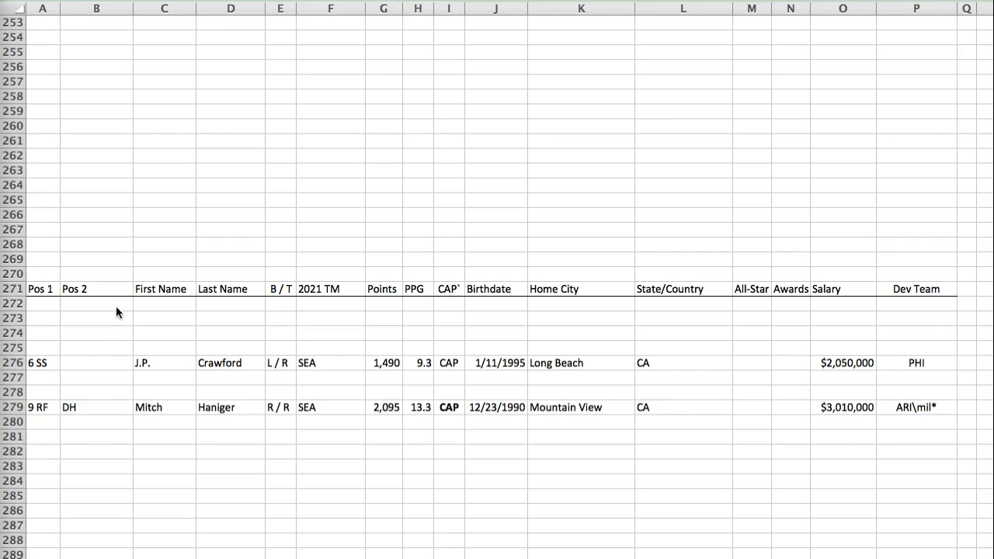
click(76, 344)
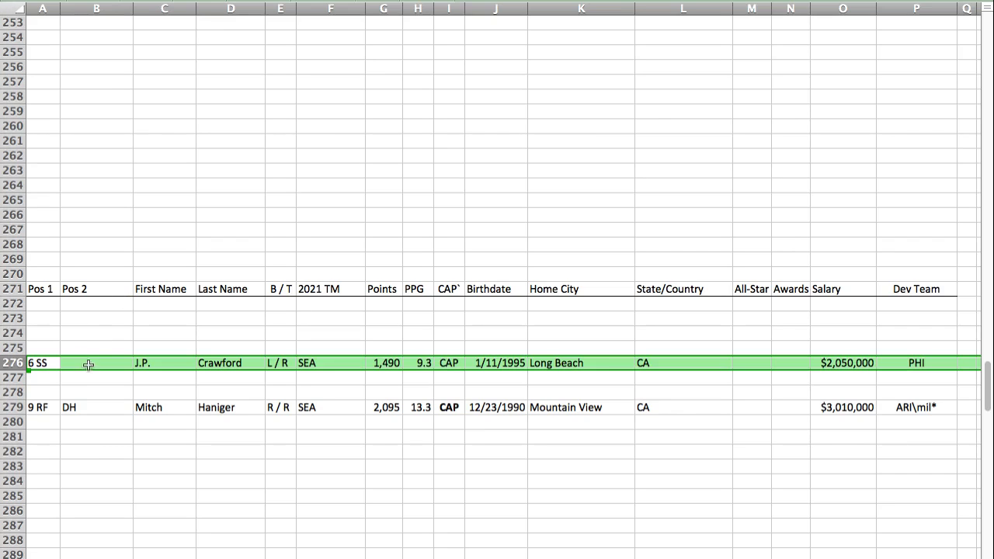
click(37, 334)
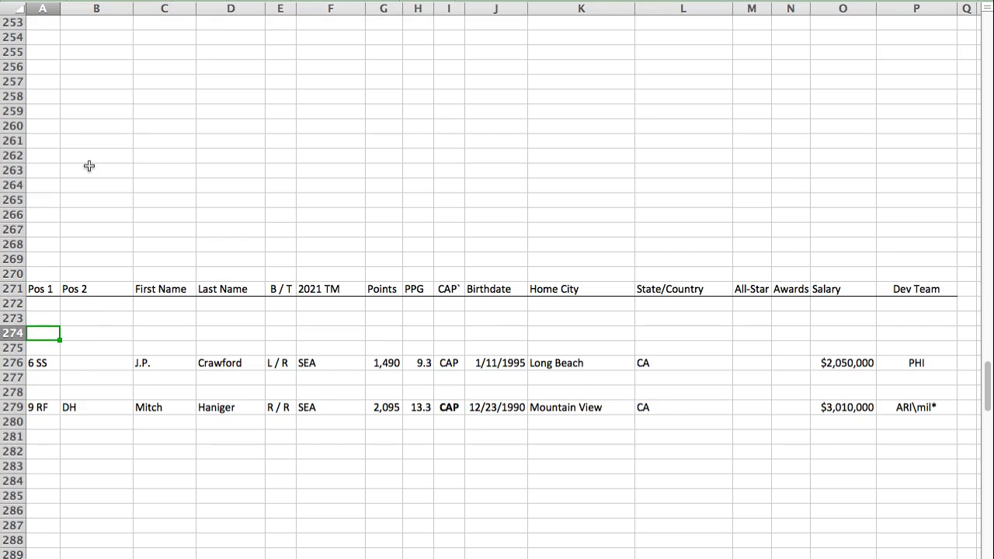
text(4 2B		Ozzie	Albies	S / R	ATL	2,307	14.8	CAP	1/7/1997	Willemstad	Curacao	NL		$3,000,000	ATL)
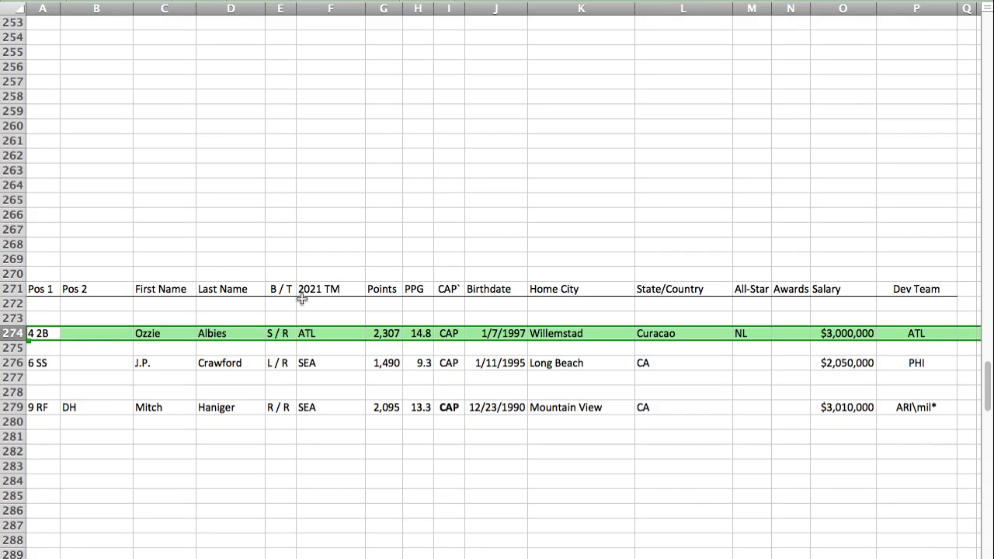
Step: Find the VIR section and paste Paul Goldschmidt's player row into row 160, below the starting lineup rows
key(super+Tab)
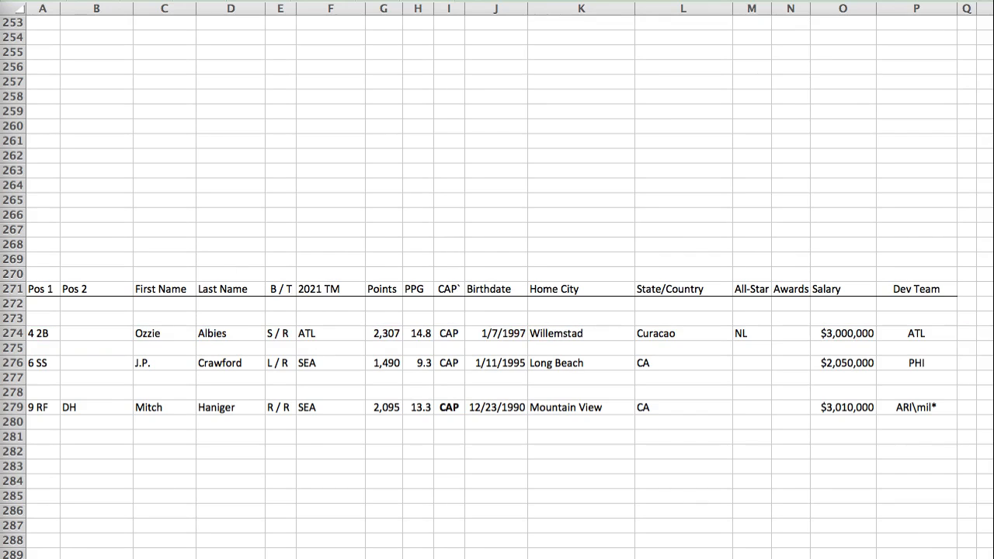
key(super+Tab)
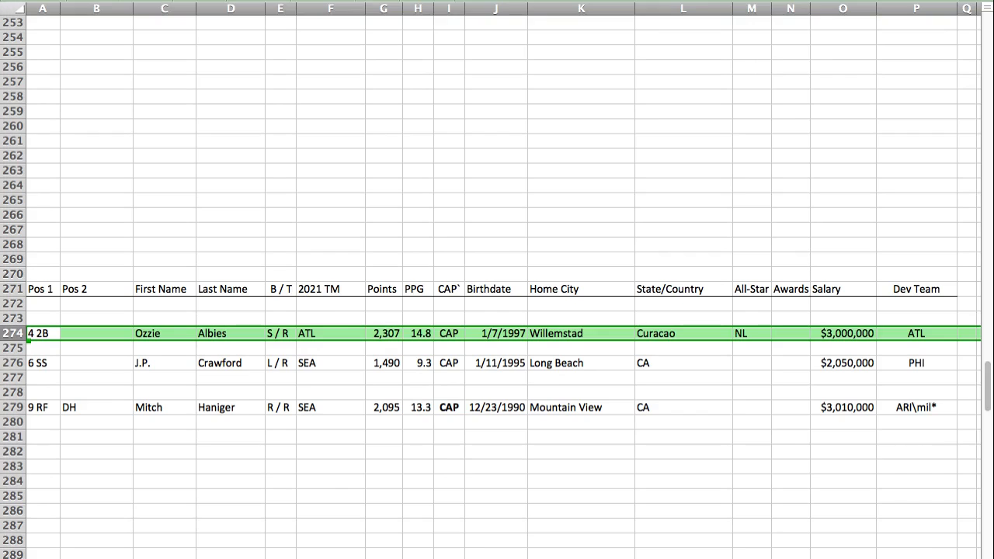
key(Return)
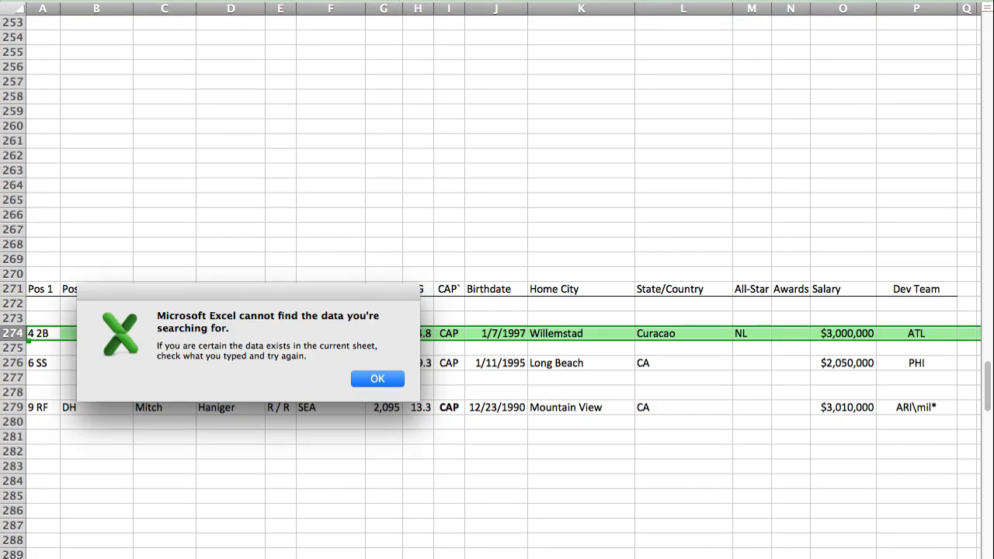
key(Return)
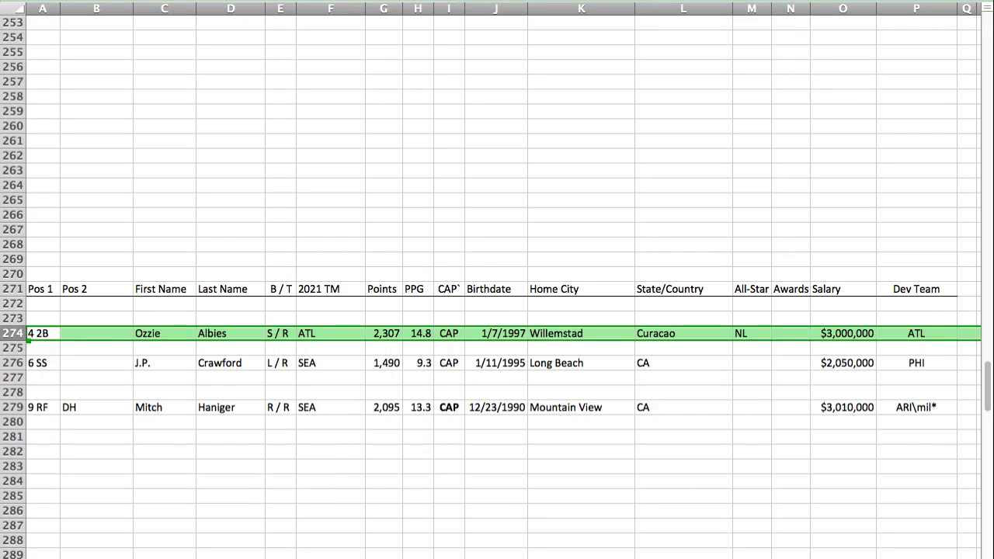
key(Return)
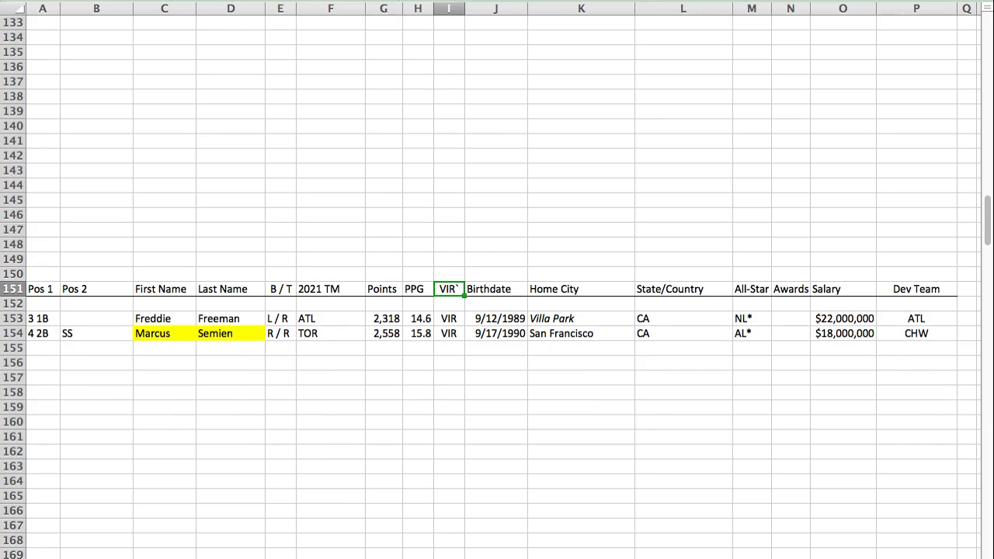
click(39, 421)
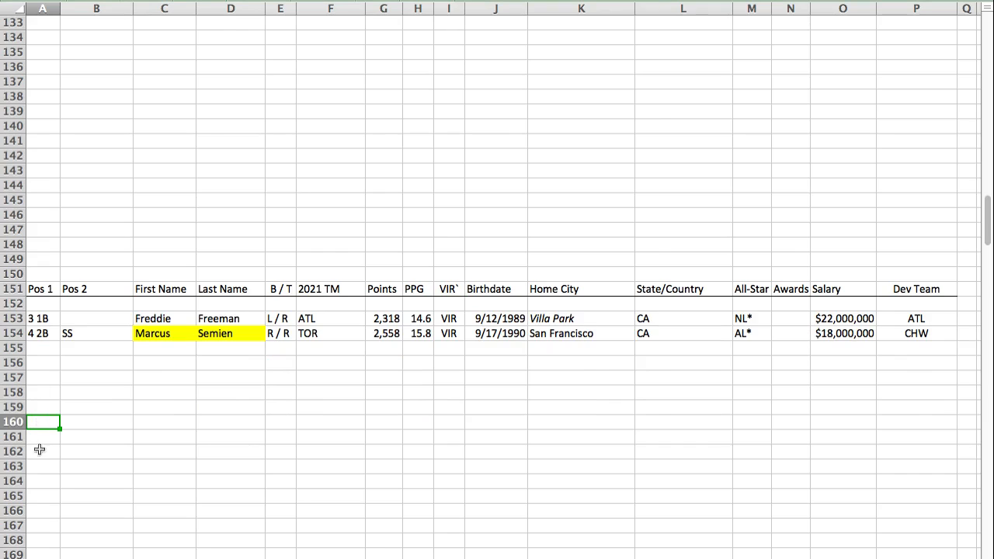
text(3 1B		Paul	Goldschmidt	R / R	STL	2,314	14.6	VIR	9/10/1987	Wilmington	DE			$26,000,000	ARI)
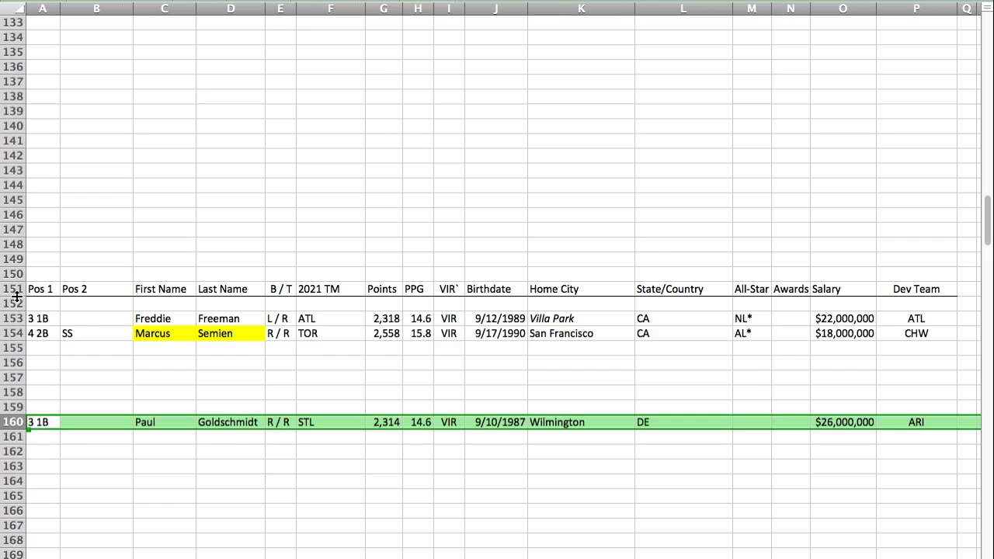
click(32, 421)
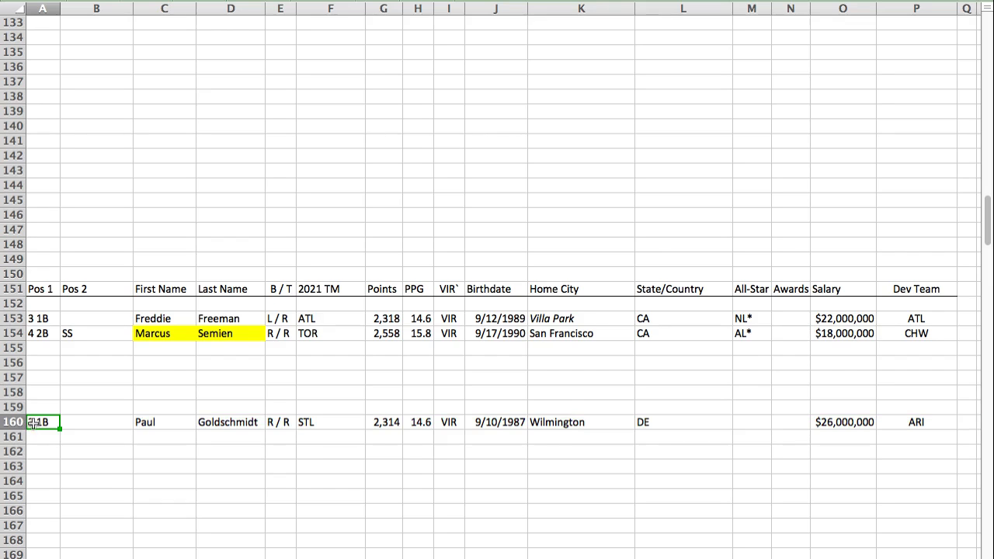
Step: Find the CAN section and paste DJ LeMahieu's player row into row 94
key(super+Tab)
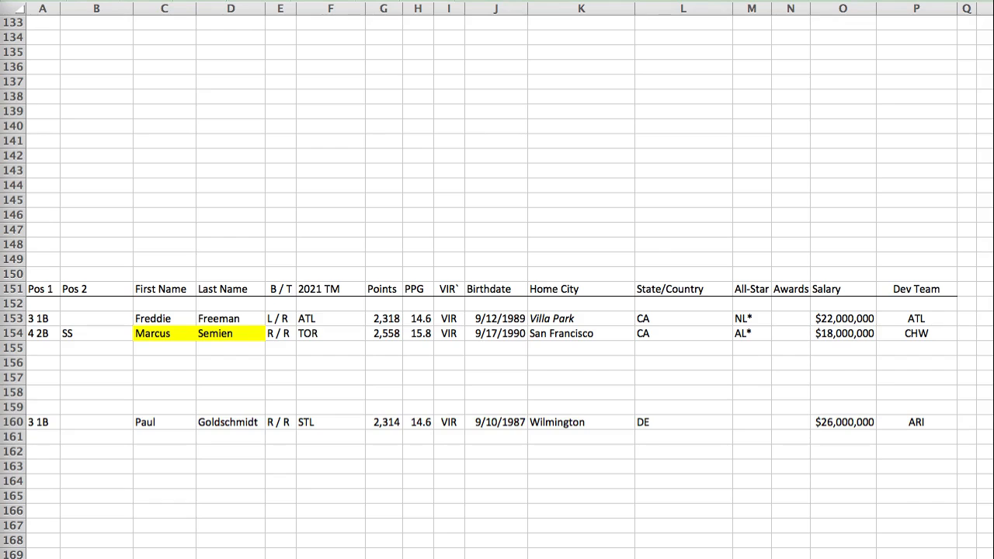
key(super+Tab)
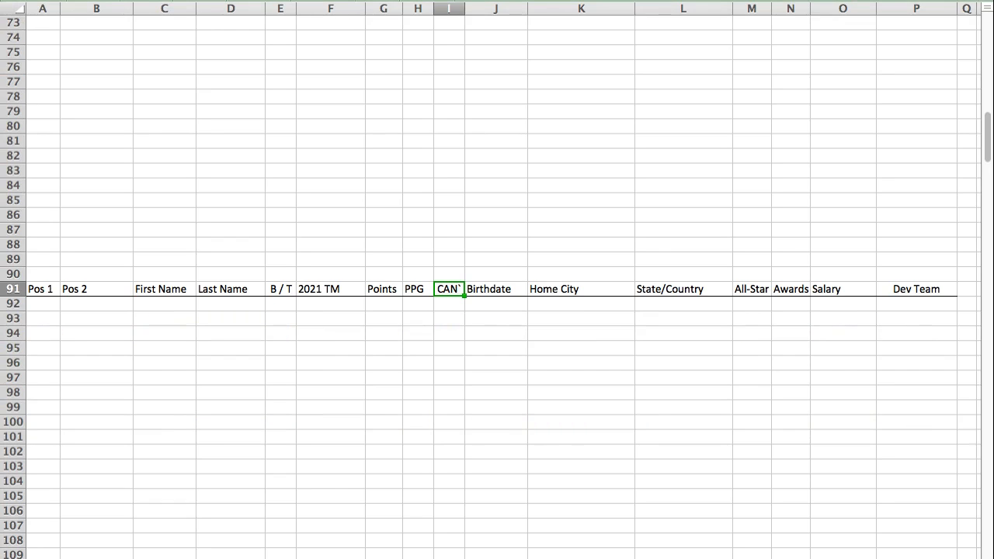
click(50, 331)
text(4 2B	1B, 3B	DJ	LeMahieu	R / R	NYY	1,503	10.0	CAN	7/13/1988	Visalia	CA			$15,000,000	CHC)
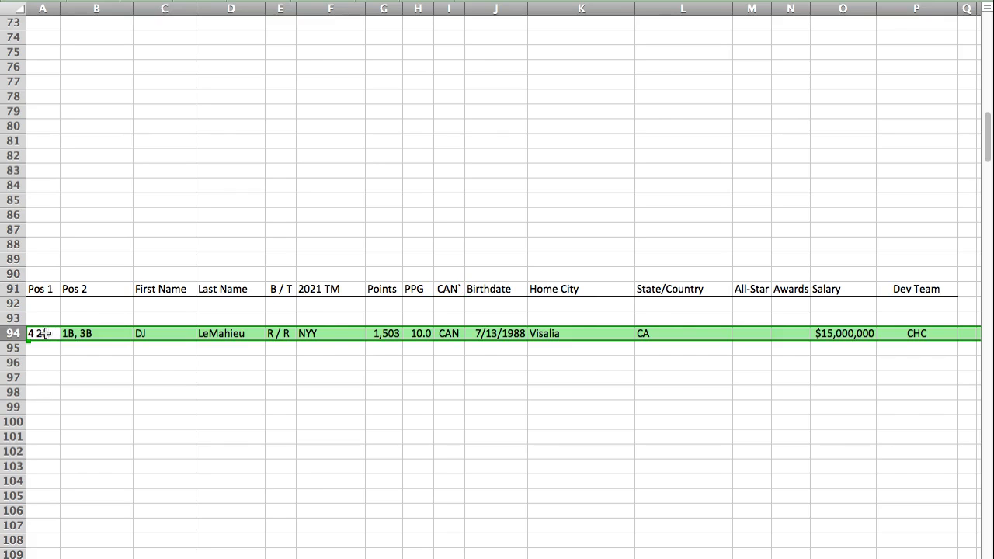
click(45, 333)
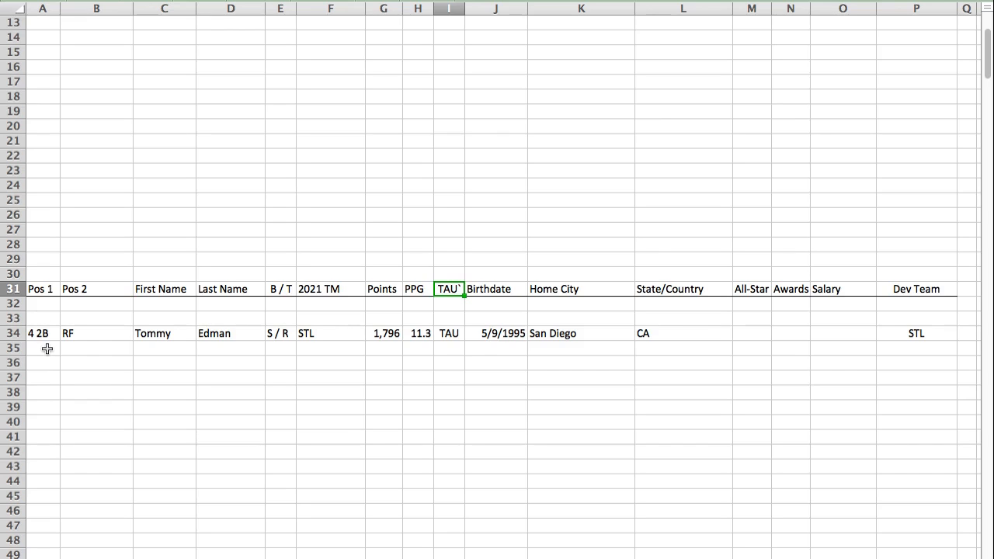
Step: Paste Jose Altuve's player row into row 30, directly above the TAU section's header row
click(37, 272)
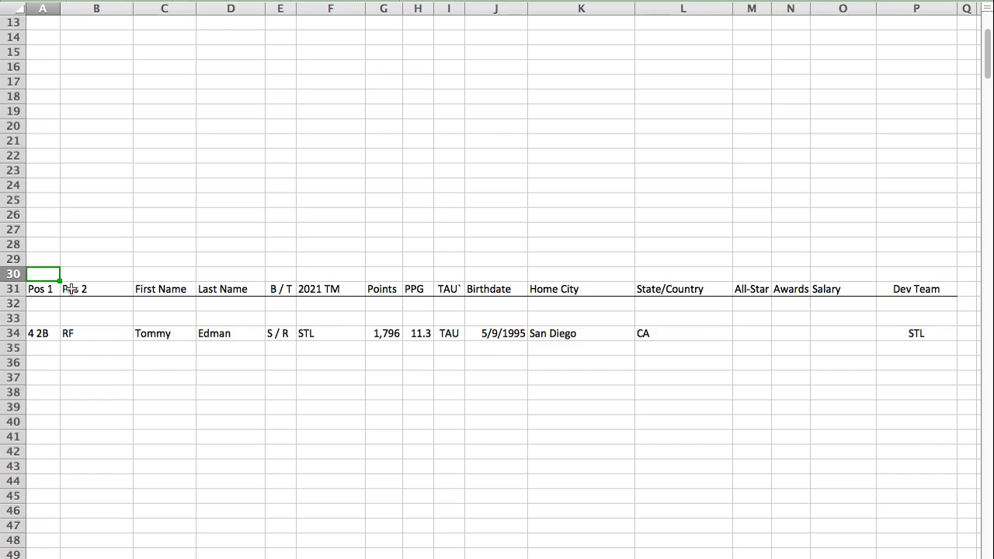
text(4 2B		Jose	Altuve	R / R	HOU	2,178	14.9	TAU	5/6/1990	Puerto Cabello	Venezuela	AL		$29,000,000	HOU)
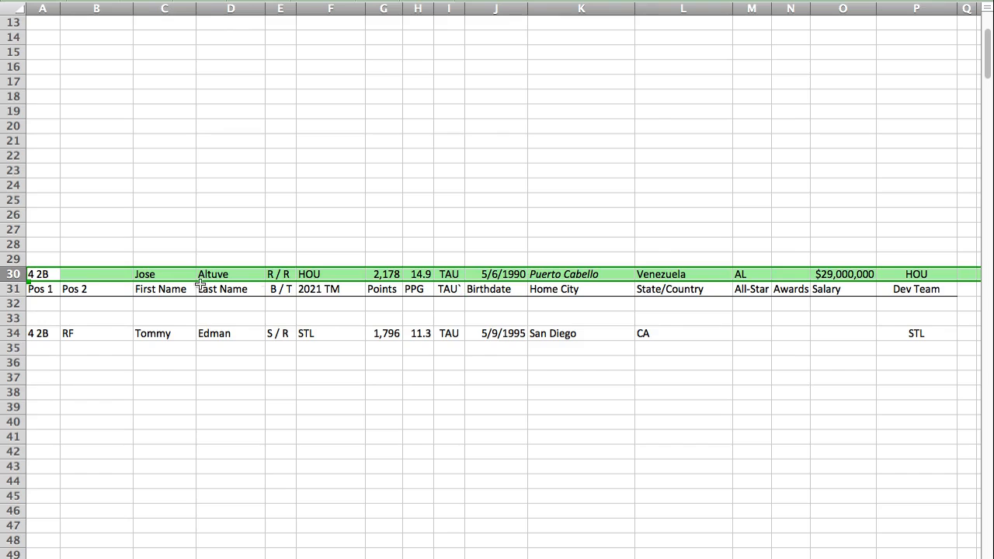
Step: Move Tommy Edman's player row from row 34 down to row 39 of the TAU section
click(19, 334)
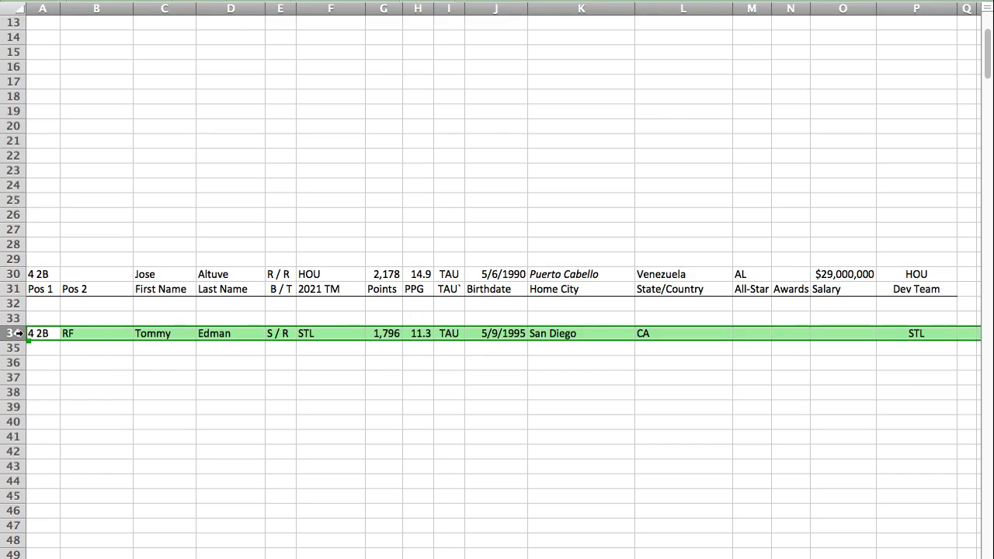
key(super+c)
click(29, 407)
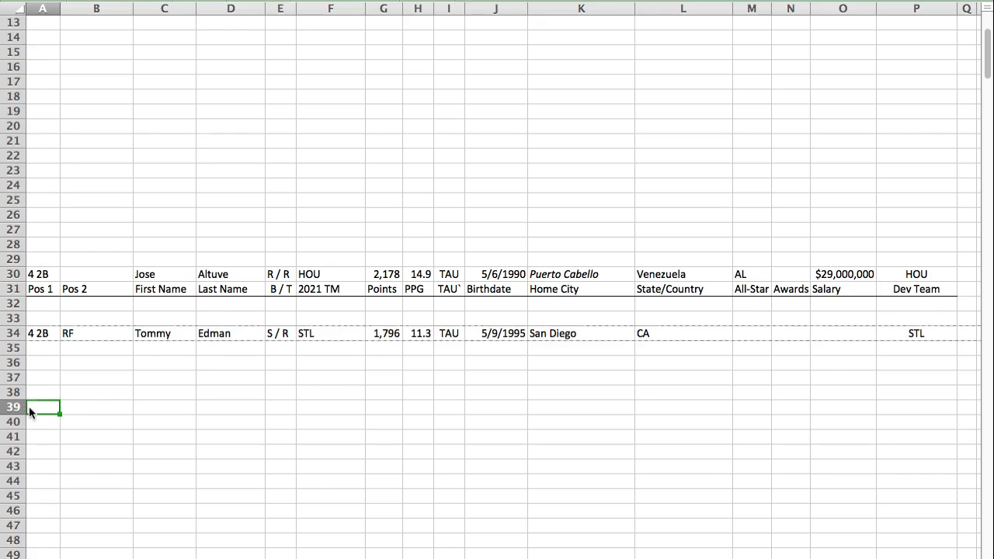
key(super+v)
Step: Move Jose Altuve's player row from above the TAU header into row 34 of the TAU section
click(14, 274)
key(super+x)
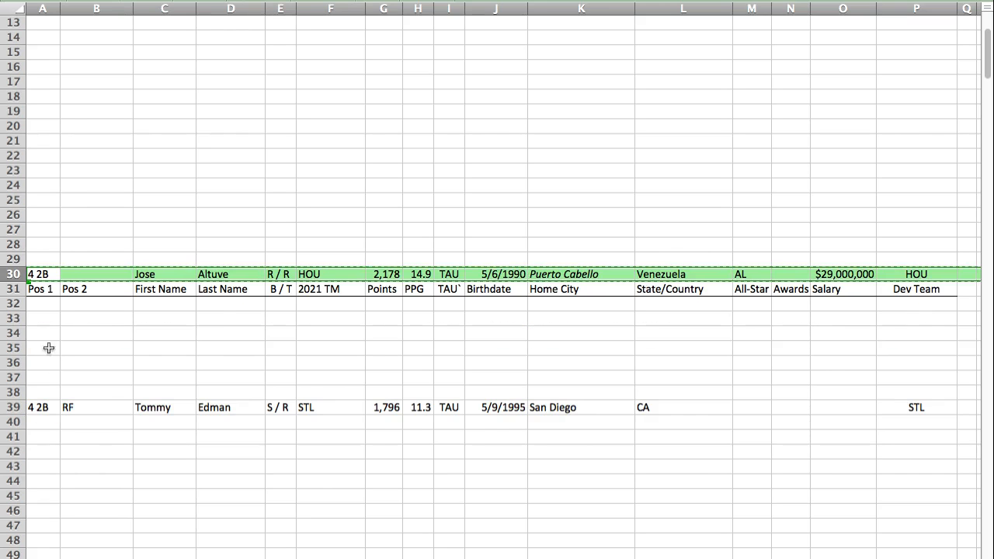
click(41, 333)
key(super+v)
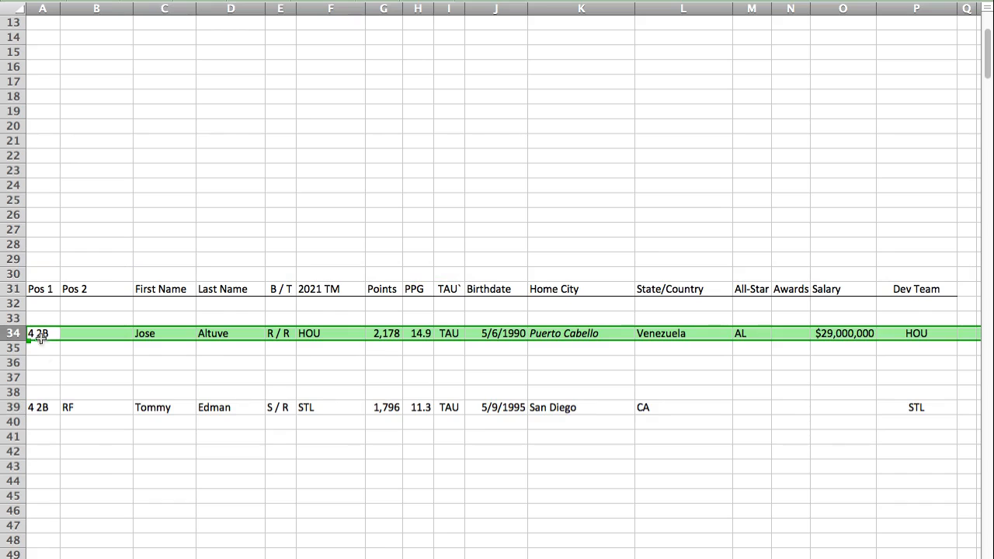
click(49, 404)
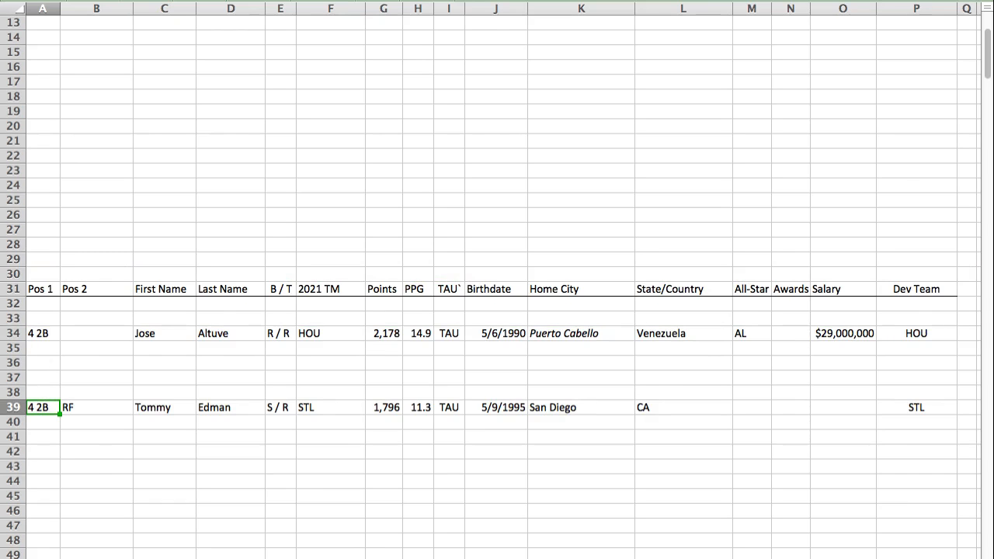
Step: Find the ARE section and paste Isiah Kiner-Falefa's player row into row 6
key(super+Tab)
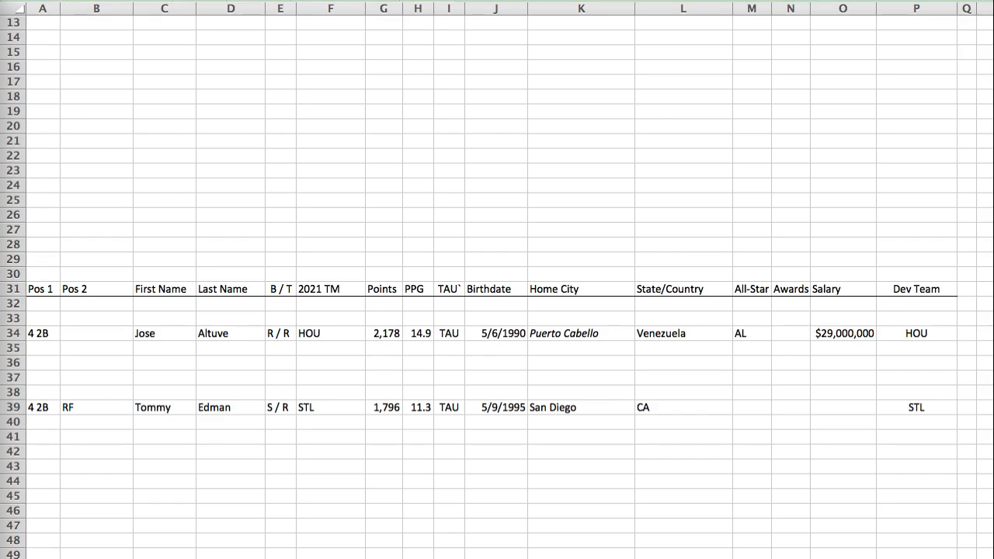
key(super+Tab)
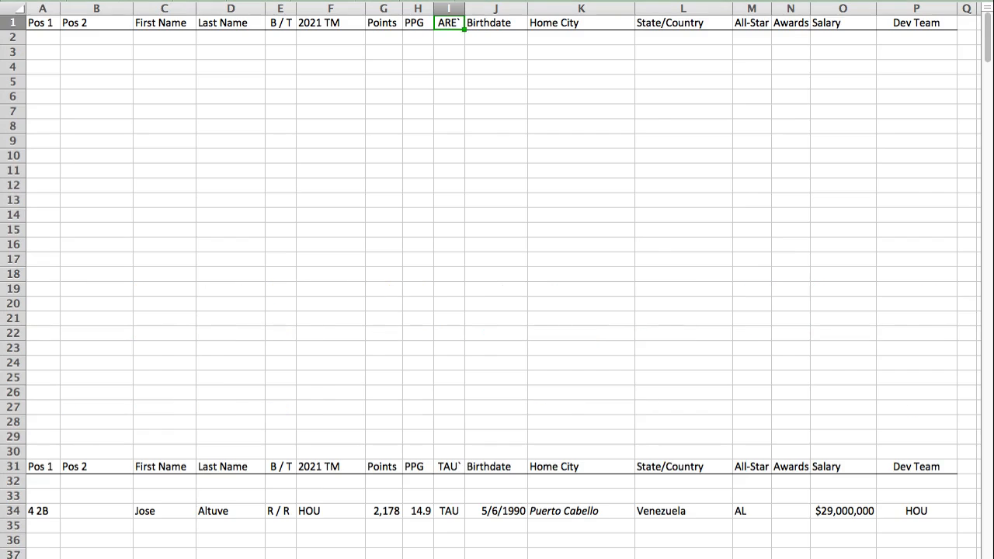
click(43, 98)
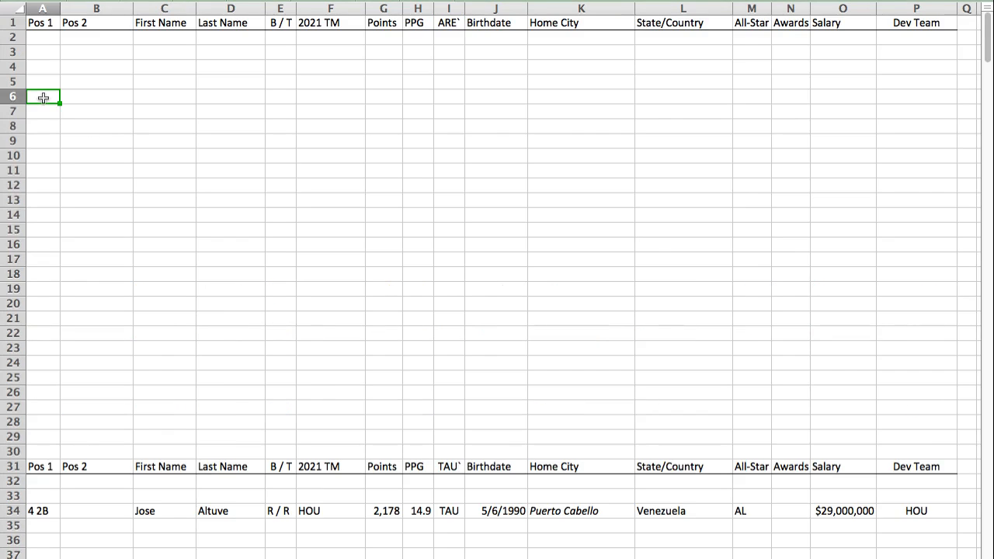
key(super+v)
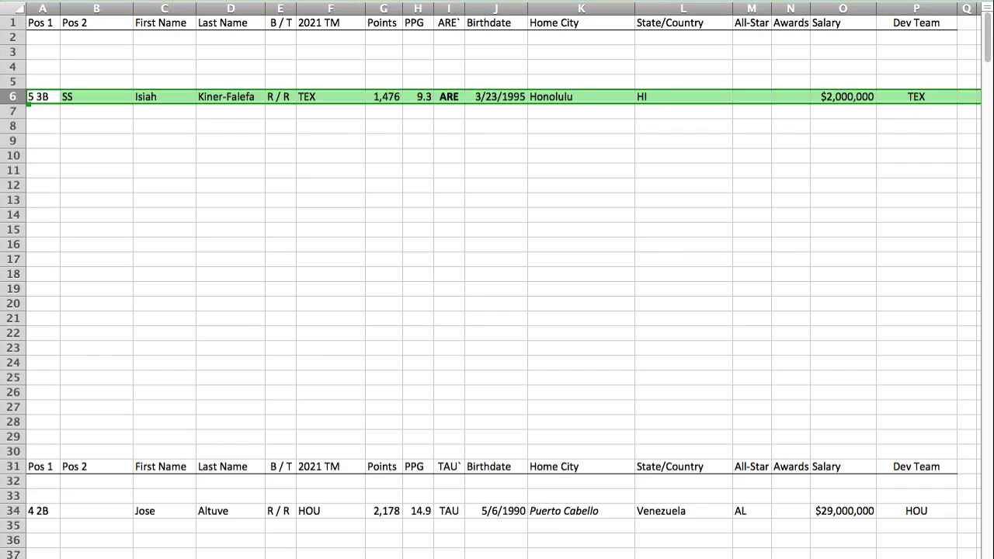
Step: Find the LIB section and paste Cedric Mullins's player row into row 188
key(Return)
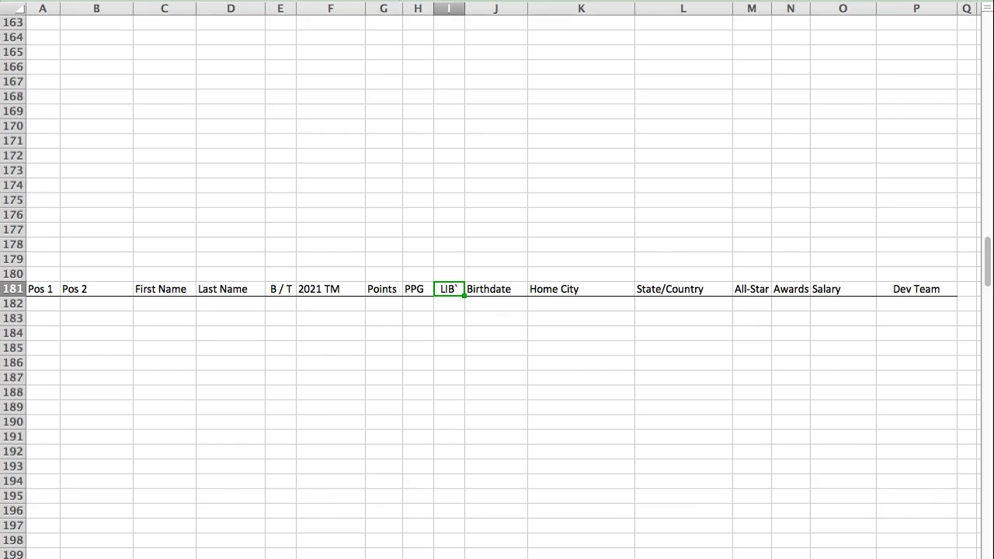
click(49, 389)
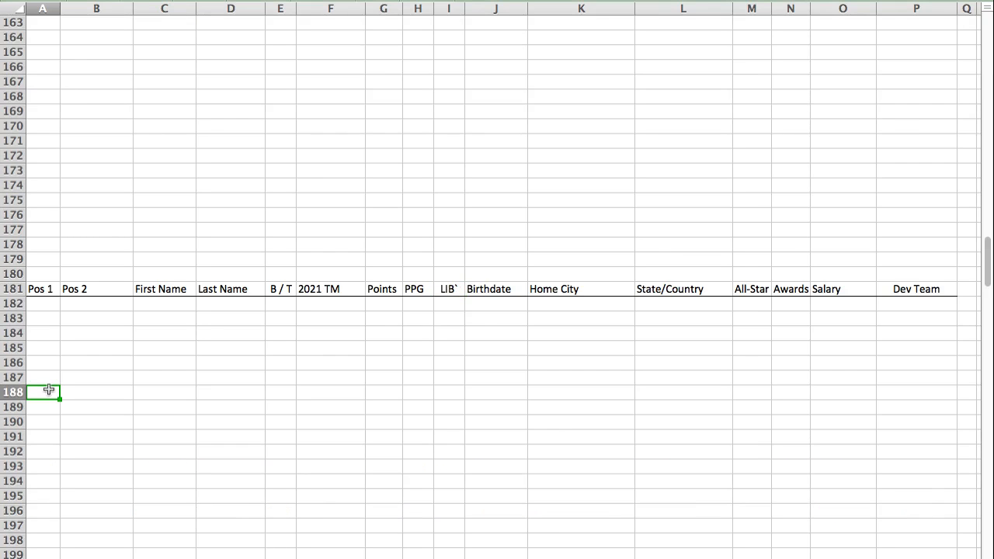
key(super+v)
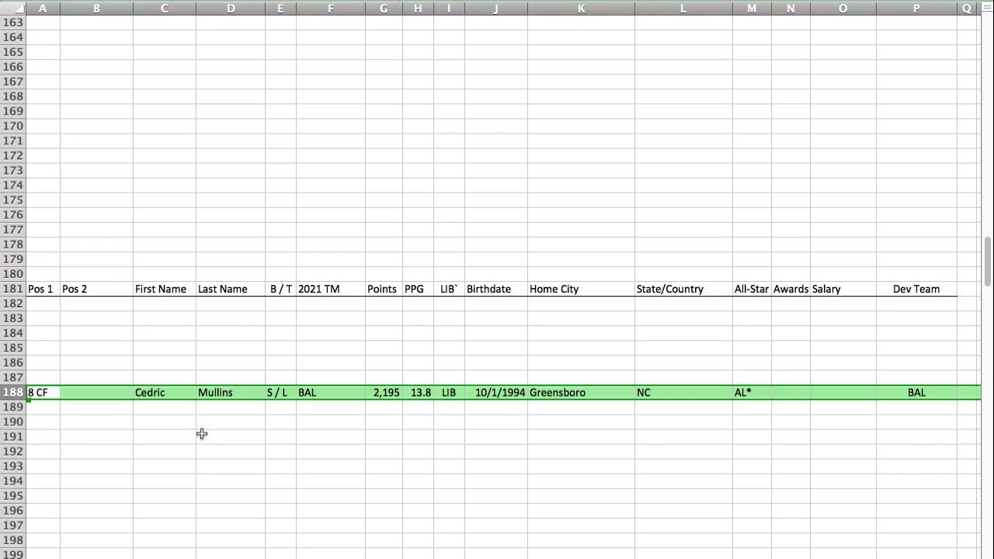
click(36, 393)
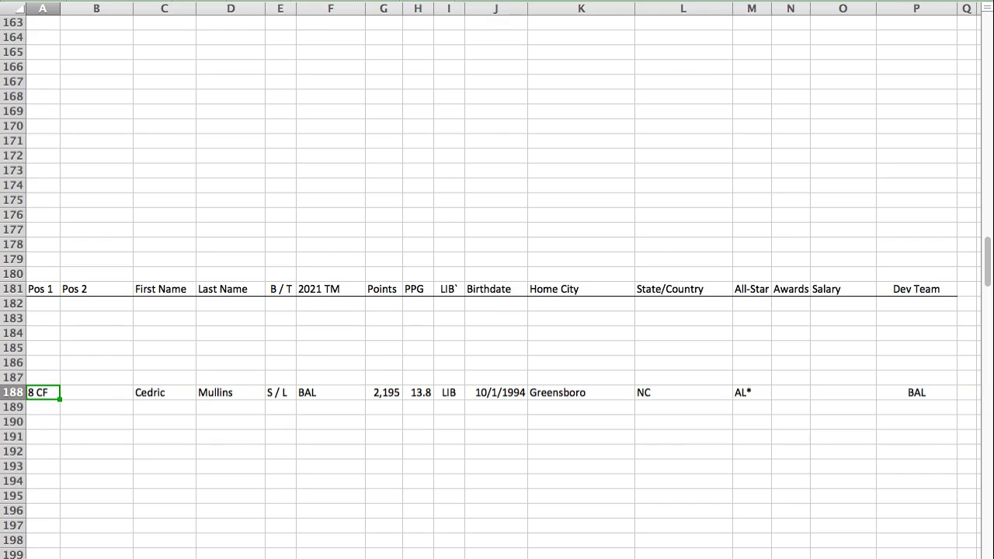
Step: Paste Jonathan Schoop's player row into row 184 of the LIB section
key(super+Tab)
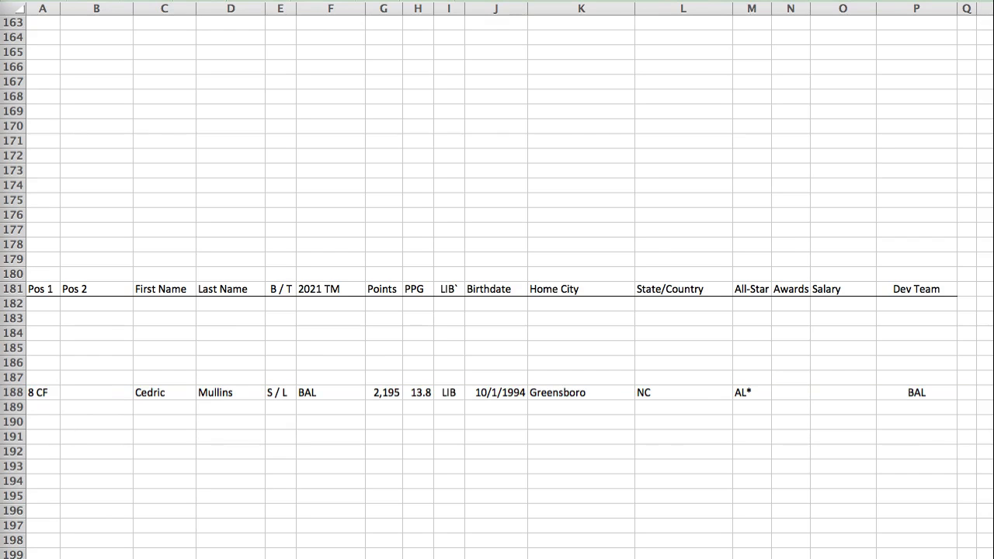
click(39, 333)
key(super+v)
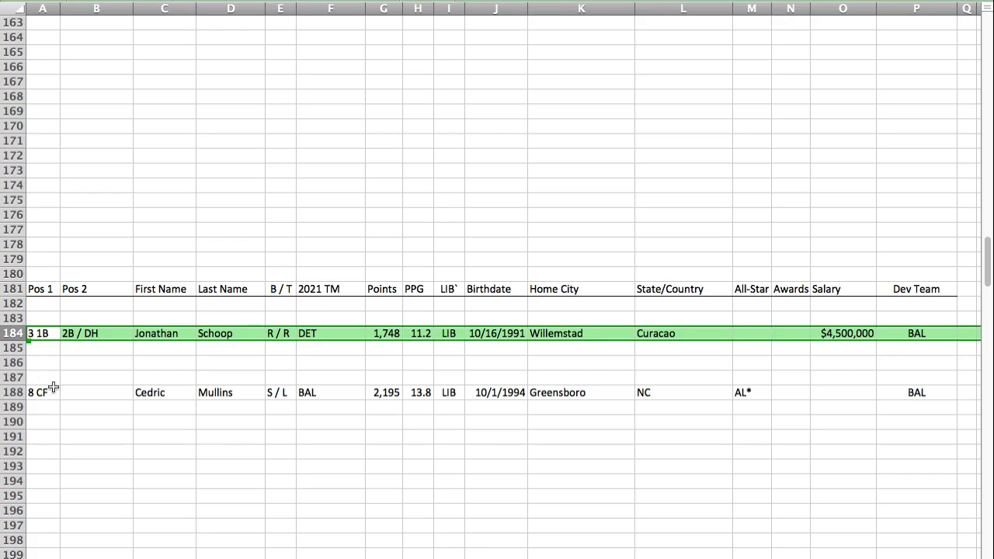
Step: Find the ARE section again and paste Matt Olson's player row into row 3
key(super+Tab)
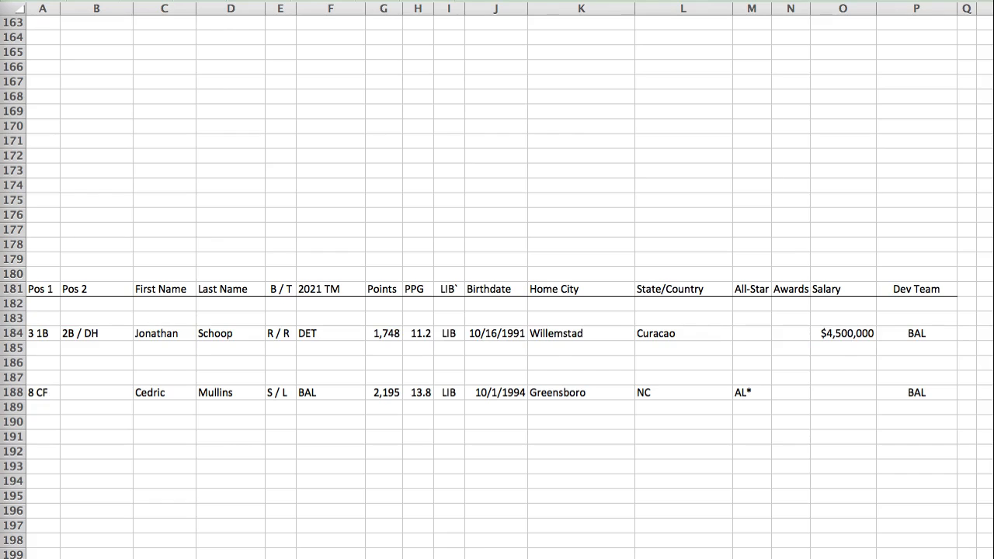
click(13, 333)
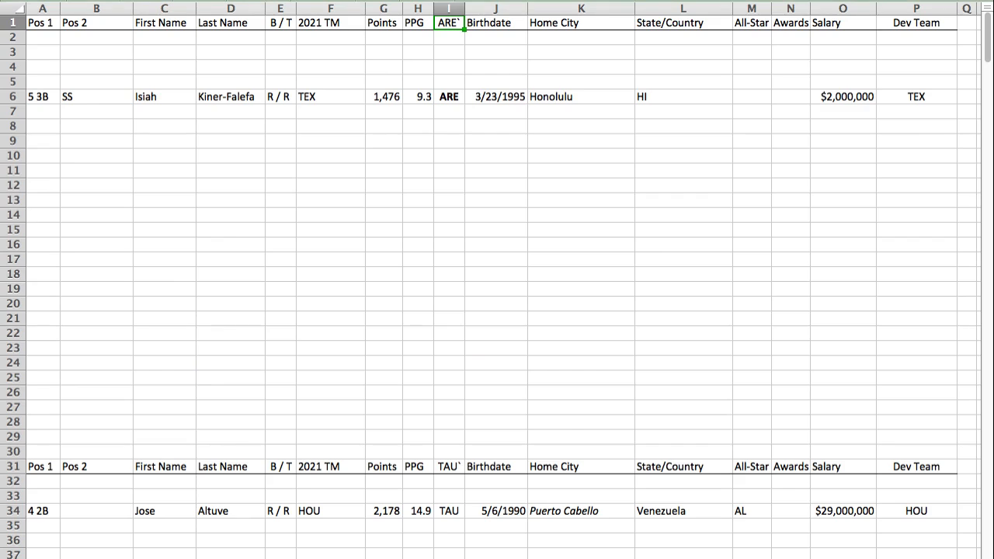
click(48, 49)
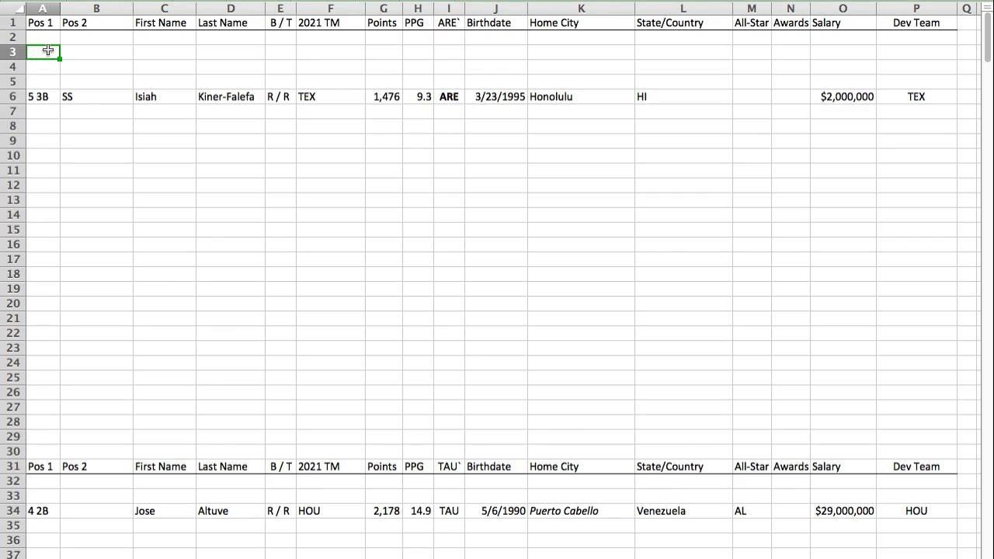
key(super+v)
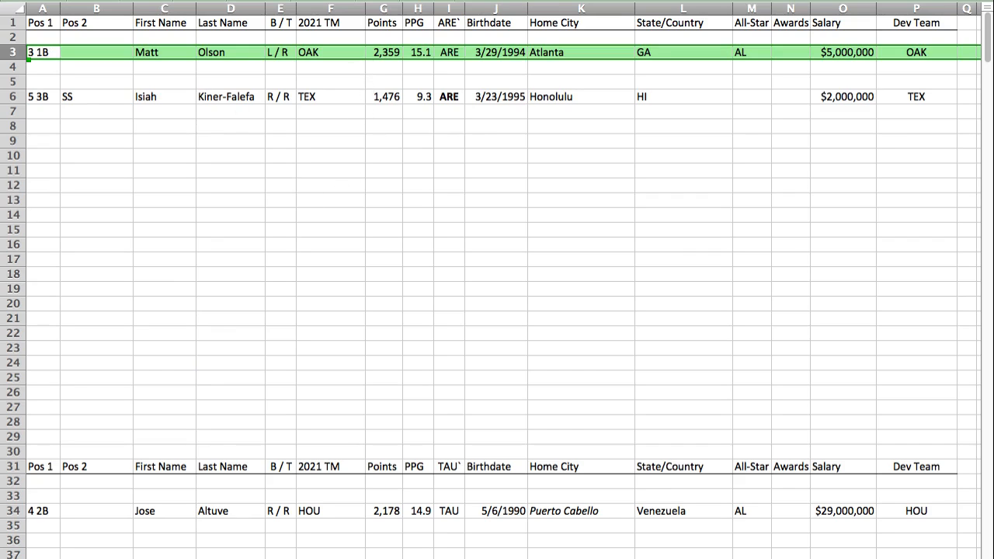
Step: Find the VIR section and paste Robbie Grossman's player row into row 157
key(super+grave)
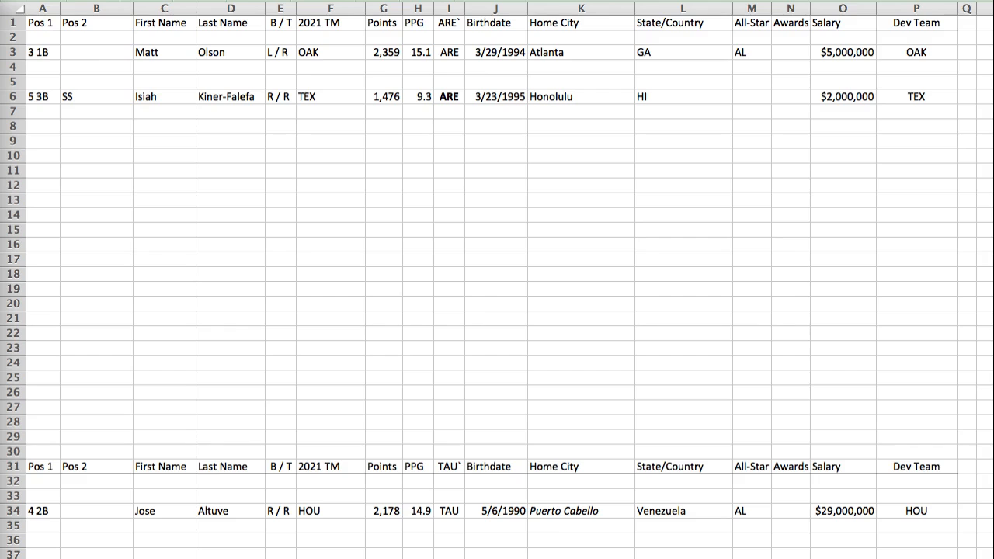
key(super+grave)
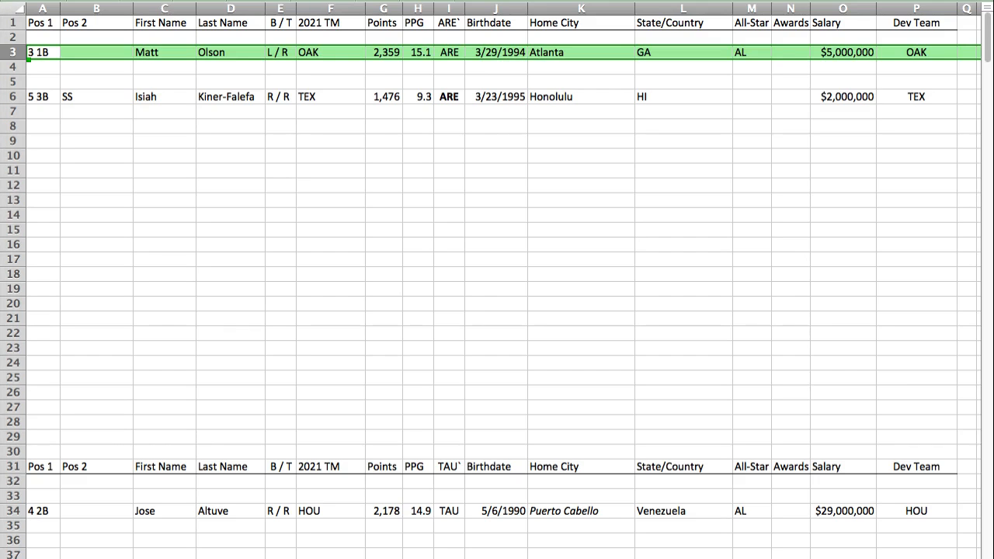
key(Return)
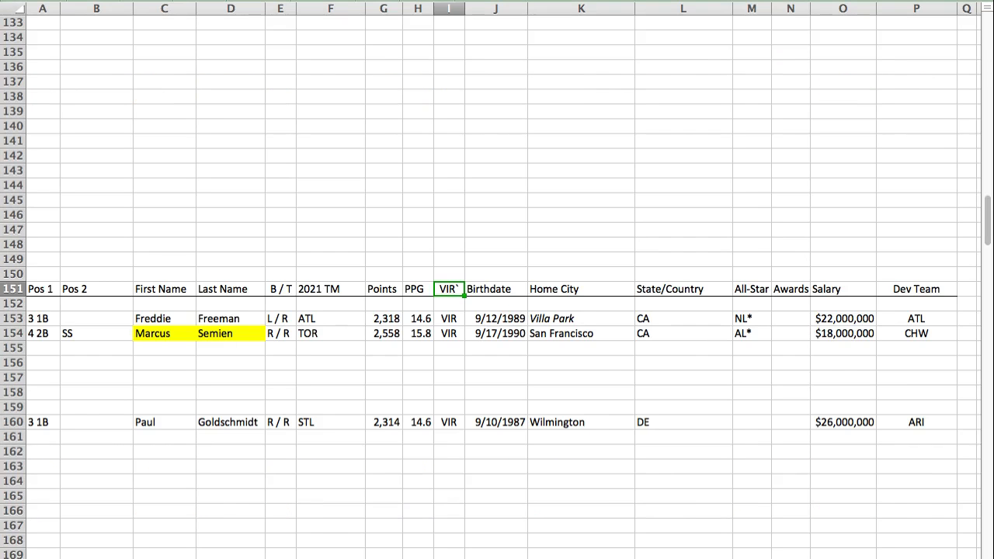
click(36, 377)
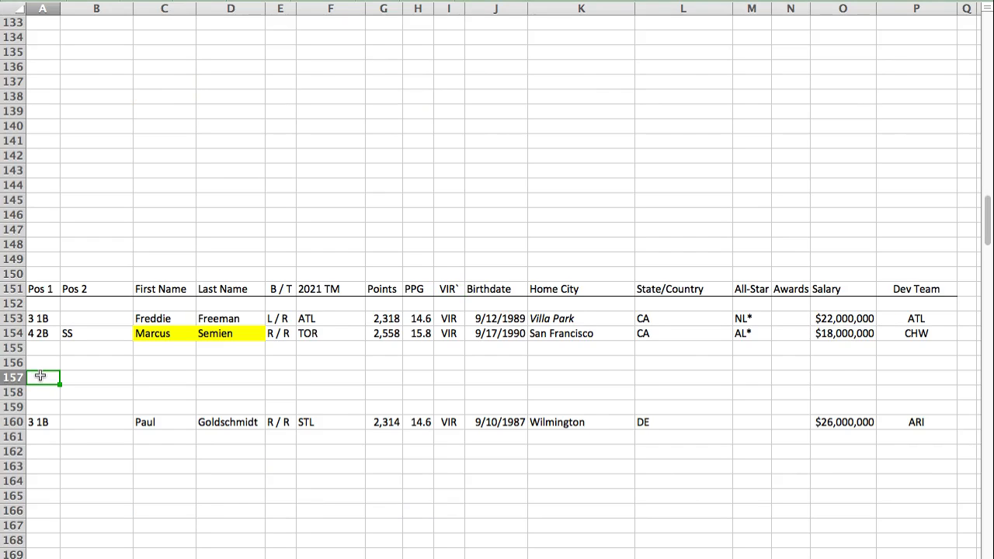
text(7 LF	RF	Robbie	Grossman	S / L	DET	1,820	11.7	VIR	9/16/1989	San Diego	CA			$5,000,000	PIT*/hou)
click(38, 379)
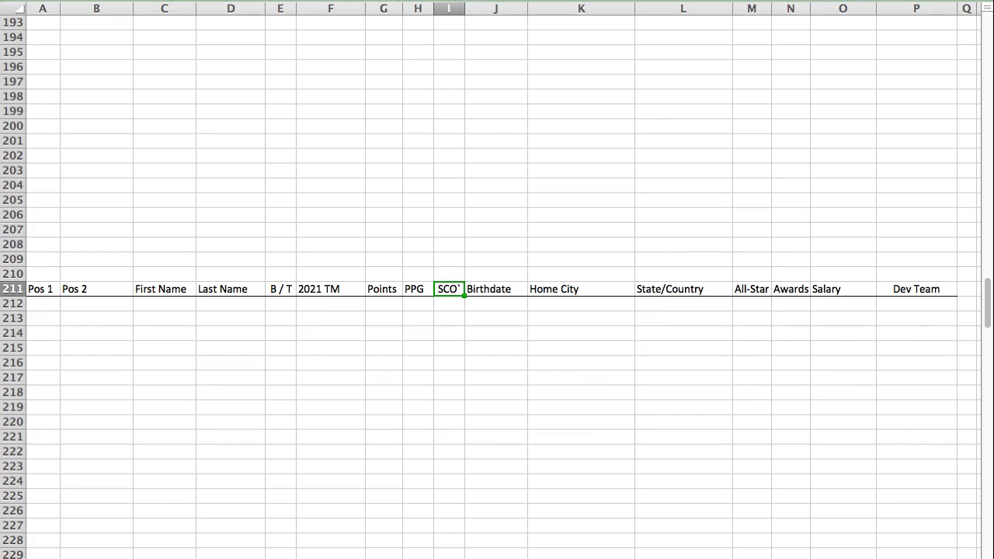
Step: Paste Kyle Seager's player row into row 215 of the SCO section and the next copied player row into row 66 of the GEM section
click(52, 346)
text(5 3B	/ DH	Kyle	Seager	L / R	SEA	1,756	11.0	SCO	11/3/1987	Charlotte	NC			$18,500,000	SEA)
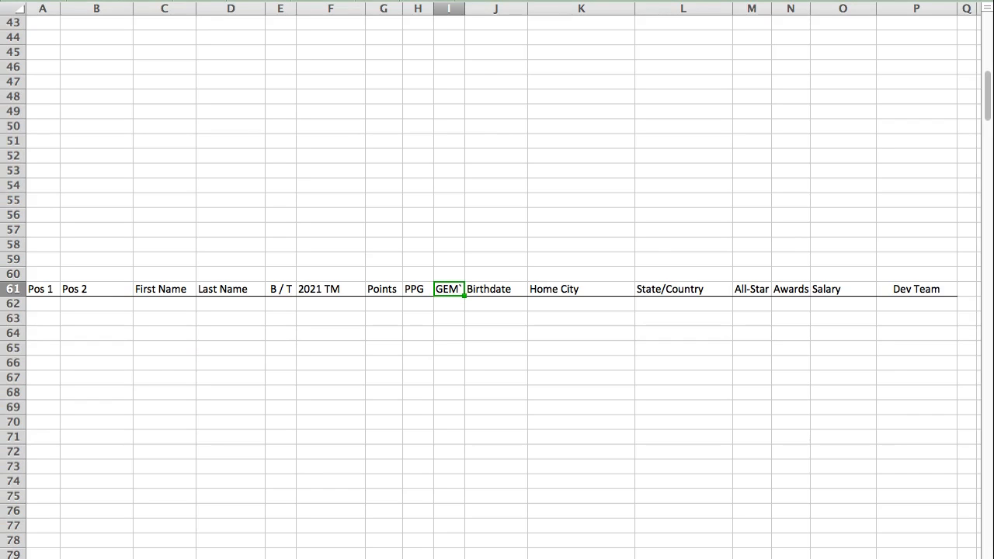
click(49, 363)
text(4 2B	SS	David	Fletcher	R / R	LAA	1,326	8.4	GEM	5/31/1994	Orange	CA			$2,000,000	LAA)
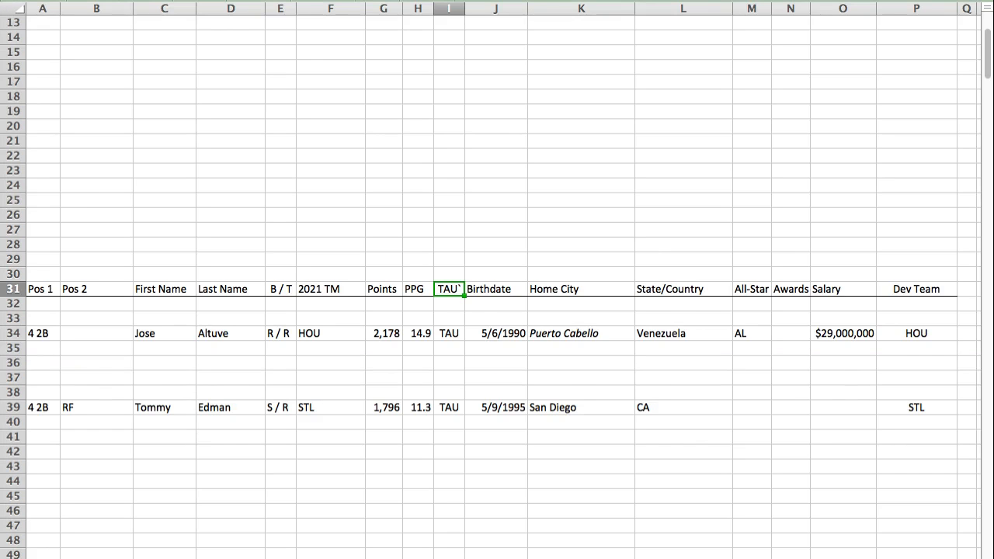
Step: Paste Salvador Perez's player row into row 32 of the TAU section, directly below the header row
click(44, 306)
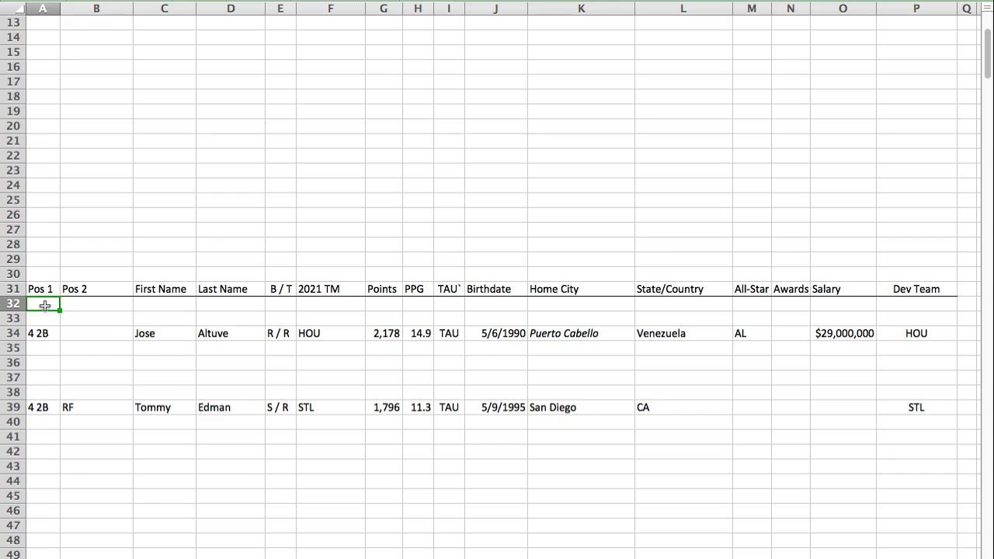
text(2 C	DH	Salvador	Perez	R / R	KCR	2,203	13.7	TAU	5/10/1990	Valencia	Venezuela	AL*		$14,200,000	KCR)
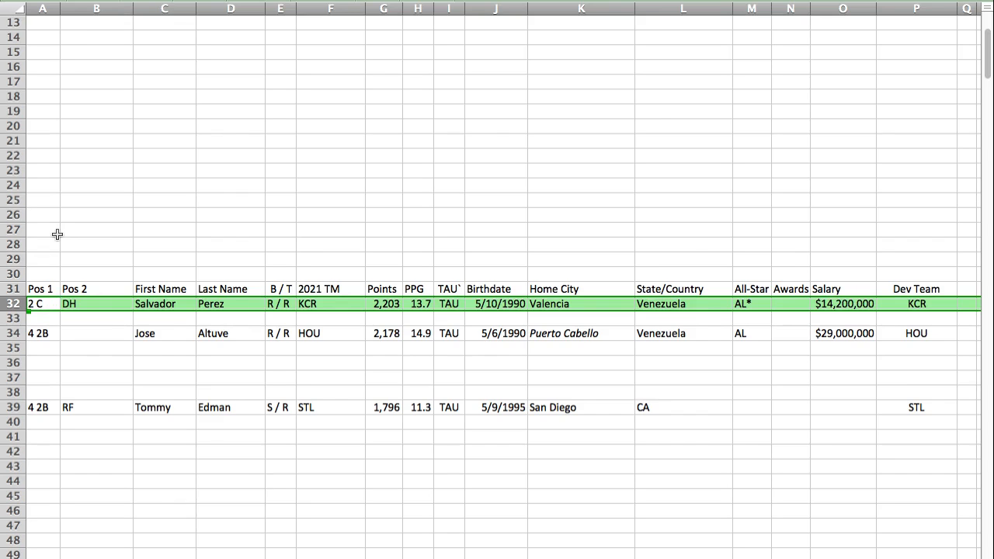
key(Up)
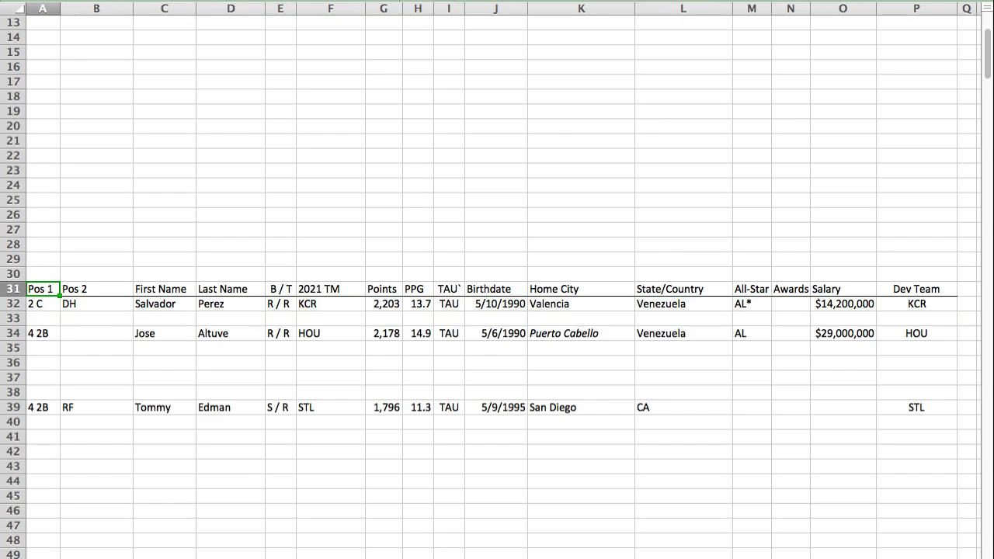
Step: Find the SCO section and paste Rafael Devers's player row into row 210, directly above the header row
key(super+Tab)
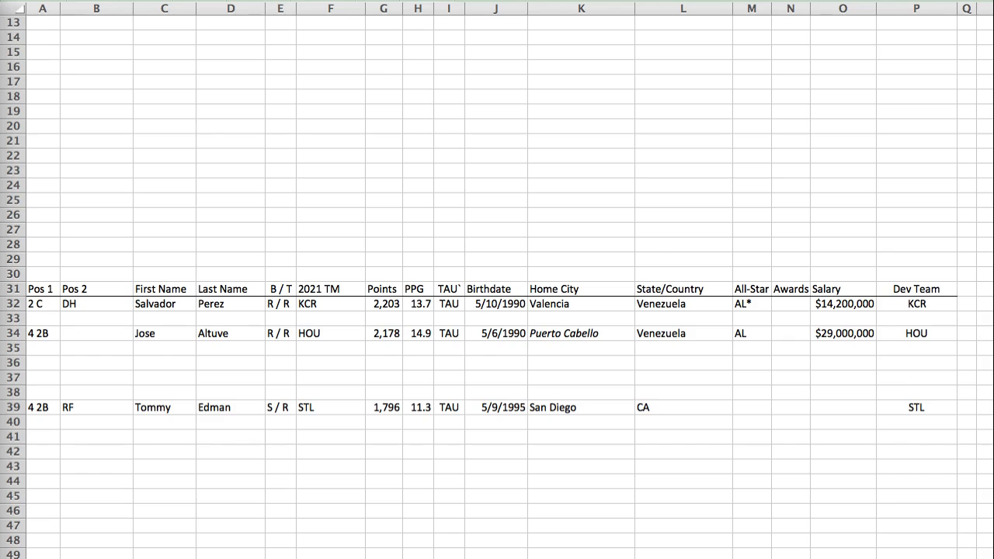
key(super+Tab)
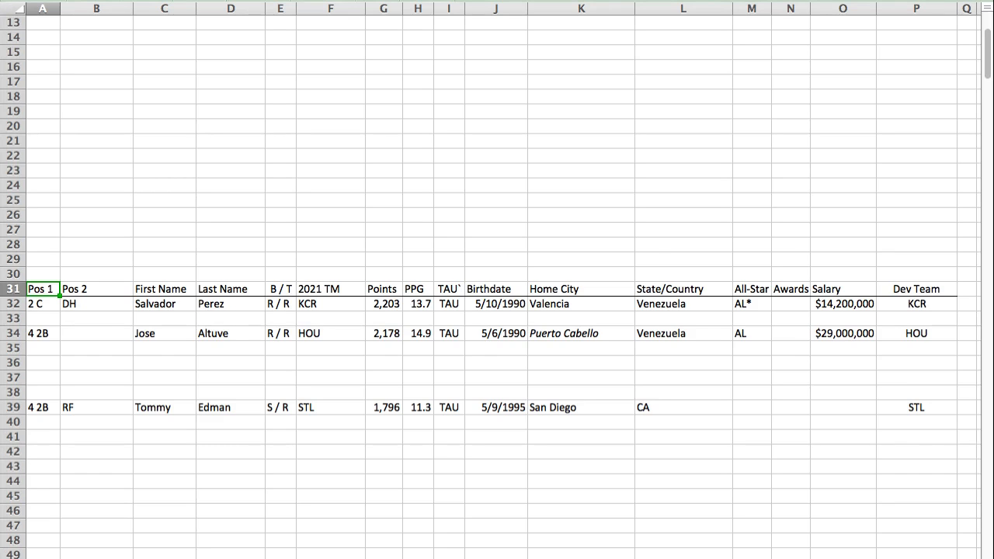
key(Return)
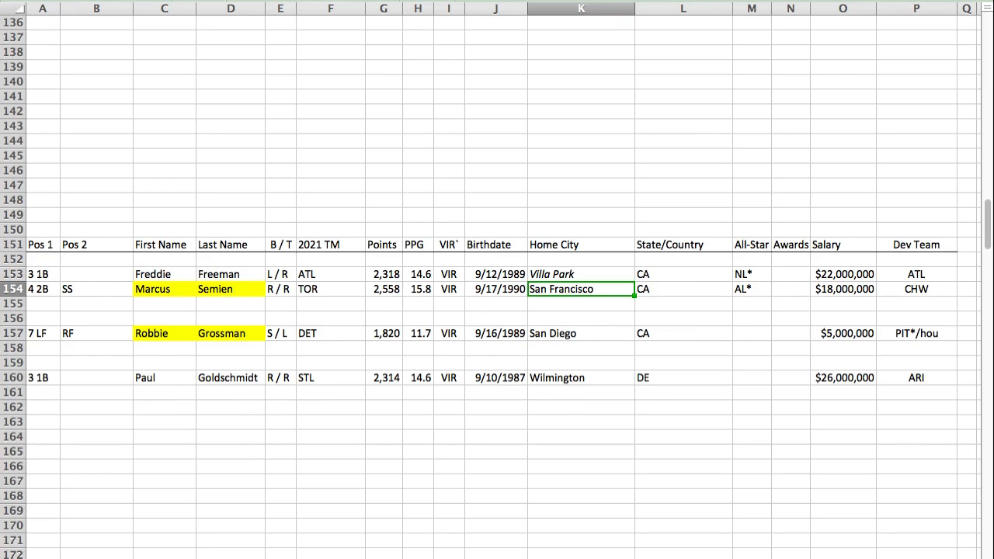
key(Return)
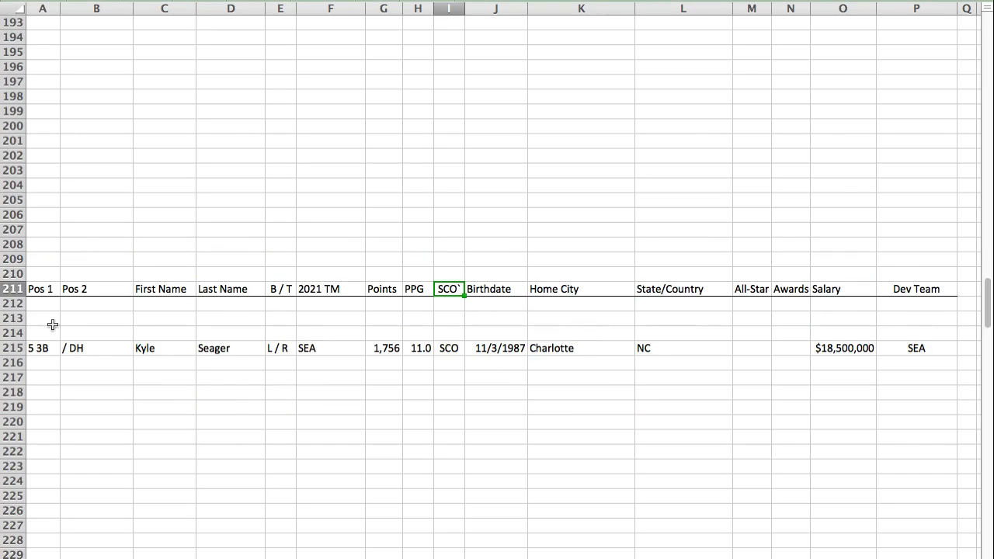
click(46, 267)
text(5 3B		Rafael	Devers	L / R	BOS	2,302	14.8	SCO	10/24/1996	Sanchez	Dominican Republic	AL*		$4,575,000	BOS)
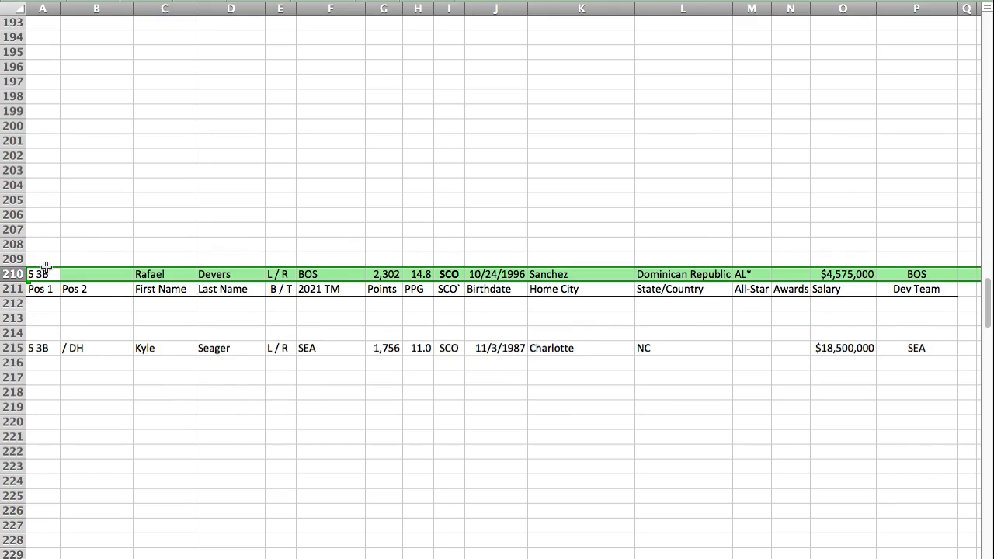
Step: Move Kyle Seager's player row down to row 220 and Rafael Devers's player row into row 215 of the SCO section
click(21, 348)
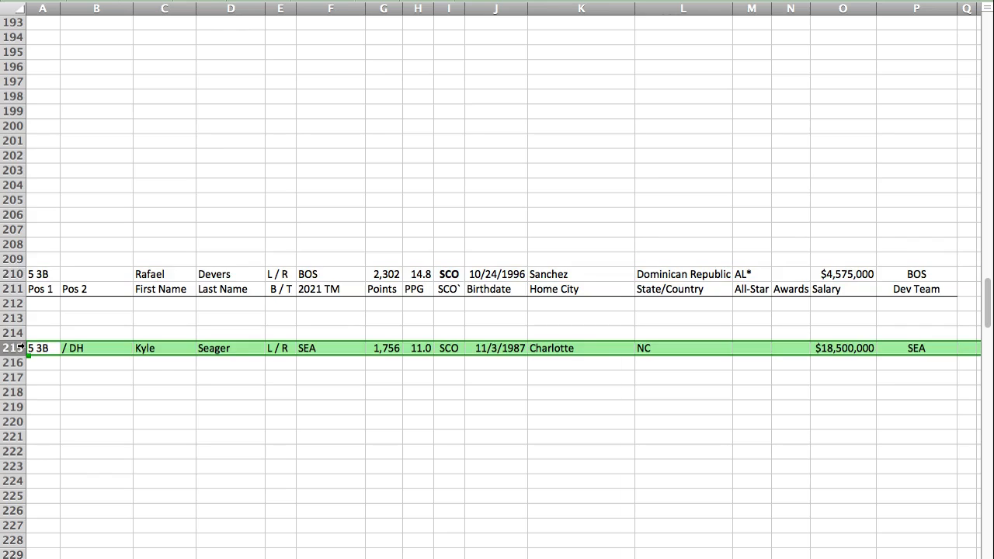
drag(29, 351, 31, 427)
click(8, 275)
key(super+c)
click(36, 348)
key(super+v)
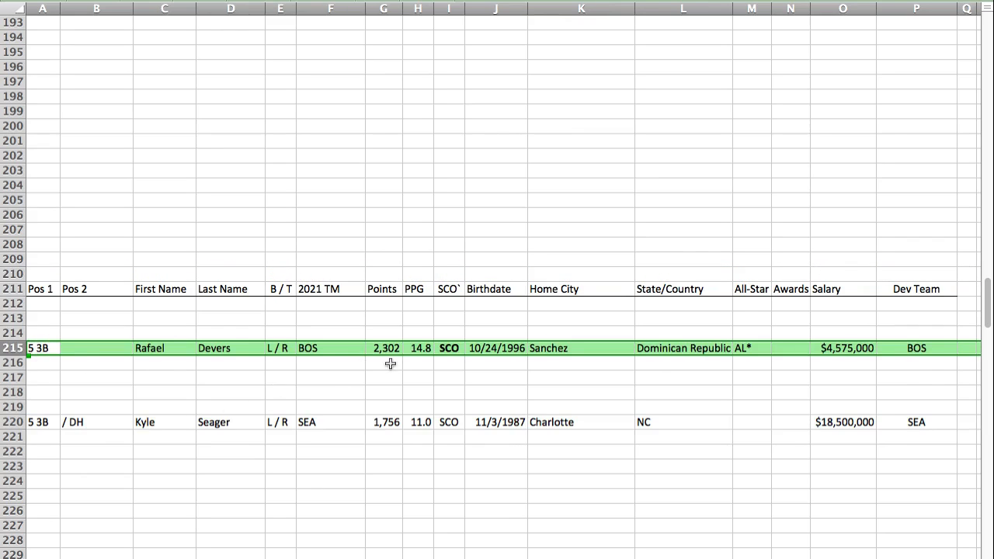
click(81, 425)
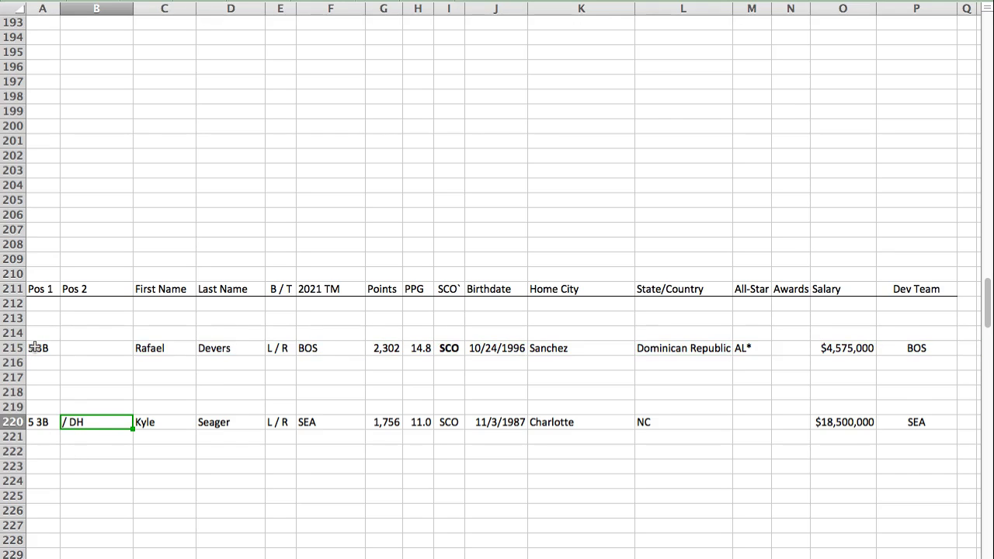
Step: Paste Austin Riley's player row into row 5 of the ARE section, directly above Isiah Kiner-Falefa
key(super+Tab)
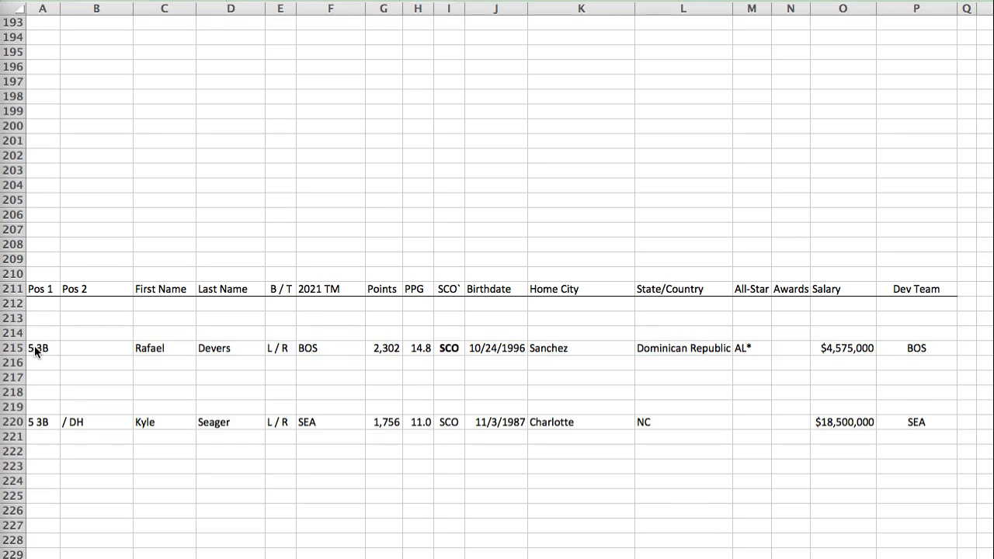
key(super+Tab)
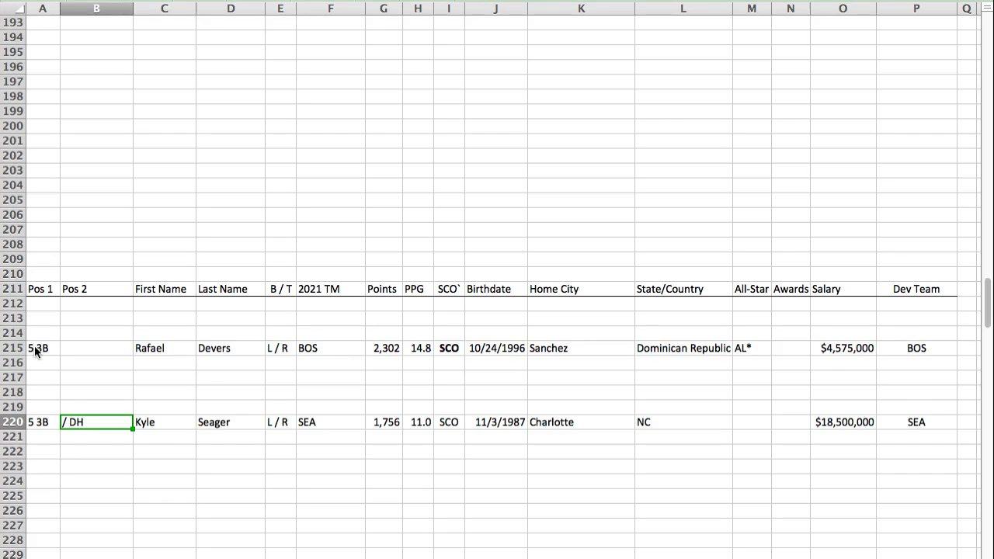
scroll(34, 346, up, 20)
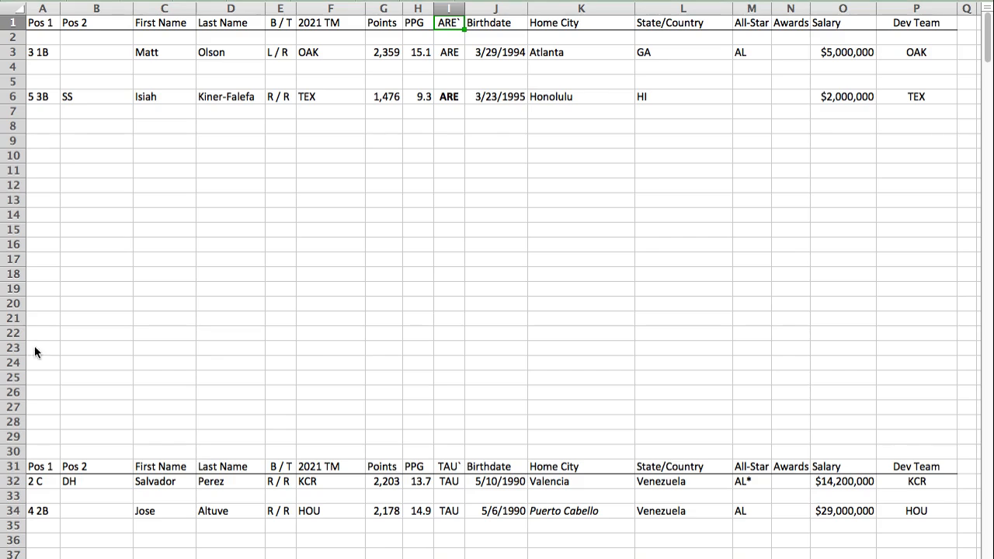
click(35, 82)
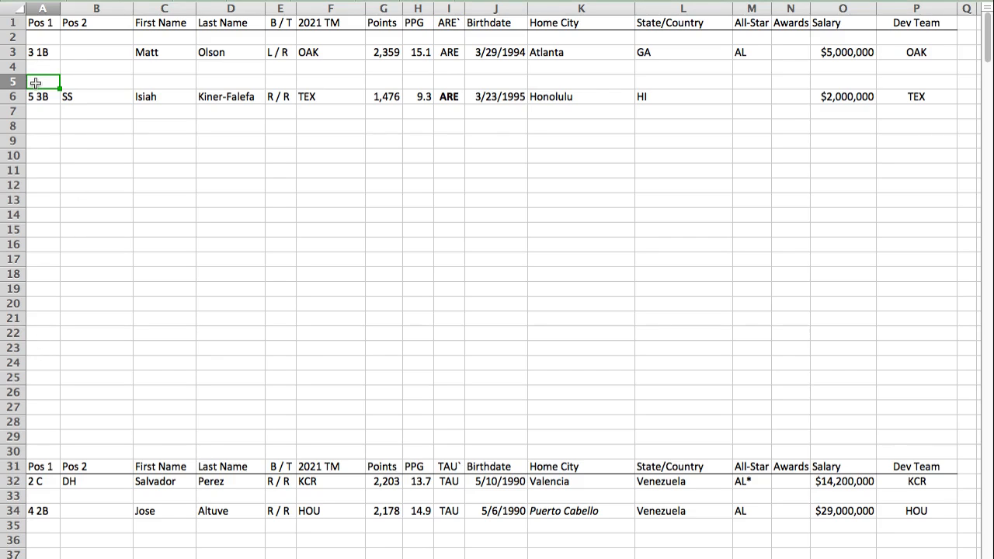
key(super+v)
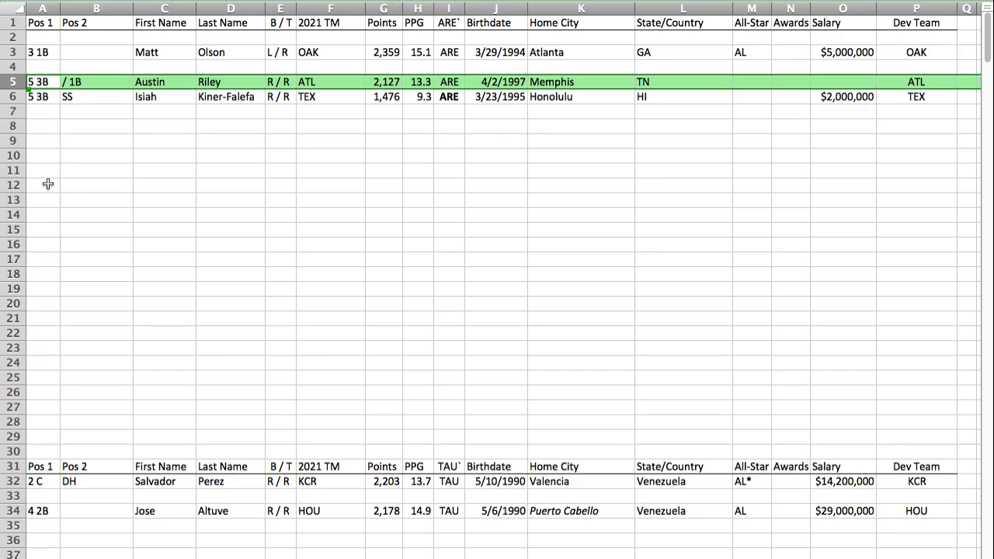
click(45, 85)
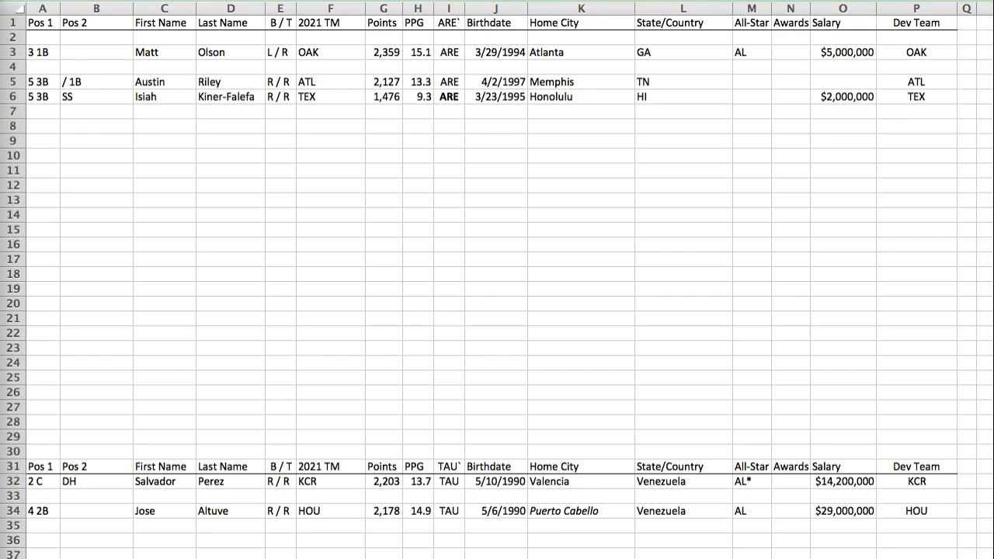
Step: Find the AQU section and paste Jose Abreu's player row into row 303, directly above Whit Merrifield
key(Return)
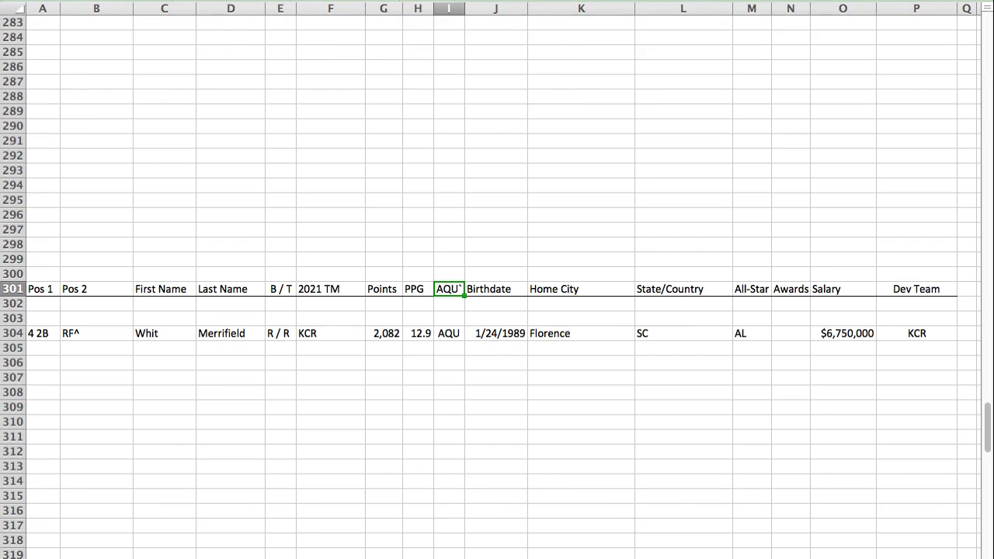
key(Down)
key(Down)
key(Home)
key(super+v)
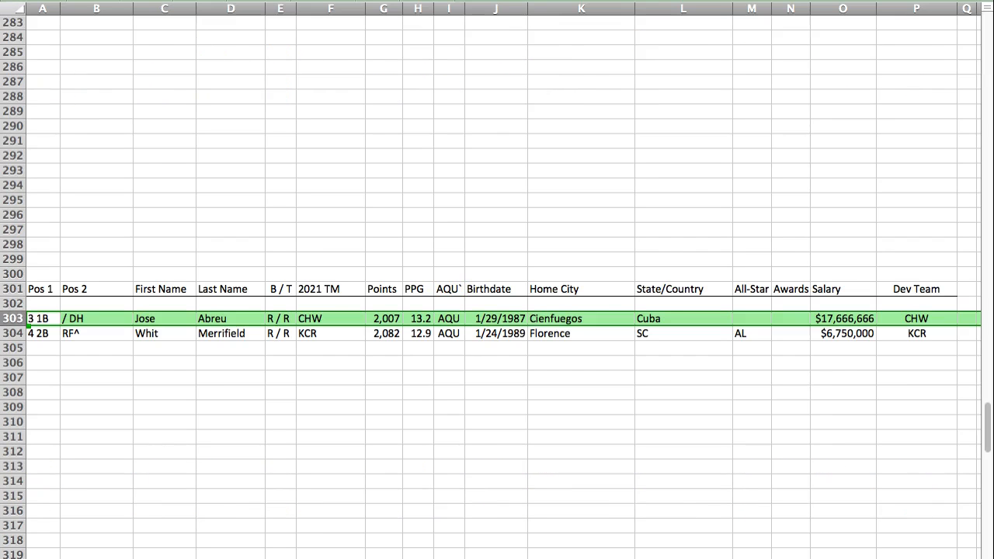
click(43, 288)
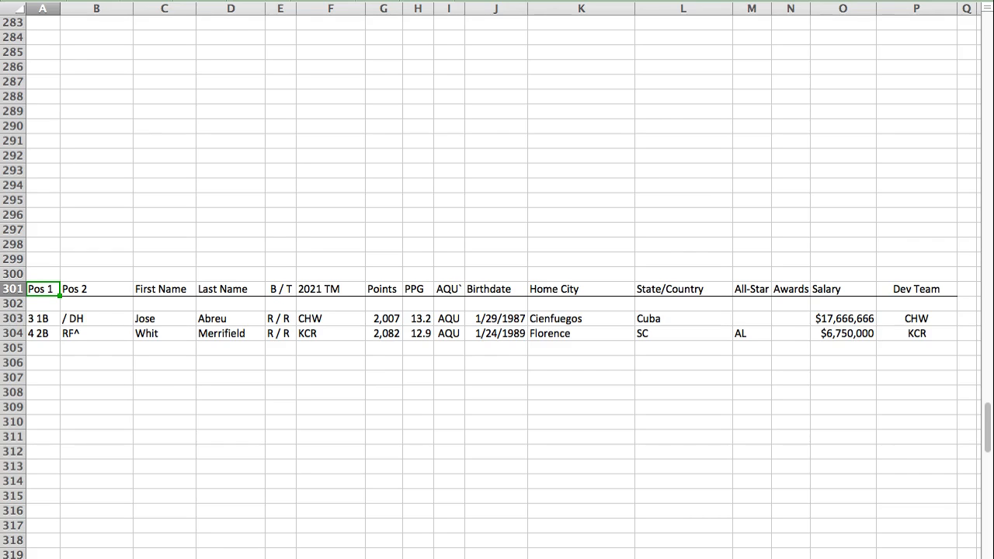
Step: Return to the ARE section and paste Carlos Santana's player row into row 10
key(super+Tab)
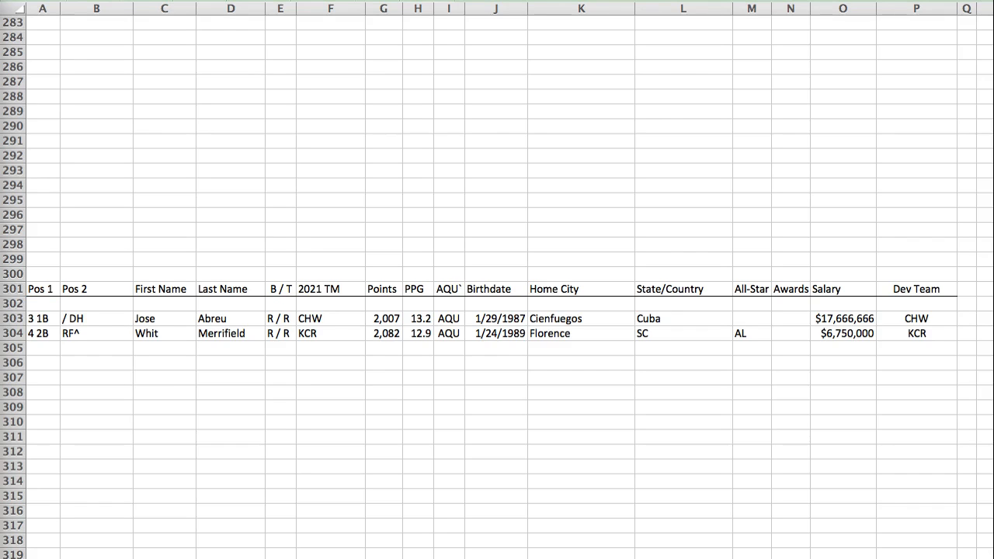
key(super+Tab)
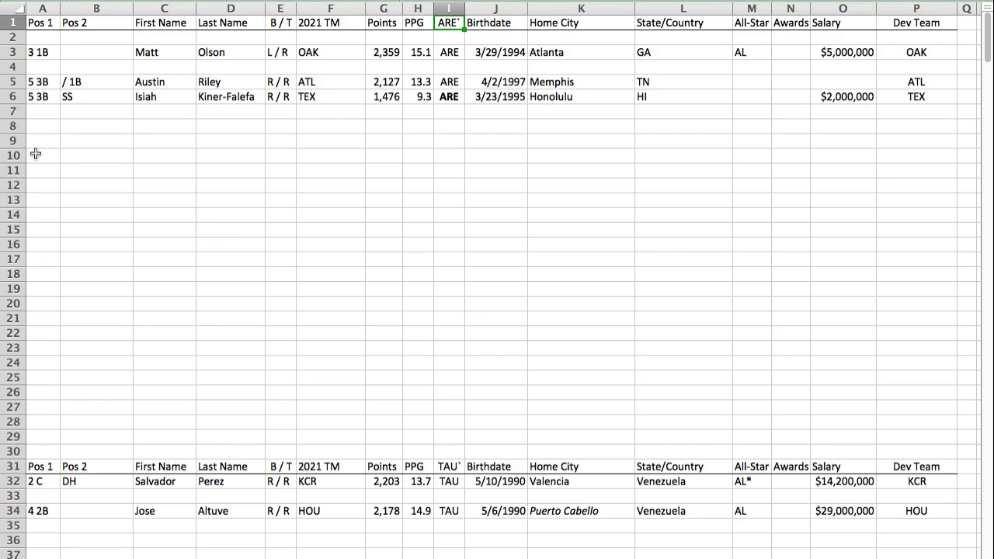
click(36, 154)
key(ctrl+v)
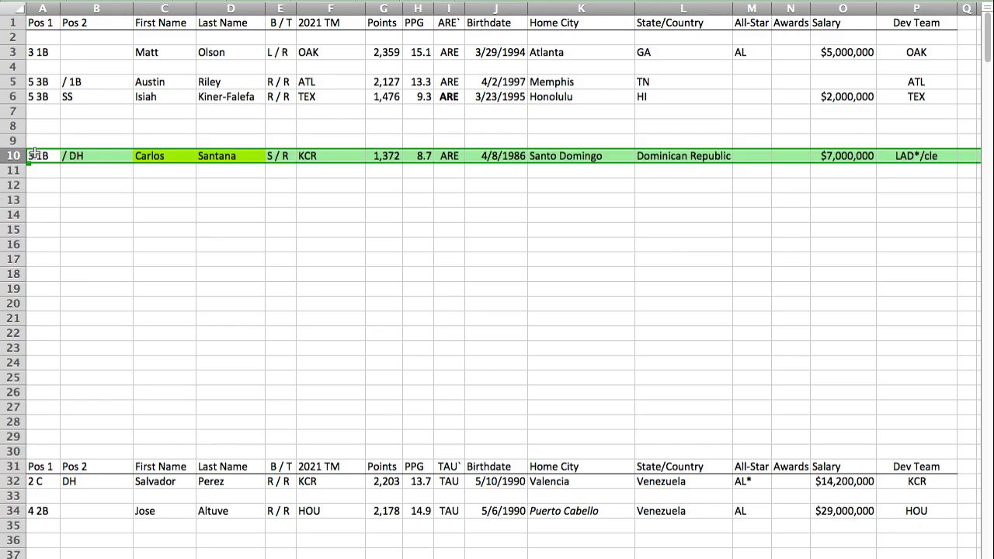
click(30, 158)
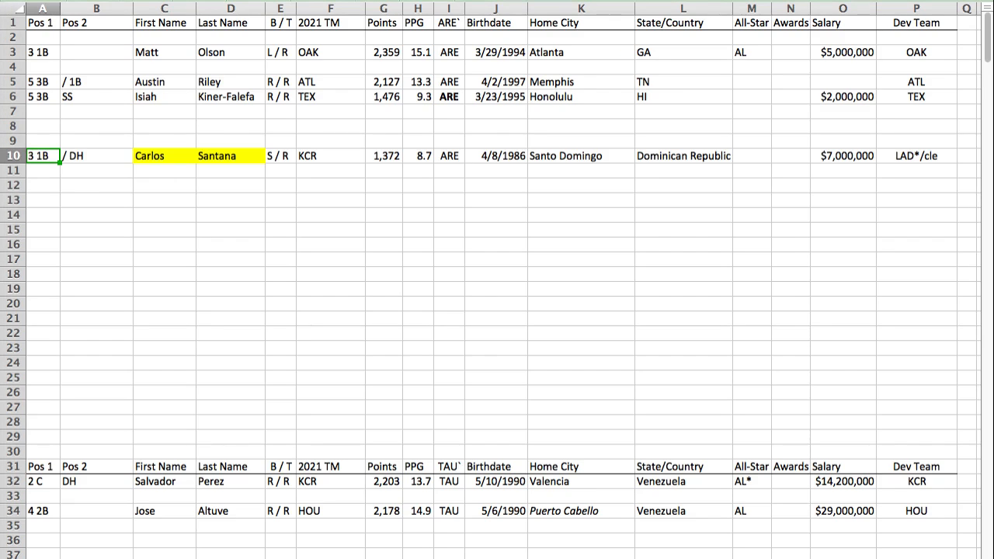
Step: Find the SCO section and paste Juan Soto's player row into row 219, directly above Kyle Seager
key(Return)
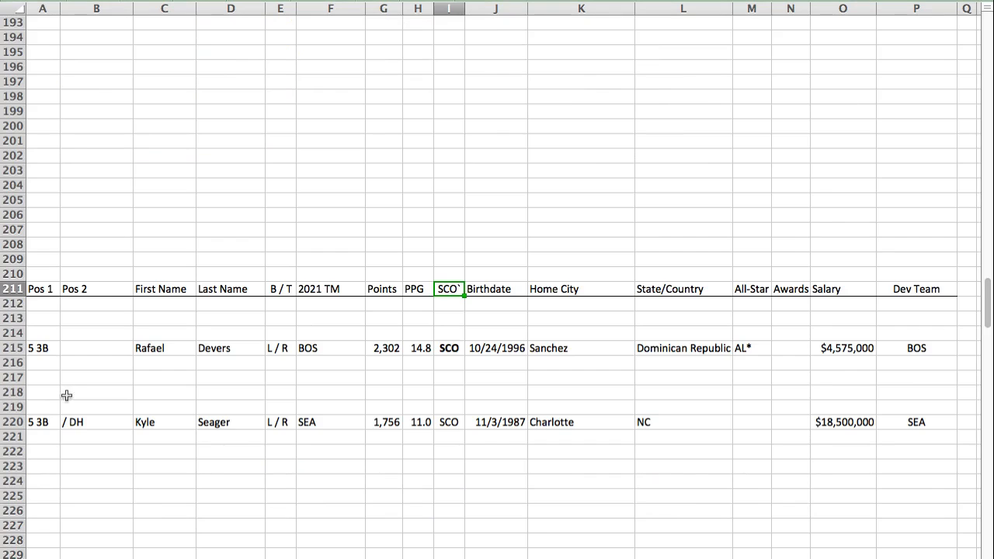
click(37, 406)
key(super+v)
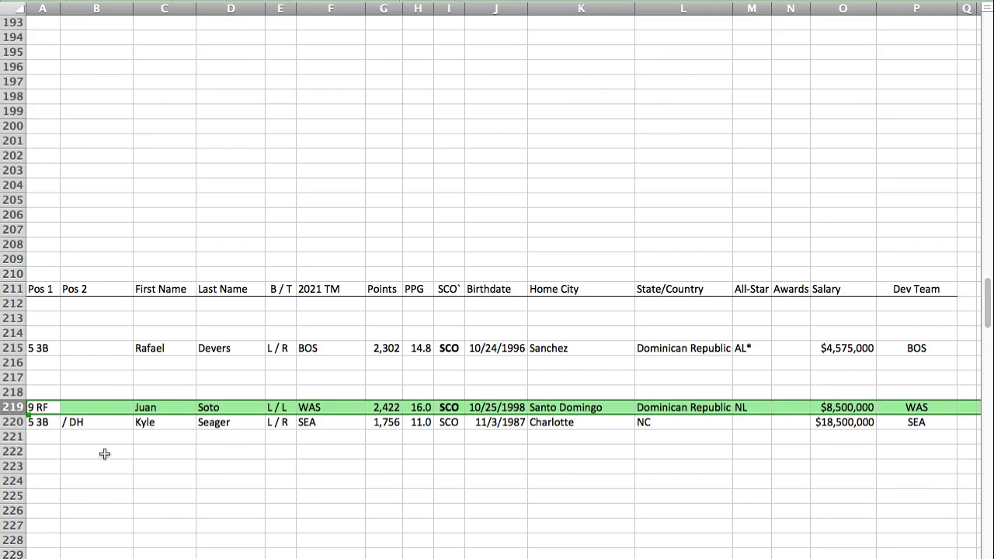
click(39, 406)
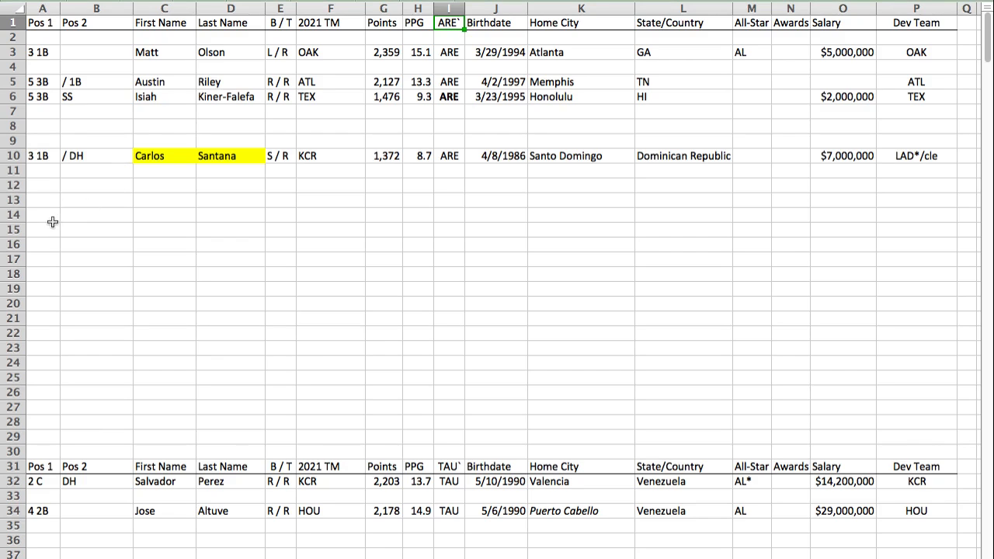
Step: Paste Nolan Arenado's player row into row 15 of the ARE section
click(43, 230)
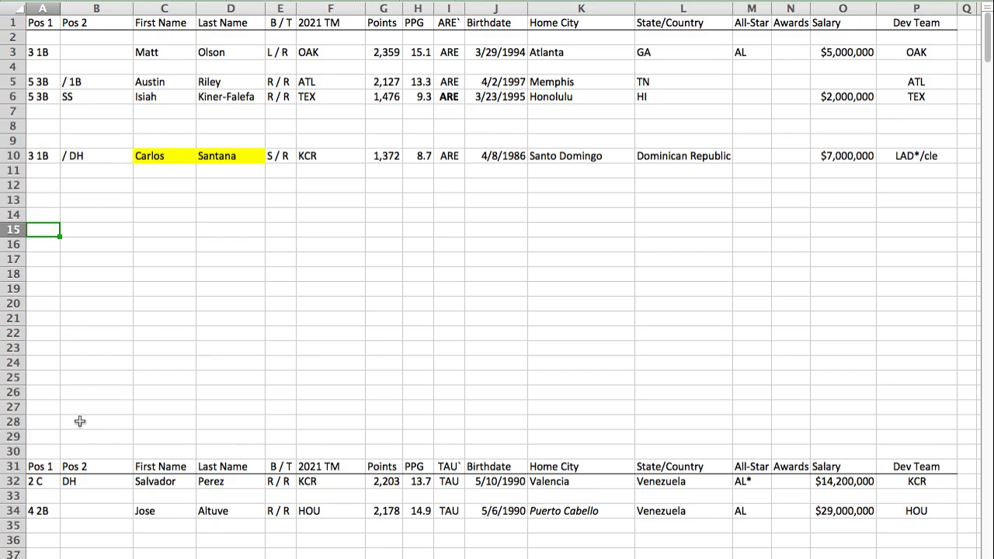
text(5 3B		Nolan	Arenado	R / R	STL	2,027	12.9	ARE	4/16/1991	Newport Beach	CA	NL*		$35,000,000	COL)
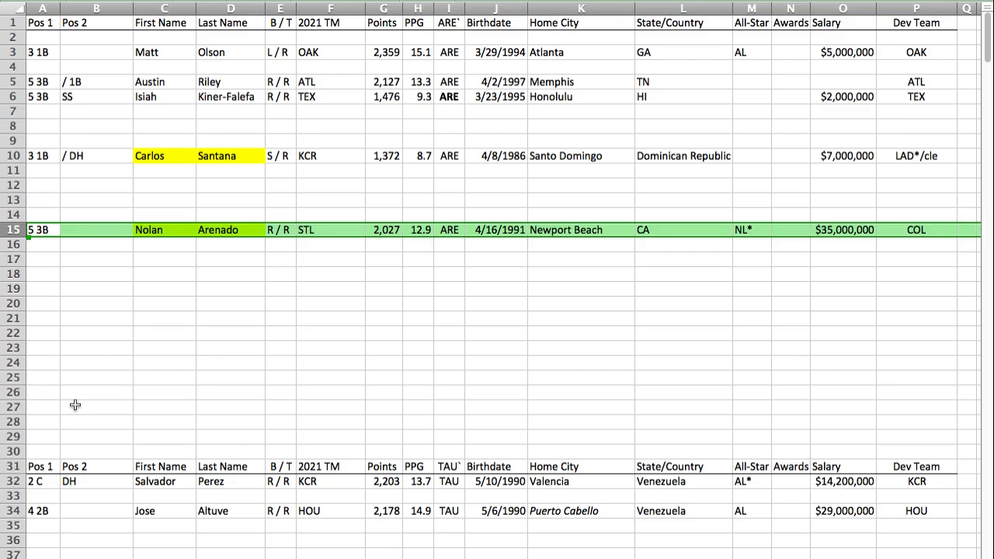
key(Left)
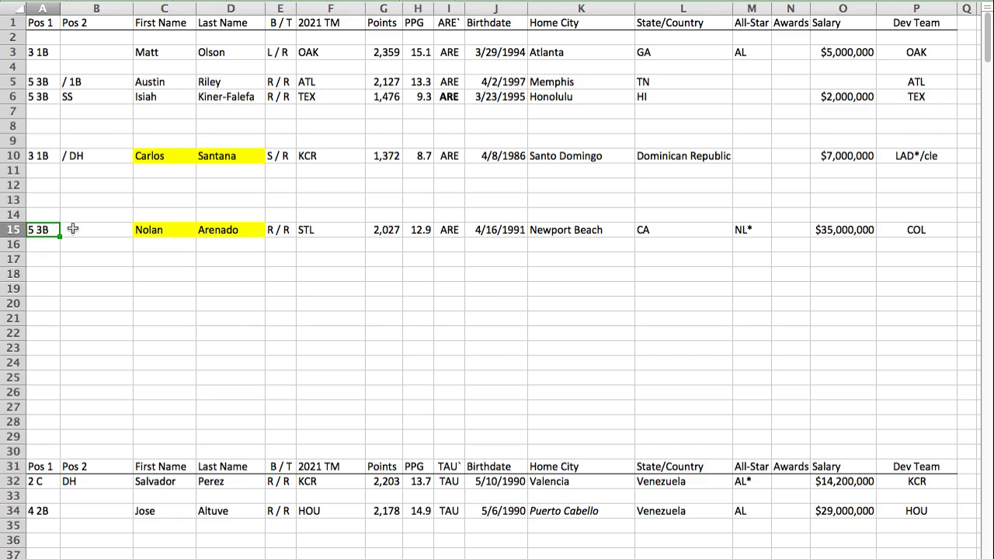
Step: Compare the points of Nolan Arenado and Austin Riley, and move Riley's player row to row 7 of the ARE section
click(16, 82)
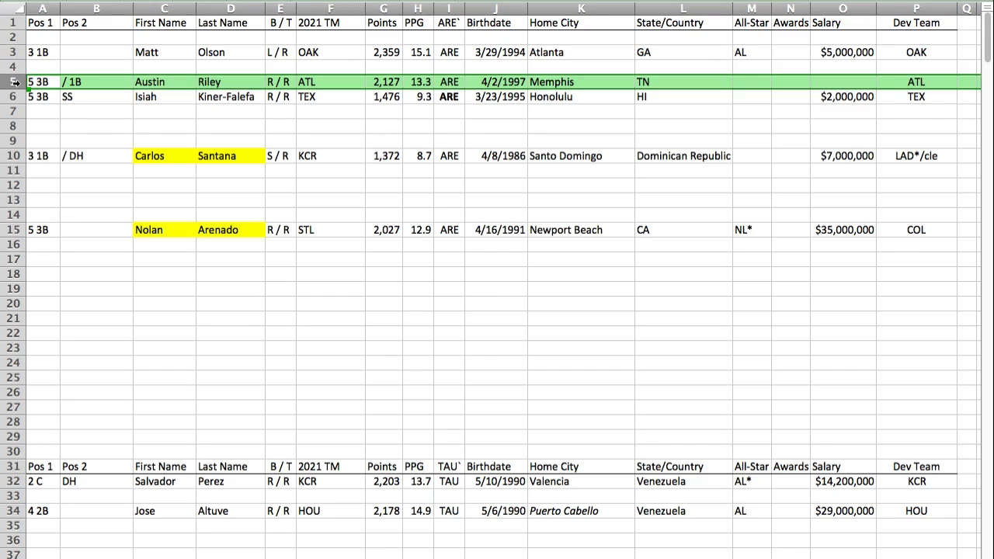
click(383, 230)
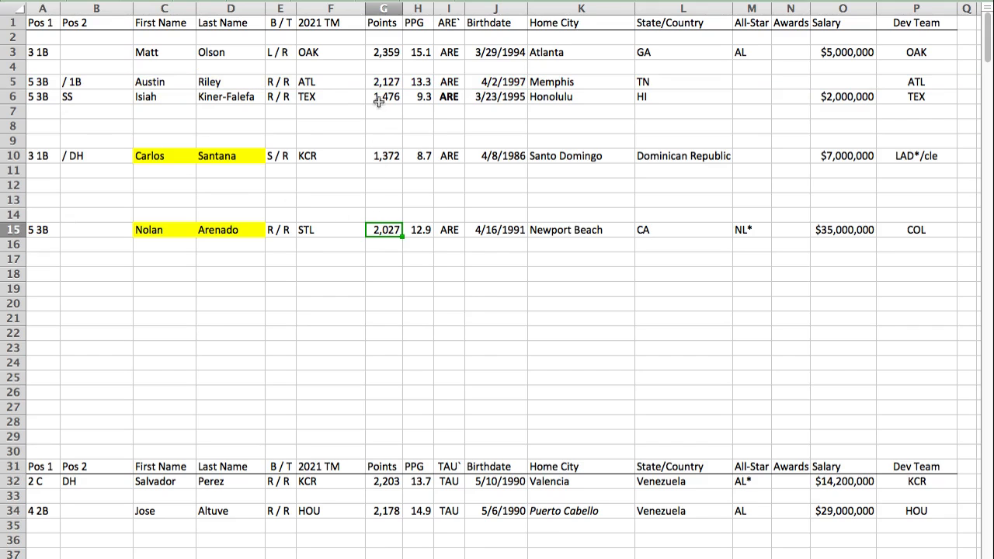
click(380, 82)
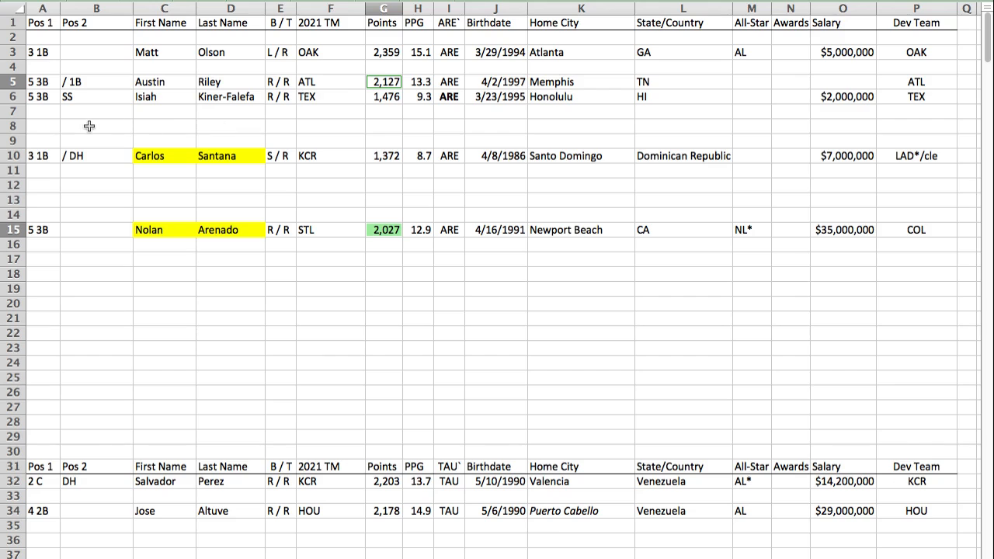
click(12, 81)
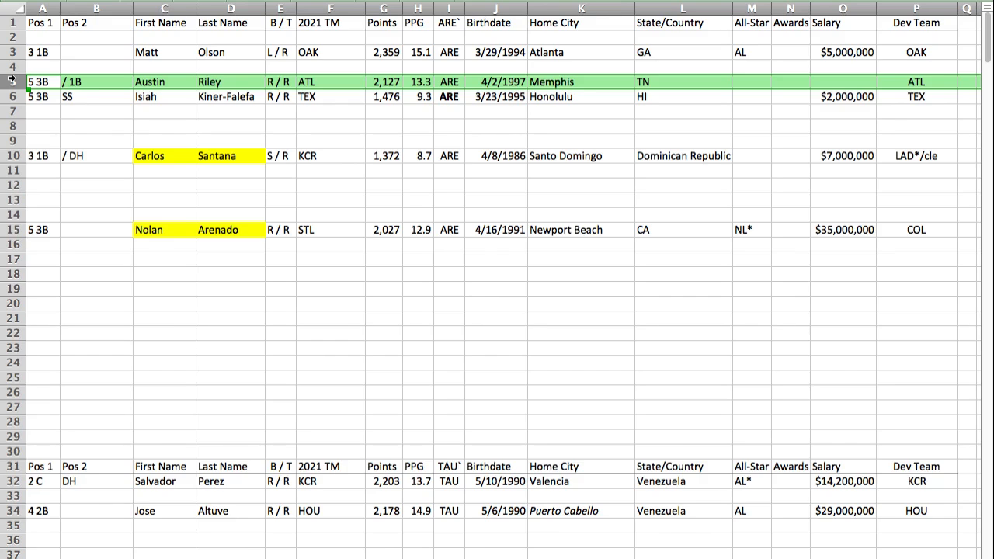
key(super+c)
click(44, 107)
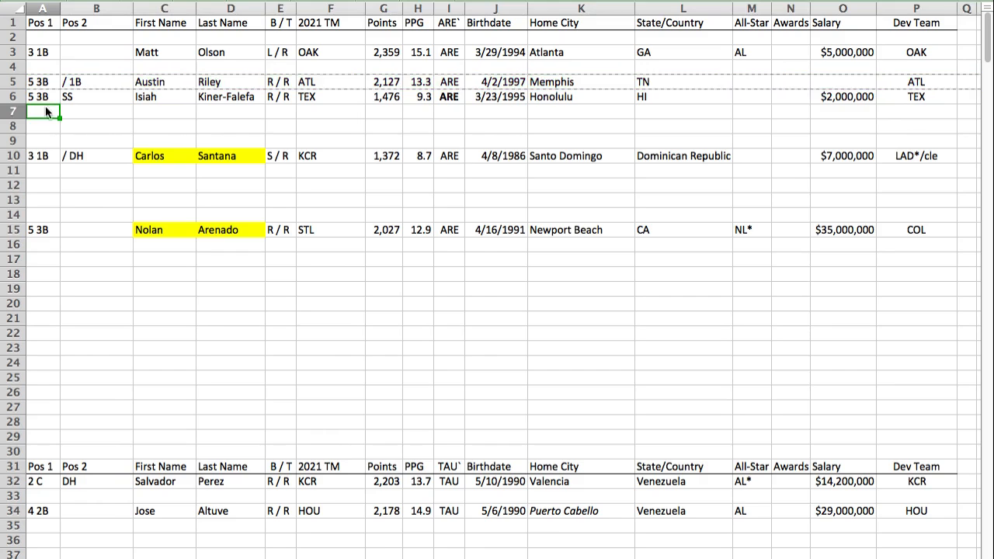
key(ctrl+v)
Step: Move Nolan Arenado's player row from row 15 to row 5 of the ARE section
click(14, 231)
key(ctrl+x)
click(34, 80)
key(ctrl+v)
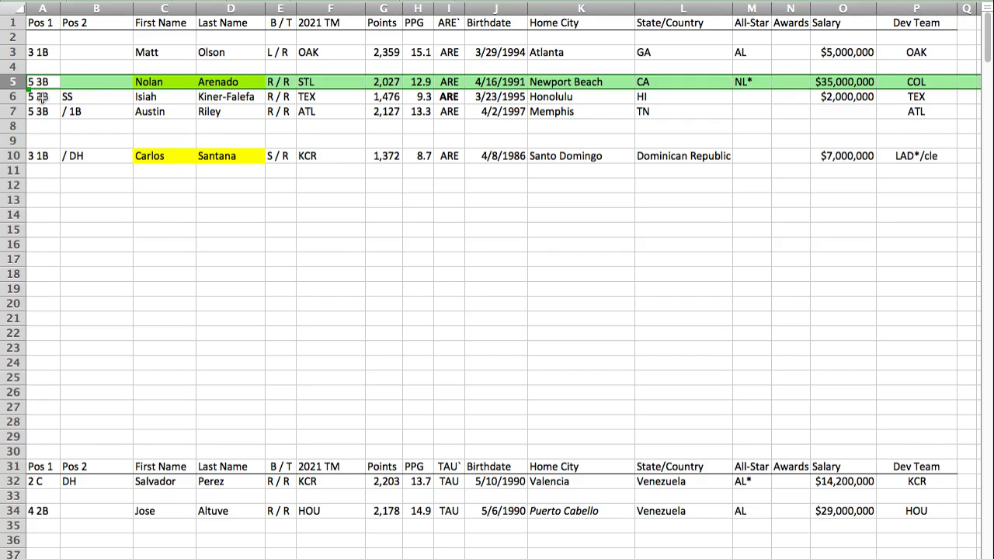
Step: Underline and italicize Austin Riley's primary position in cell A7
drag(39, 84, 44, 106)
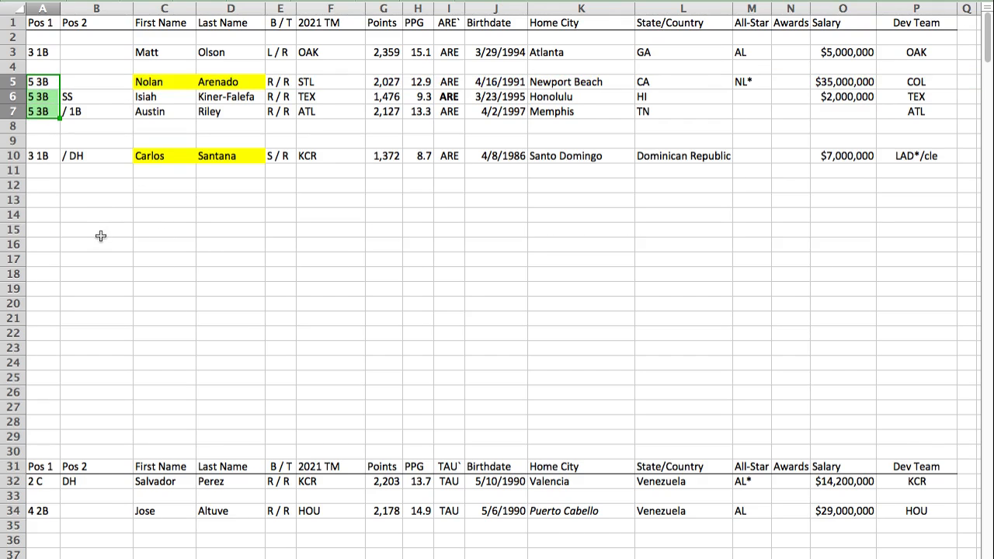
click(39, 110)
key(super+u)
key(super+i)
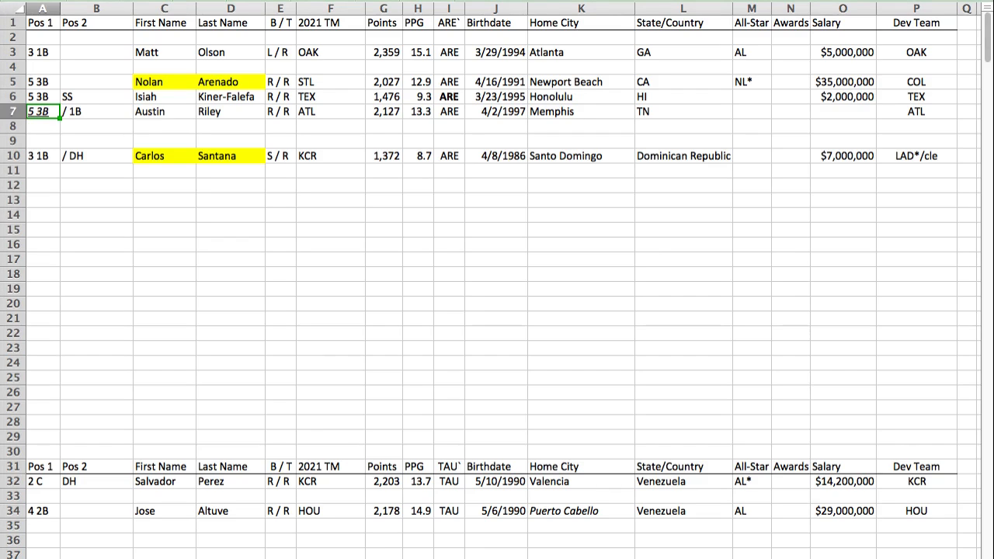
Step: Find the AQU section and paste Dansby Swanson's player row into row 306
key(Return)
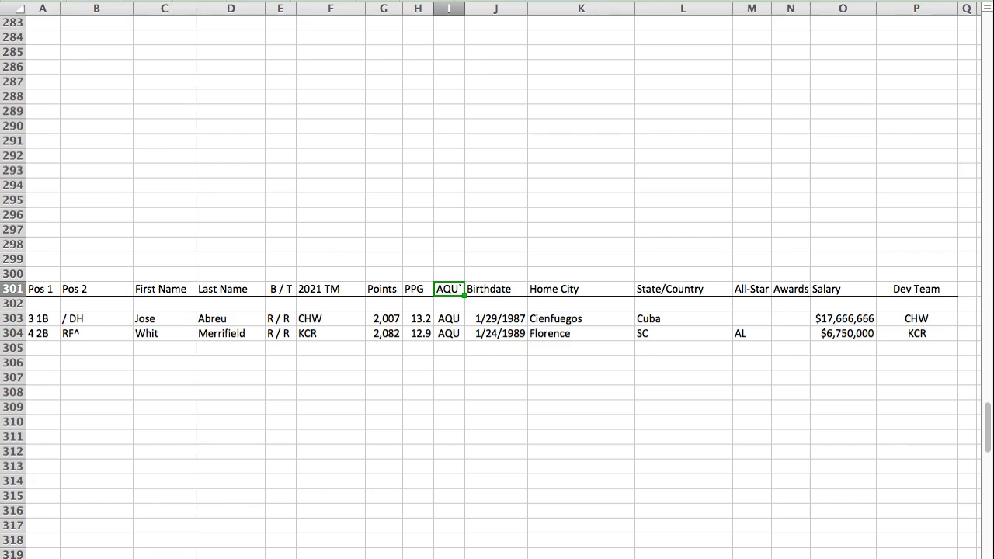
click(44, 367)
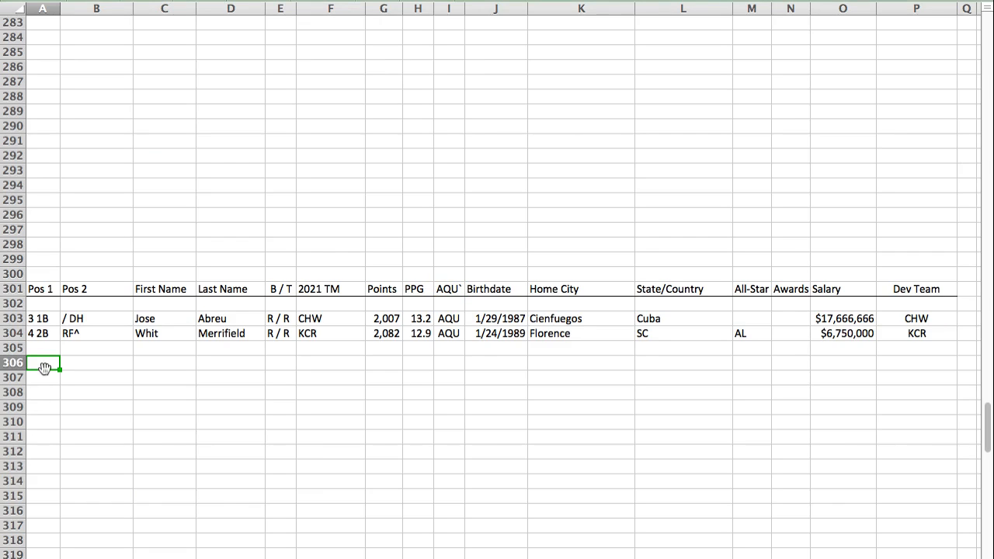
key(super+v)
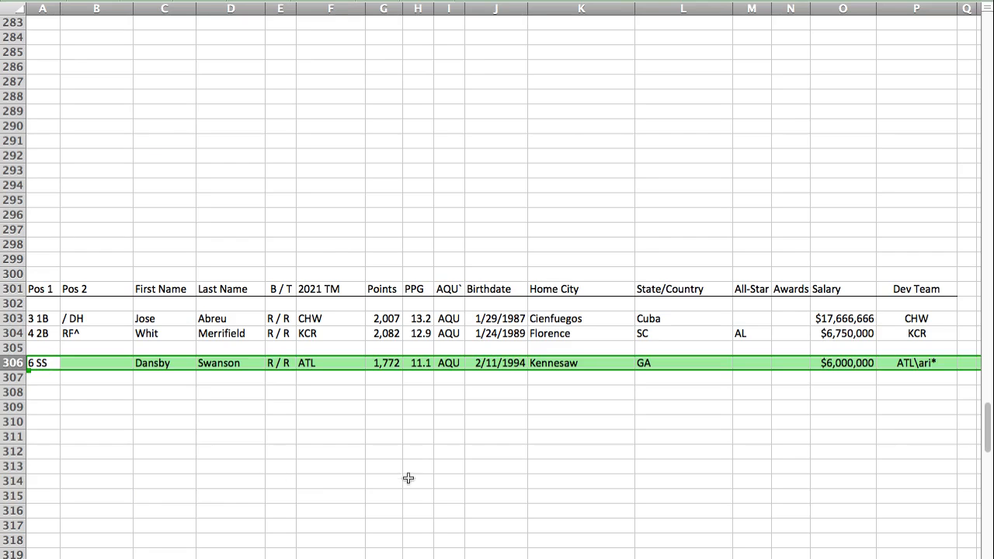
click(40, 367)
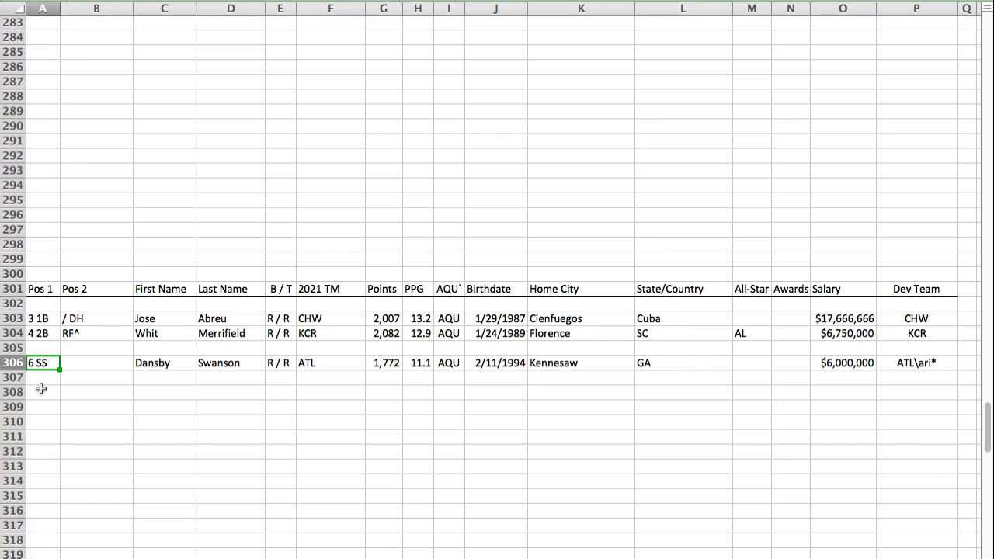
key(super+Tab)
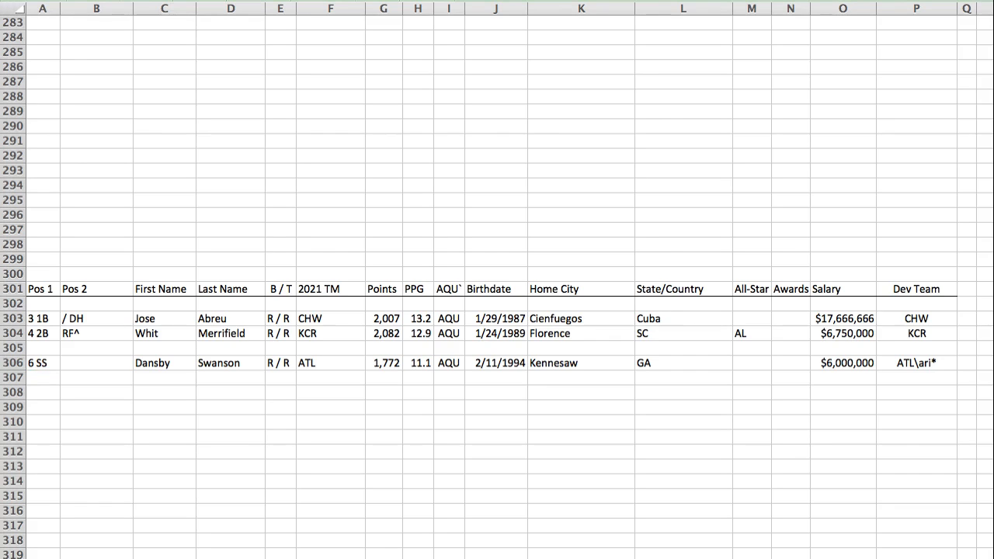
Step: Find the CAN section and paste Ty France's player row into row 93
key(super+Tab)
key(Return)
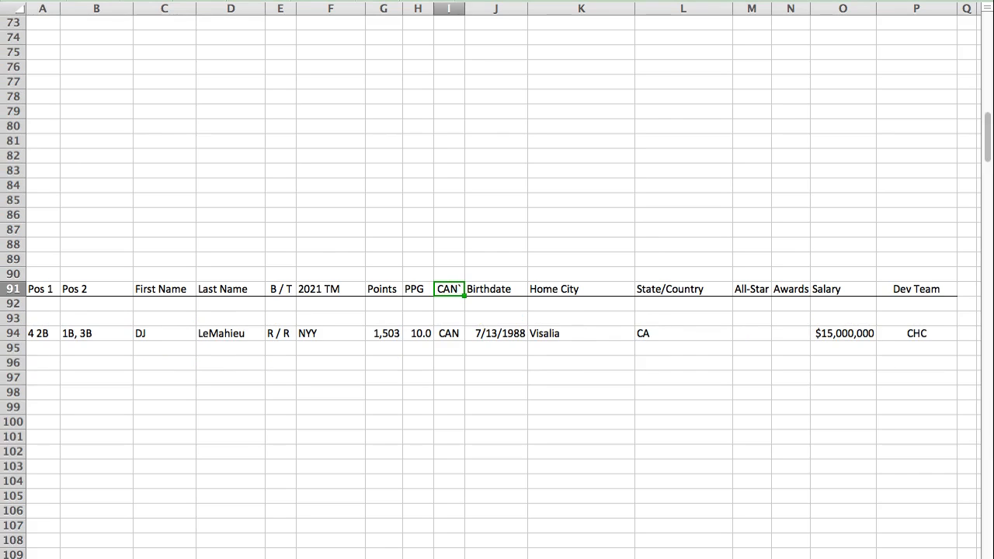
click(41, 330)
click(40, 322)
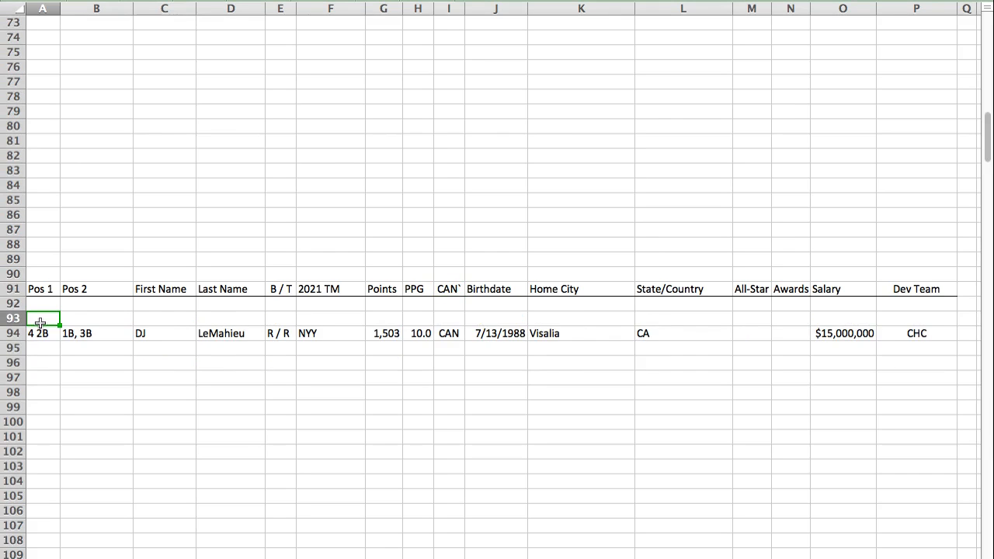
key(super+v)
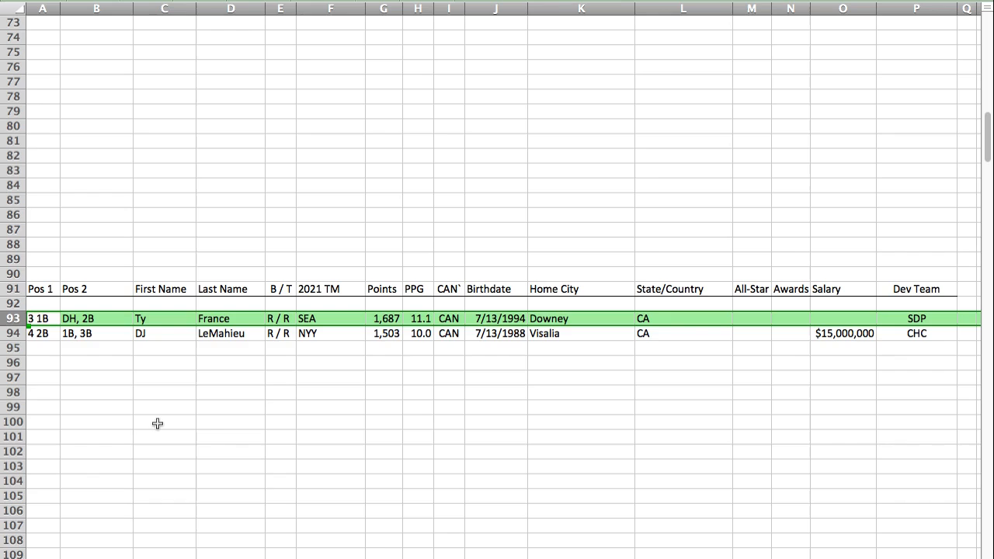
click(36, 321)
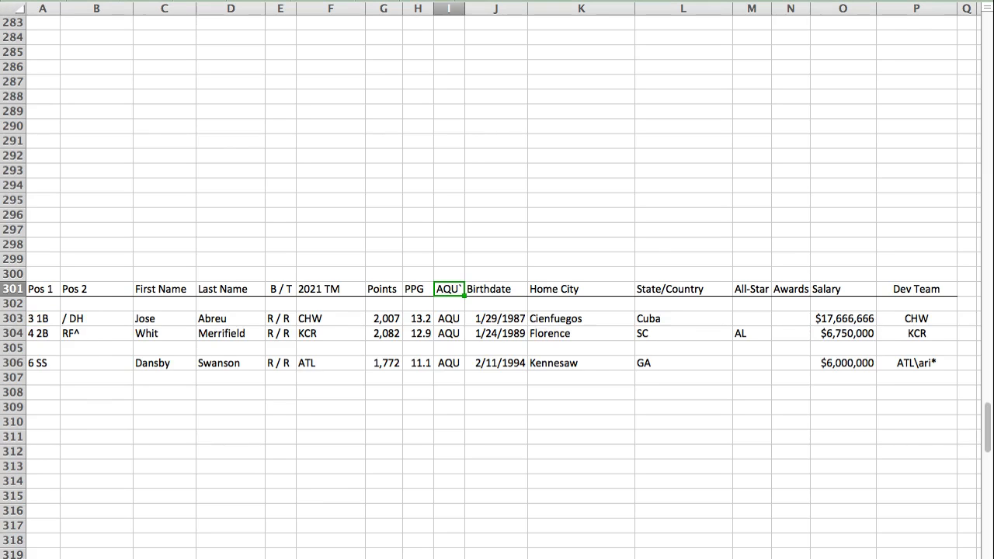
Step: Paste Bryan Reynolds's player row into row 308 of the AQU section
click(51, 390)
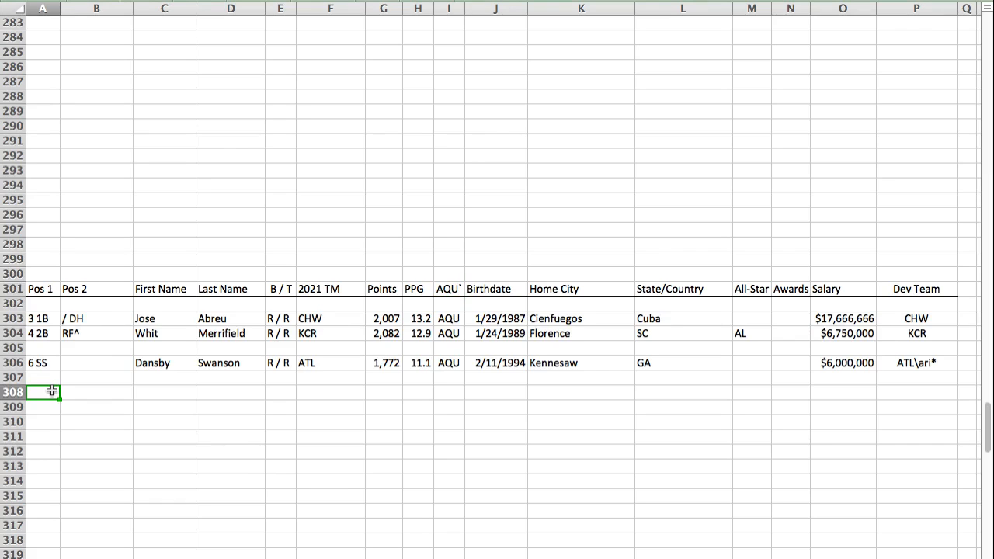
key(super+v)
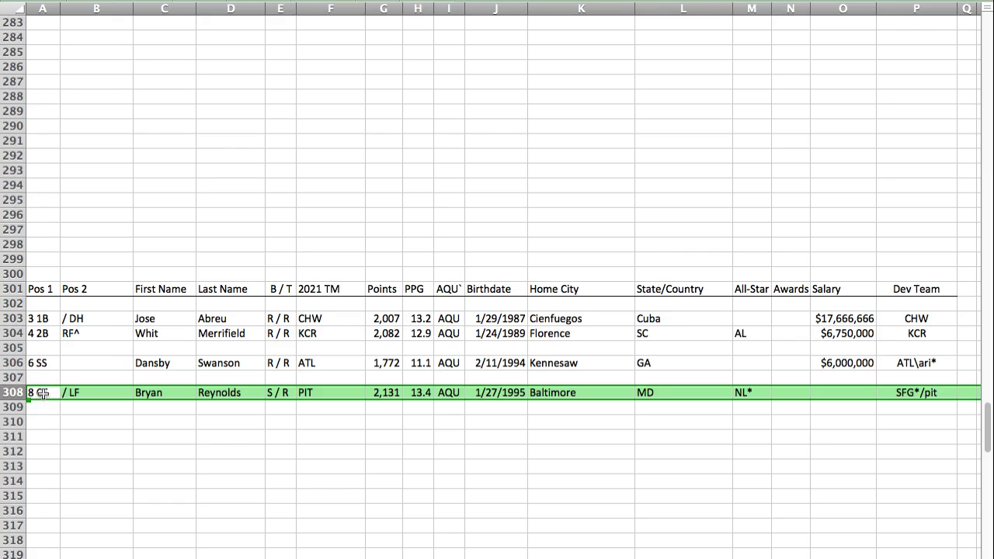
click(43, 392)
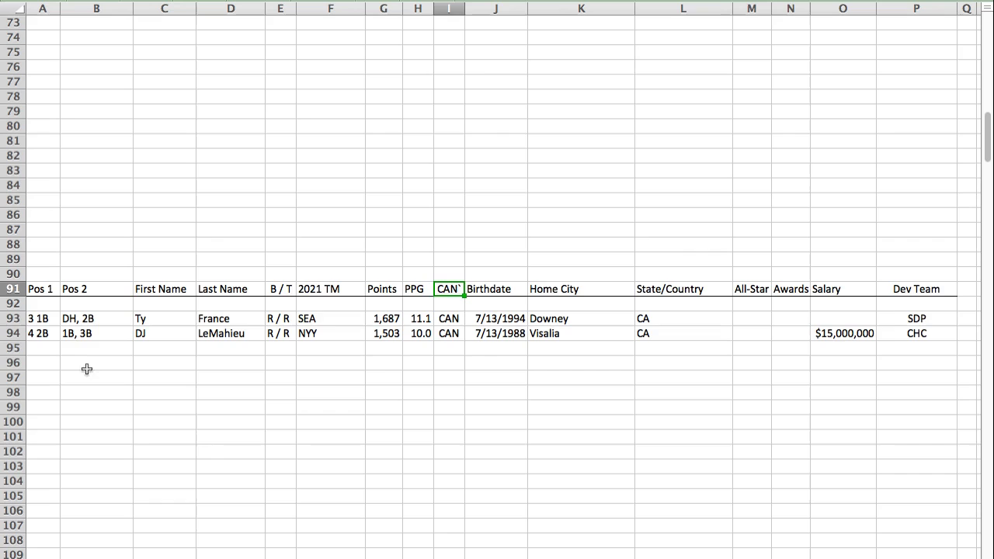
Step: Paste Trea Turner's player row into row 101 of the CAN section and move it to row 96
click(38, 439)
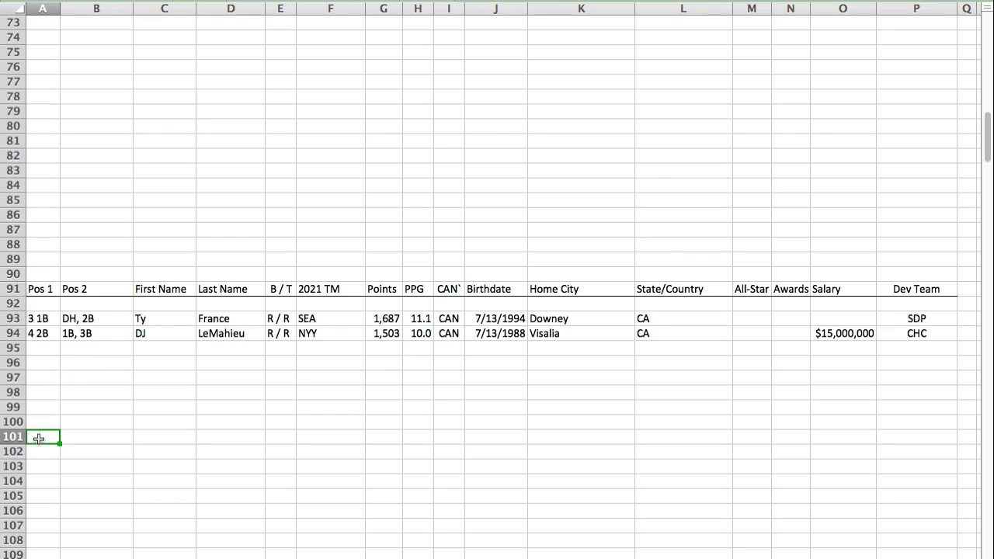
key(super+v)
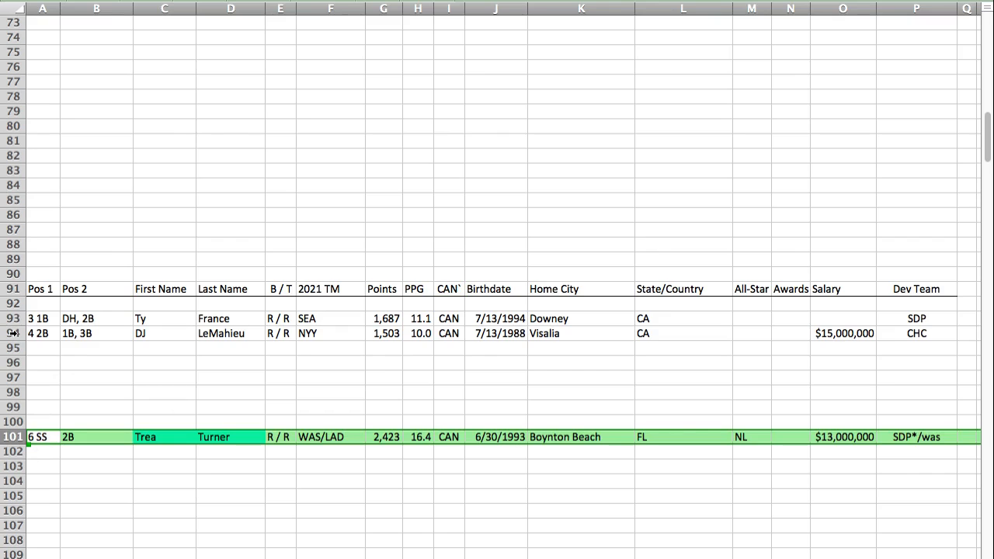
key(super+x)
click(41, 367)
key(super+v)
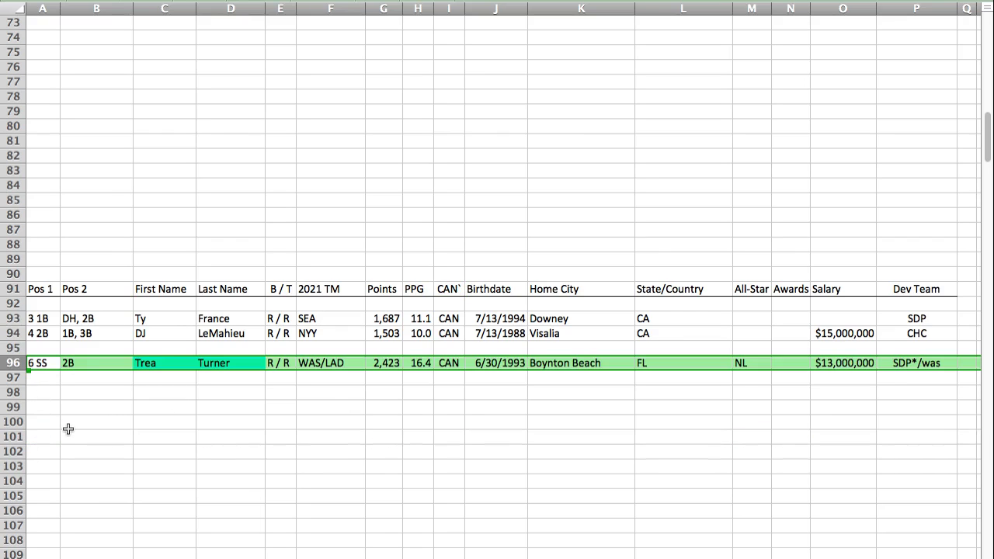
click(47, 362)
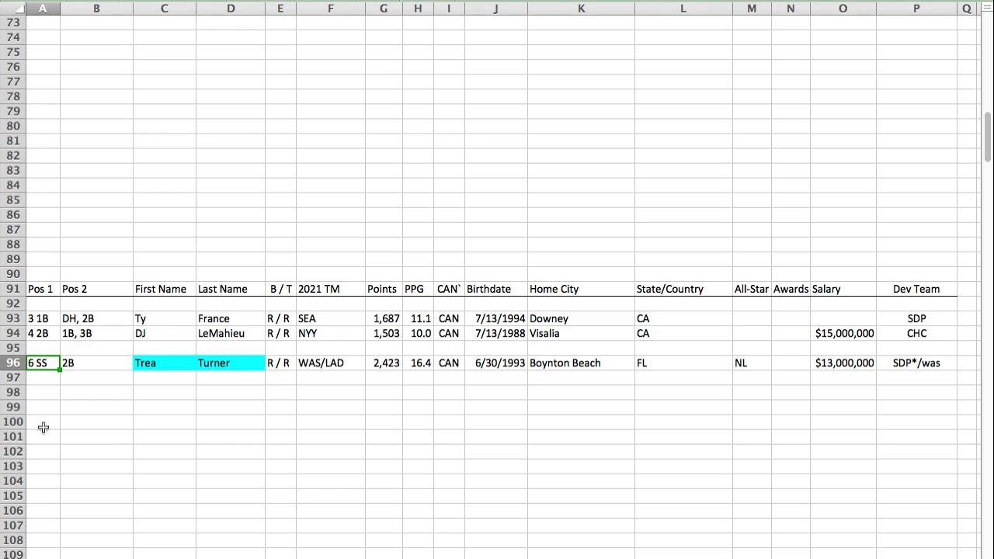
Step: Paste Jorge Polanco's player row into row 90 above the CAN header, and move DJ LeMahieu's row to row 95
click(51, 271)
key(super+v)
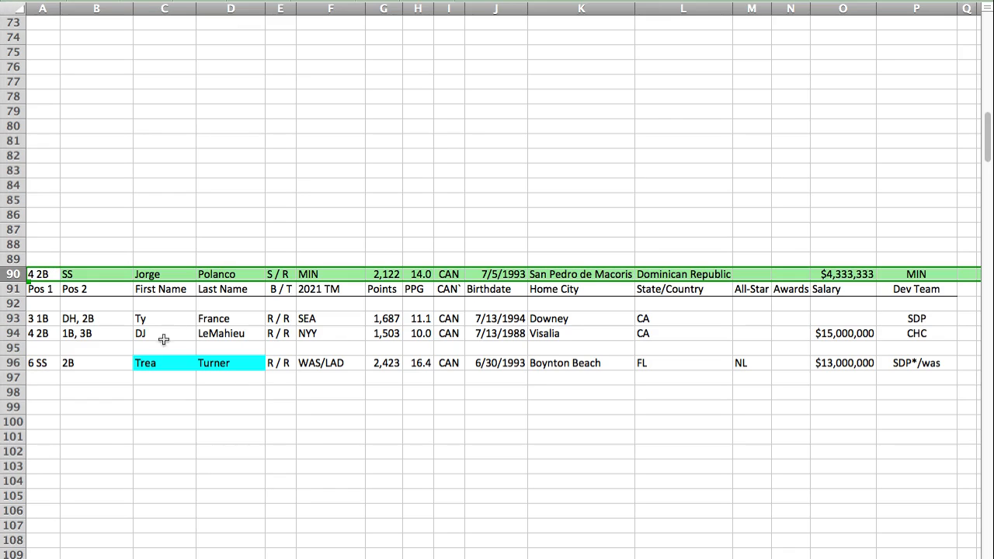
click(13, 333)
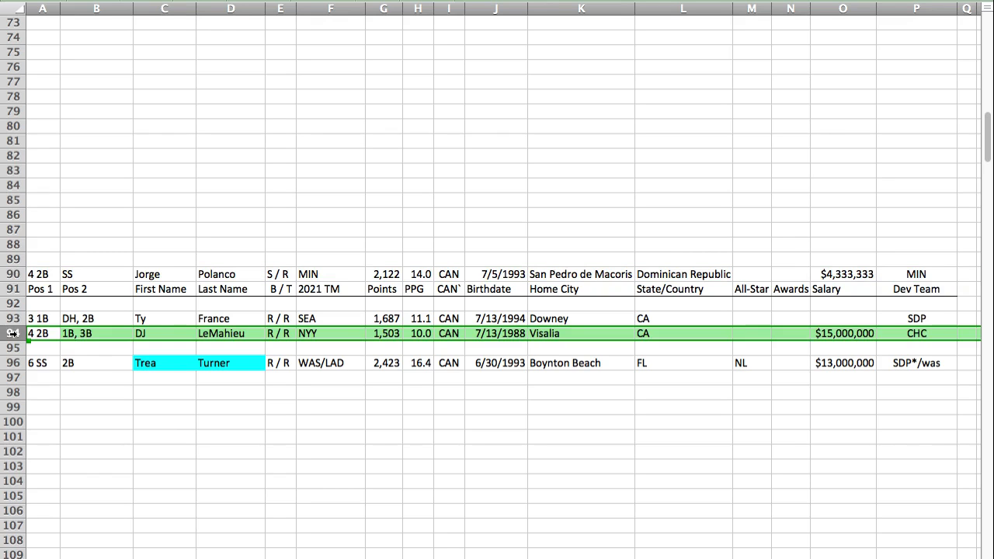
click(34, 348)
key(super+v)
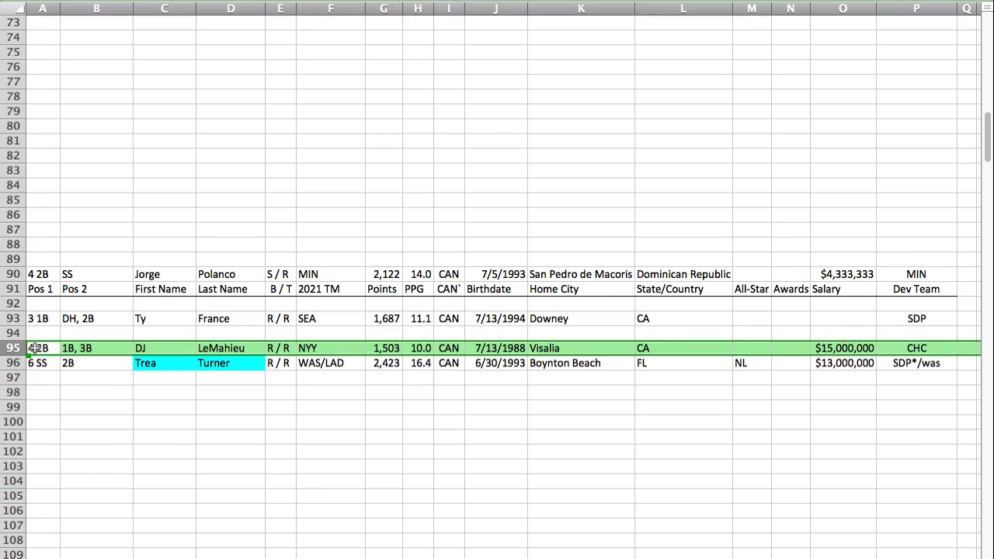
Step: Move Jorge Polanco's player row from row 90 to row 94 of the CAN section
click(22, 277)
key(super+c)
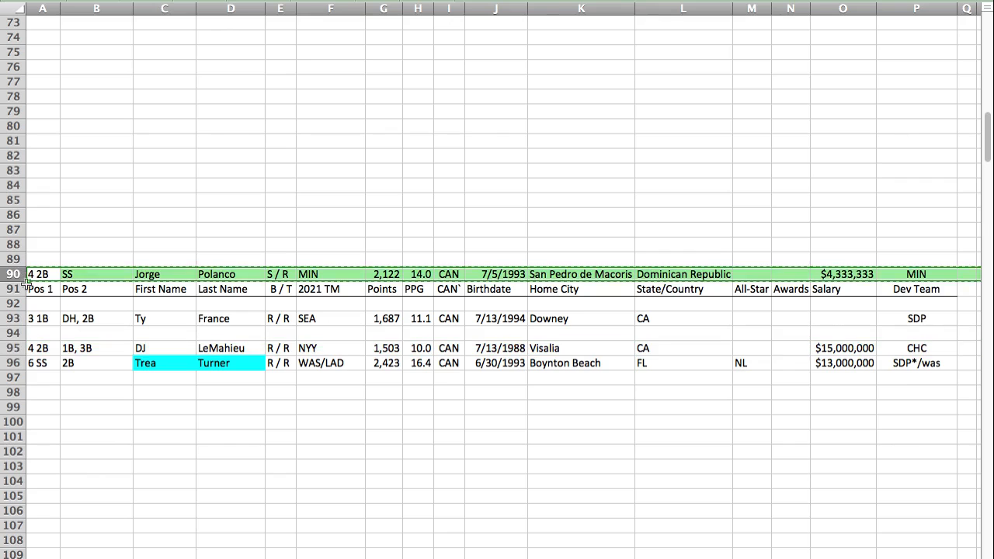
click(39, 332)
key(super+v)
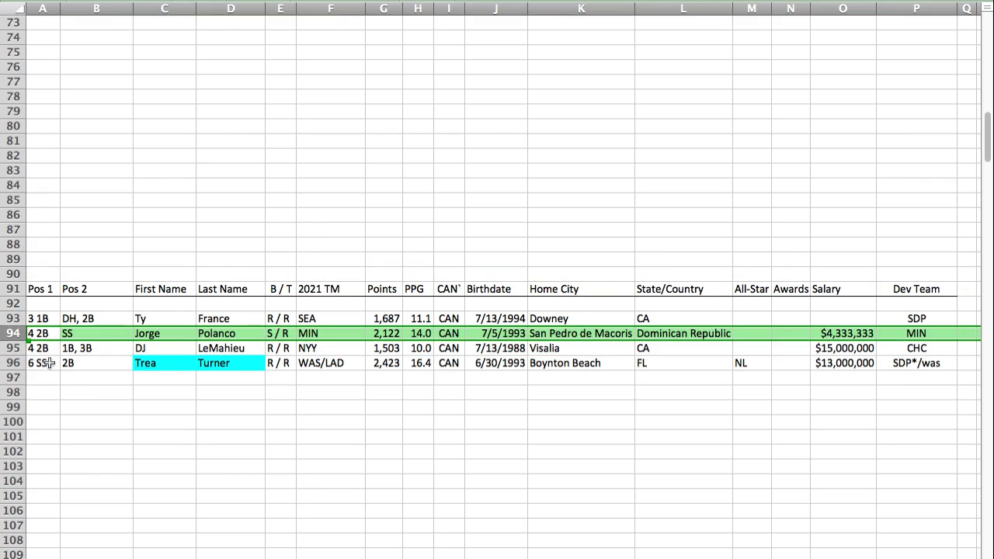
click(44, 318)
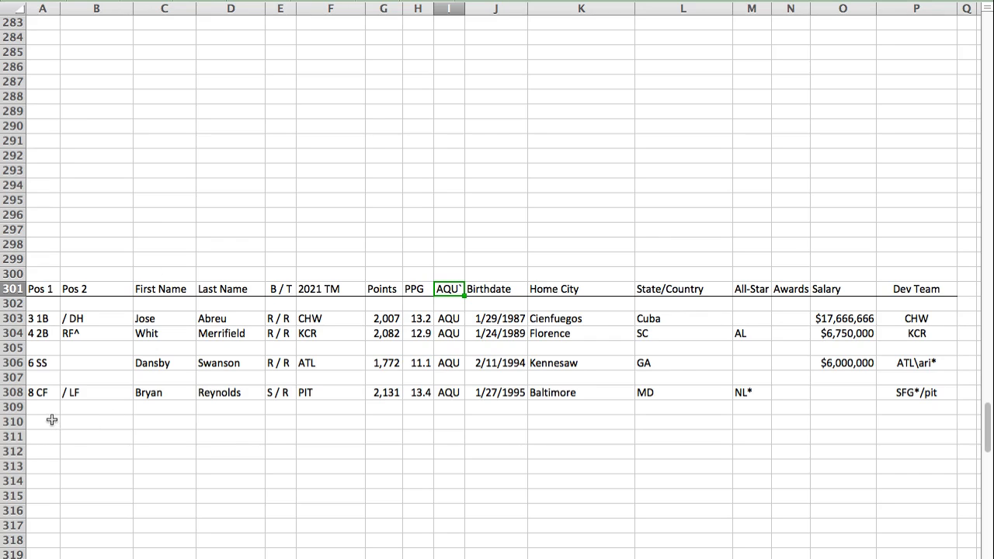
Step: Paste Jake Cronenworth's player row into row 300 above the AQU header, and move Dansby Swanson's row to row 310
click(46, 272)
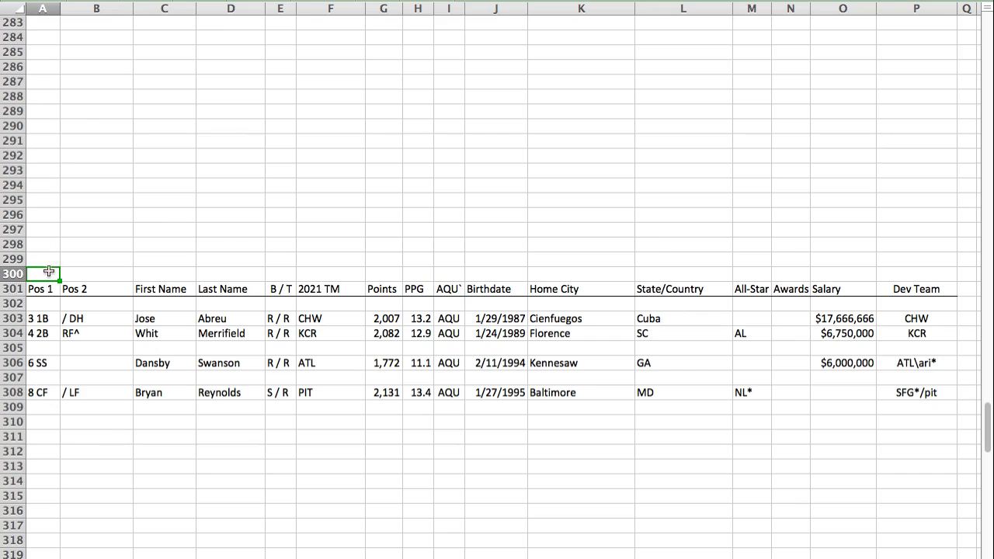
key(super+v)
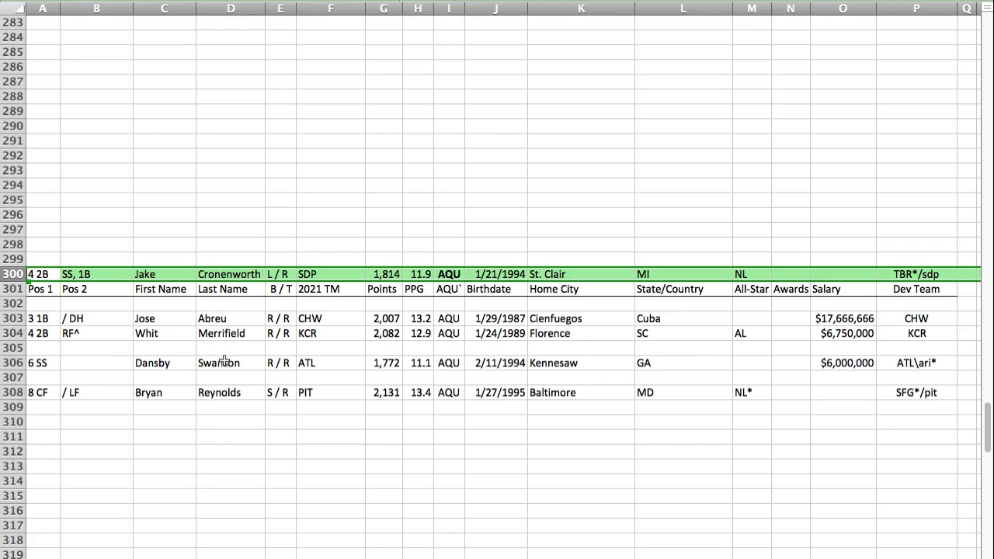
click(17, 361)
key(super+c)
click(34, 424)
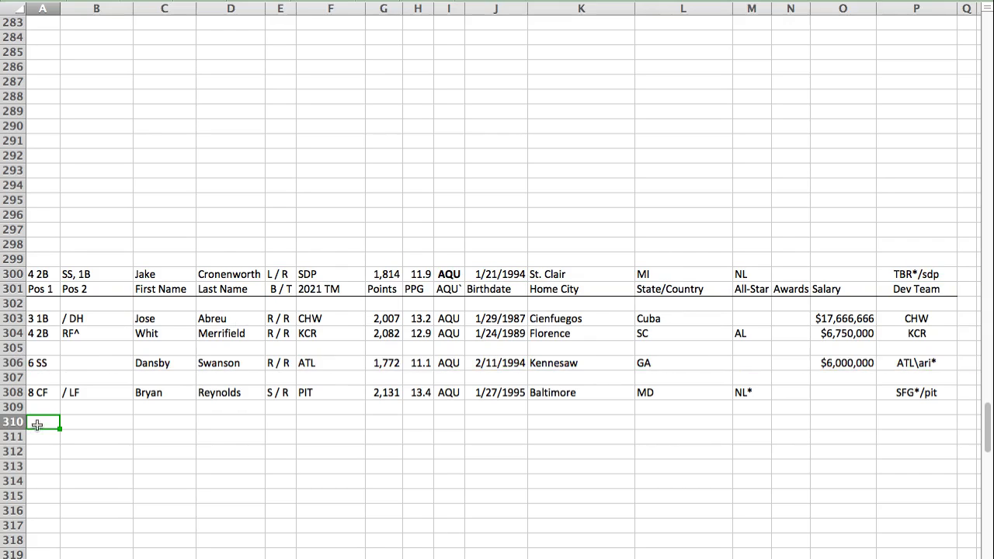
key(super+v)
Step: Move Jake Cronenworth's player row from row 300 to row 306 of the AQU section
click(16, 274)
key(super+x)
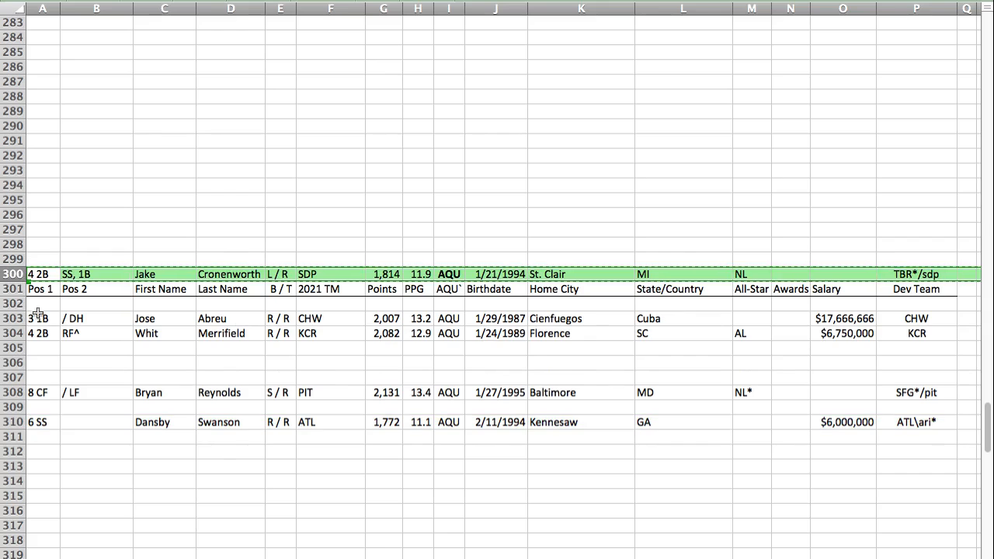
click(40, 362)
key(super+v)
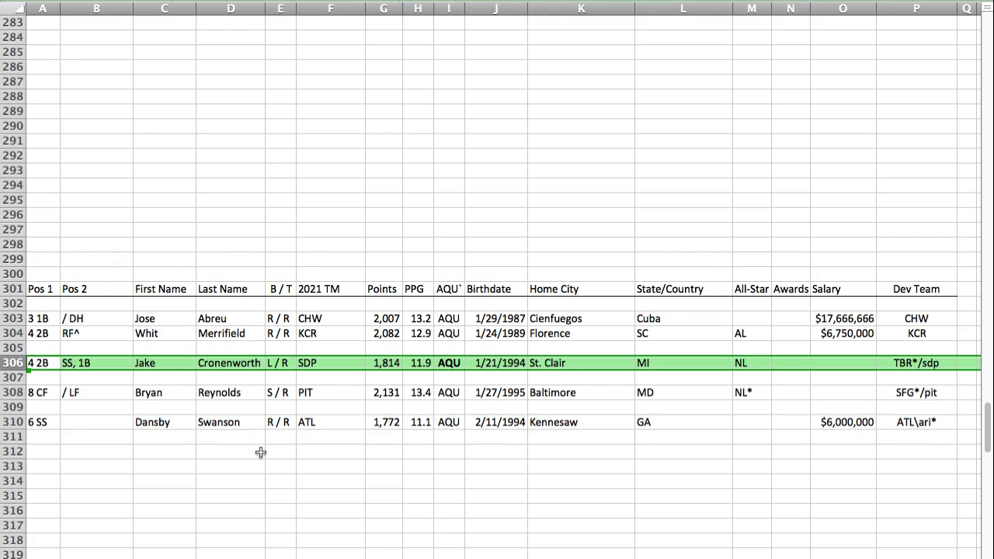
click(40, 287)
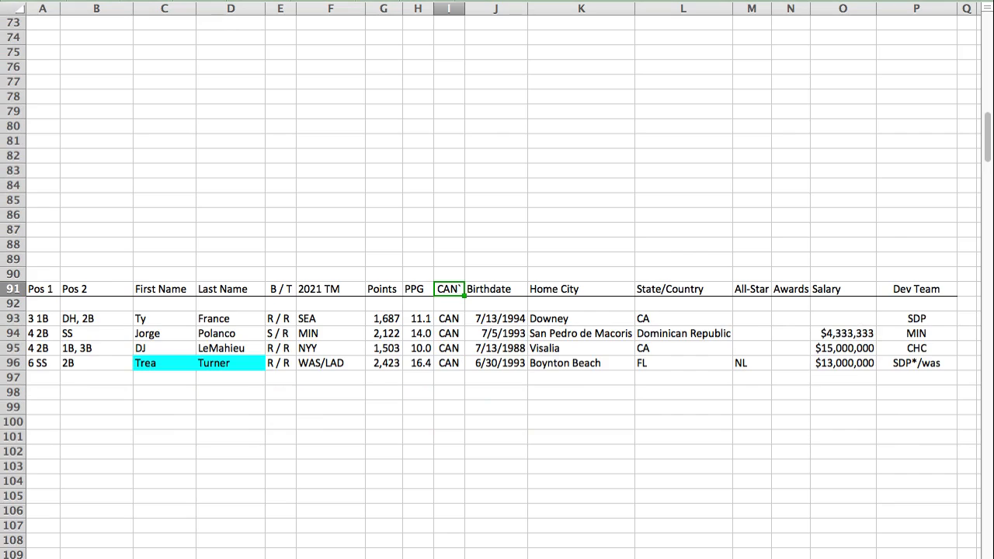
Step: Paste Nathaniel Lowe's player row into row 100 of the CAN section
click(46, 416)
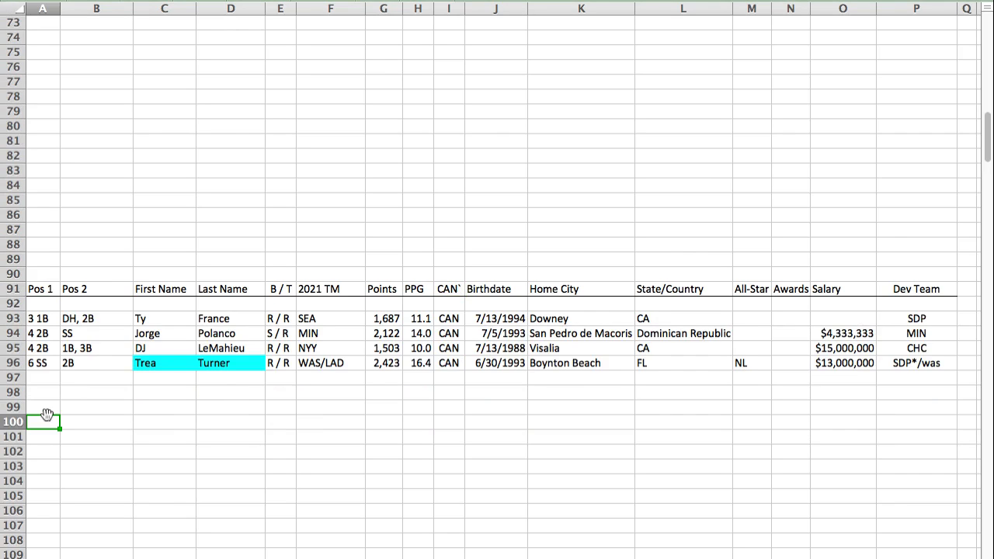
key(super+v)
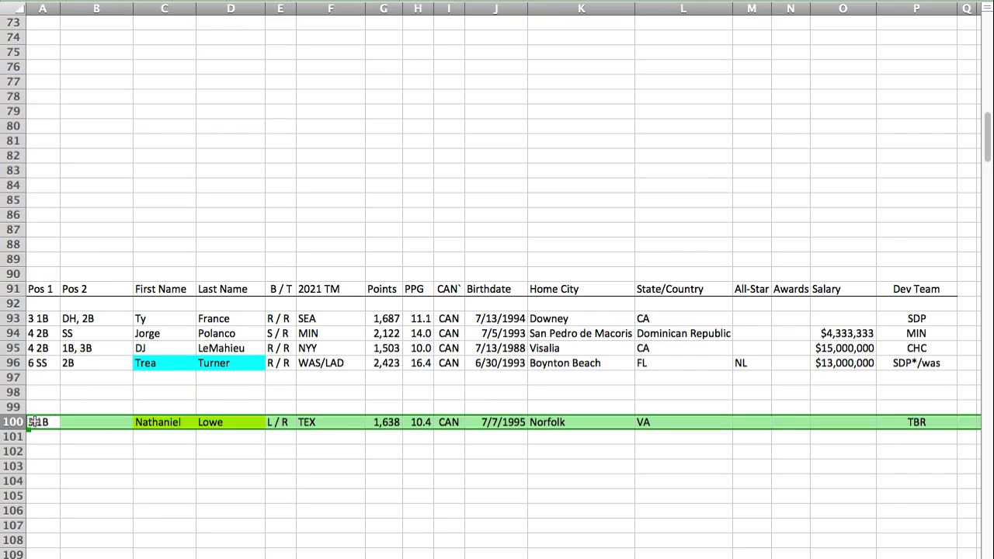
click(34, 422)
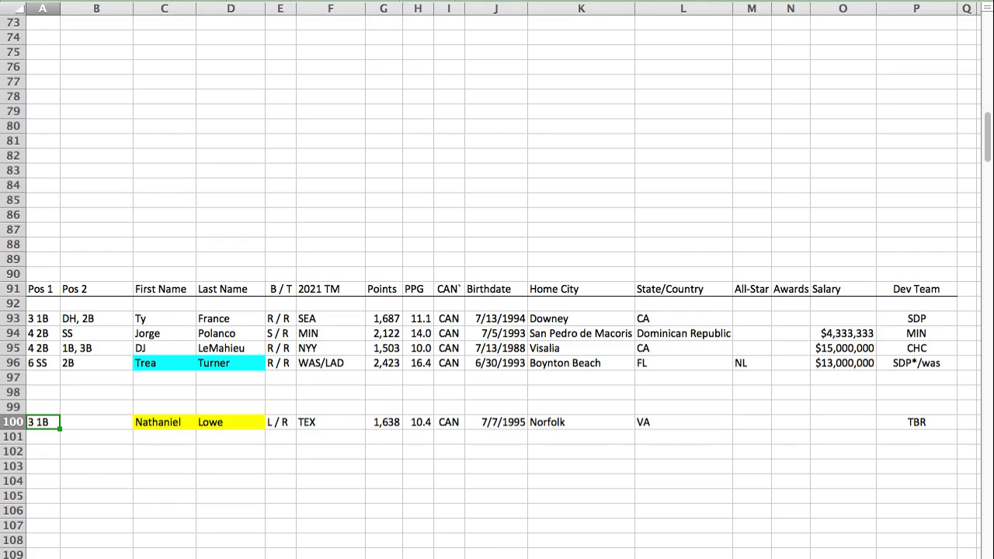
Step: Find the VIR section and paste Carlos Correa's player row into row 156
key(super+Tab)
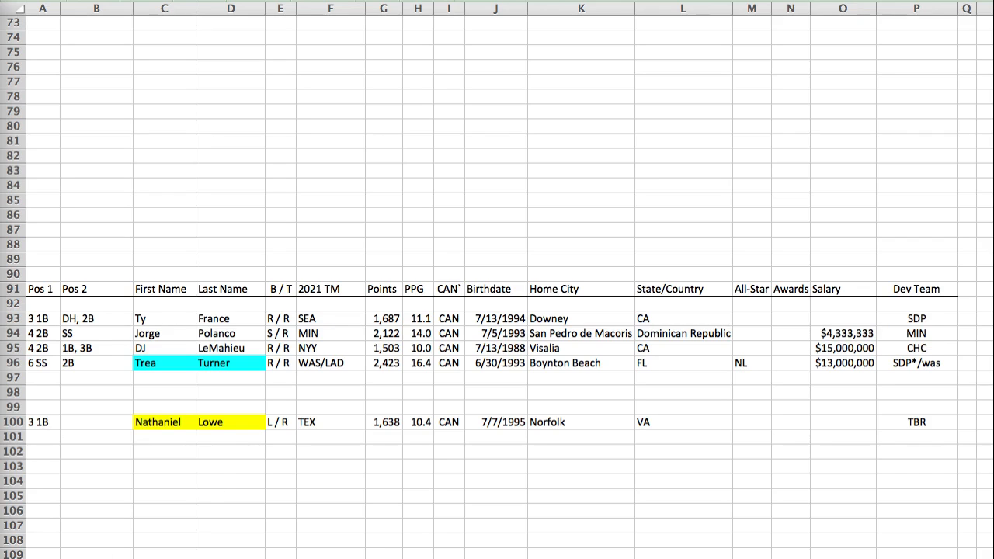
click(43, 422)
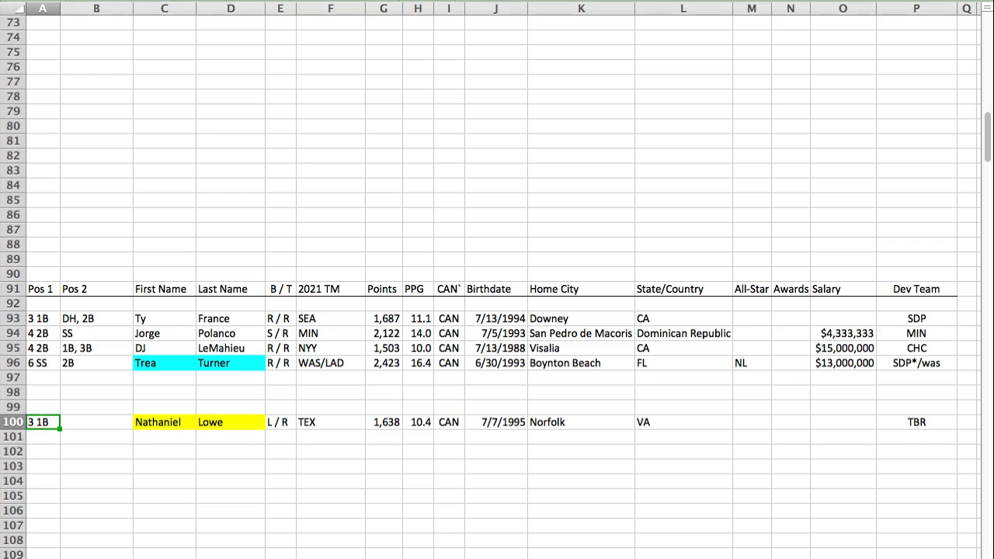
key(Return)
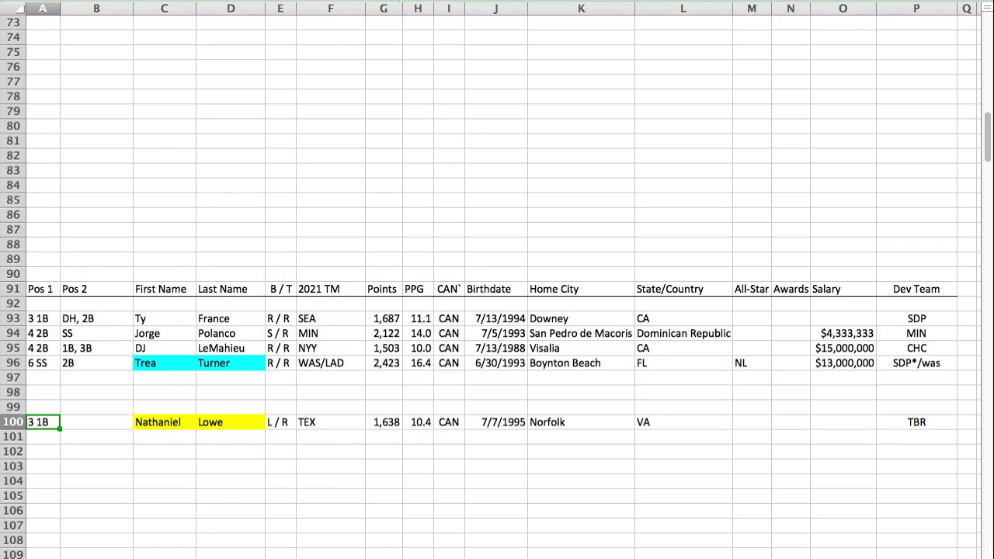
key(Return)
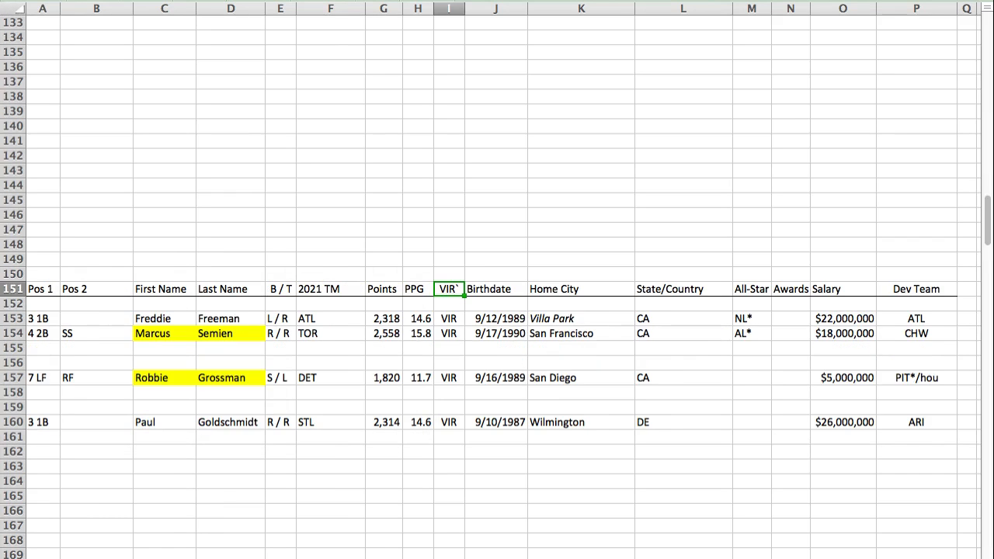
click(56, 365)
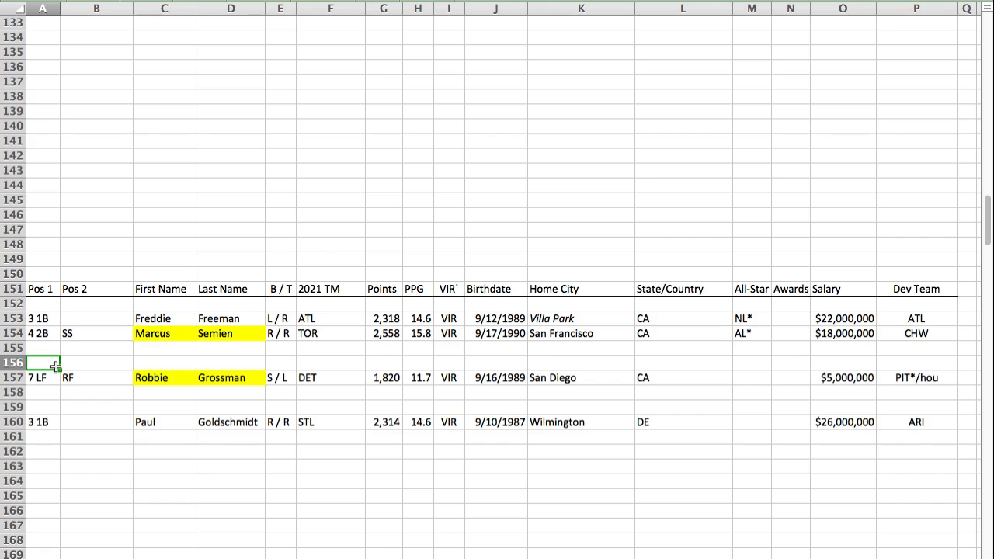
key(super+v)
click(37, 367)
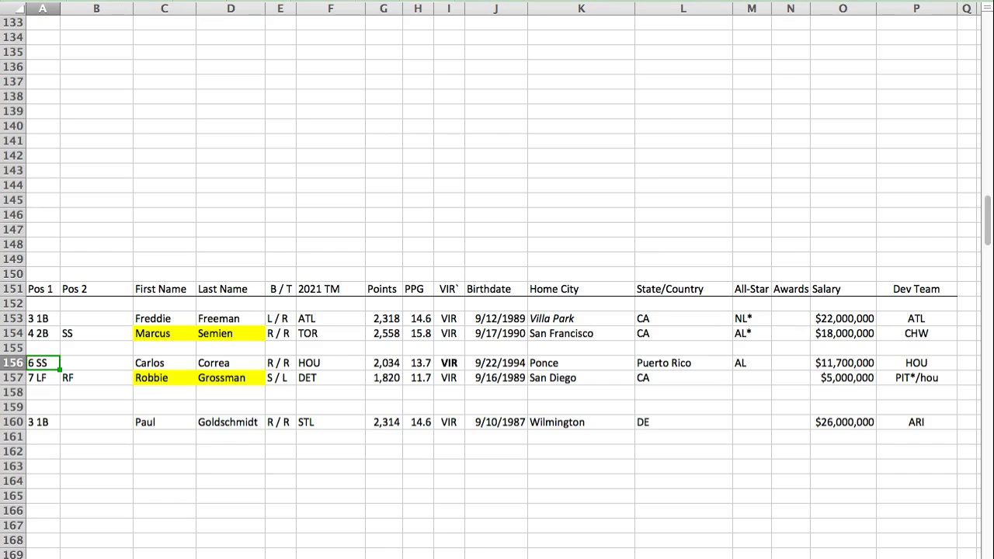
Step: Return to the CAN section and paste Manny Machado's player row into row 90 above the header
key(Return)
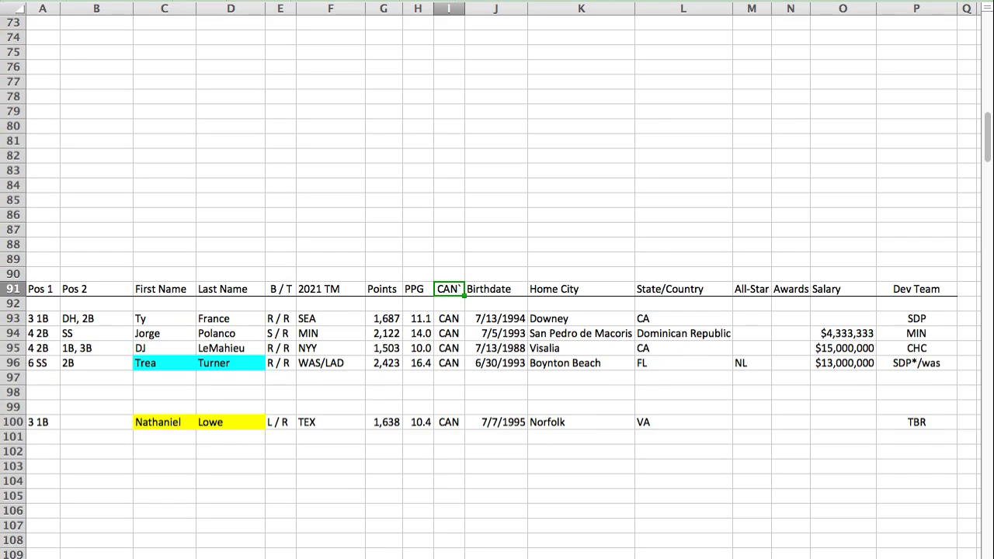
click(54, 270)
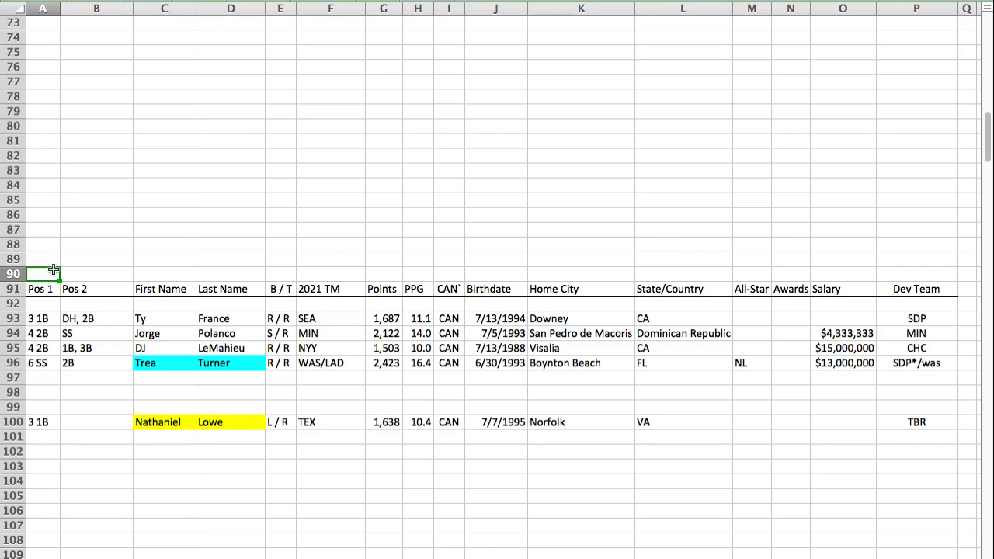
key(super+v)
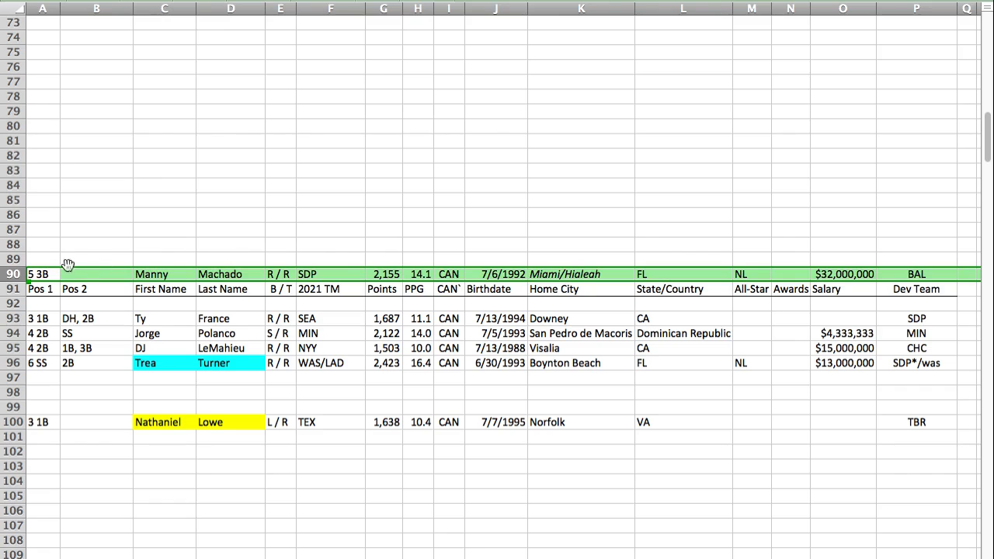
Step: Move DJ LeMahieu's row to row 102 of the CAN section and Manny Machado's row into the vacated row 95
click(14, 348)
drag(17, 350, 64, 455)
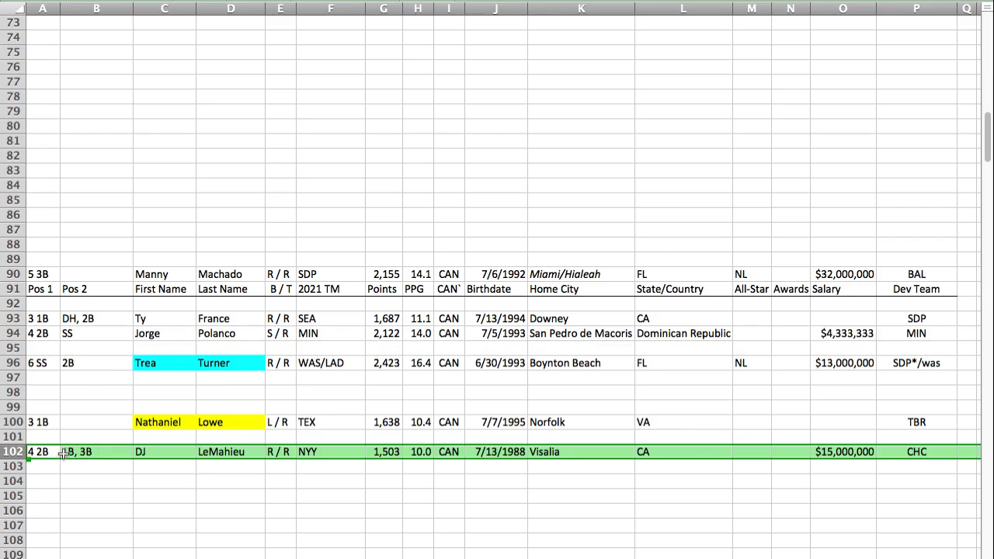
click(24, 278)
key(ctrl+c)
click(31, 350)
key(ctrl+v)
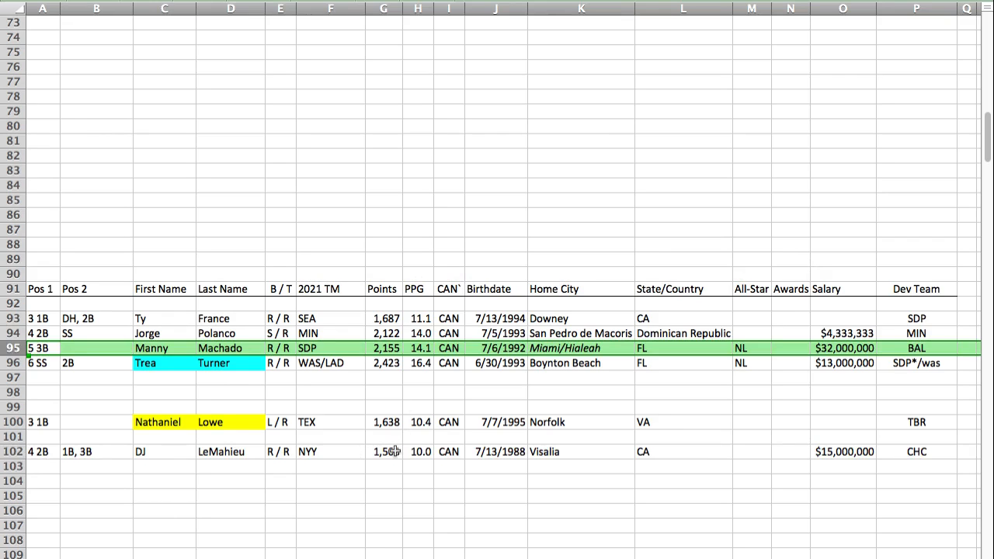
click(823, 457)
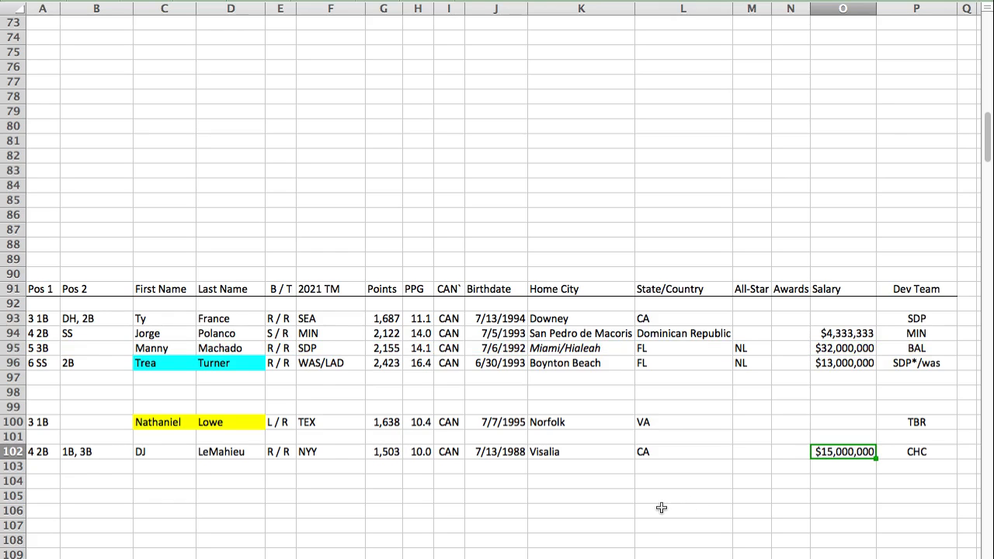
click(835, 351)
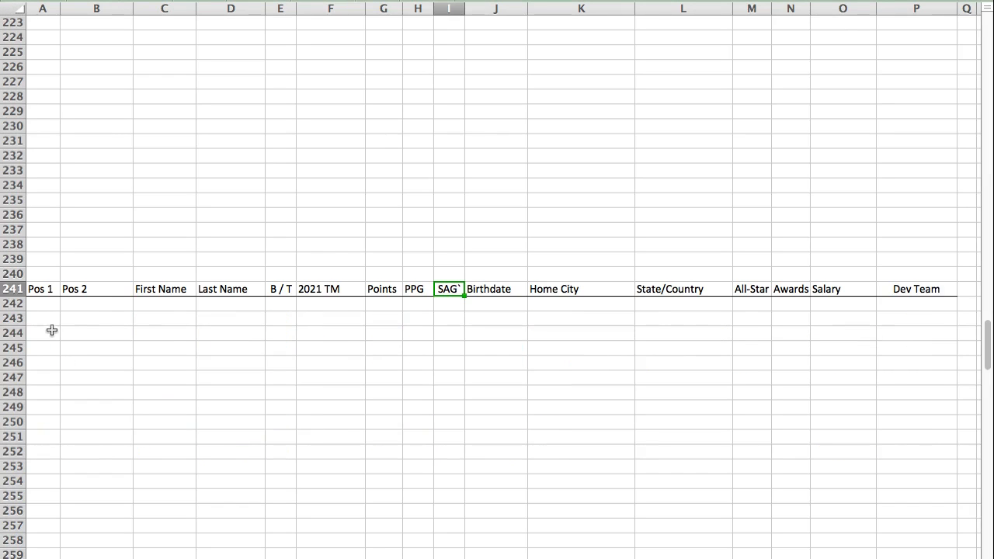
Step: Paste Adam Frazier's player row into row 244 of the SAG section
click(49, 332)
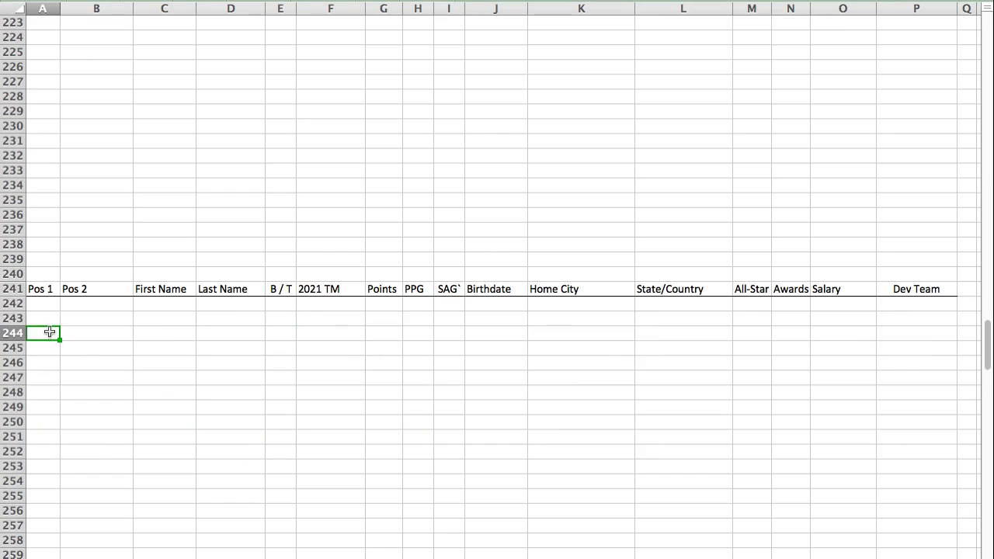
key(super+v)
click(47, 333)
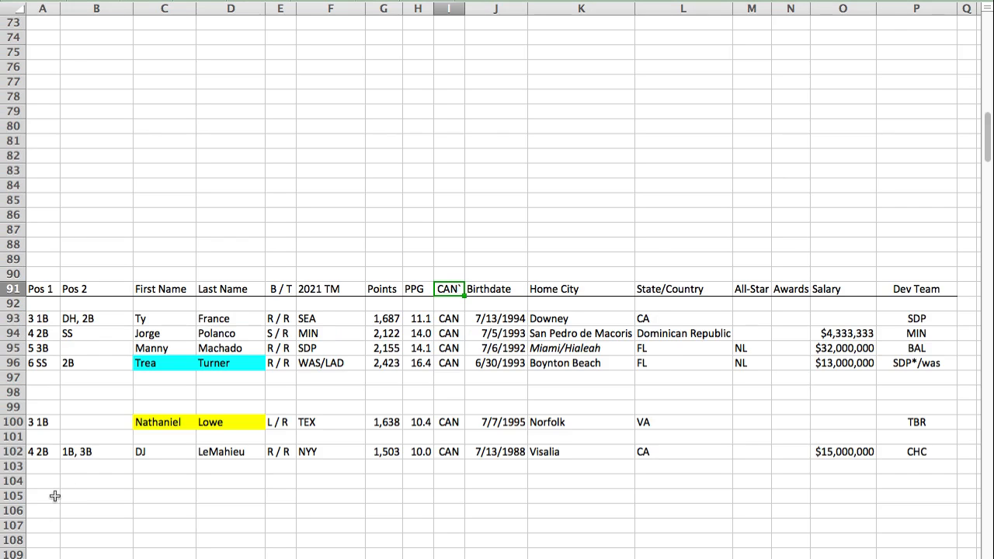
Step: Paste Shohei Ohtani's player row into row 90 above the CAN section's header
click(44, 273)
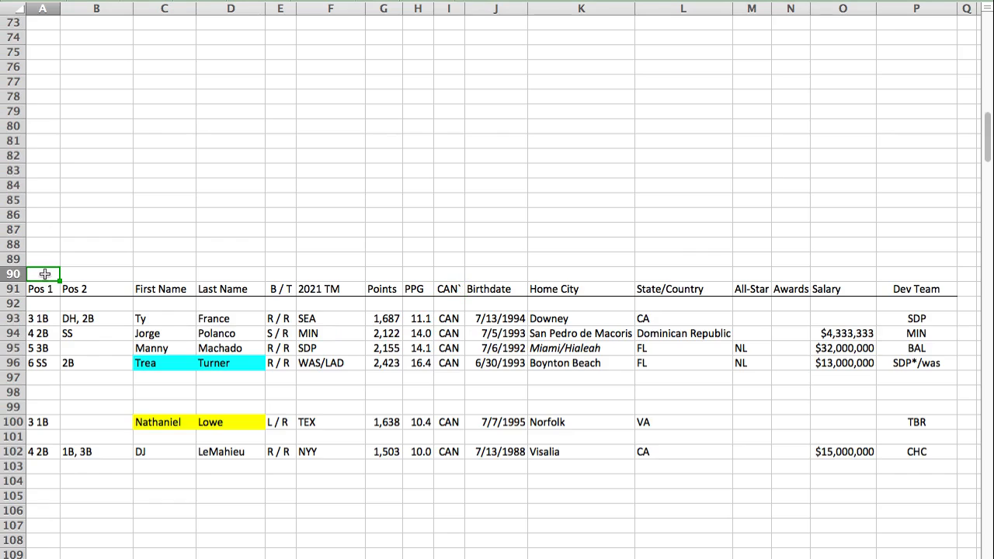
key(super+v)
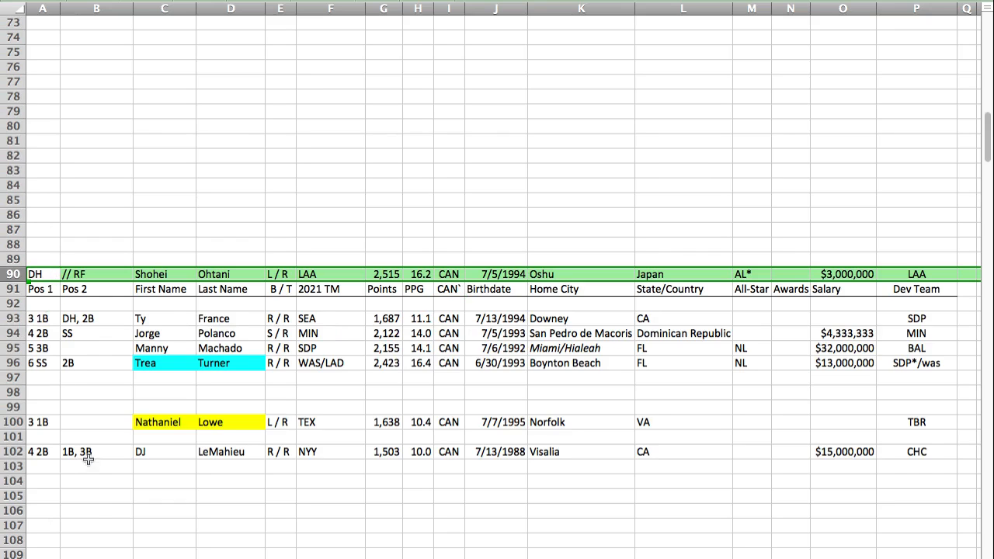
click(45, 480)
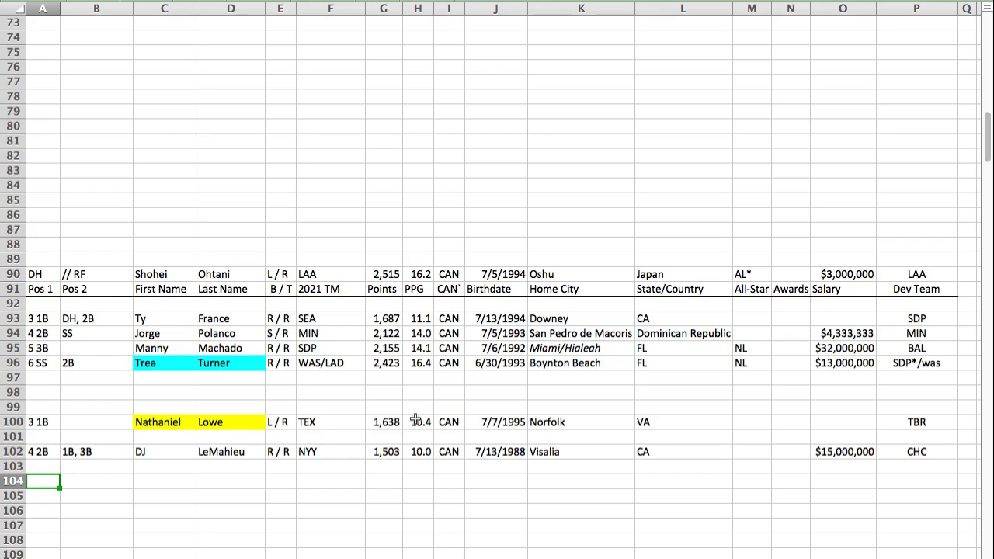
Step: Move the Nathaniel Lowe and DJ LeMahieu rows together into rows 102 and 103 of the CAN section
click(14, 422)
key(ctrl+c)
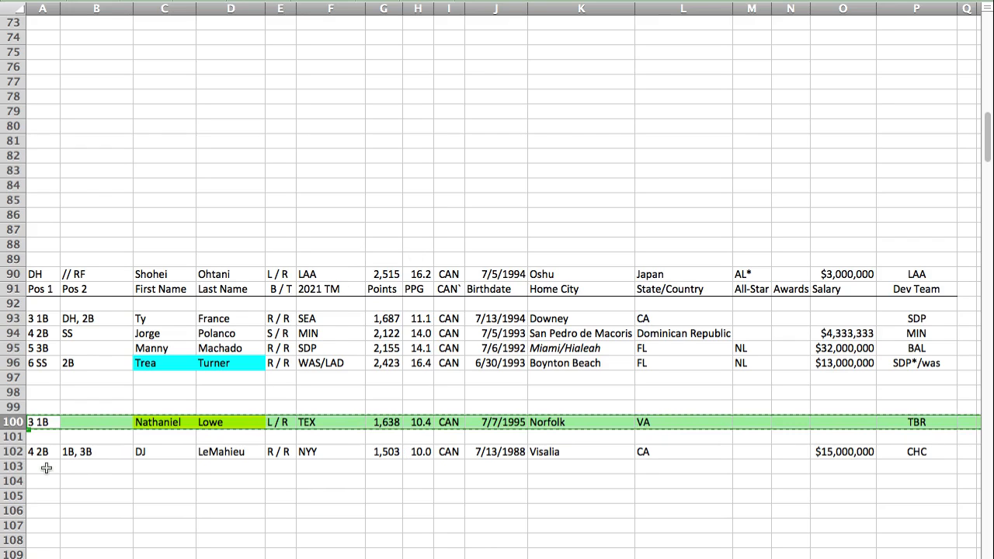
click(37, 437)
key(ctrl+v)
drag(21, 442, 15, 451)
key(super+x)
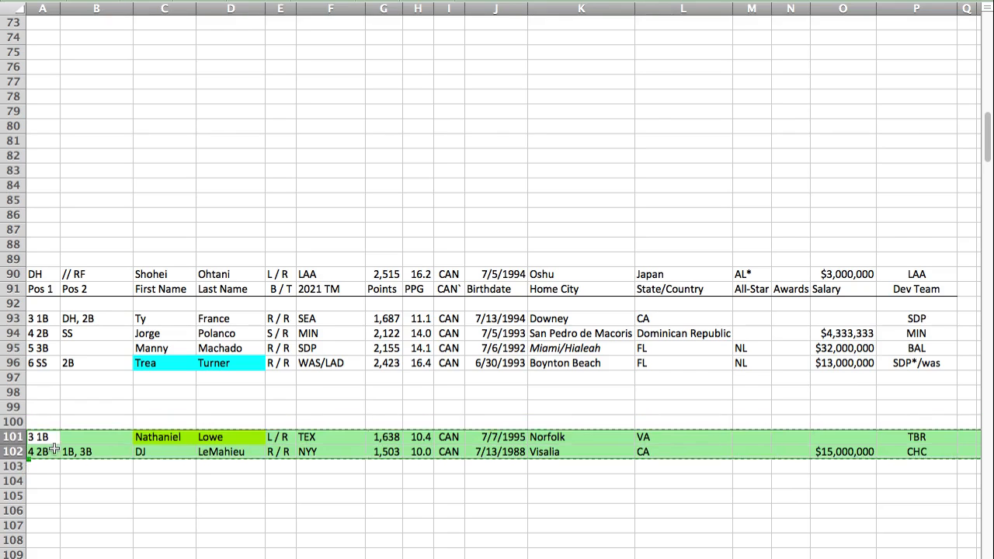
click(54, 449)
key(super+v)
Step: Move Shohei Ohtani's player row from row 90 to row 100 of the CAN section
click(8, 275)
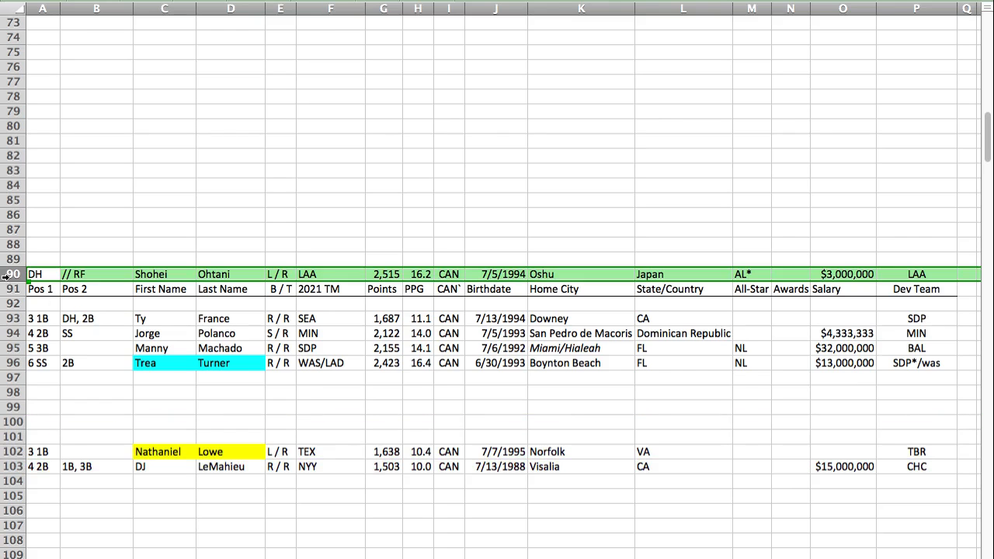
click(48, 420)
key(super+v)
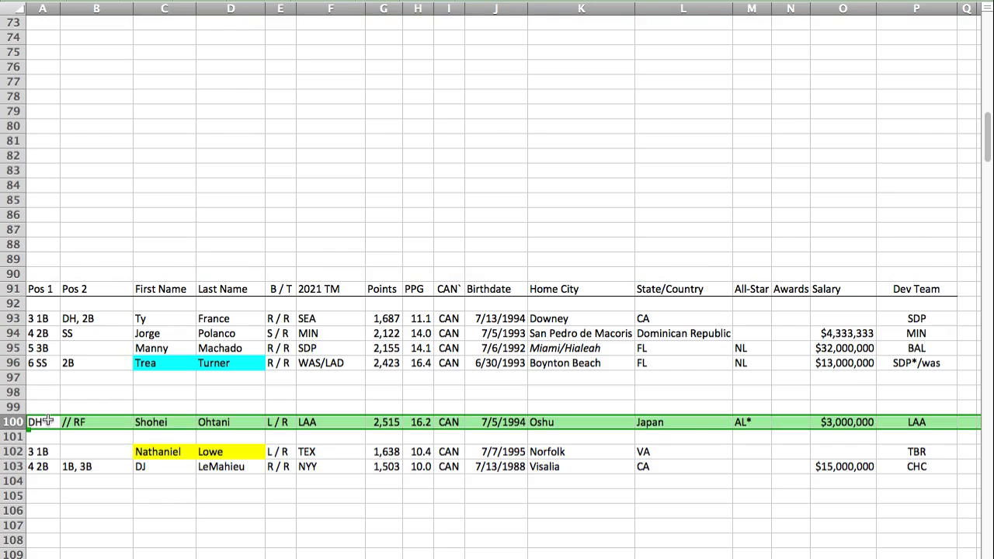
Step: Move DJ LeMahieu's player row out of the CAN section into row 362, directly below the X section's header
click(14, 466)
key(super+x)
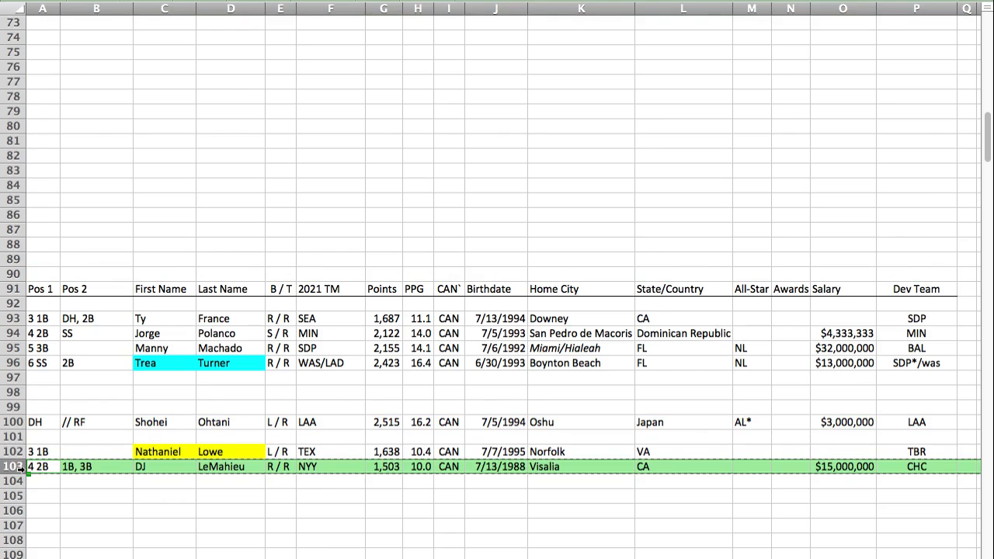
key(ctrl+End)
key(Home)
key(Down)
key(super+v)
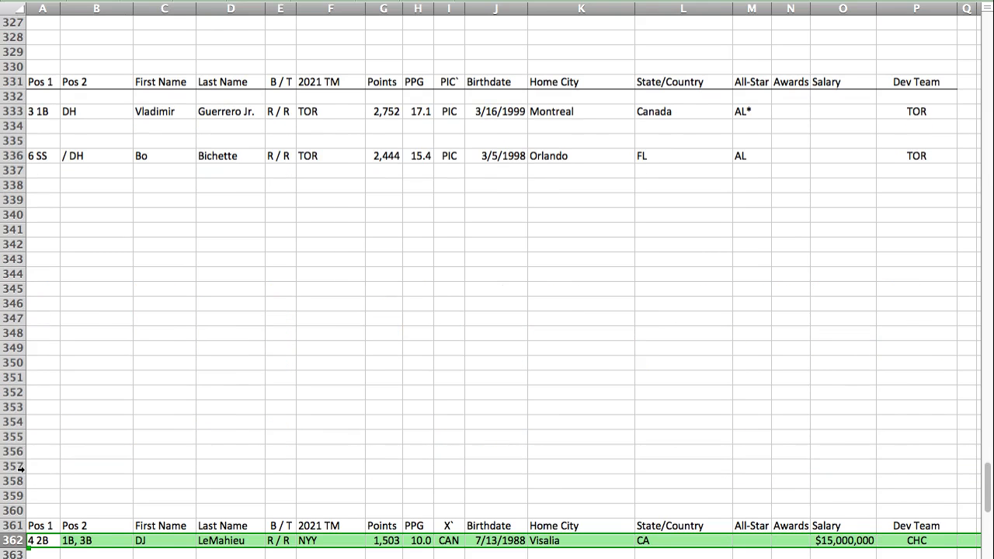
key(Down)
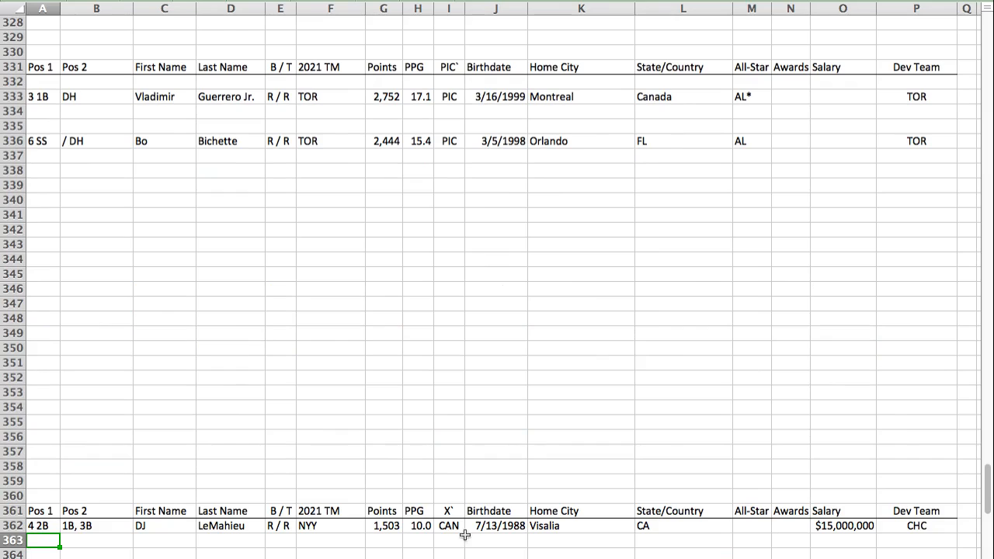
Step: Find the LIB section and paste the copied player row into row 187
click(458, 510)
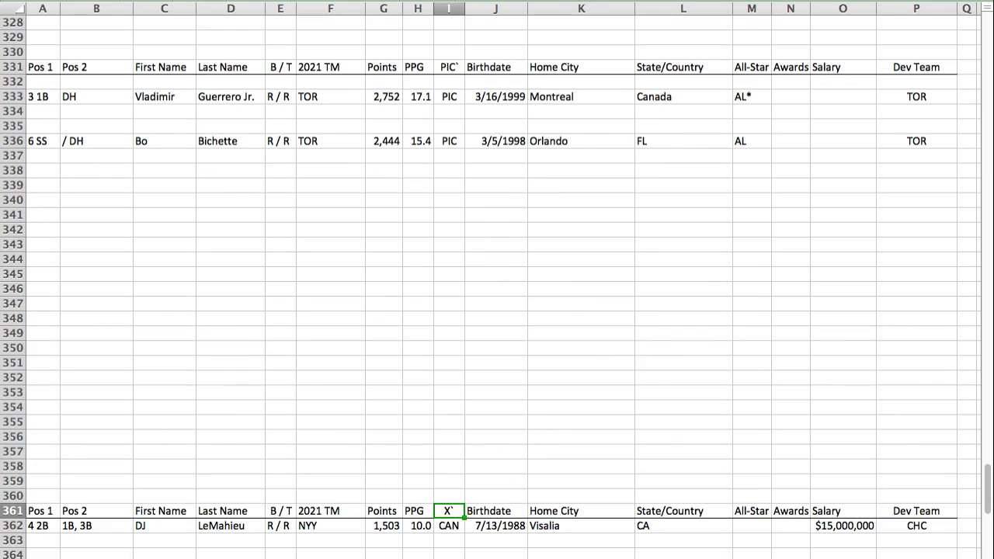
key(super+Tab)
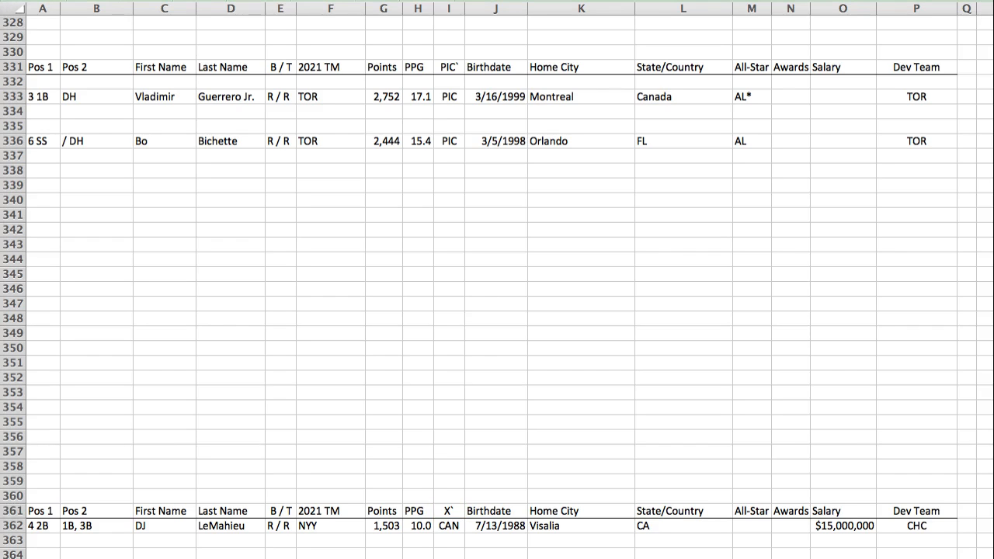
key(super+Tab)
key(Return)
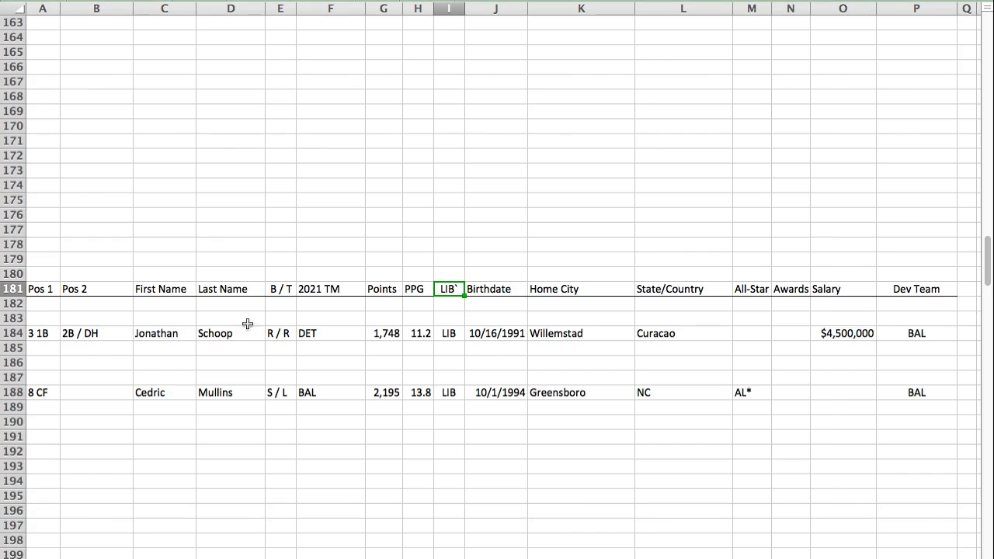
click(44, 376)
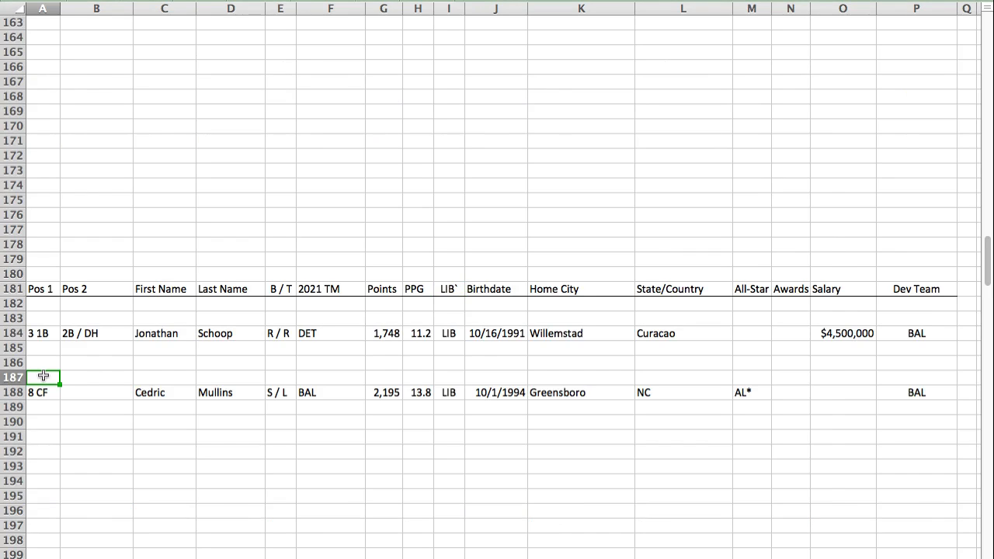
key(super+v)
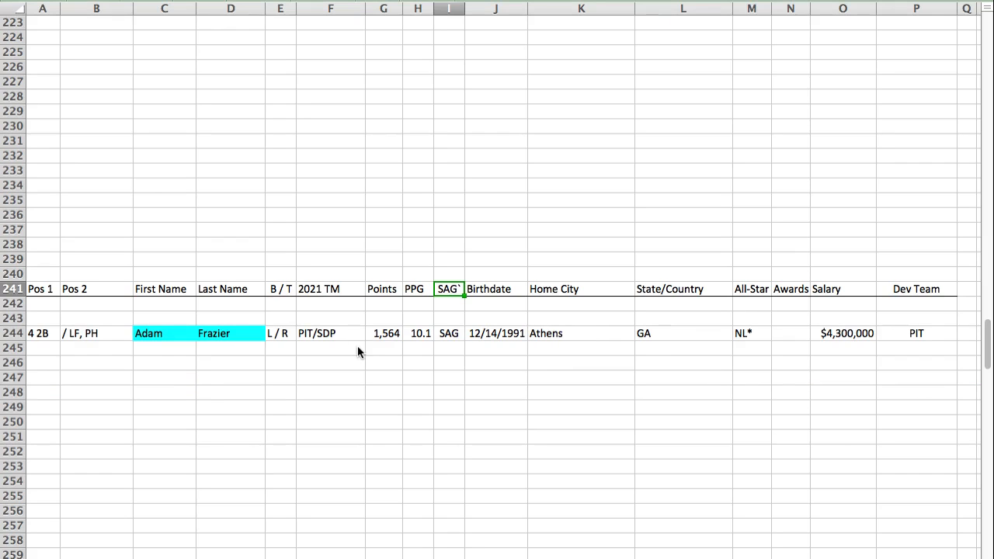
Step: Paste Pete Alonso's player row into row 243 of the SAG section, above Adam Frazier
click(38, 323)
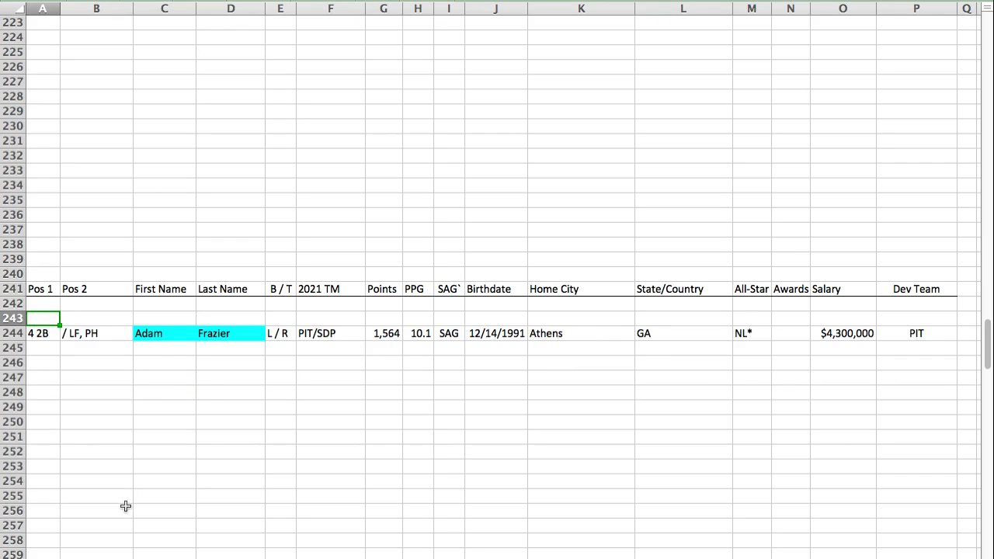
key(super+v)
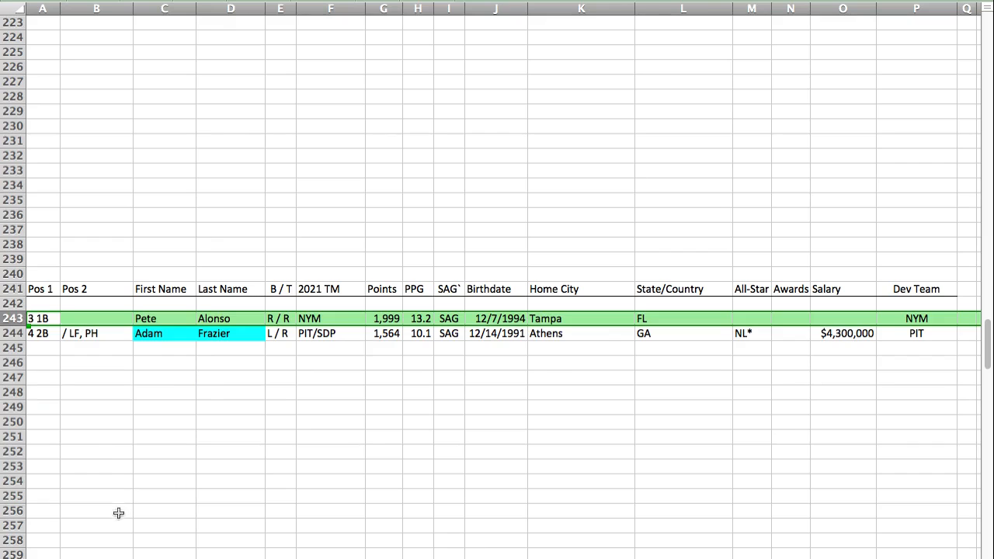
Step: Find the GEM section and paste Cesar Hernandez's player row into row 64
key(super+Tab)
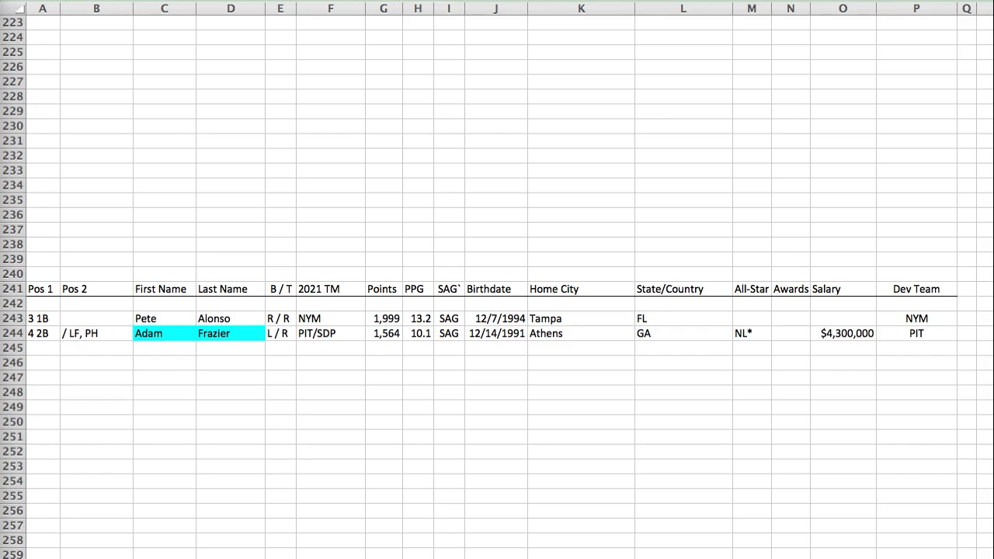
key(super+Tab)
key(Return)
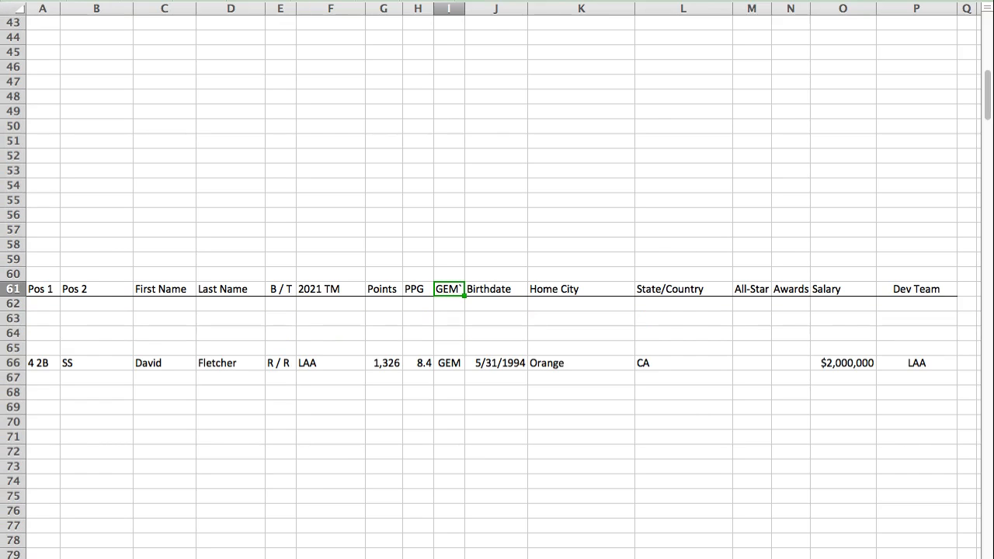
click(38, 331)
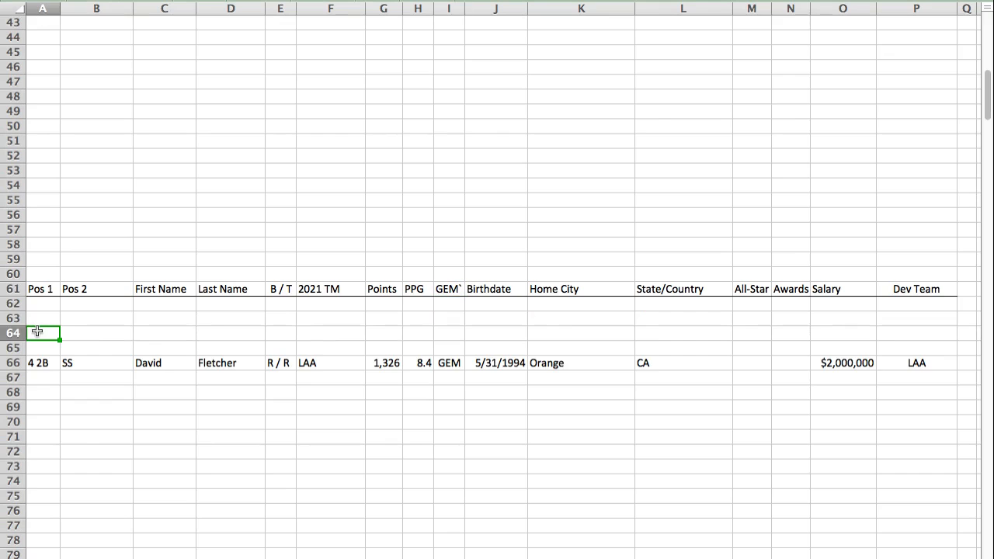
key(super+v)
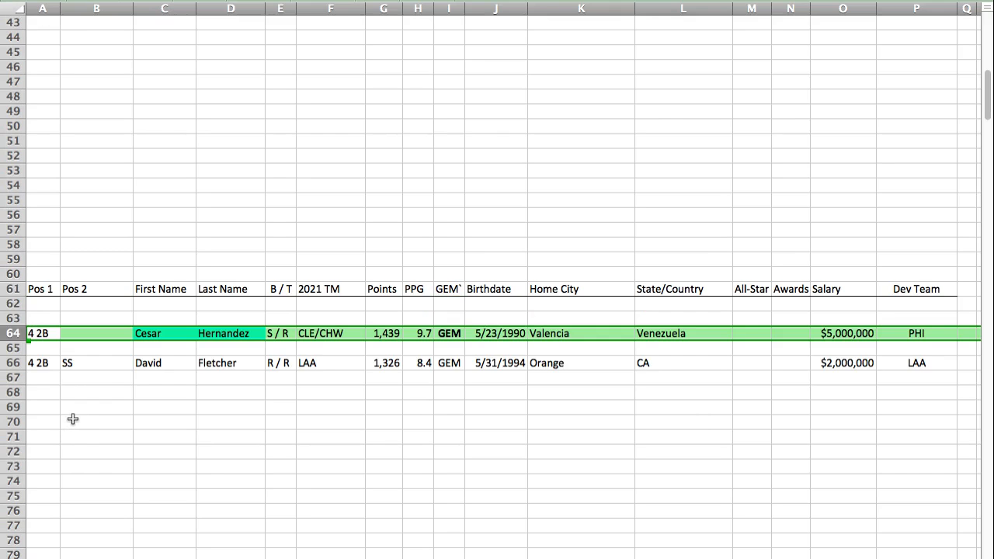
key(Left)
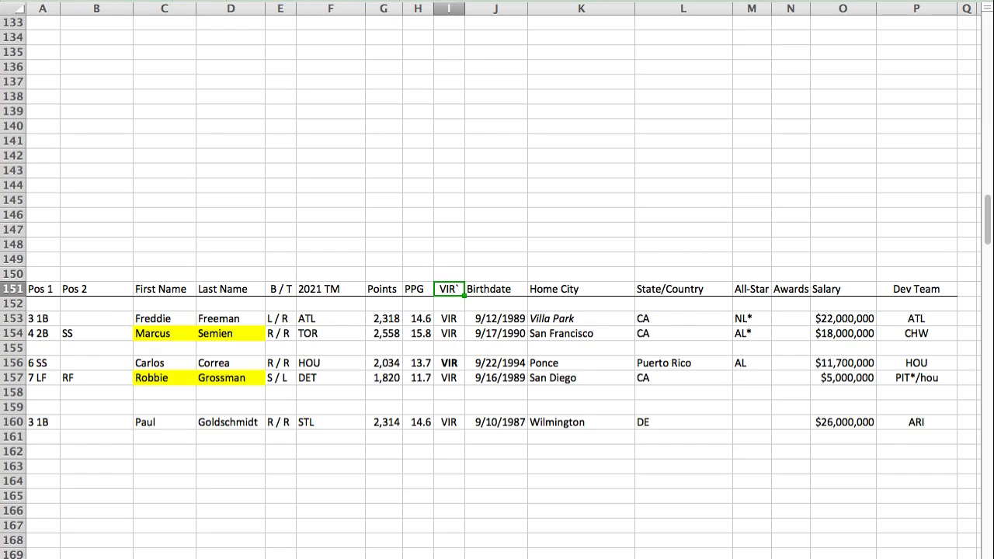
Step: Paste Jose Ramirez's player row into row 155 of the VIR section, between Marcus Semien and Carlos Correa
click(52, 349)
key(super+v)
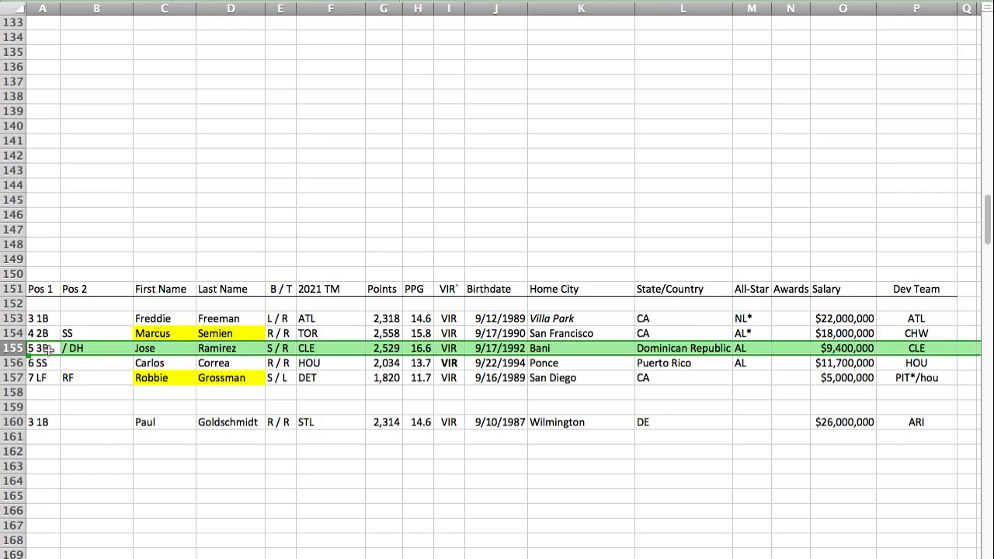
click(47, 350)
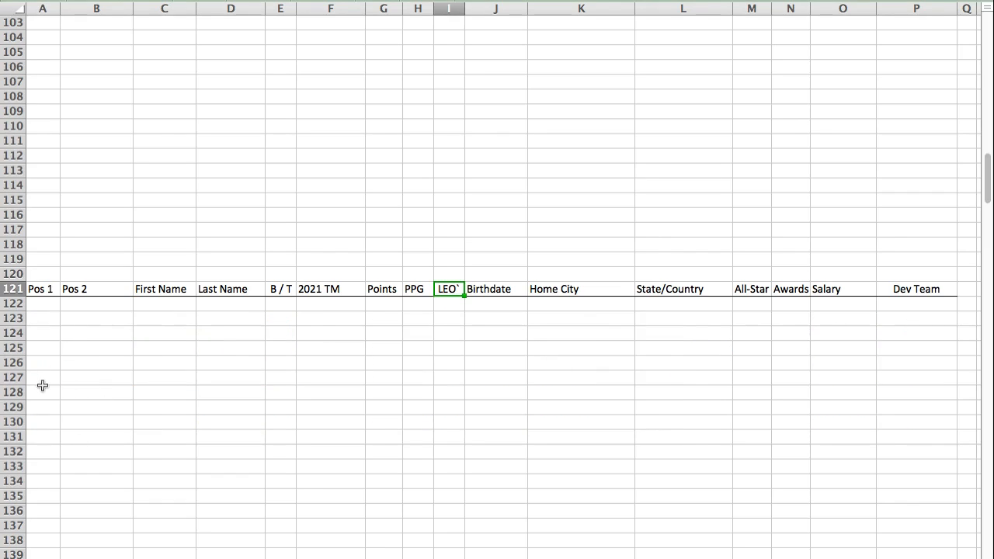
Step: Paste J.D. Martinez's player row into row 127 of the LEO section
click(37, 379)
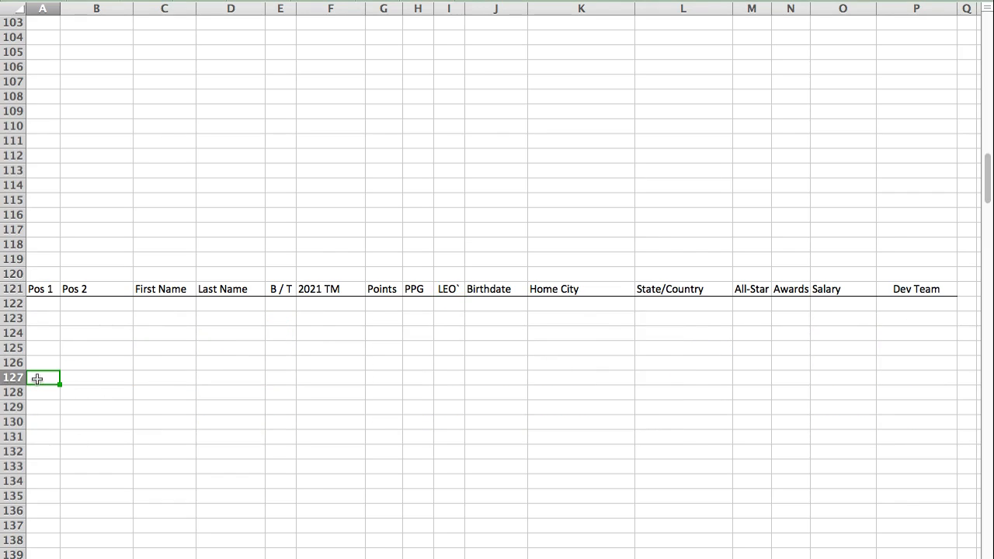
key(super+v)
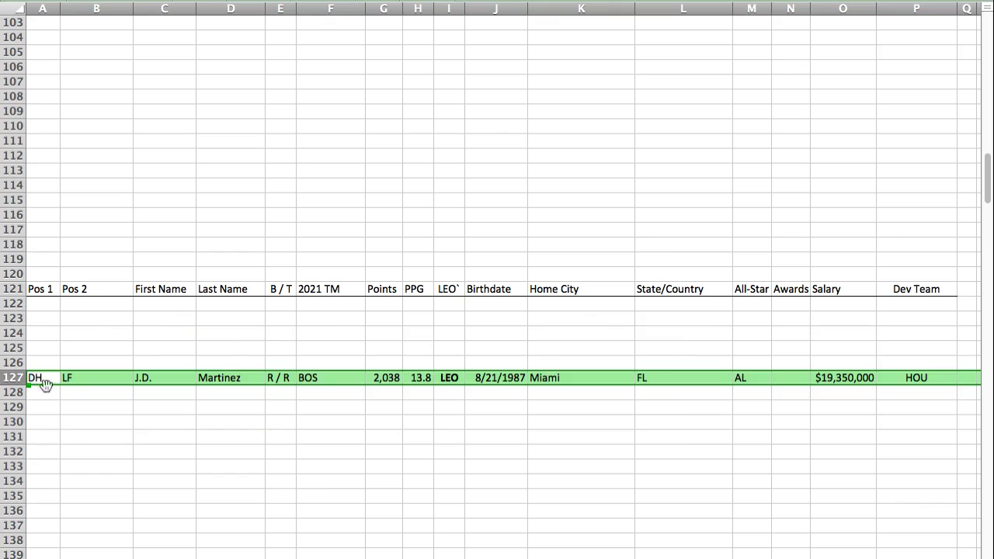
click(108, 377)
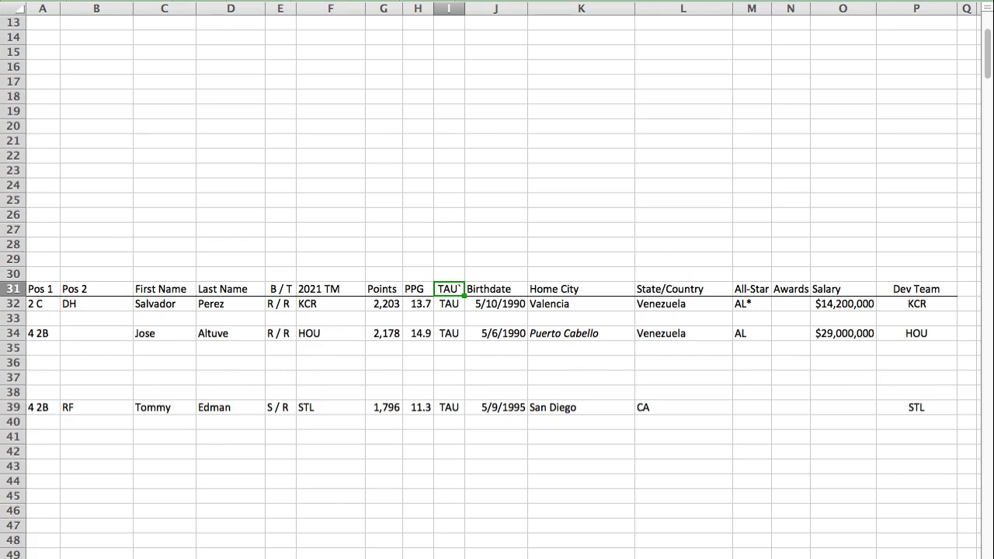
Step: Paste Aaron Judge's player row into row 38 of the TAU section, above Tommy Edman
click(46, 423)
click(39, 390)
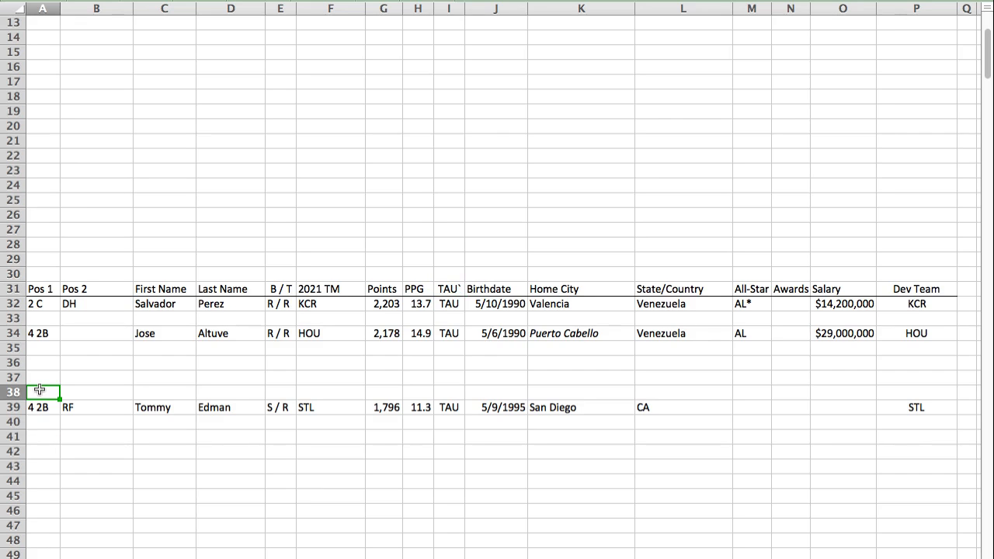
text(9 RF	CF, DH	Aaron	Judge	R / R	NYY	2,160	14.6	TAU	4/26/1992	Linden	CA	AL*		$10,175,000	NYY)
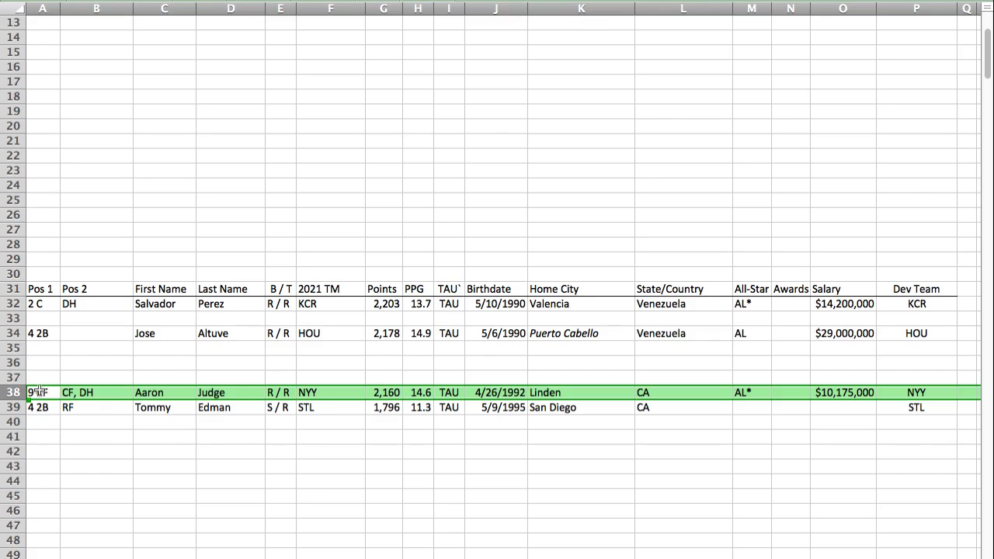
Step: Find the SAG section and paste Jonathan India's player row into row 240, above the header row
click(80, 393)
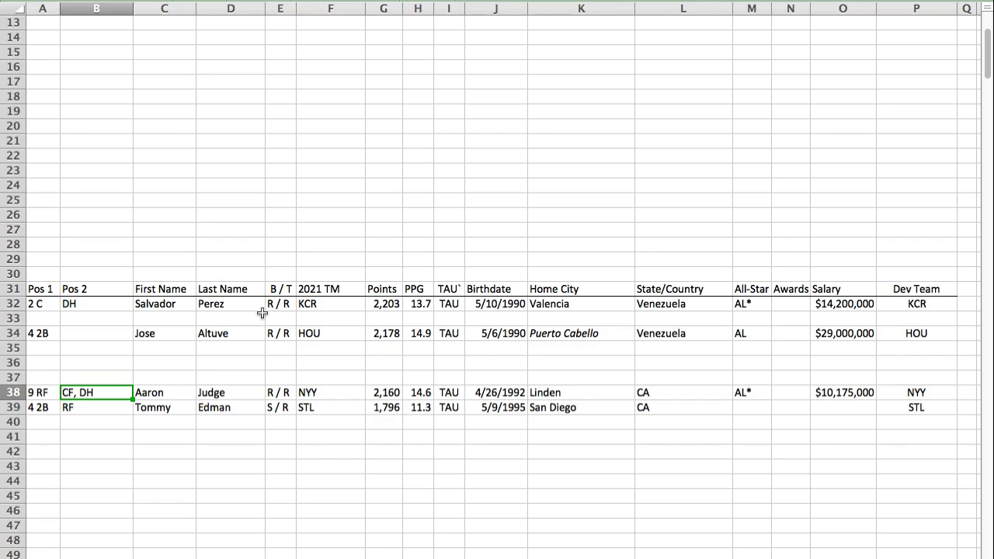
key(super+Tab)
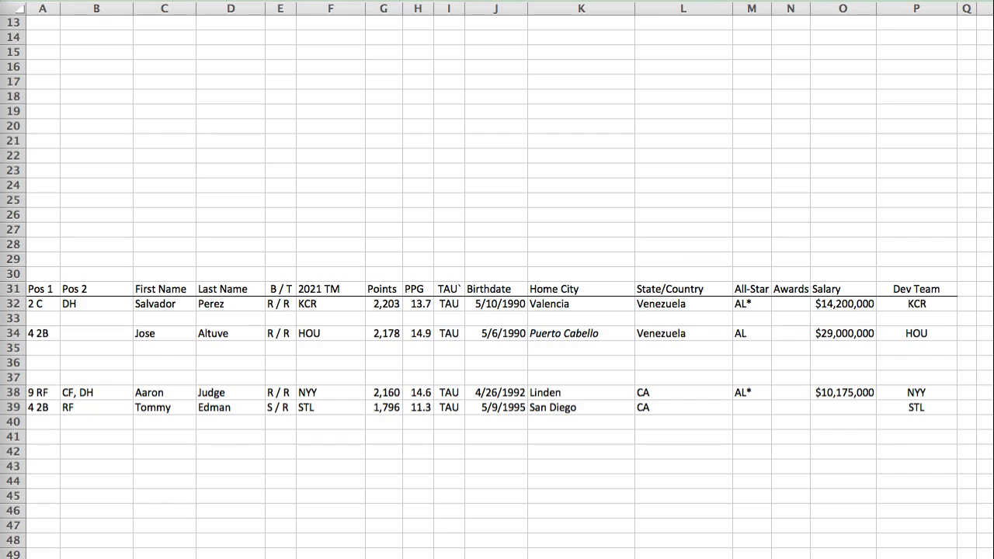
key(super+Tab)
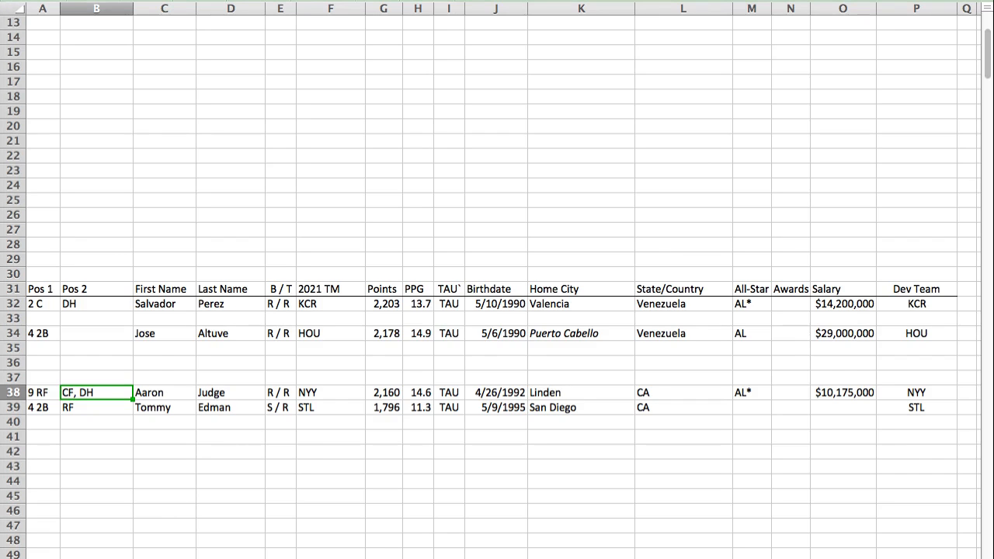
key(Return)
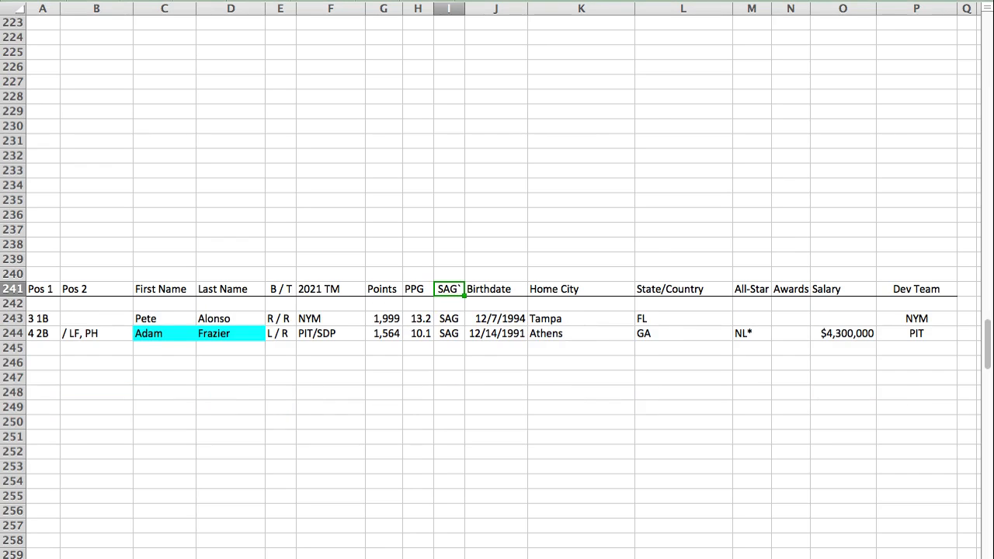
click(45, 272)
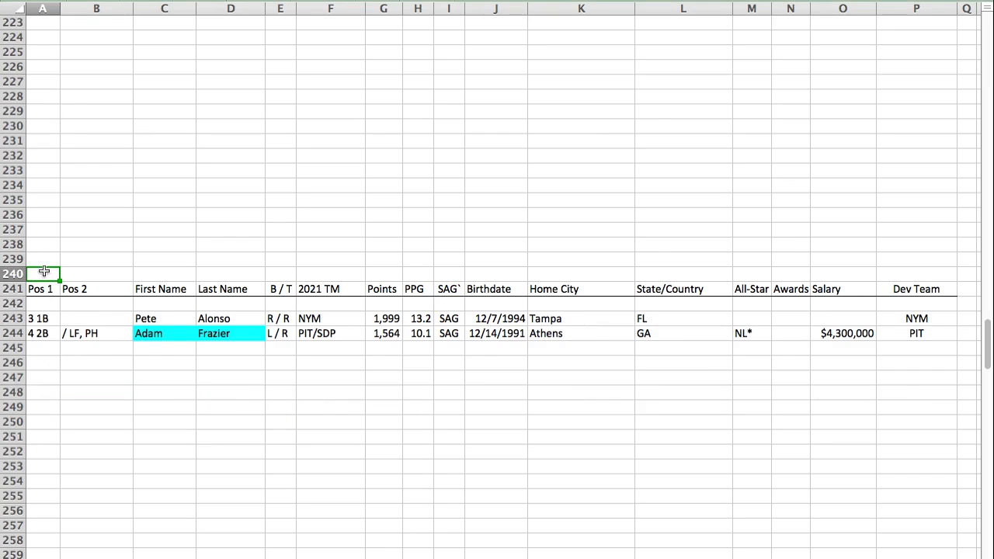
text(4 2B		Jonathan	India	R / R	CIN	1,843	12.3	SAG	12/15/1996	Fort Lauderdale	FL				CIN)
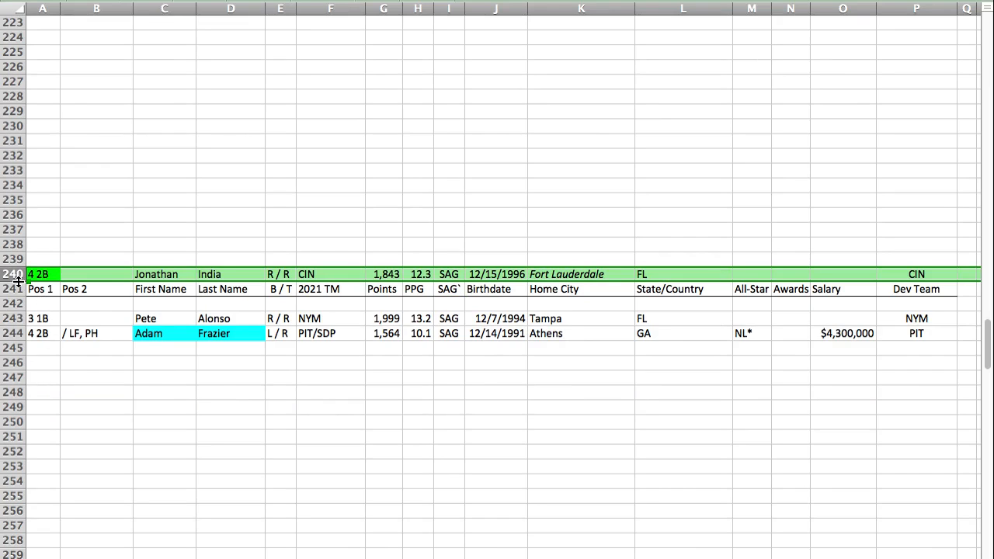
Step: Move Adam Frazier's player row from row 244 to row 250 of the SAG section
click(14, 333)
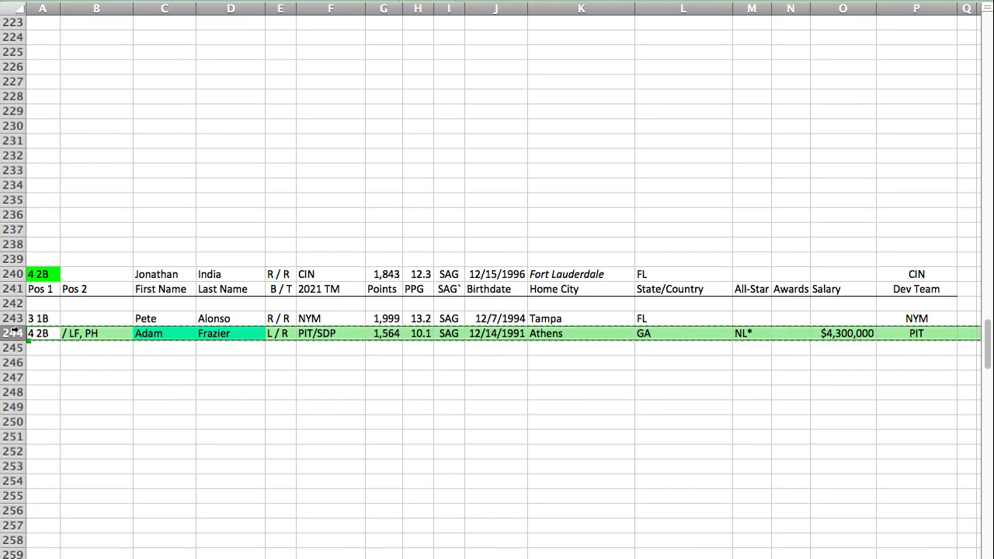
key(super+c)
click(32, 425)
key(super+v)
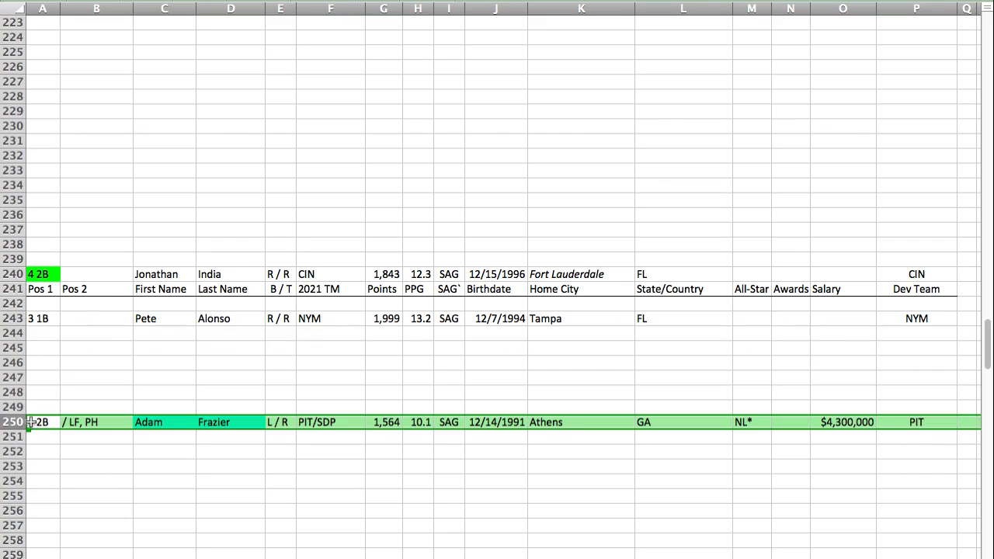
Step: Move Jonathan India's player row from row 240 to row 244, directly below Pete Alonso
click(14, 274)
key(super+c)
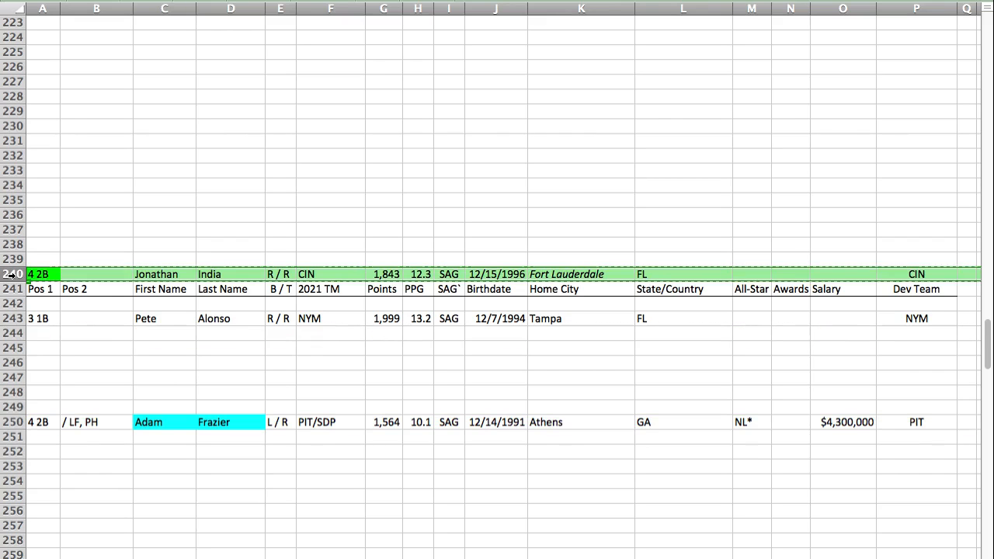
click(43, 333)
key(super+v)
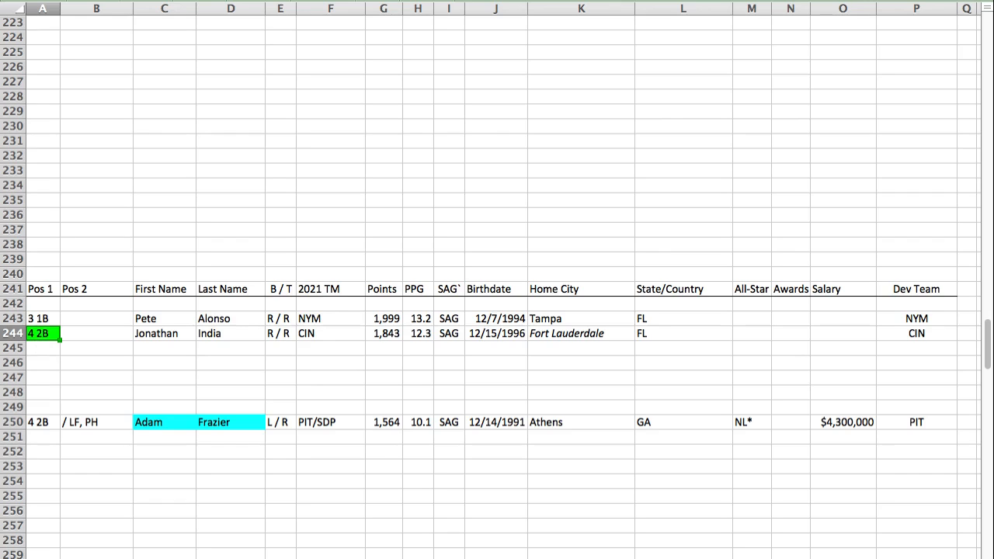
Step: Paste Jeimer Candelario's player row into row 245 of the SAG section, below Jonathan India
key(super+Tab)
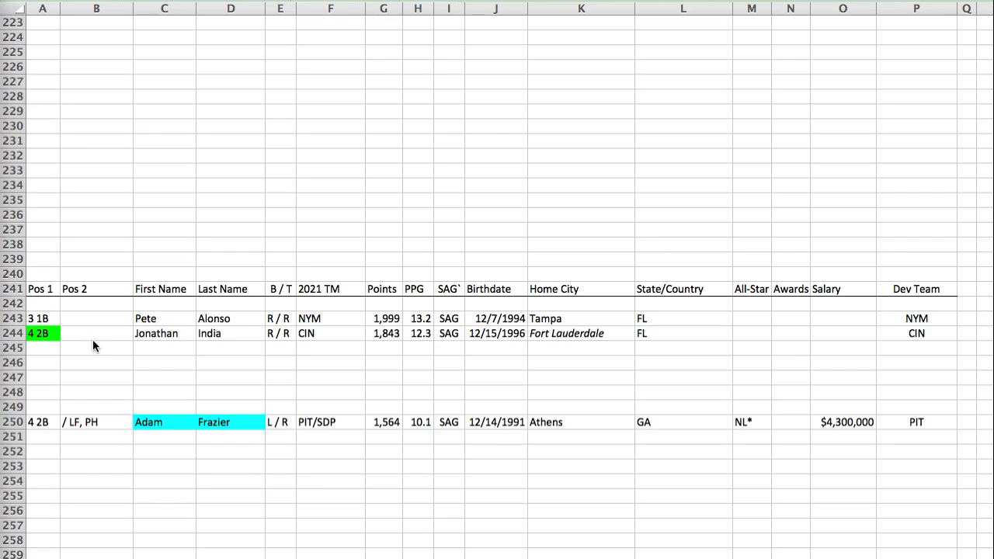
key(super+Tab)
click(33, 348)
key(super+v)
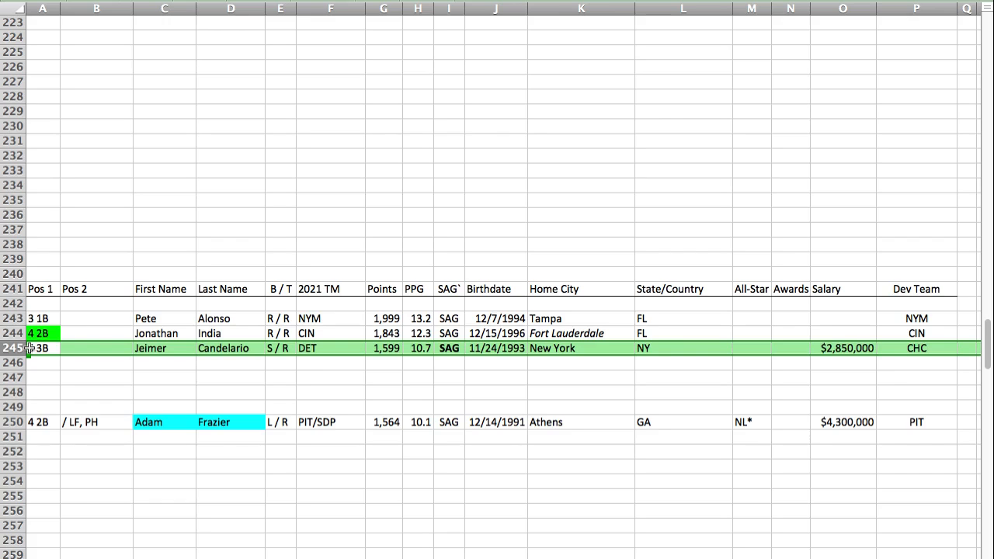
Step: Find the AQU section and paste Mark Canha's player row into row 307, between Jake Cronenworth and Bryan Reynolds
key(Return)
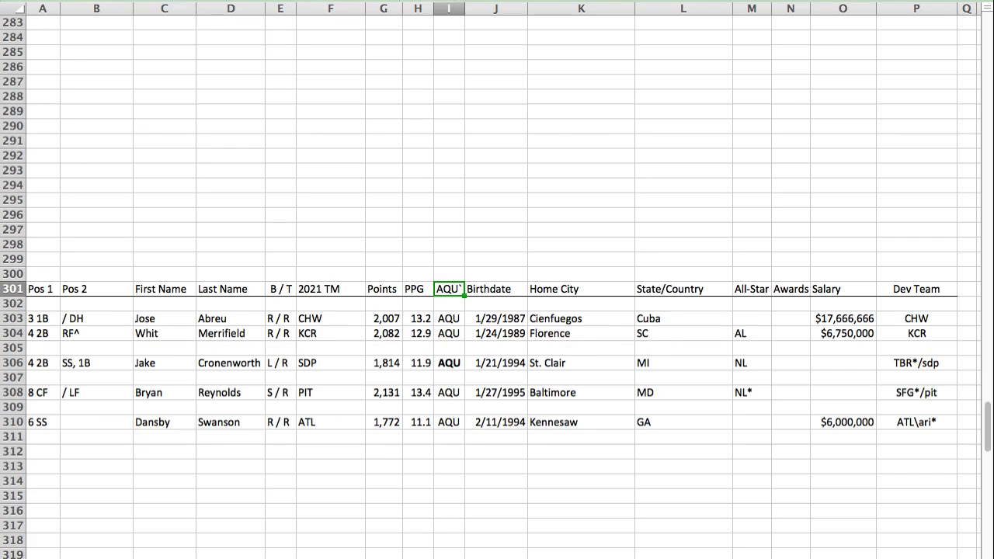
click(46, 376)
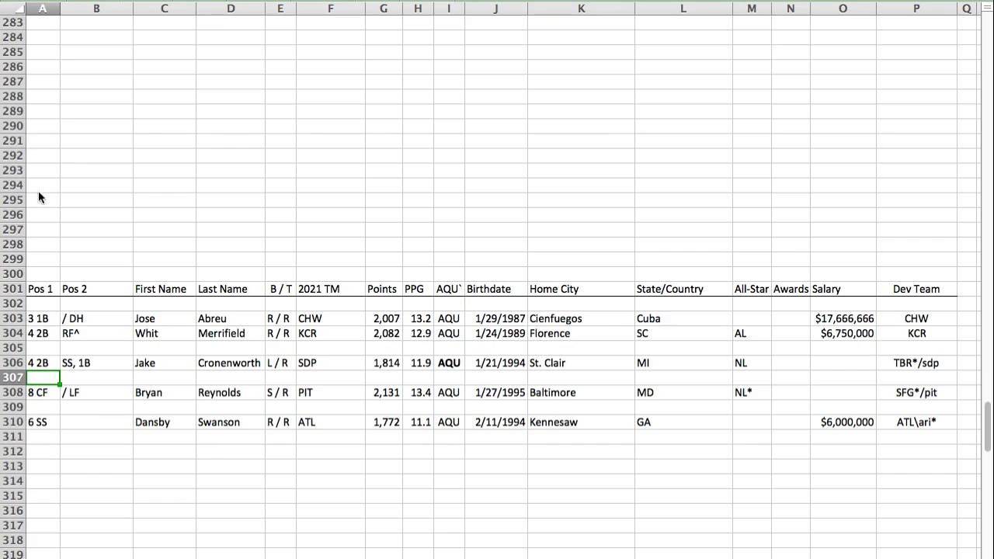
key(super+v)
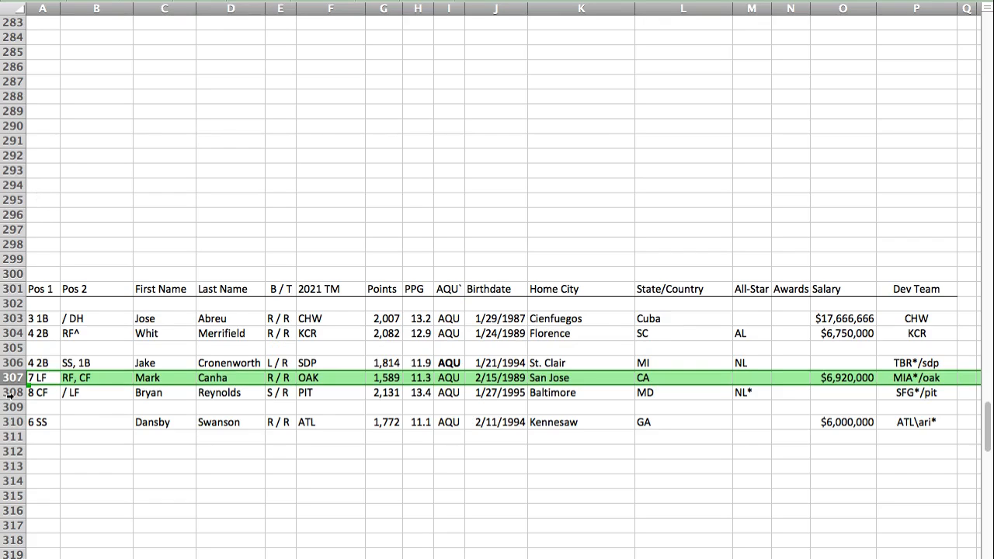
click(31, 367)
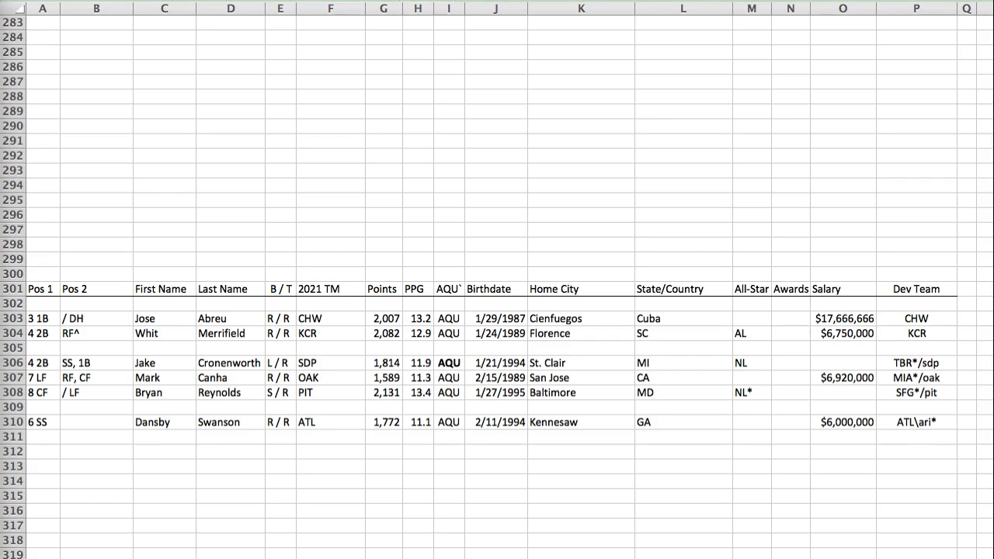
click(43, 378)
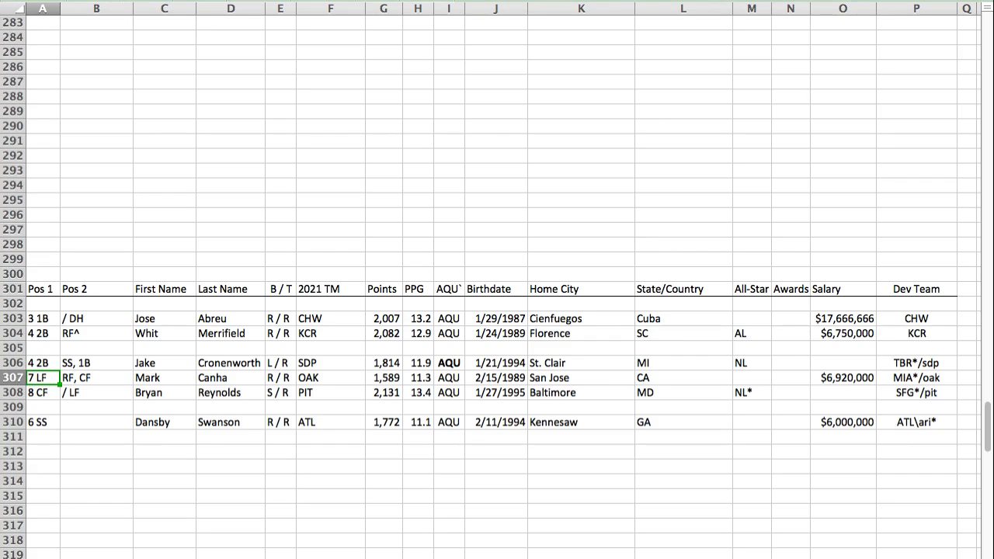
Step: Find the TAU section and paste Matt Chapman's player row into row 35, below Jose Altuve
key(Return)
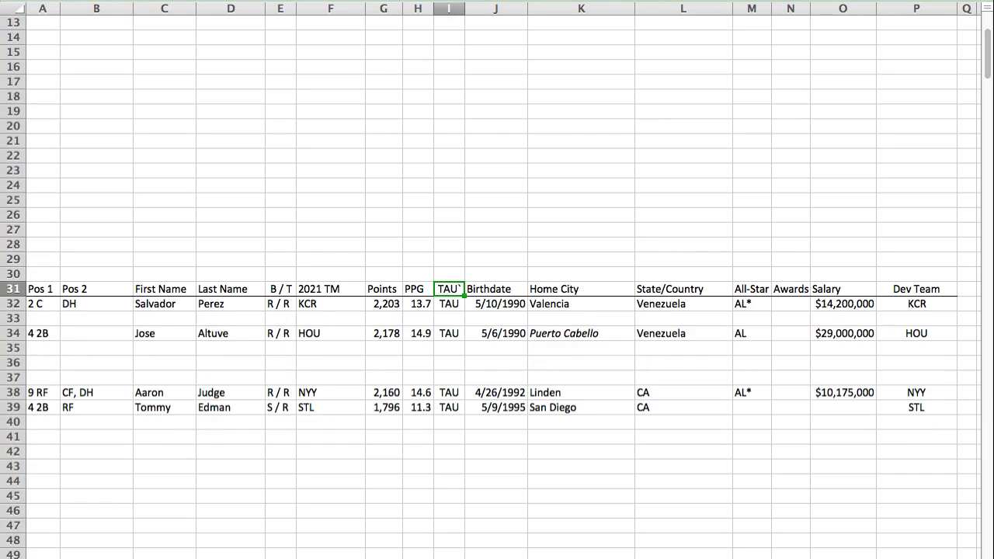
click(44, 349)
key(super+v)
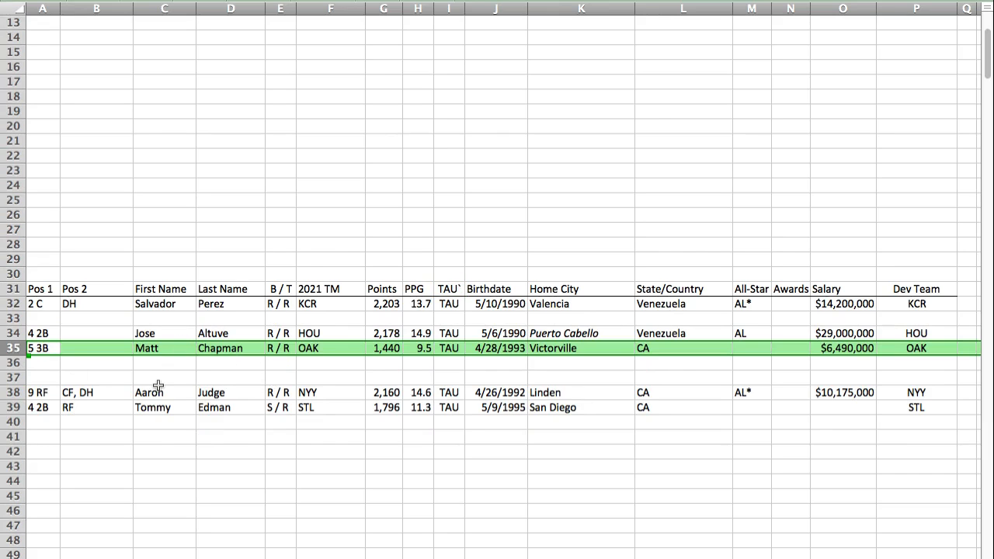
key(Left)
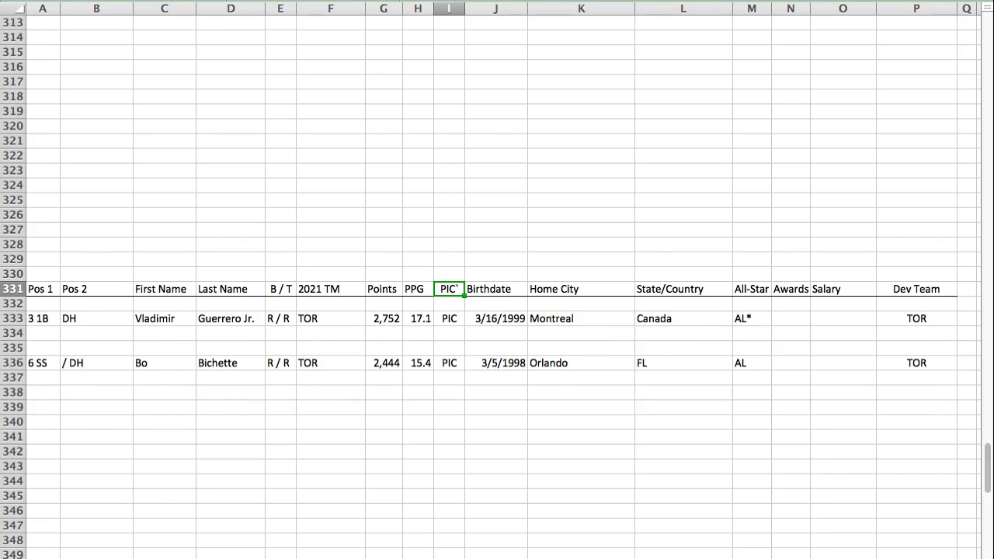
Step: Paste Adolis Garcia's player row into row 338 of the PIC section
click(53, 391)
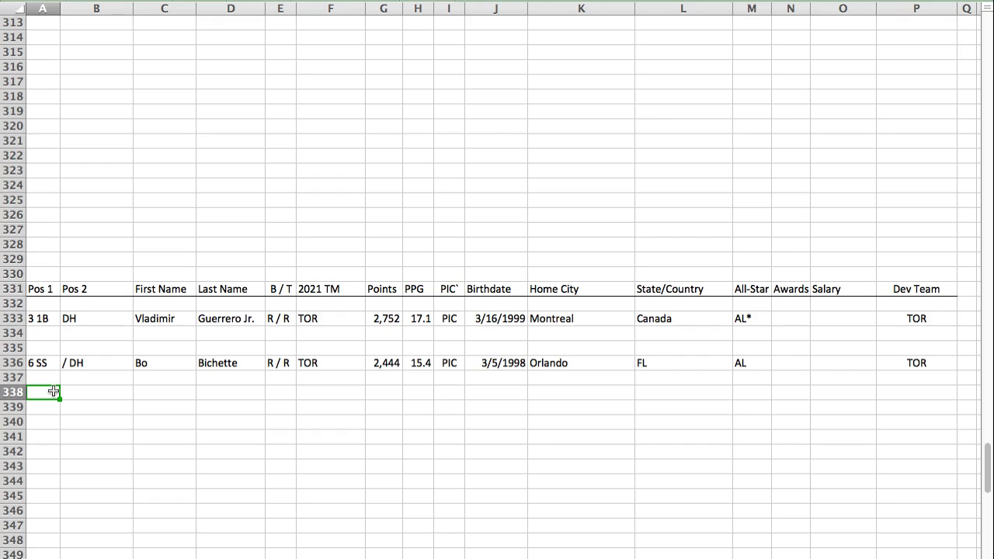
key(super+v)
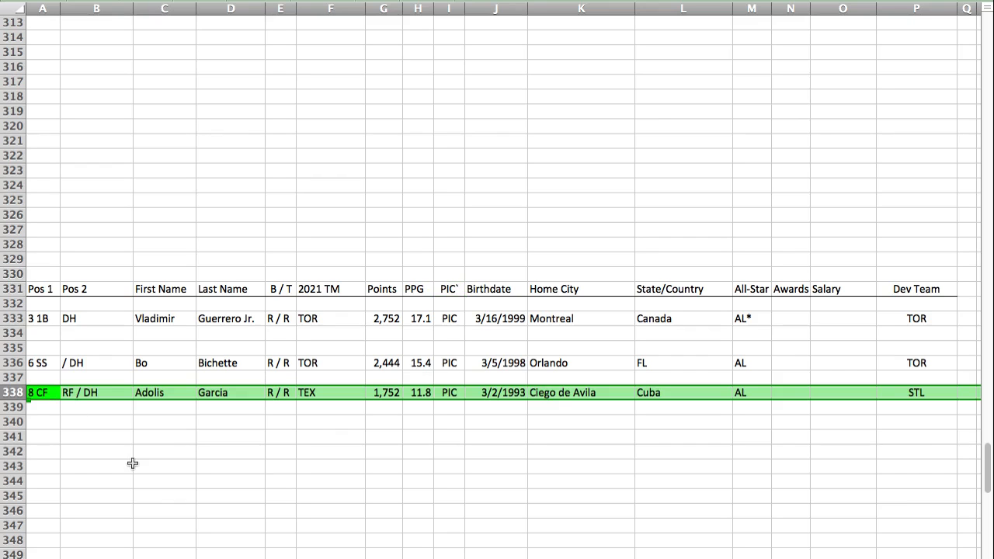
key(Left)
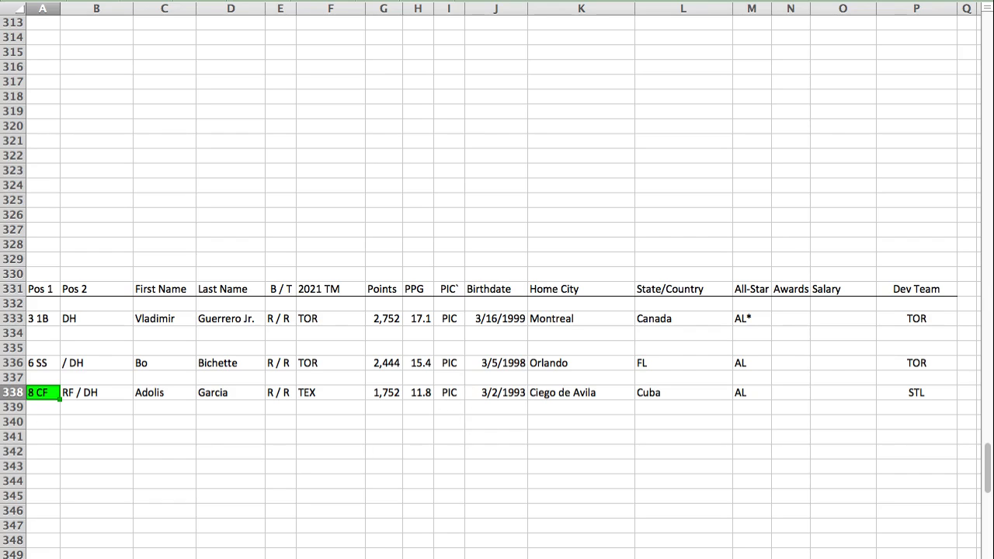
Step: Find the SCO section and paste Dylan Carlson's player row into row 218, above Juan Soto
key(super+Tab)
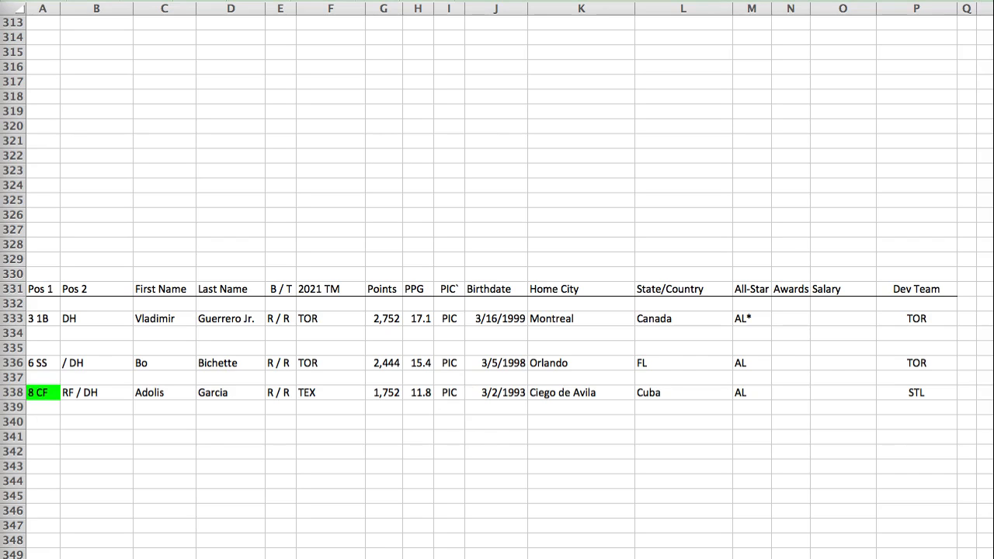
key(super+Tab)
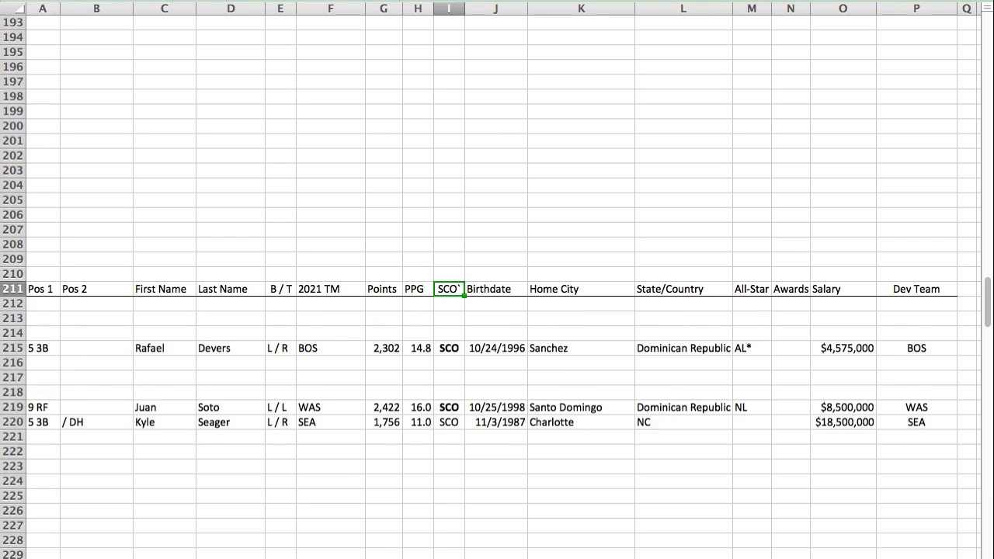
click(43, 392)
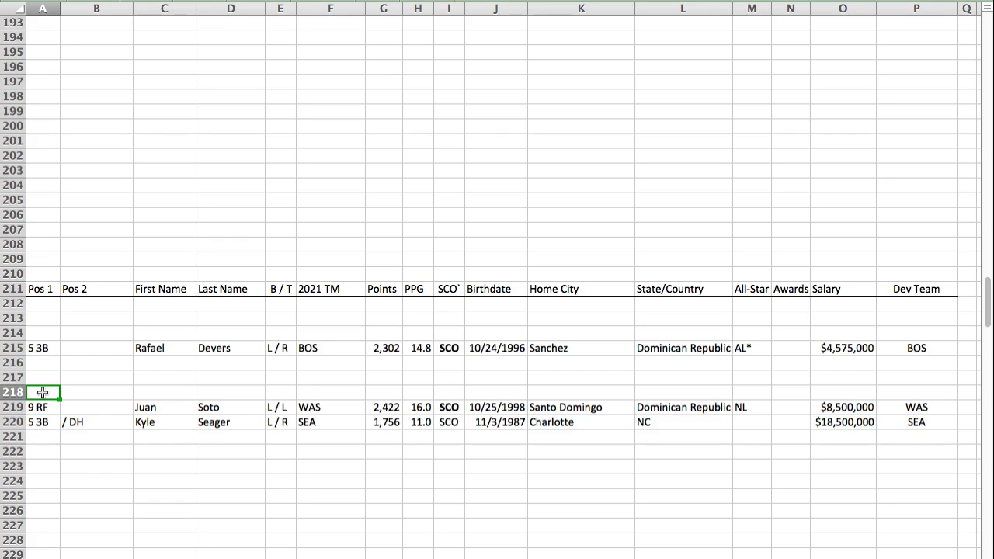
key(super+v)
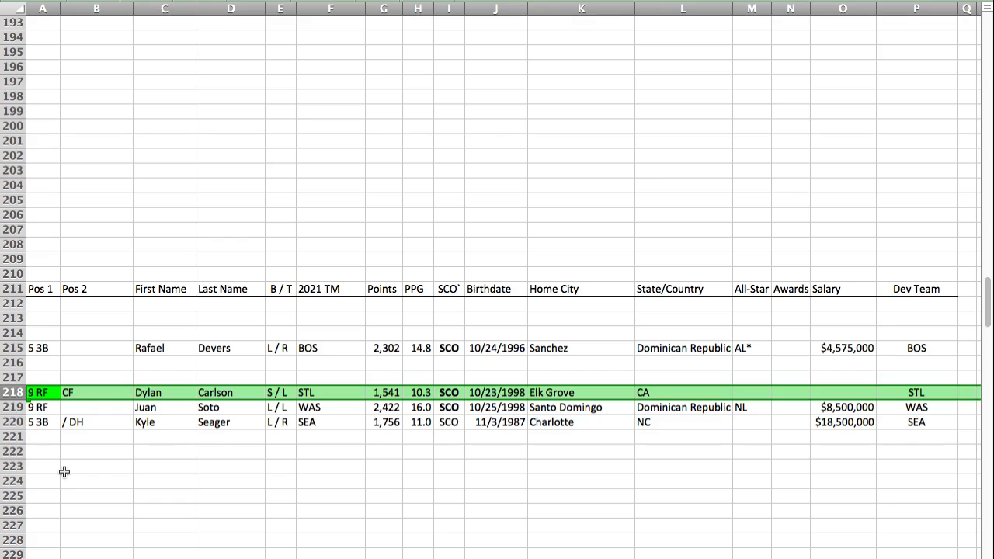
key(Left)
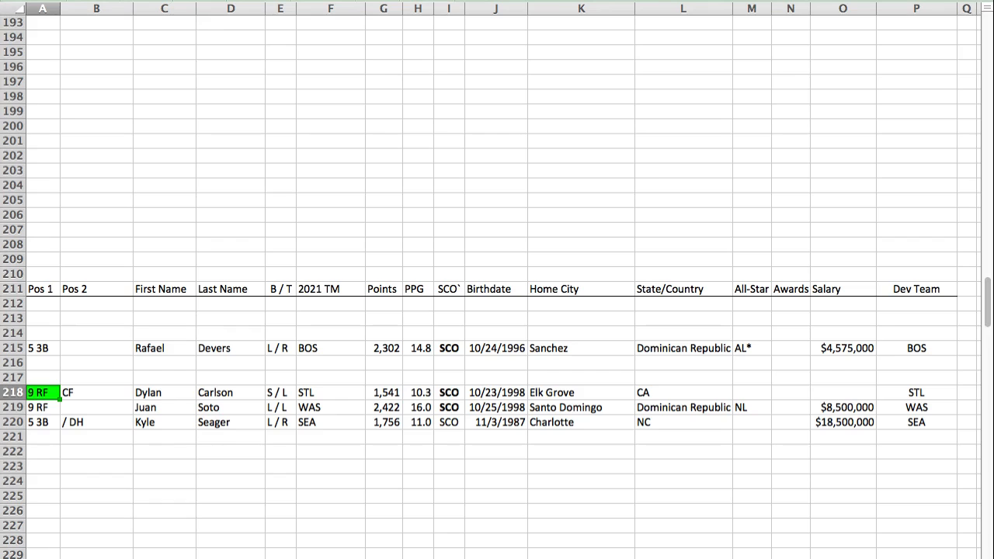
Step: Paste Joey Gallo's player row into row 217 of the SCO section, above Dylan Carlson
click(449, 289)
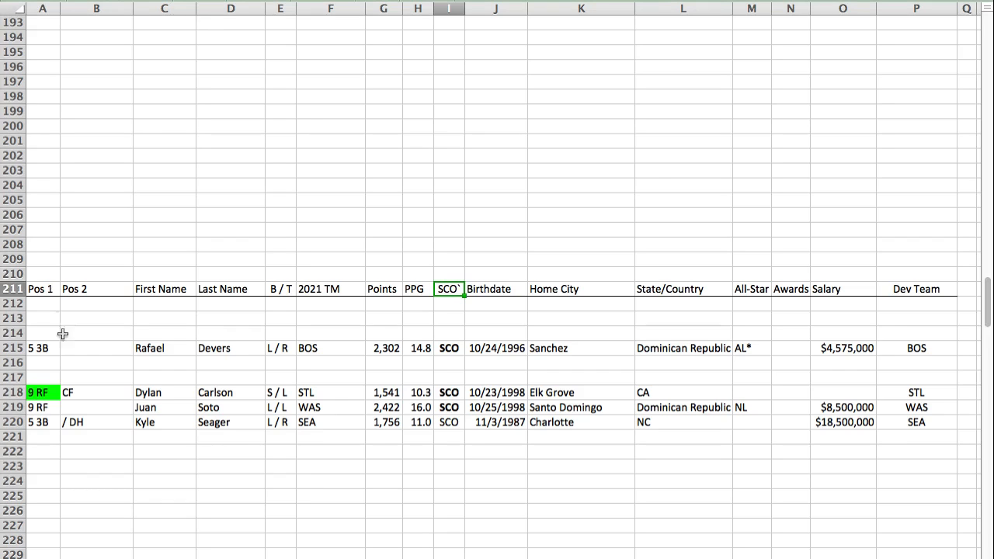
click(39, 374)
text(9 RF	LF / DH	Joey	Gallo	L / R	TEX/NYY	1,756	11.5	SCO	11/19/1993	Henderson	NV	AL		$6,200,000		TEX)
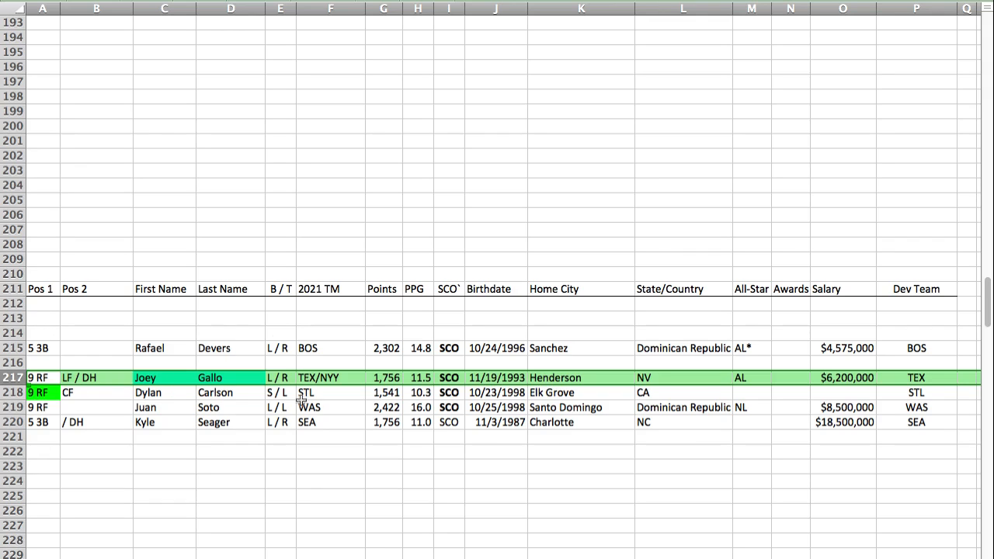
click(41, 379)
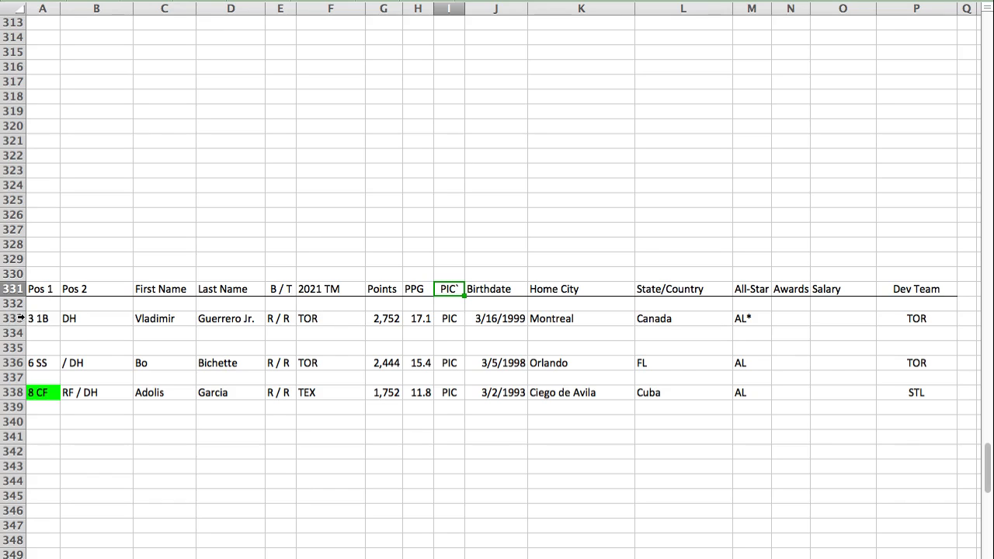
Step: Paste Trey Mancini's player row into row 340 of the PIC section
click(42, 423)
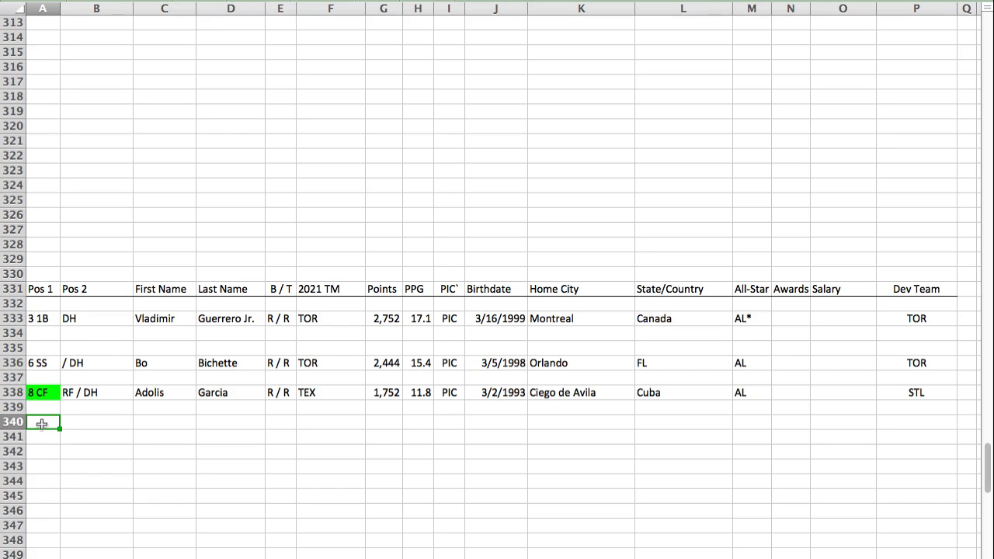
text(3 1B	DH	Trey	Mancini	R / R	BAL	1,536	10.4	PIC	3/18/1992	Winter Haven	FL			$4,750,000	BAL)
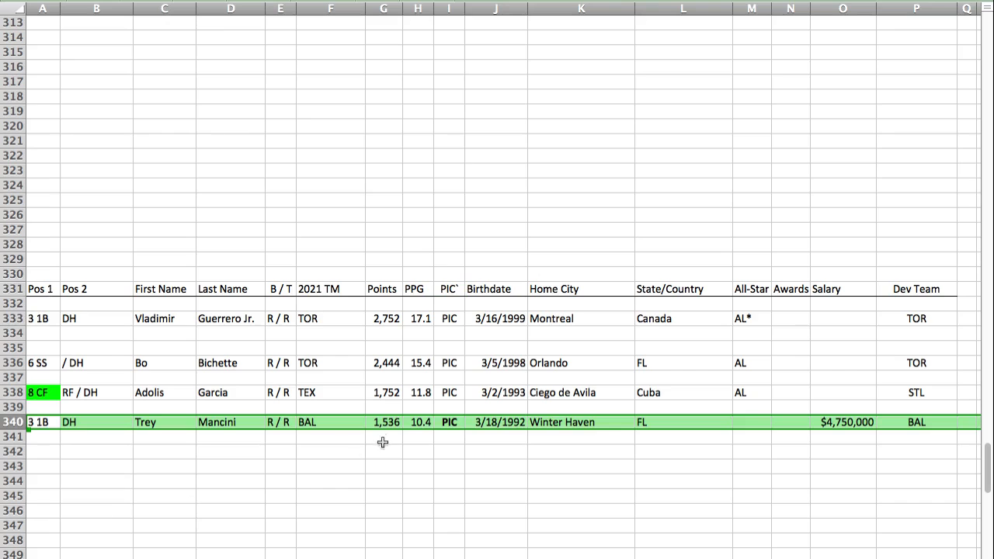
click(37, 422)
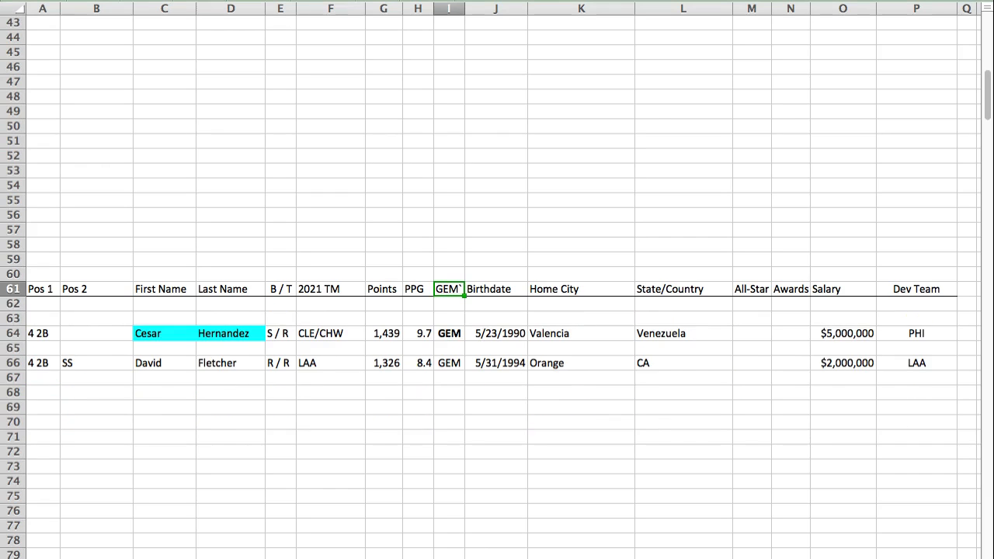
Step: Paste Yoan Moncada's player row into row 65 of the GEM section, between Cesar Hernandez and David Fletcher
click(39, 347)
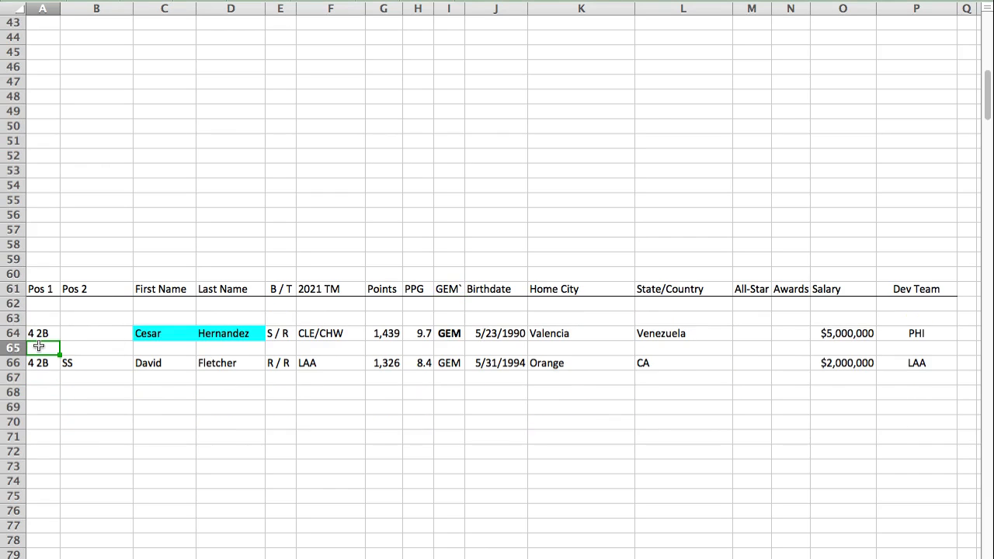
key(ctrl+v)
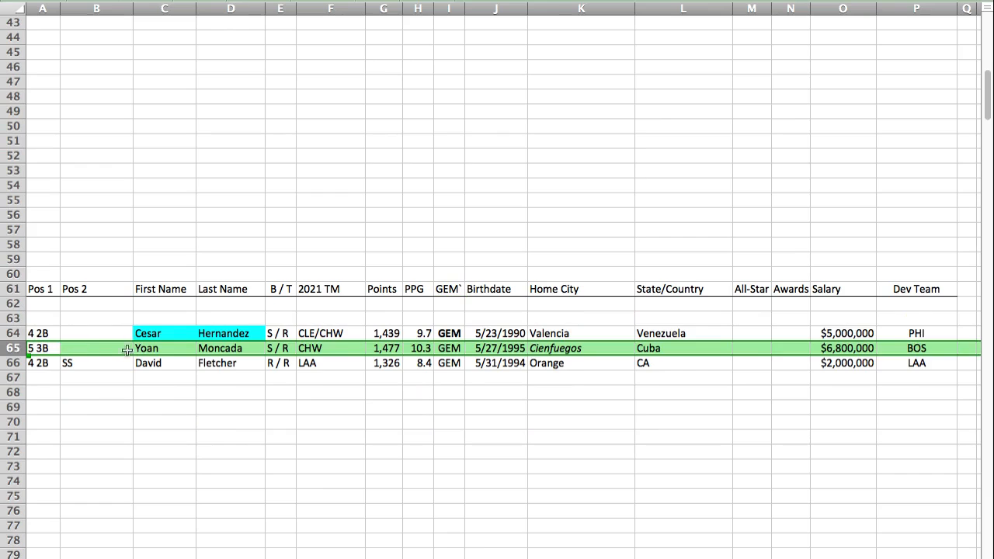
click(42, 348)
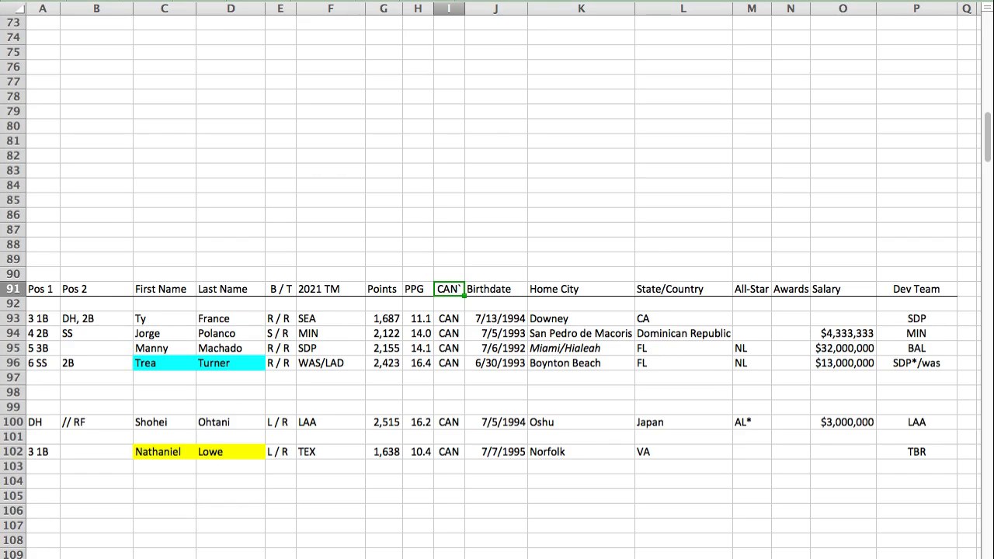
Step: Find the CAN section and paste Brandon Lowe's player row into row 97, below Trea Turner
click(35, 378)
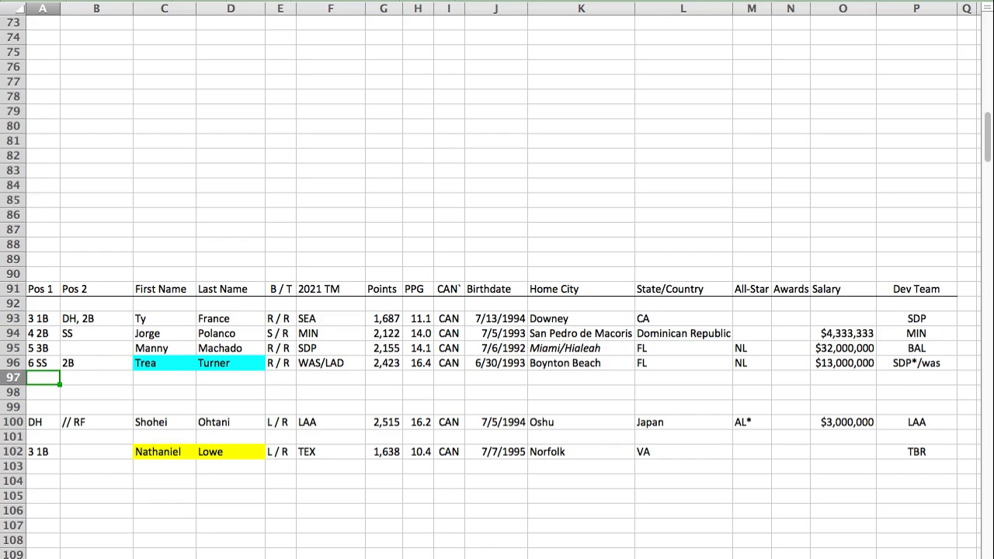
text(4 2B	/ LF, PH	Brandon	Lowe	L / R	TBR	2,079	14.0	CAN	7/6/1994	Newport News	VA			$2,500,000	TBR)
click(42, 379)
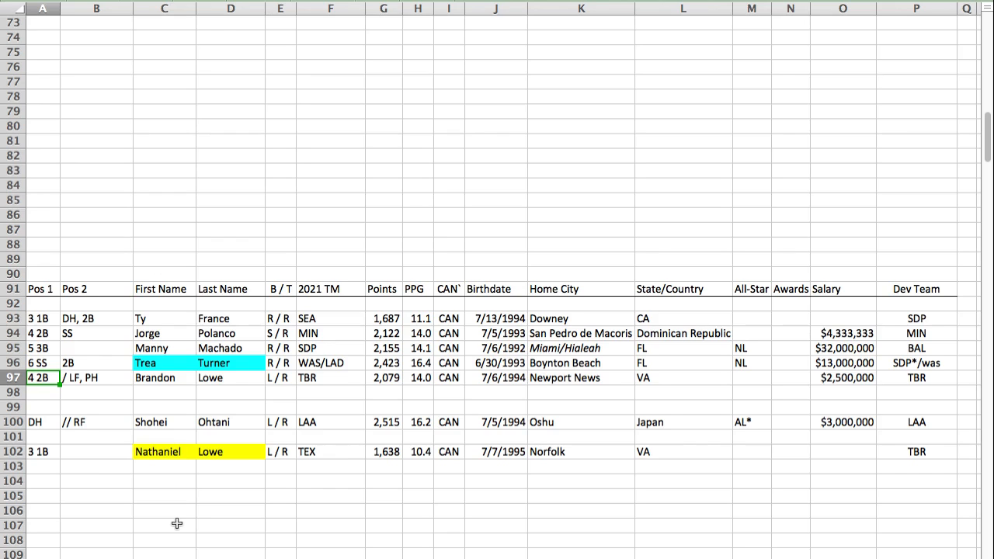
Step: Italicize and underline Brandon Lowe's primary position, 4 2B, in the CAN section
key(Right)
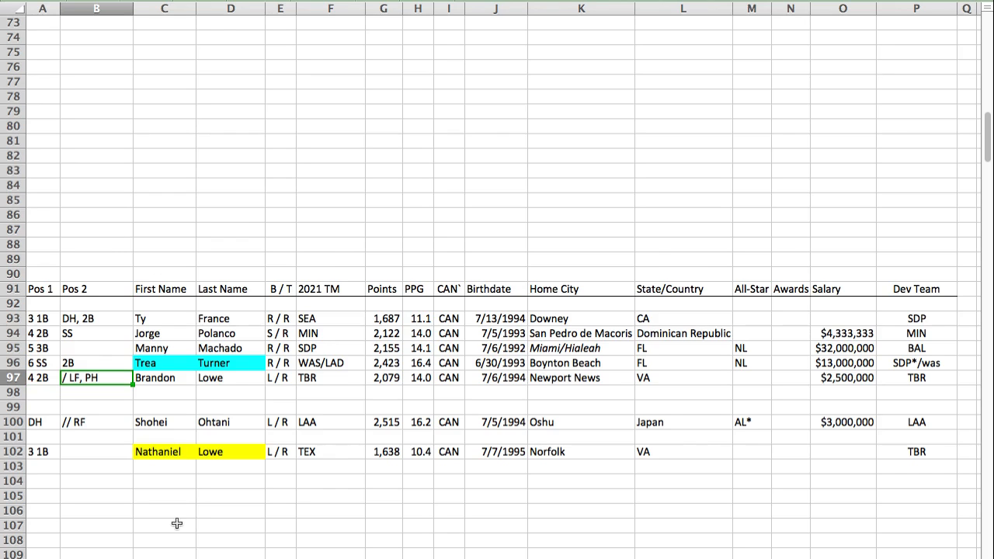
key(Left)
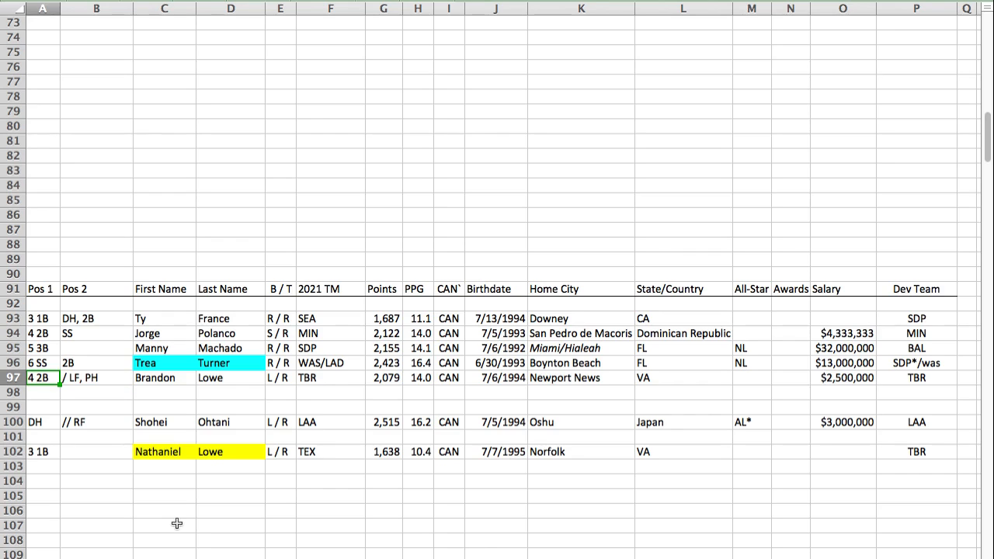
key(super+i)
key(super+u)
click(94, 423)
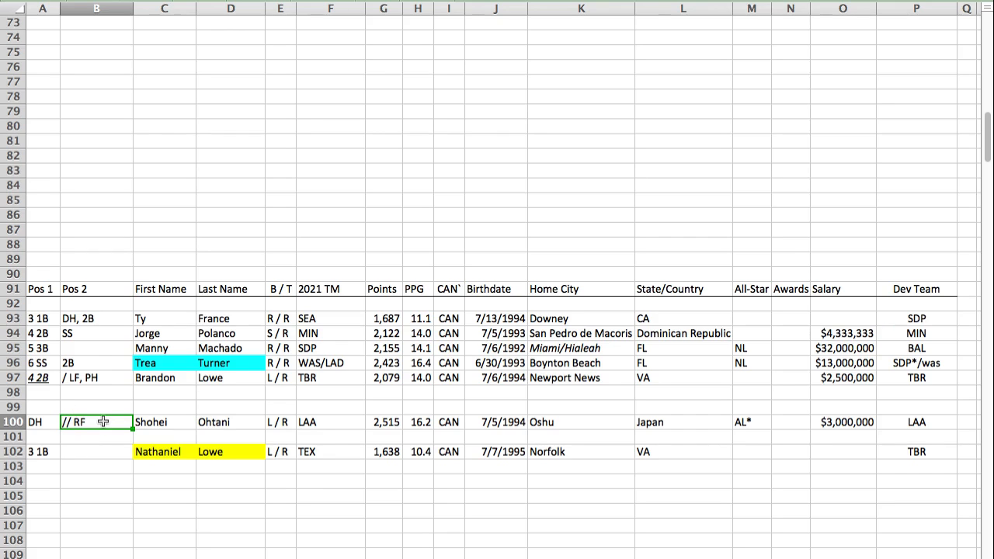
click(51, 318)
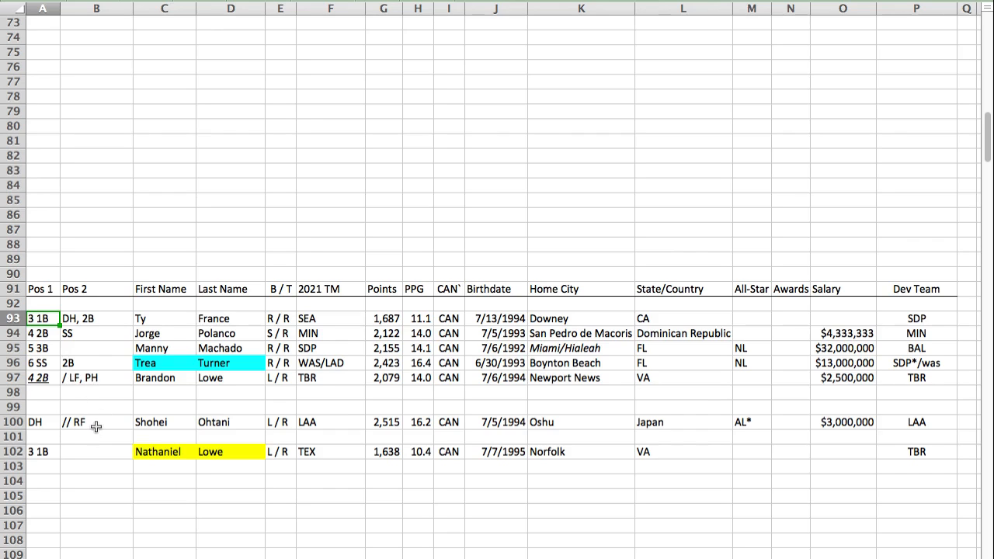
click(55, 422)
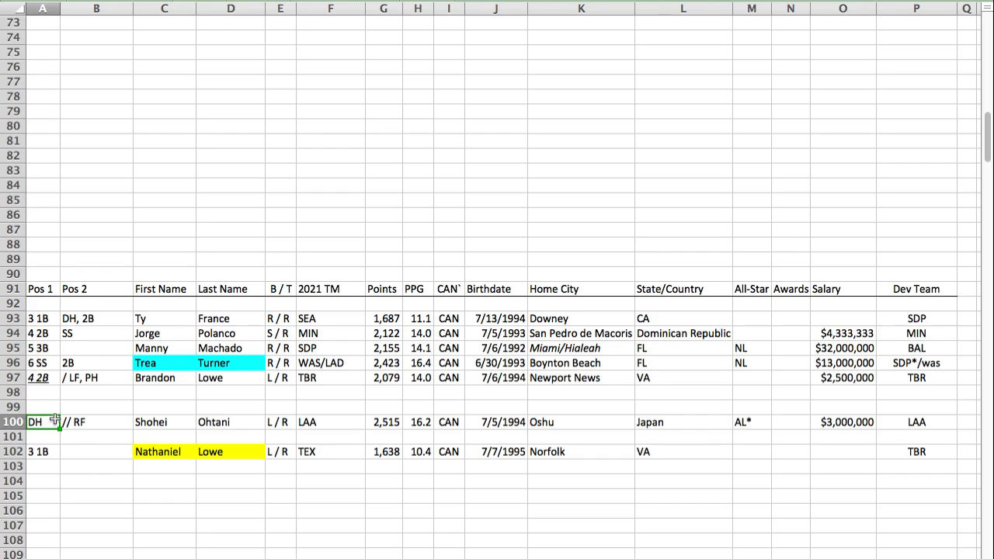
click(14, 422)
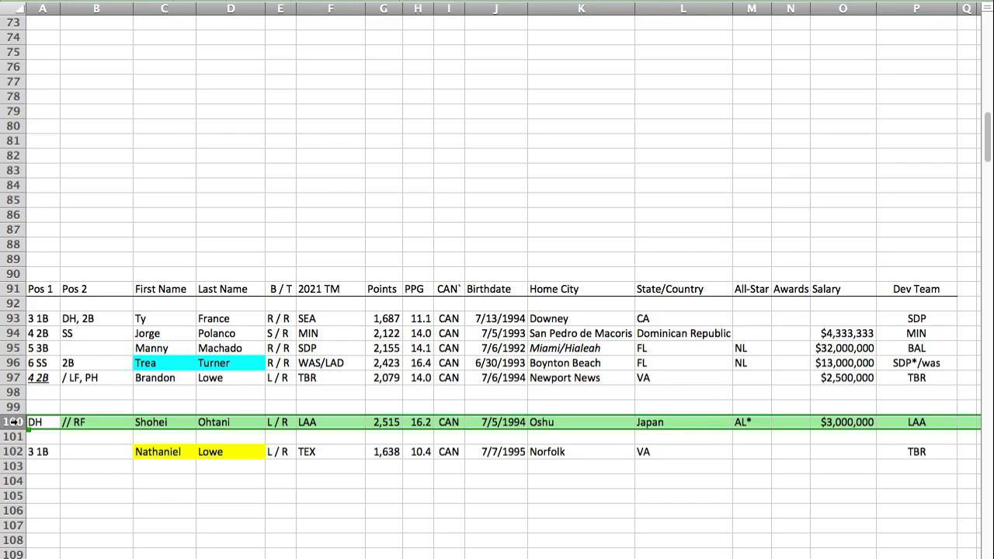
click(103, 422)
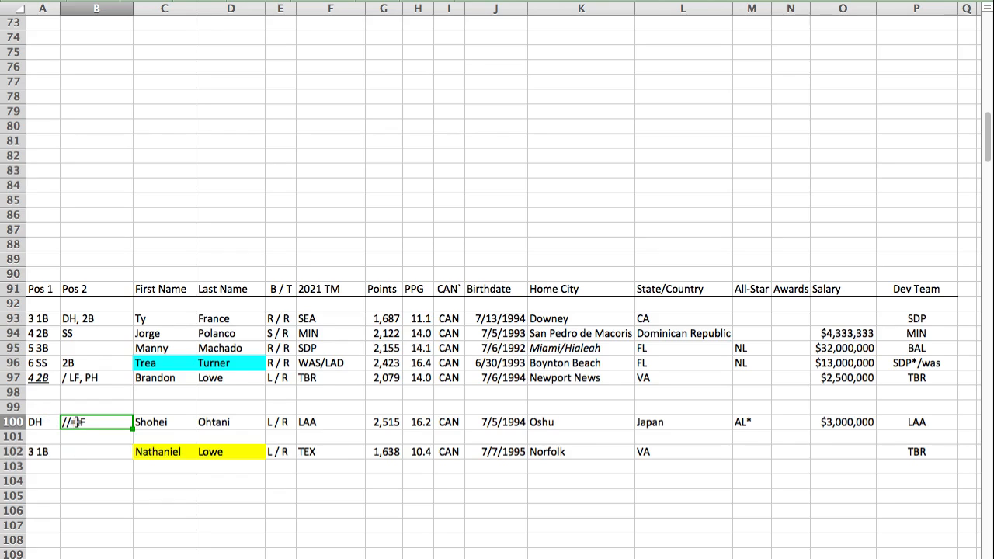
click(22, 423)
click(47, 466)
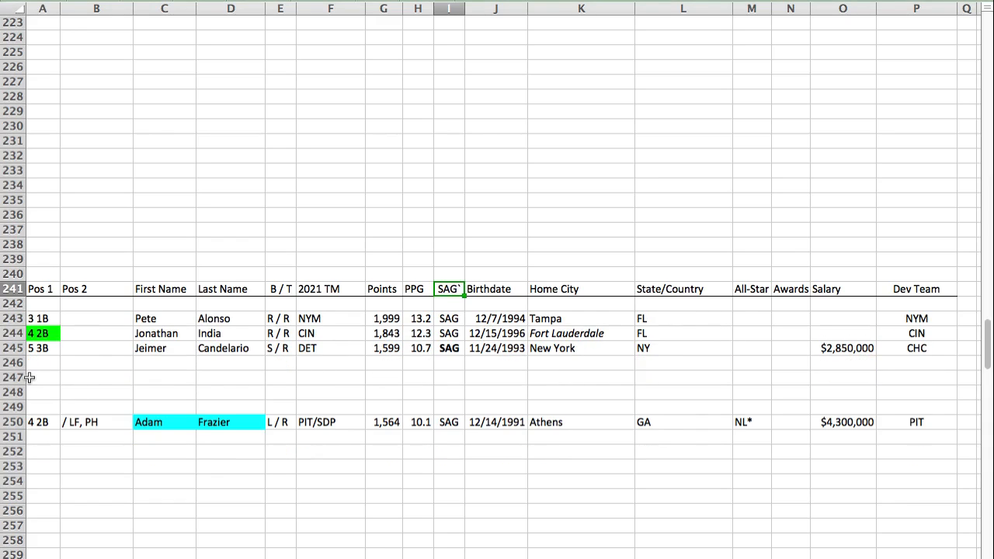
Step: Find the SAG section and paste Justin Turner's player row into row 240, above the header row
click(49, 272)
text(5 3B	/ PH	Justin	Turner	R / R	LAD	1,855	12.3	SAG	11/23/1984	Long Beach	CA	NL		$12,000,000	CIN*/bal)
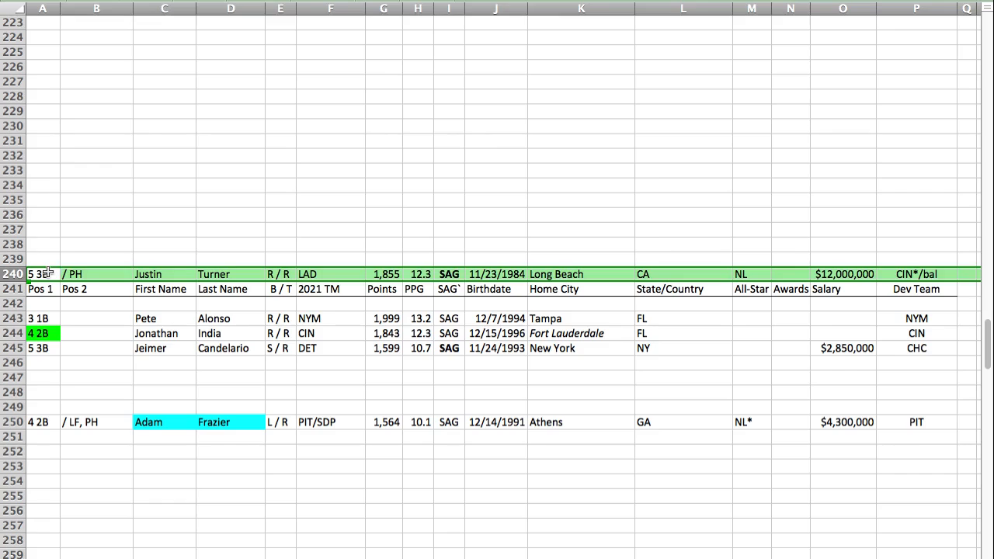
Step: Move Adam Frazier's row to row 247 of the SAG section and underline his primary position, 4 2B
click(6, 421)
drag(9, 418, 29, 378)
click(30, 378)
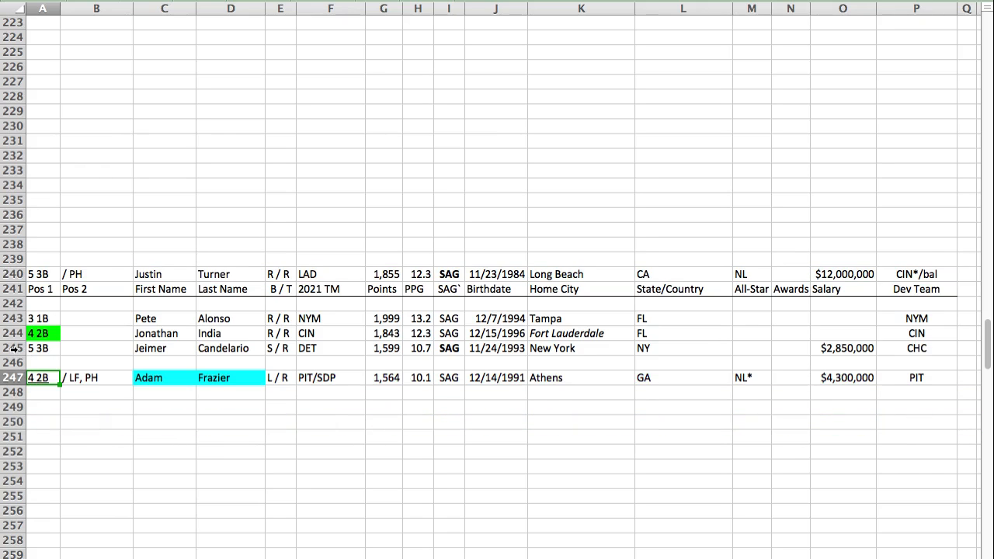
Step: Move Jeimer Candelario's row from row 245 to row 250 of the SAG section
click(14, 348)
key(super+c)
click(31, 422)
key(super+v)
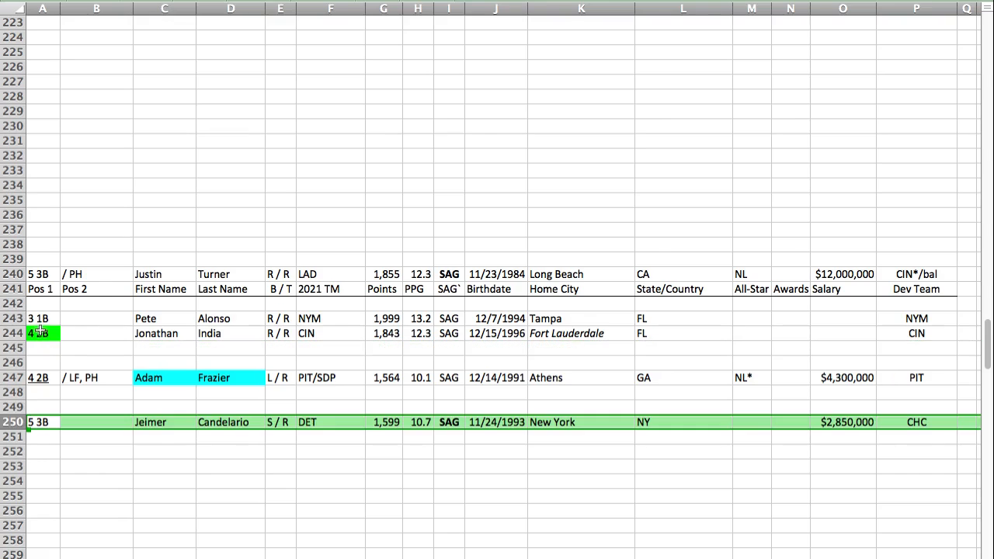
Step: Move Justin Turner's row from above the SAG header to row 245, below Jonathan India
click(13, 275)
key(super+x)
click(37, 351)
key(super+v)
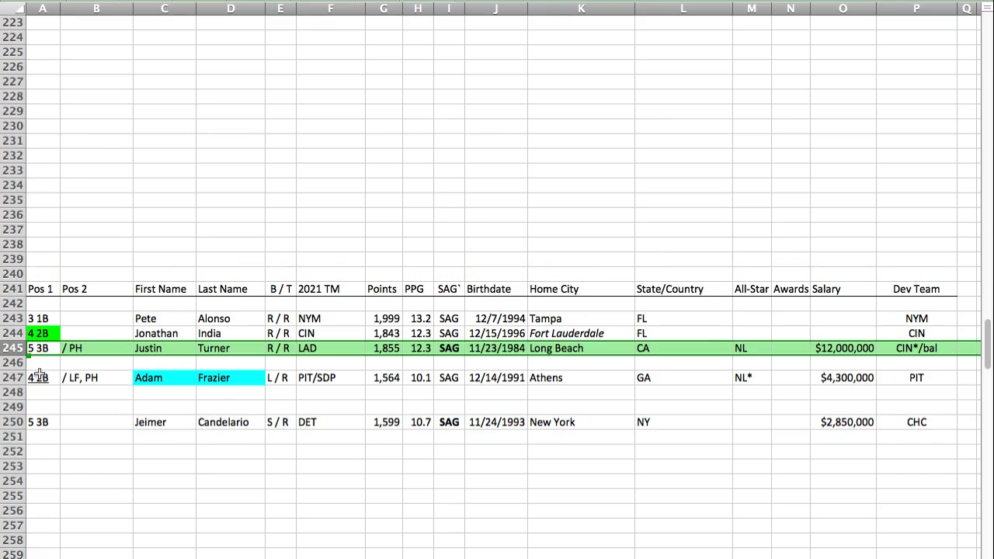
click(36, 351)
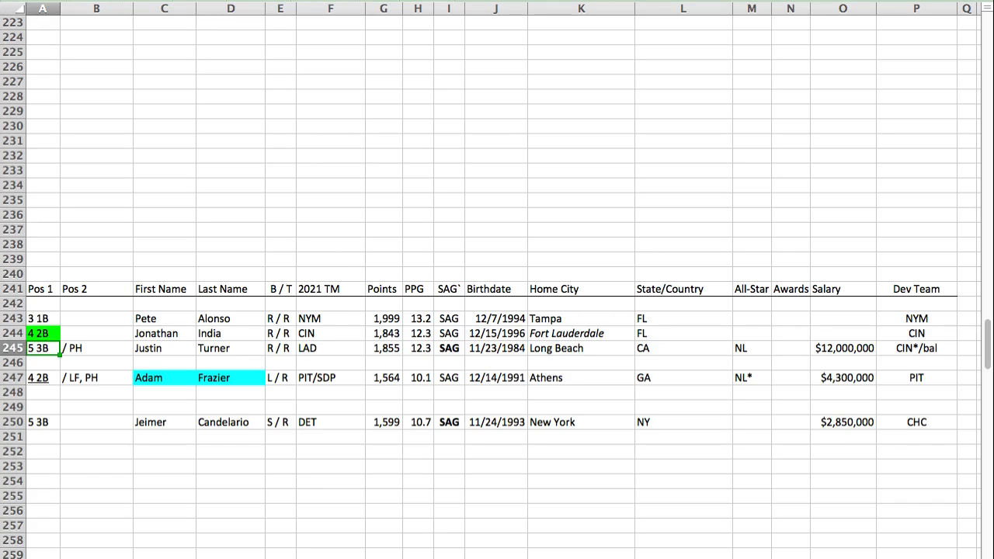
Step: Find the GEM section and paste Yuli Gurriel's player row into row 63, above Cesar Hernandez
key(Return)
key(Down)
key(Down)
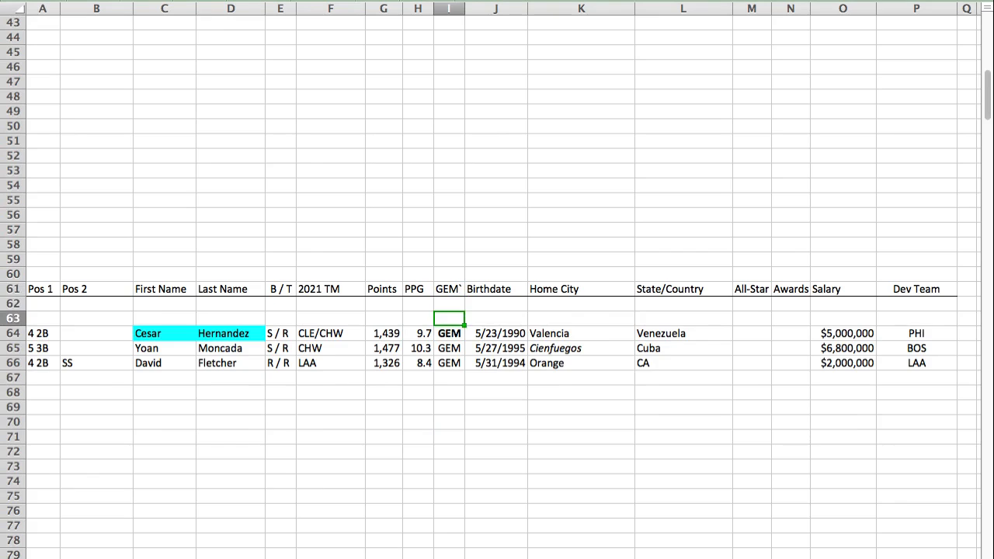
key(Home)
key(super+v)
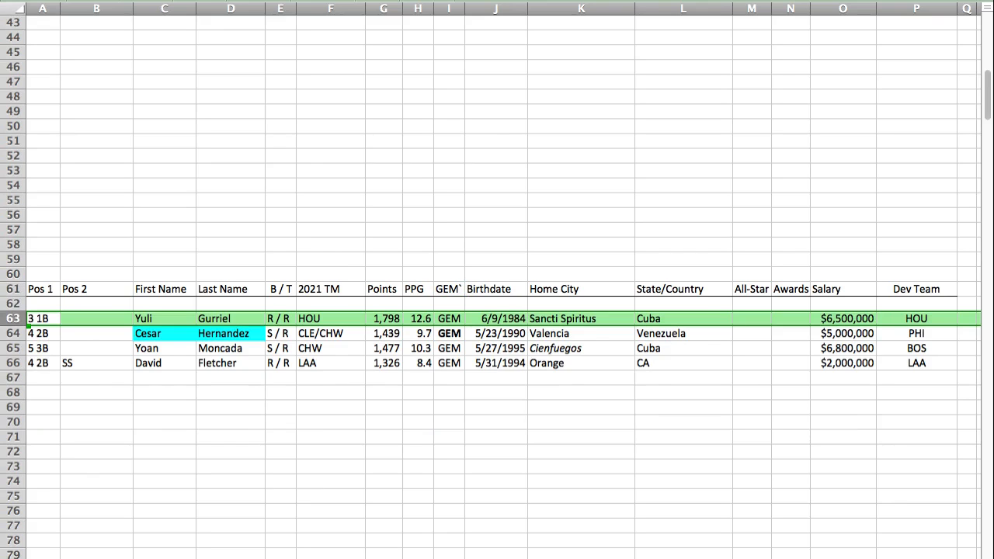
click(37, 323)
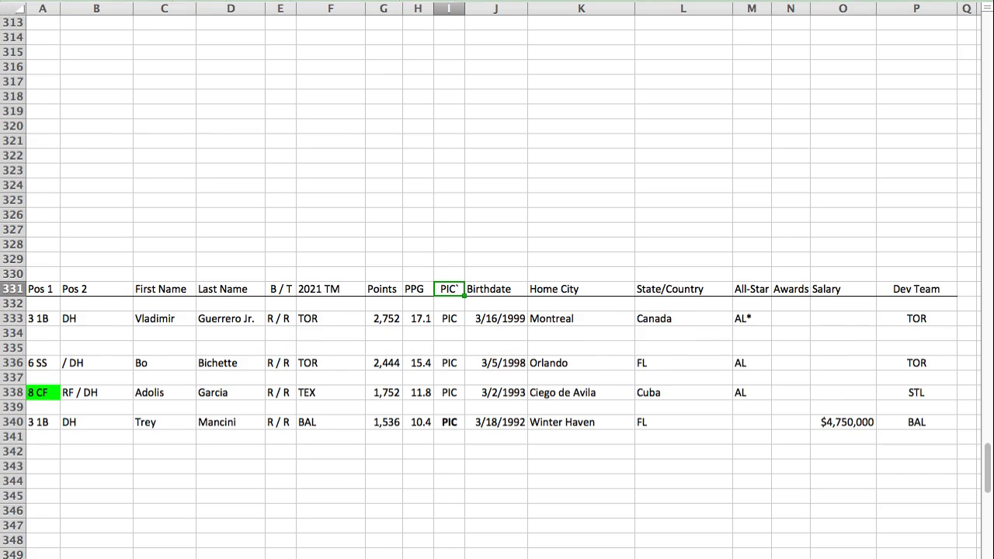
Step: Paste Randy Arozarena's player row into row 337 of the PIC section, between Bo Bichette and Adolis Garcia
click(36, 379)
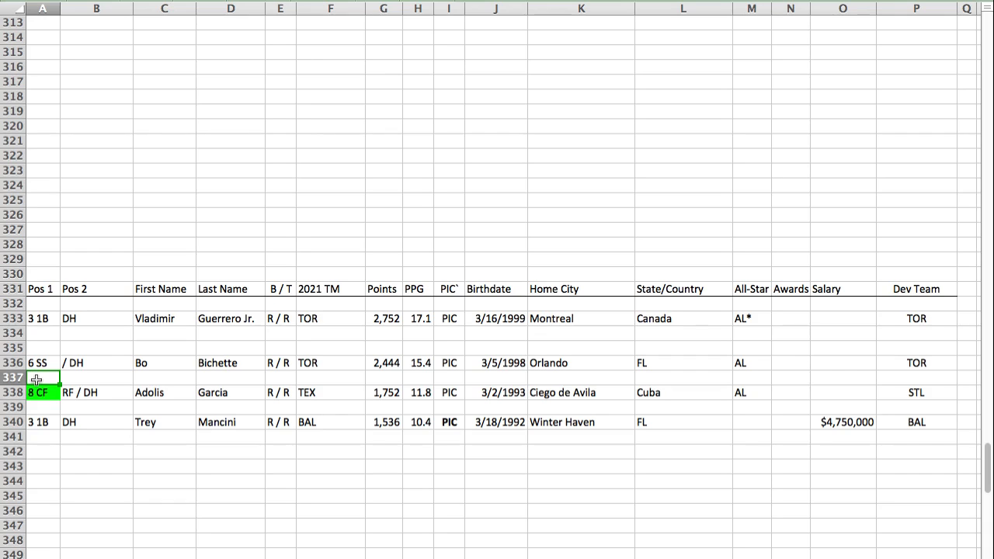
key(super+v)
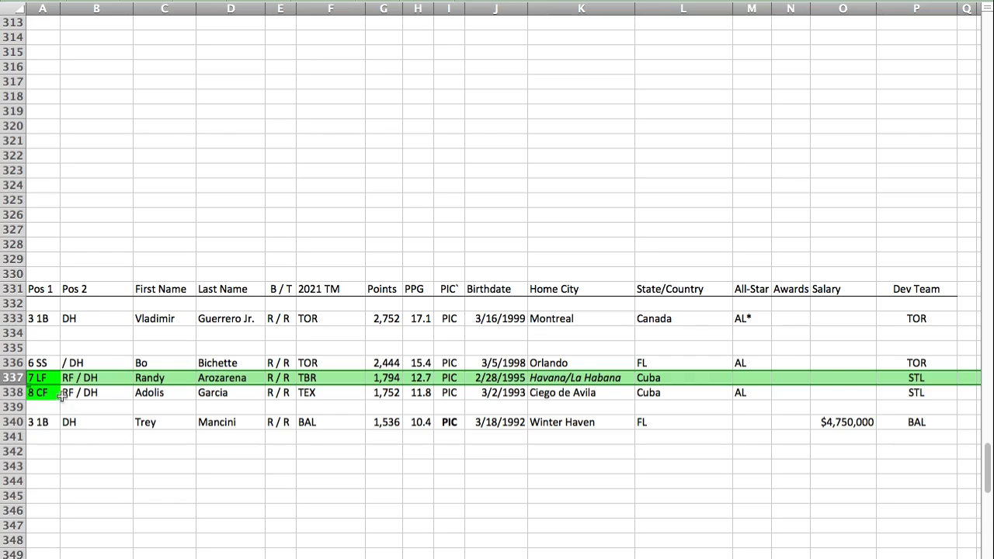
click(45, 377)
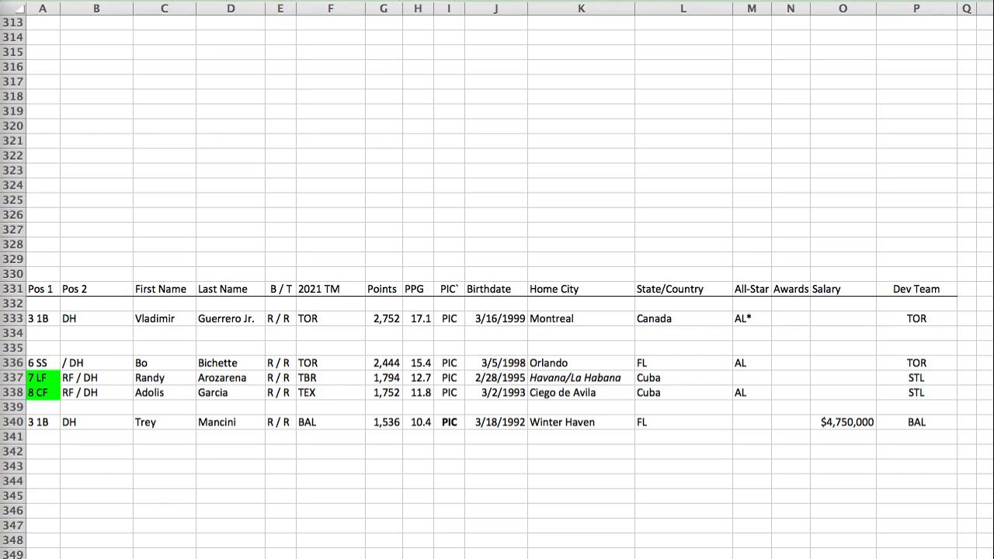
Step: Find the TAU section and paste Alex Verdugo's player row into row 37, above Aaron Judge
key(super+Tab)
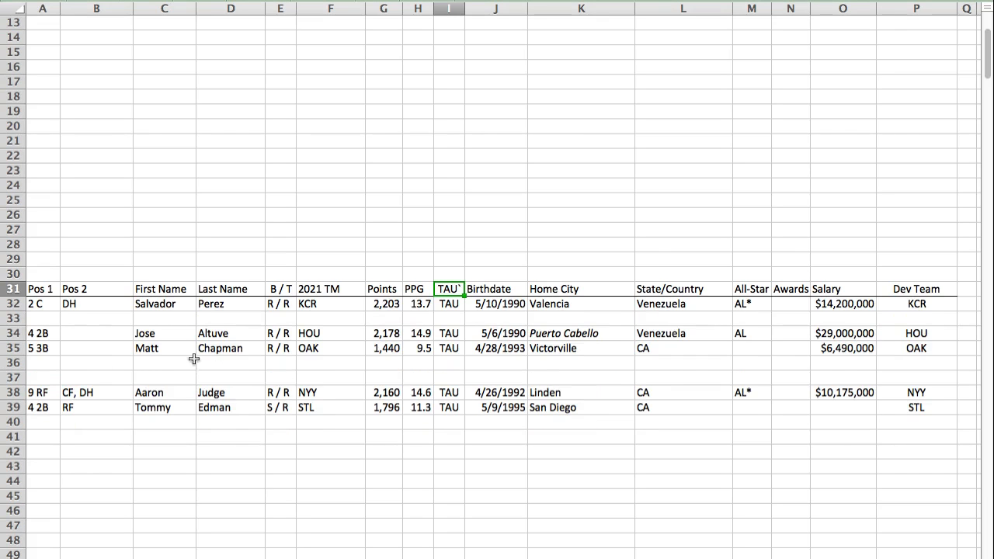
click(40, 378)
scroll(43, 379, up, 1)
scroll(92, 451, down, 1)
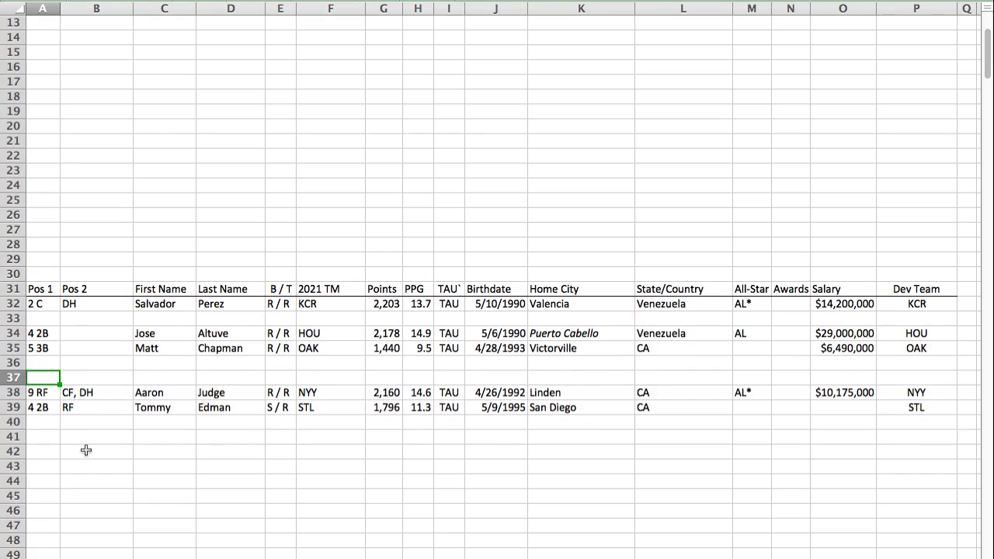
key(super+v)
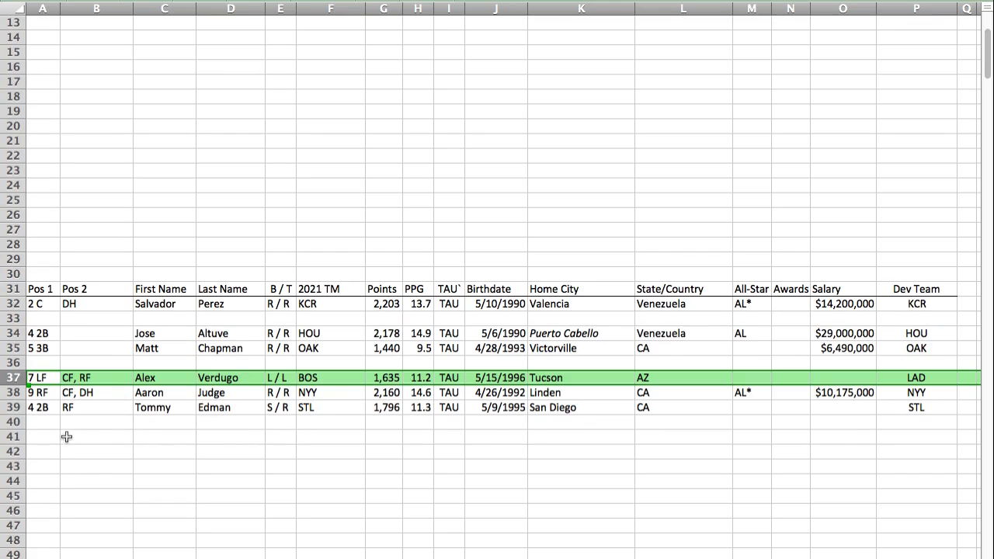
click(40, 423)
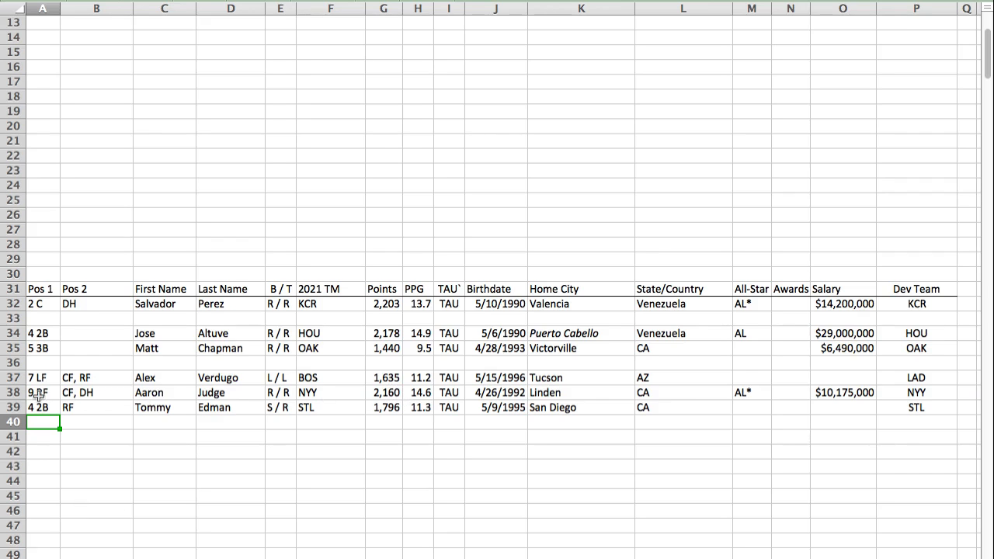
Step: Find the LIB section and paste Xander Bogaerts's player row into row 186, above Myles Straw
key(super+Tab)
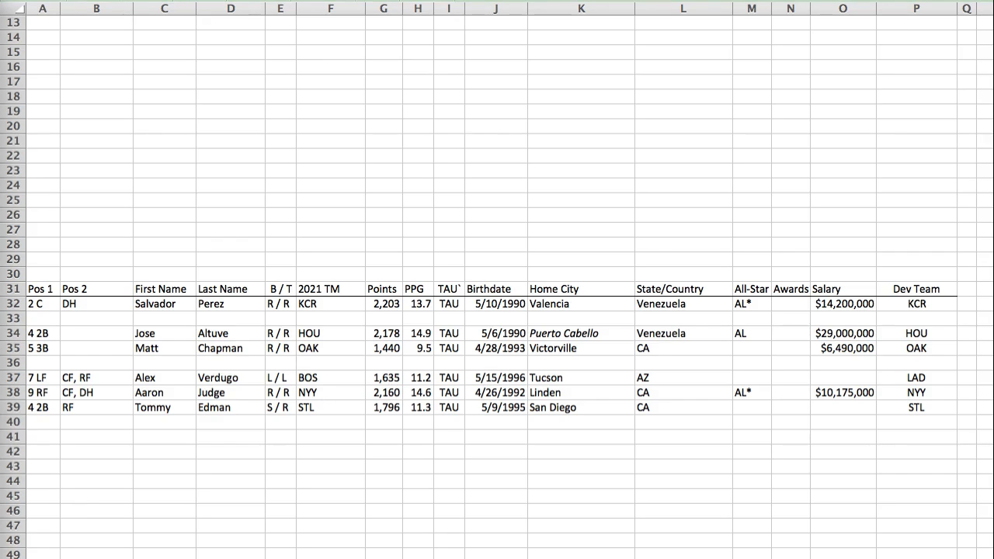
key(super+Tab)
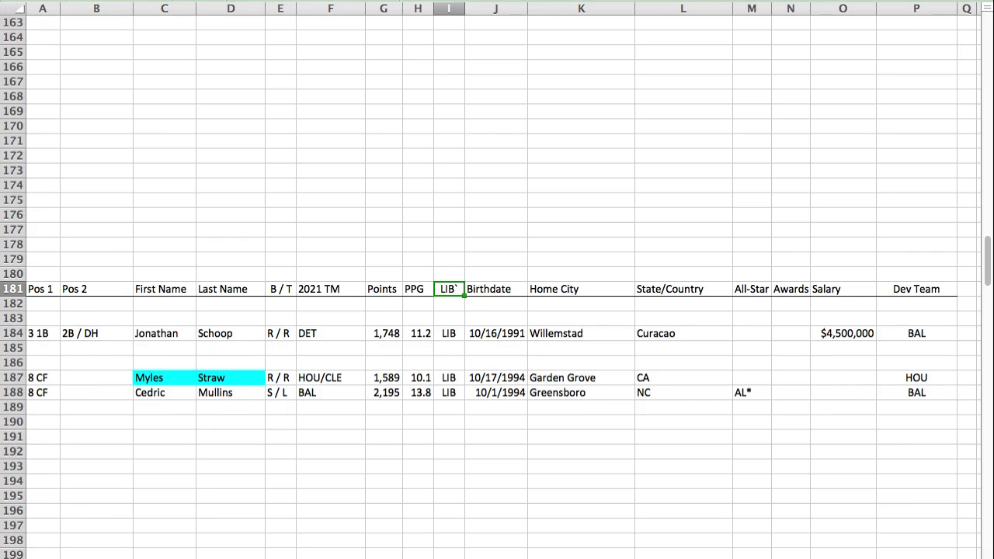
click(35, 357)
key(super+v)
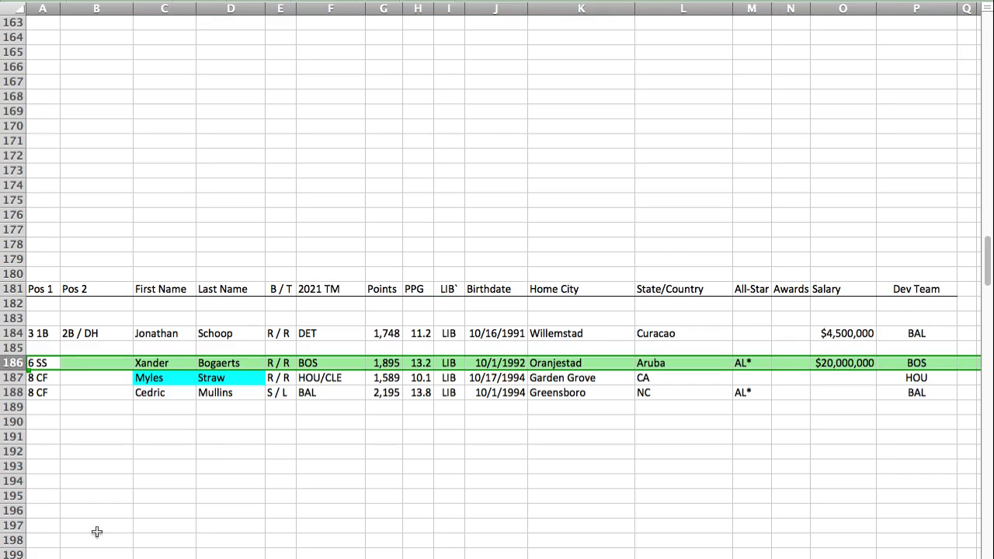
key(Left)
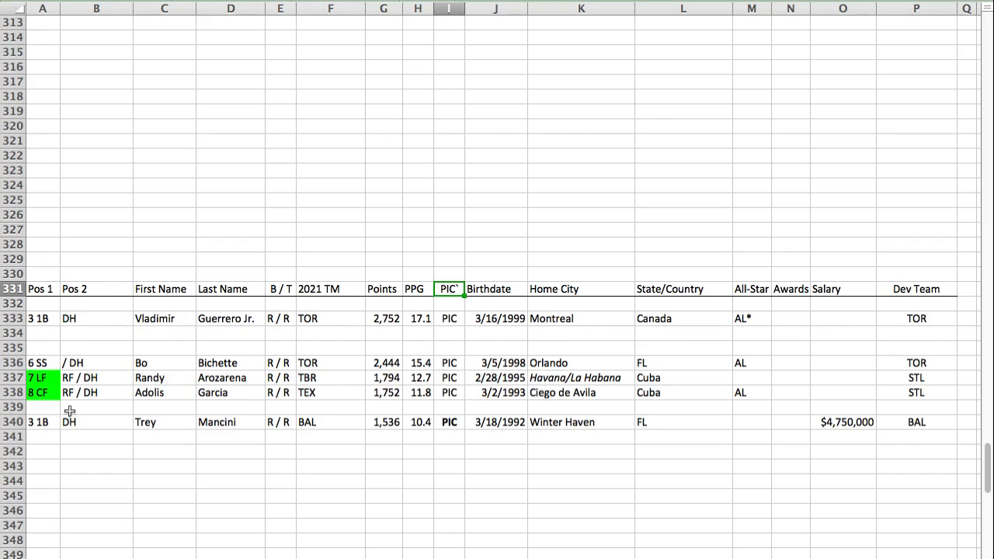
Step: Paste Jorge Soler's player row into row 339 of the PIC section, between Adolis Garcia and Trey Mancini
click(36, 406)
key(super+v)
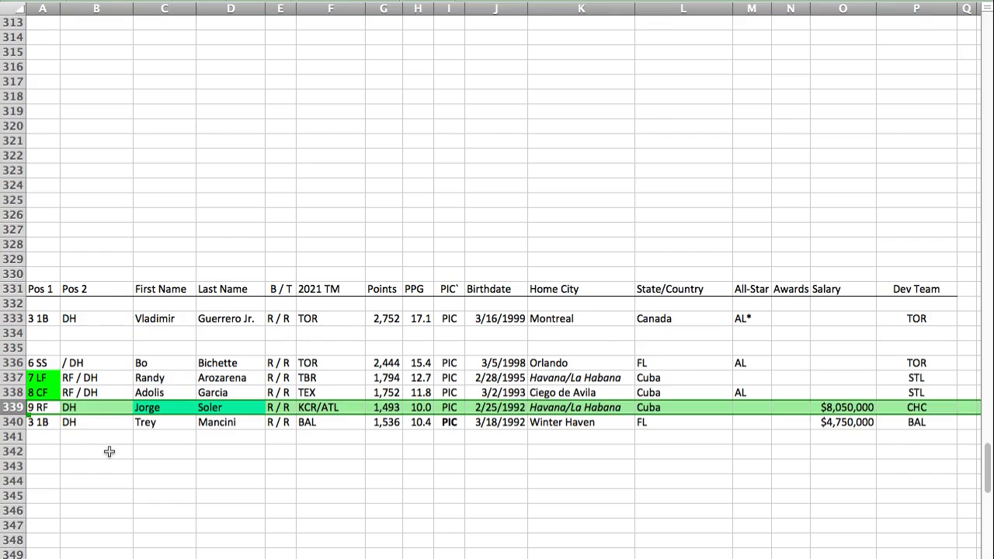
click(33, 406)
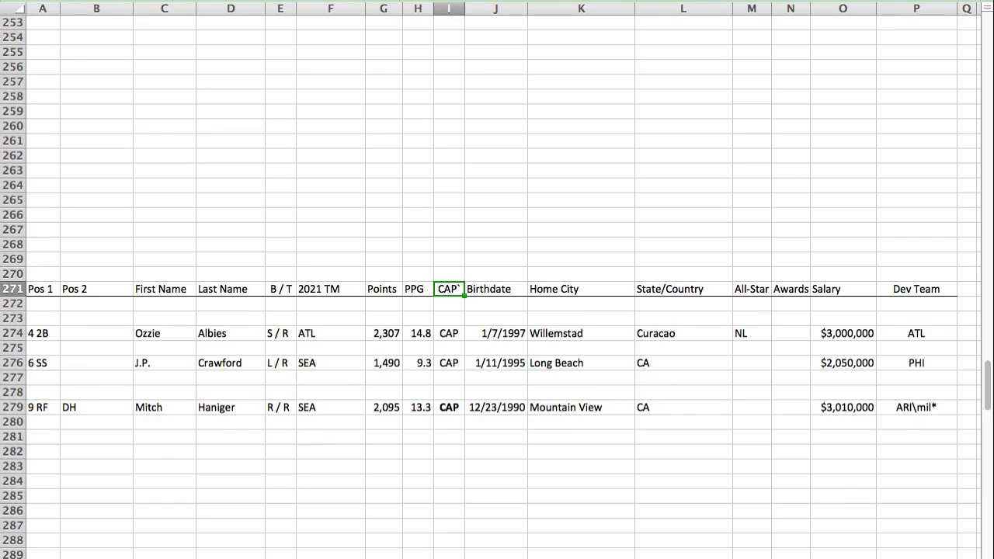
Step: Paste Eduardo Escobar's player row into row 275 of the CAP section, between Ozzie Albies and J.P. Crawford
click(45, 349)
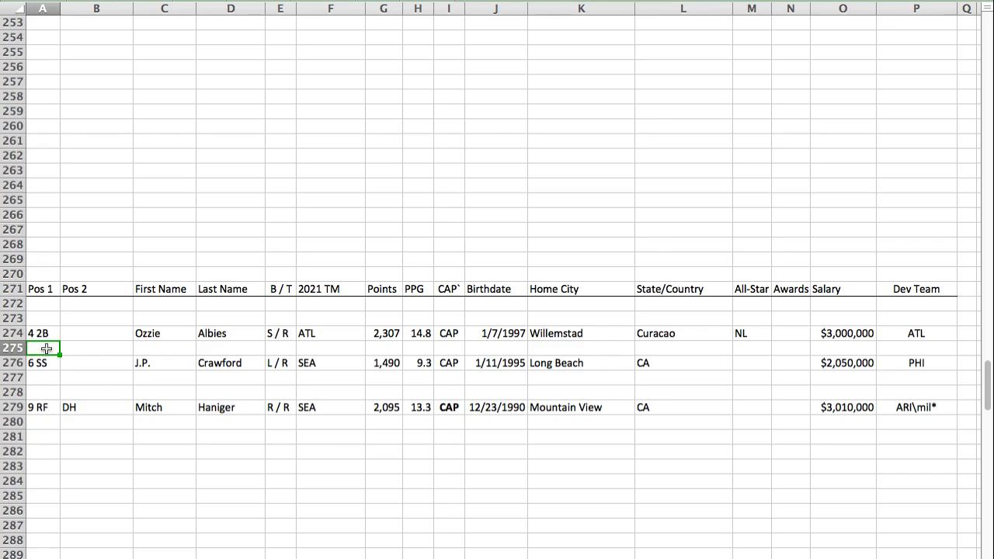
text(5 3B	2B / 1B	Eduardo	Escobar	S / R	ARI/MIL	1,750	12.0	CAP	1/5/1989	La Pica	Venezuela	NL		$7,666,667	CHW)
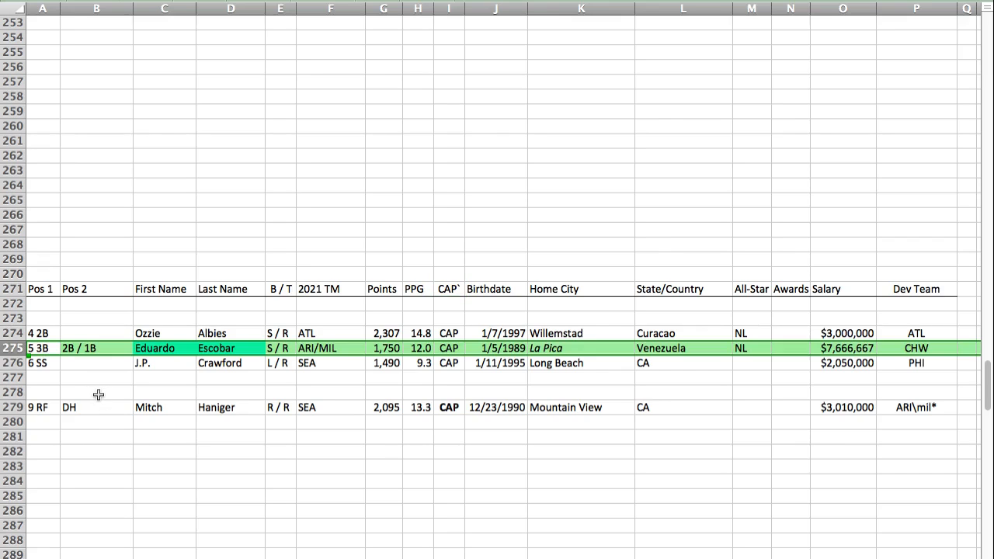
click(42, 350)
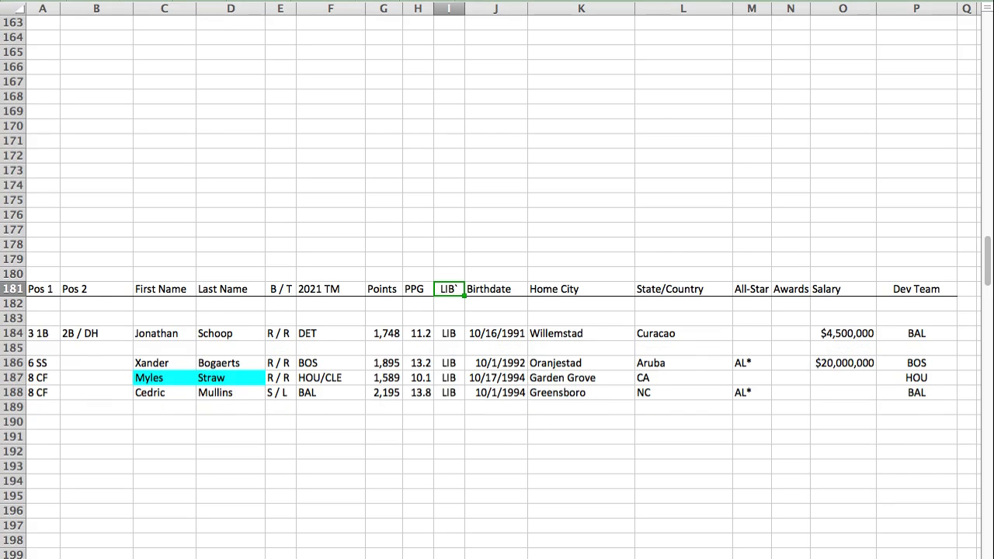
Step: Paste Bryce Harper's player row into row 189 of the LIB section, below Cedric Mullins
click(46, 409)
text(9 RF		Bryce	Harper	L / R	PHI	2,369	16.8	LIB	10/16/1992	Las Vegas	NV			$27,538,462	WAS)
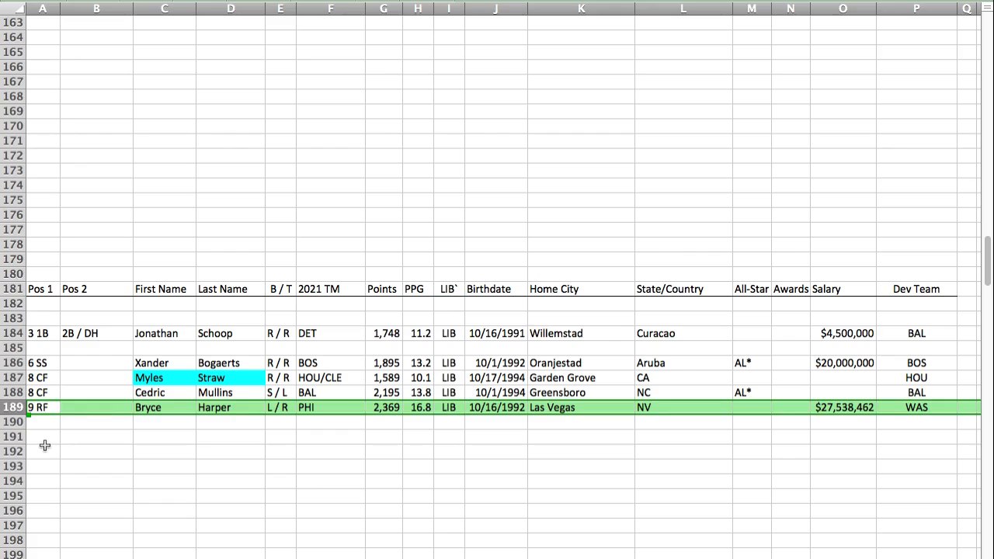
key(Left)
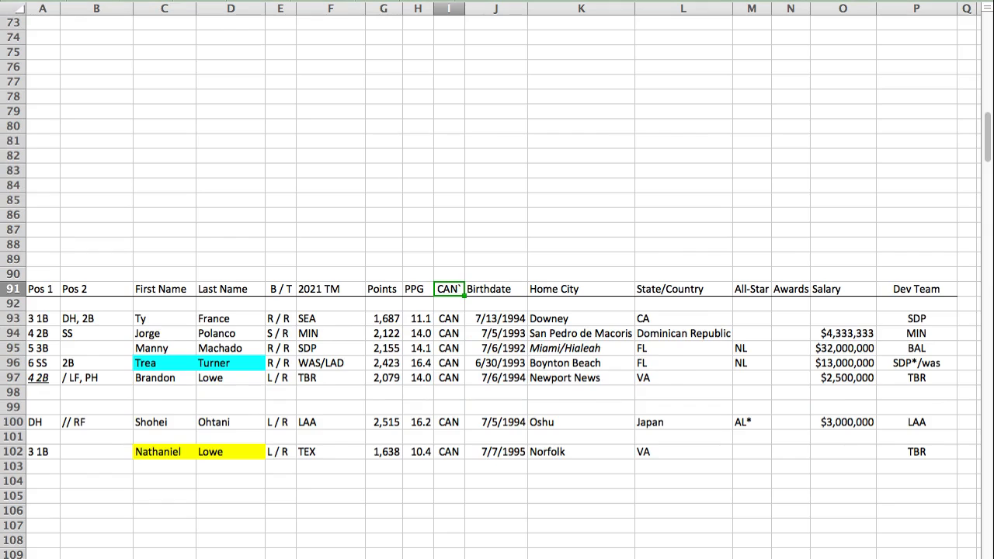
Step: Paste Yordan Alvarez's player row into row 99 of the CAN section, and move it up to row 97, below Trea Turner
click(51, 407)
text(DH	LF	Yordan	Alvarez	L / R	HOU	2,032	14.1	CAN	6/27/1997	Las Tunas	Cuba				HOU)
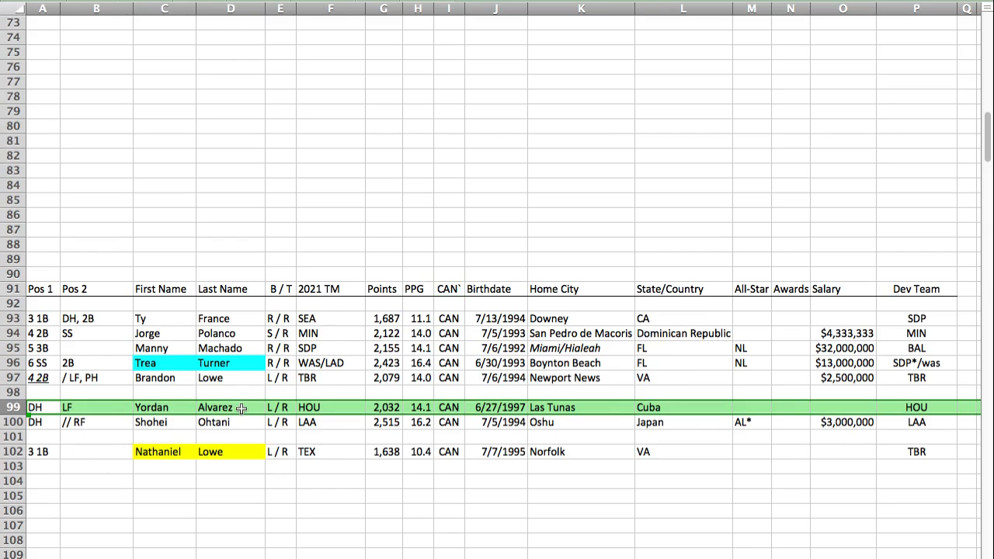
key(super+c)
click(54, 377)
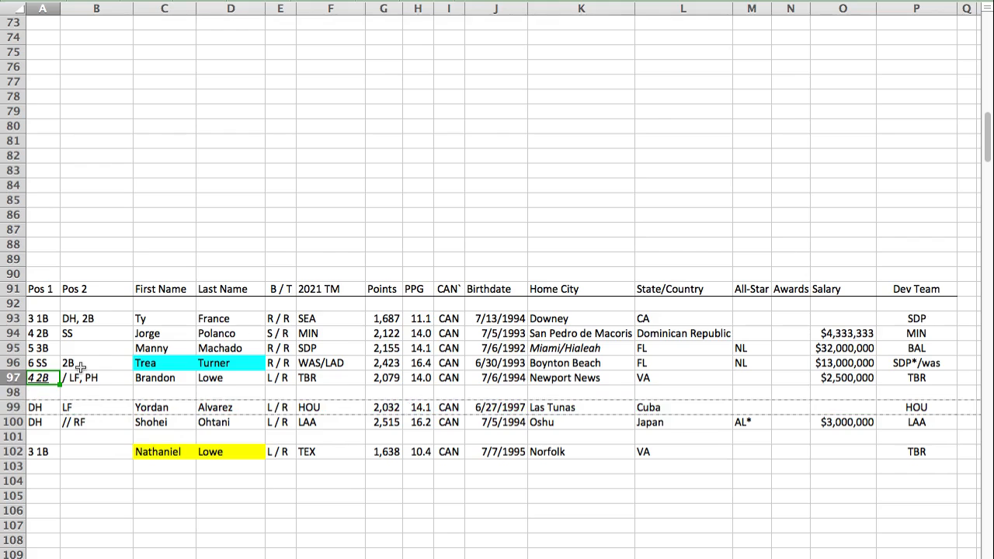
key(super+shift+equal)
Step: Move Brandon Lowe's row down to row 99 of the CAN section, directly above Shohei Ohtani
click(9, 392)
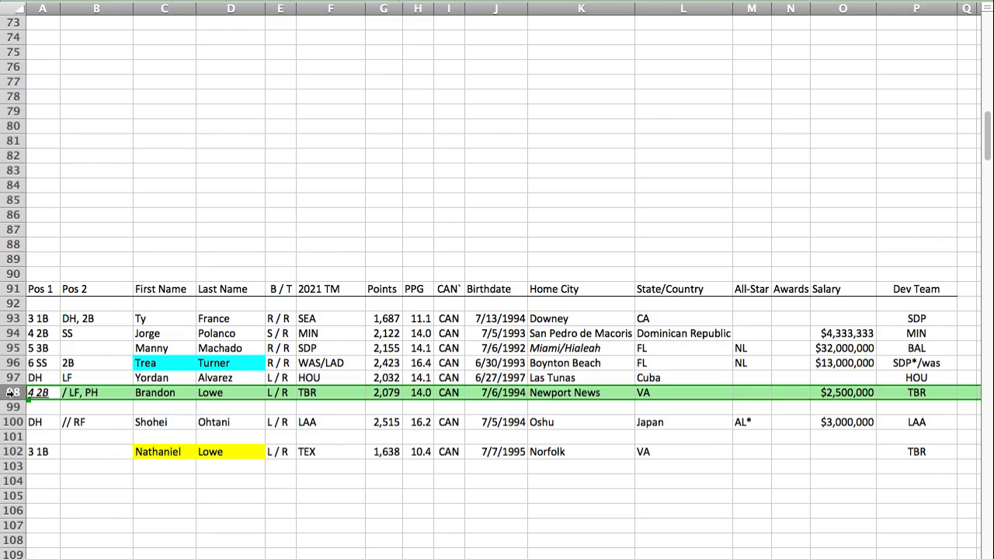
drag(33, 398, 37, 407)
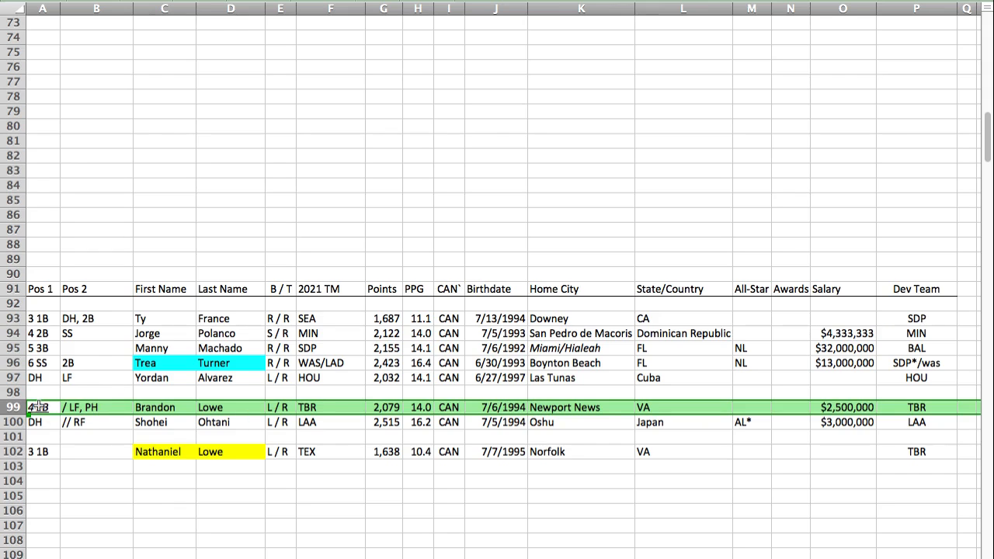
click(239, 449)
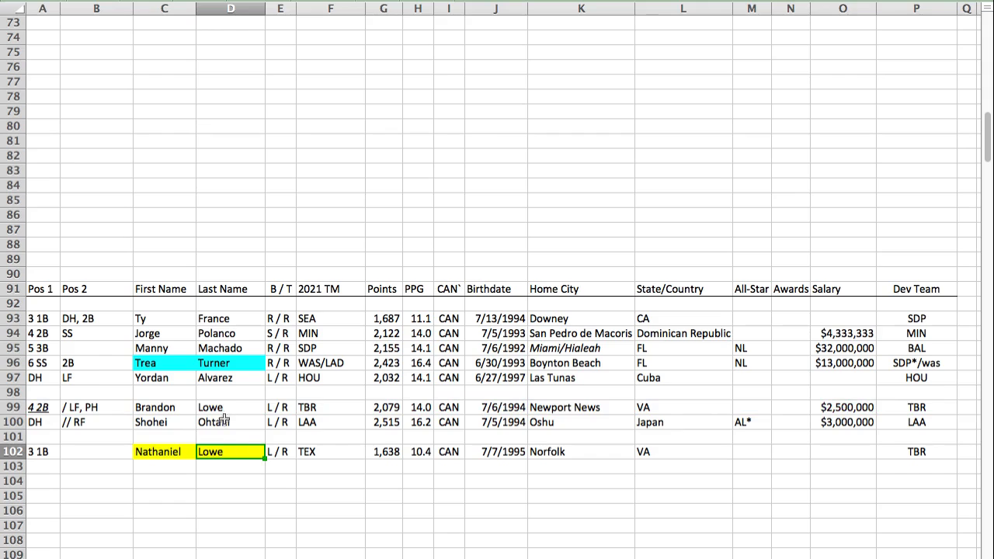
super+click(223, 410)
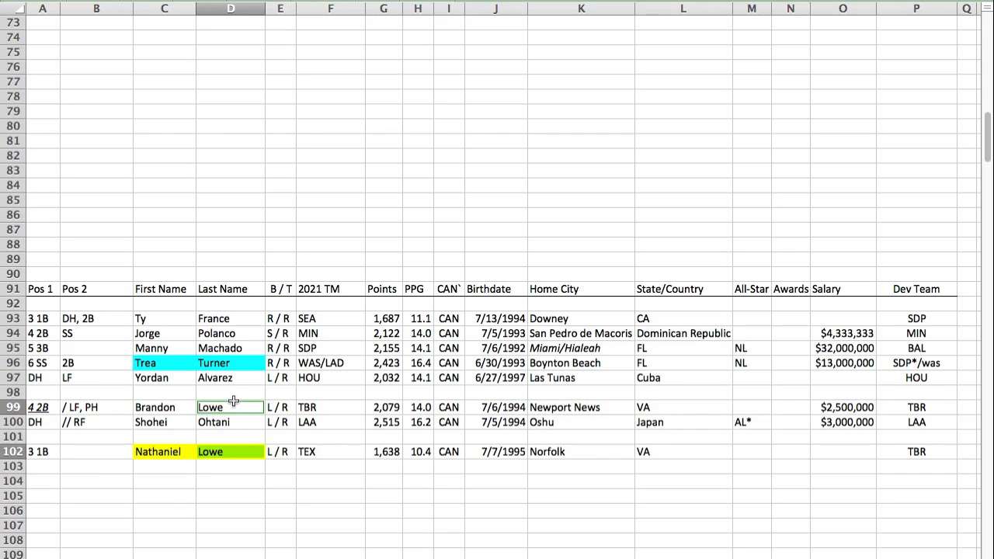
key(Return)
click(45, 410)
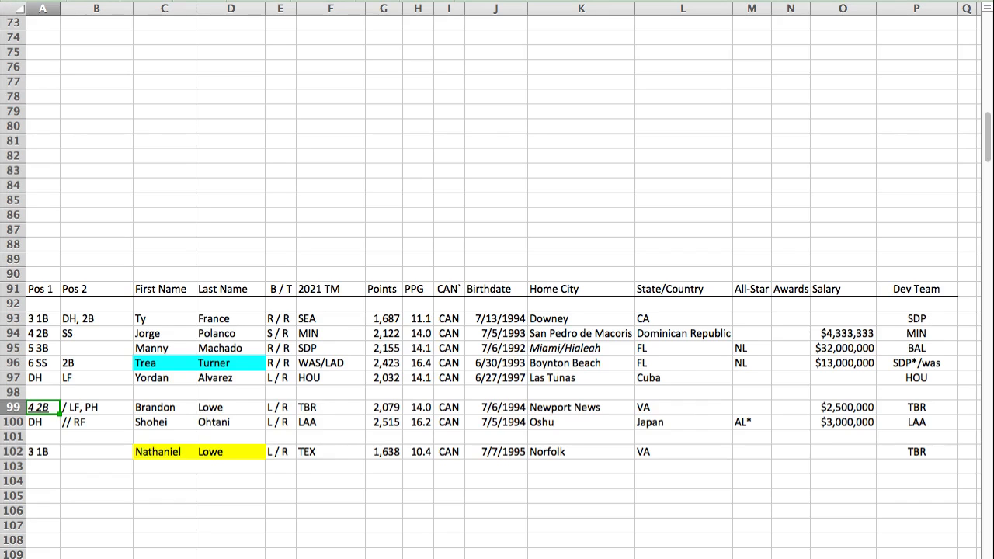
Step: Paste Ryan McMahon's player row into row 252 of the SAG section, below Jeimer Candelario
key(Return)
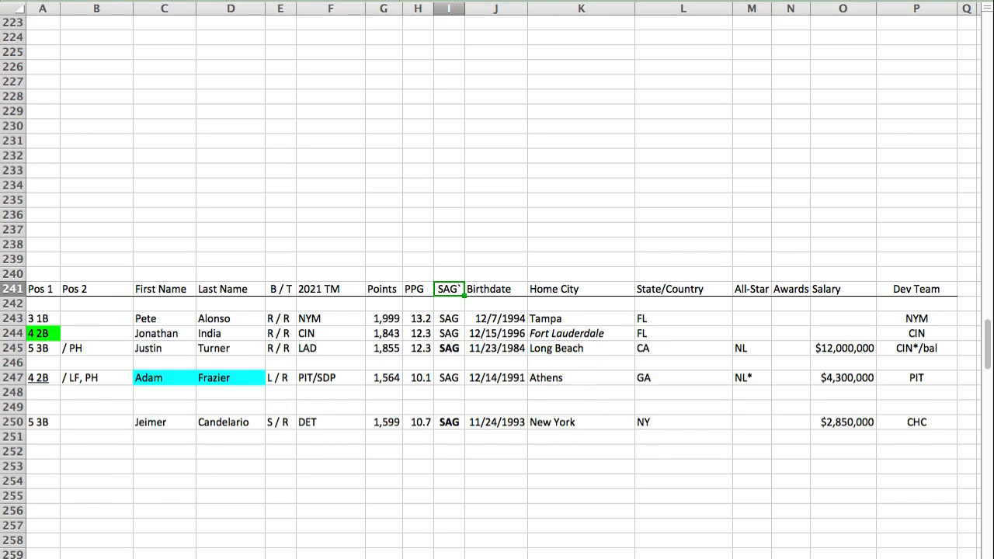
click(40, 449)
key(super+v)
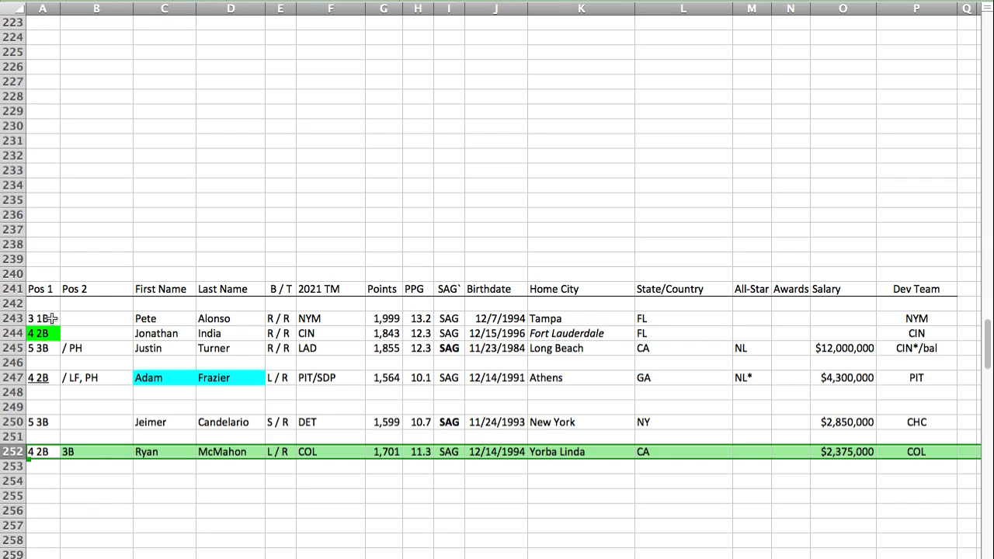
Step: Swap the two lowest SAG rows so Ryan McMahon is in row 250 and Jeimer Candelario in row 252
key(super+c)
key(Up)
key(Up)
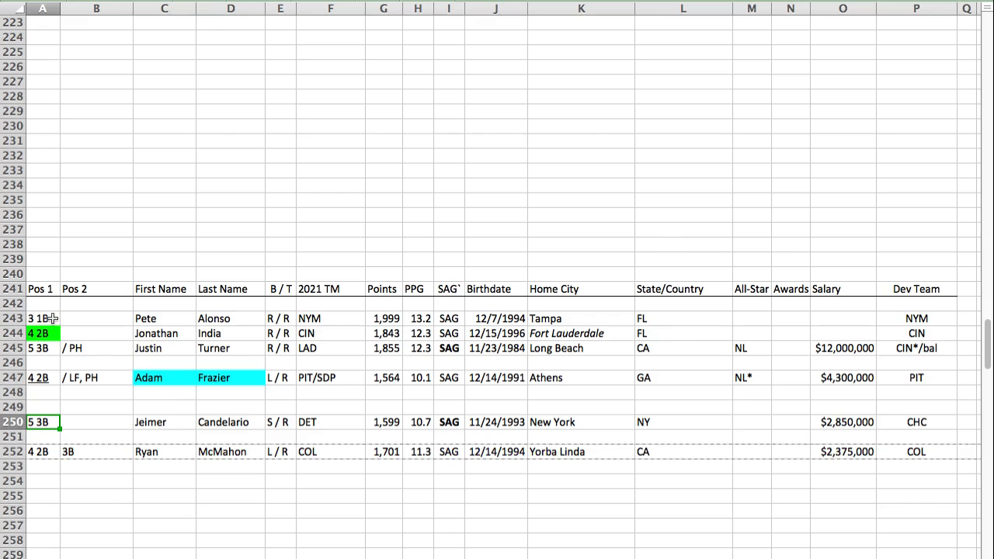
key(super+shift+equal)
click(23, 437)
key(super+x)
click(34, 457)
key(super+v)
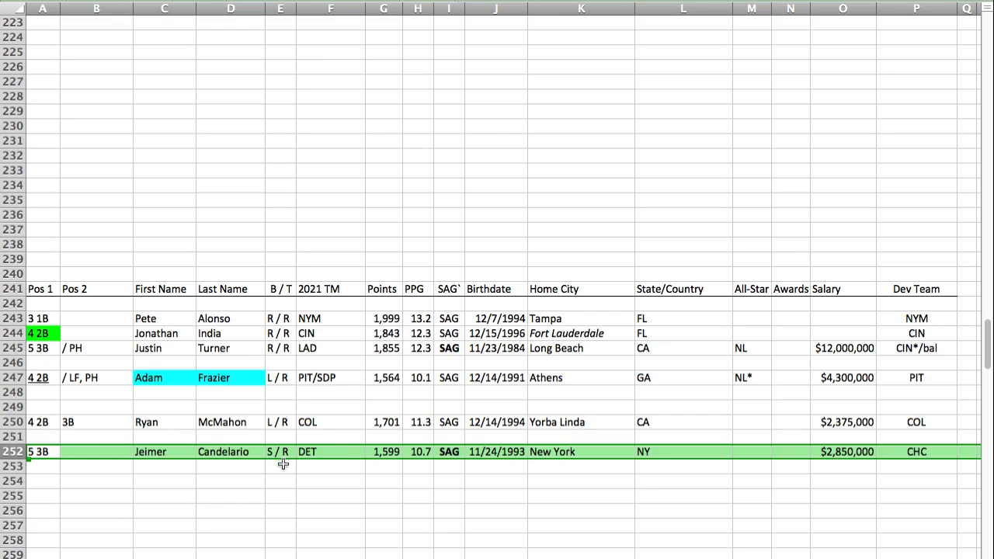
click(35, 454)
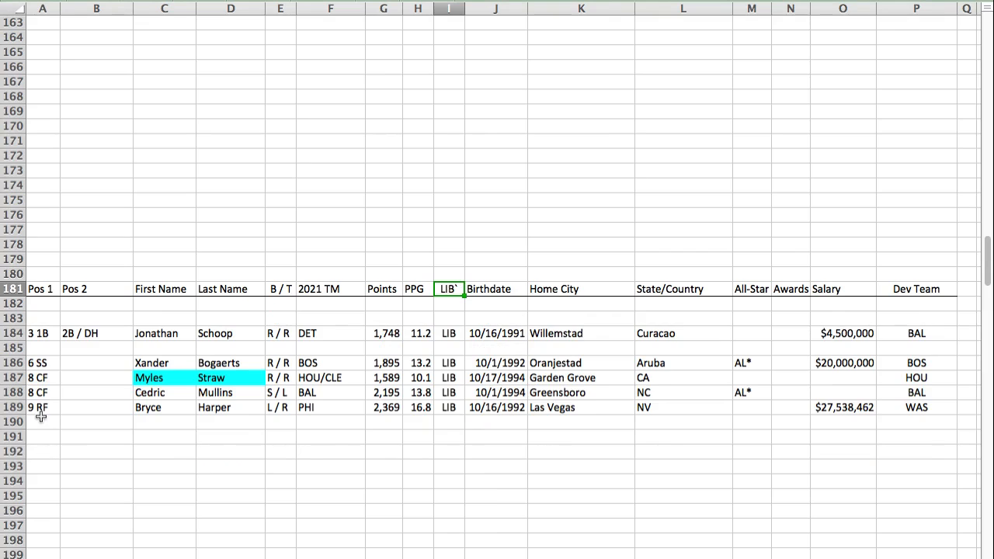
Step: Paste Teoscar Hernandez's player row into row 190 of the LIB section, below Bryce Harper
click(41, 421)
key(super+v)
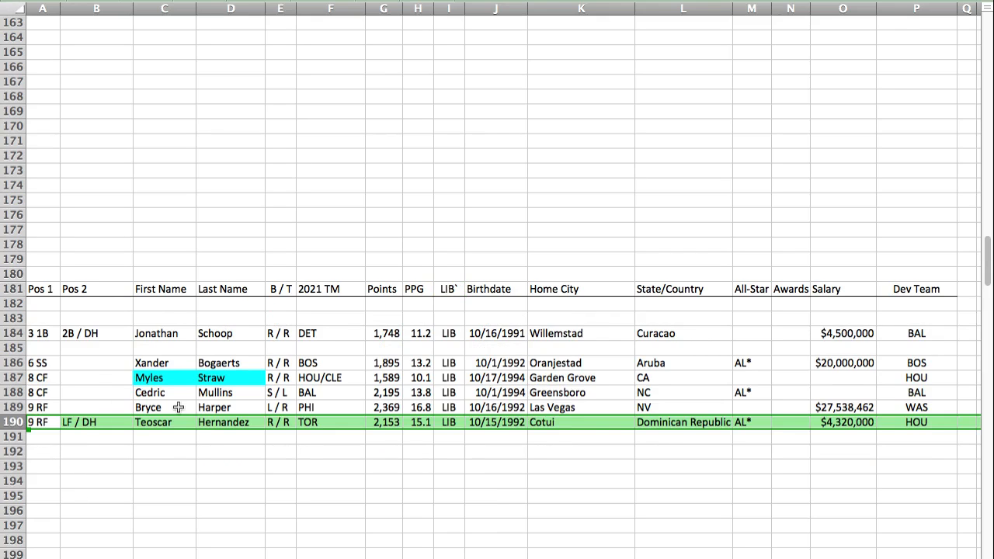
click(222, 384)
drag(223, 384, 225, 422)
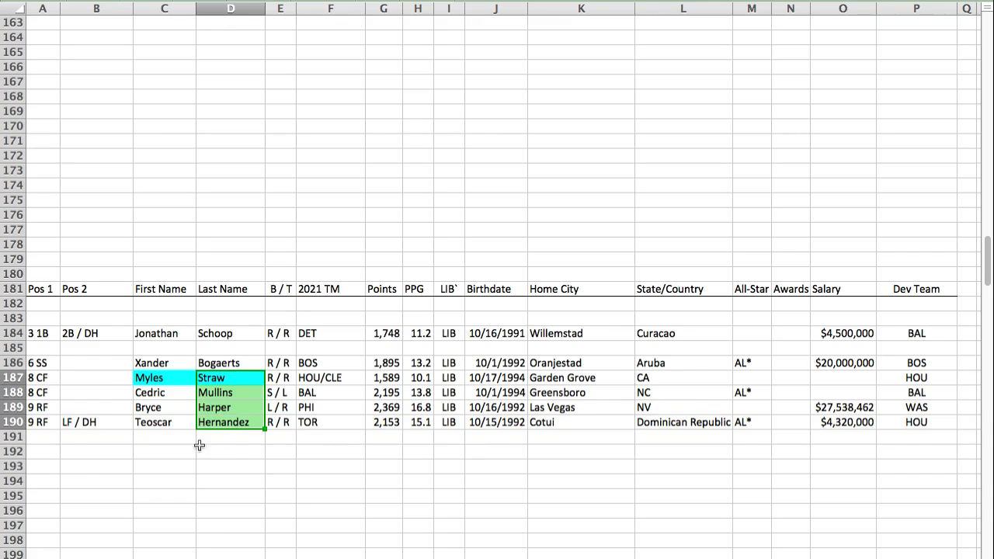
click(158, 422)
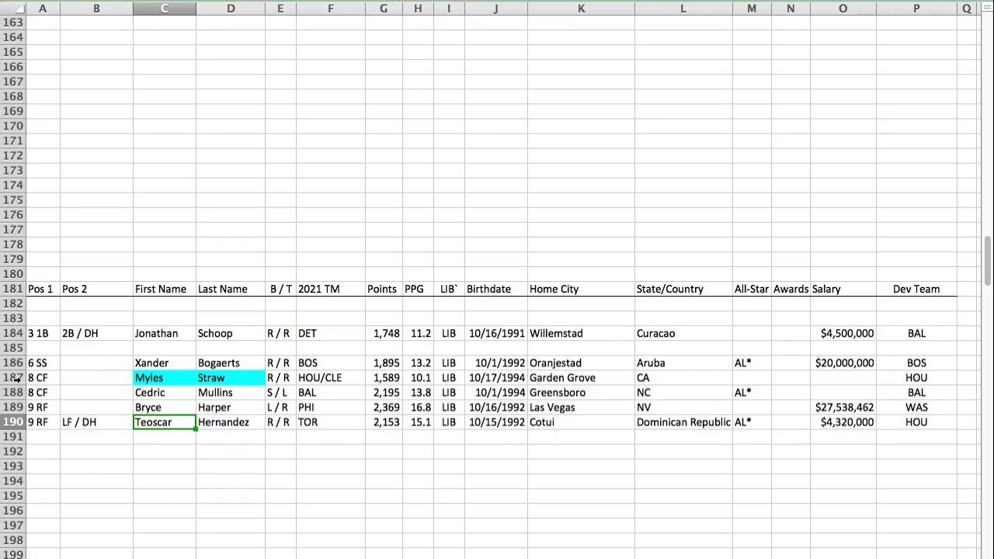
Step: Swap Teoscar Hernandez and Myles Straw in the LIB section, putting Hernandez in row 187 and Straw in row 190
click(16, 422)
drag(35, 429, 44, 451)
click(16, 372)
mouse_move(35, 385)
mouse_down()
mouse_move(34, 427)
mouse_move(35, 375)
mouse_up()
click(26, 452)
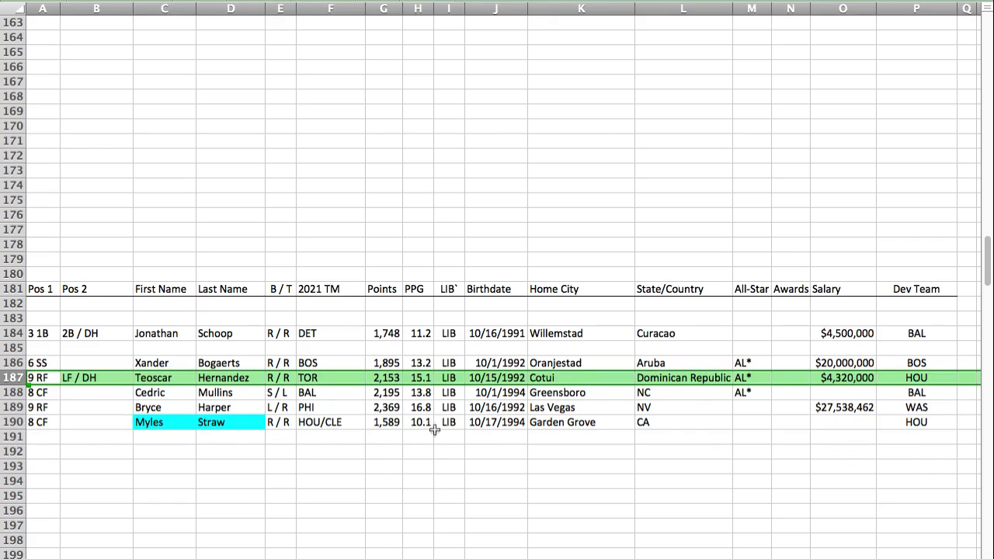
click(397, 420)
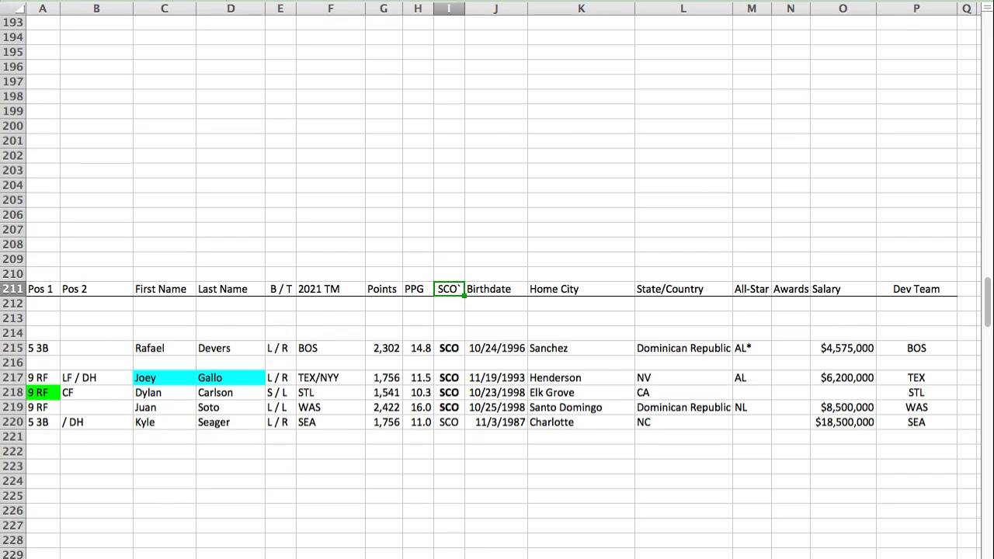
Step: Paste Trevor Story's player row into row 216 of the SCO section, between Rafael Devers and Joey Gallo
click(44, 360)
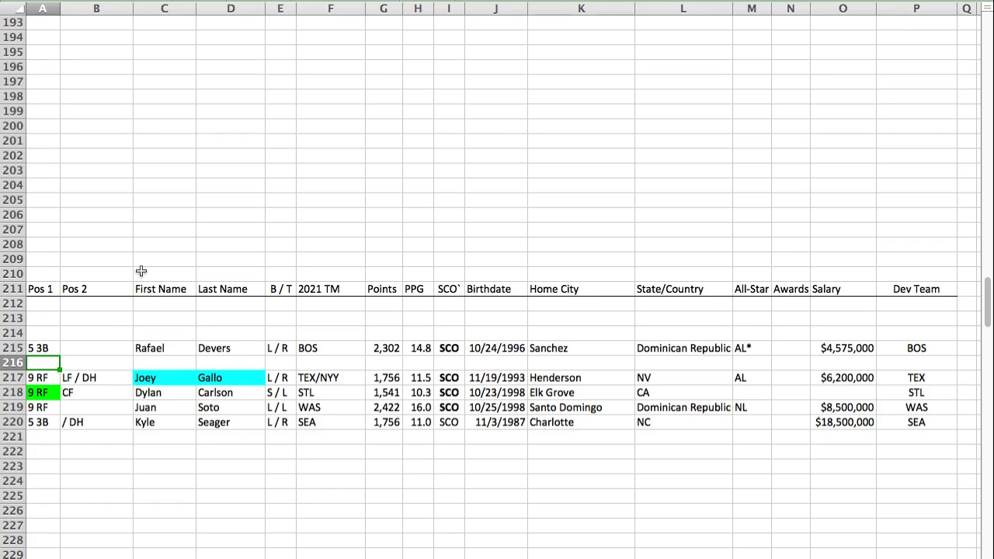
key(super+v)
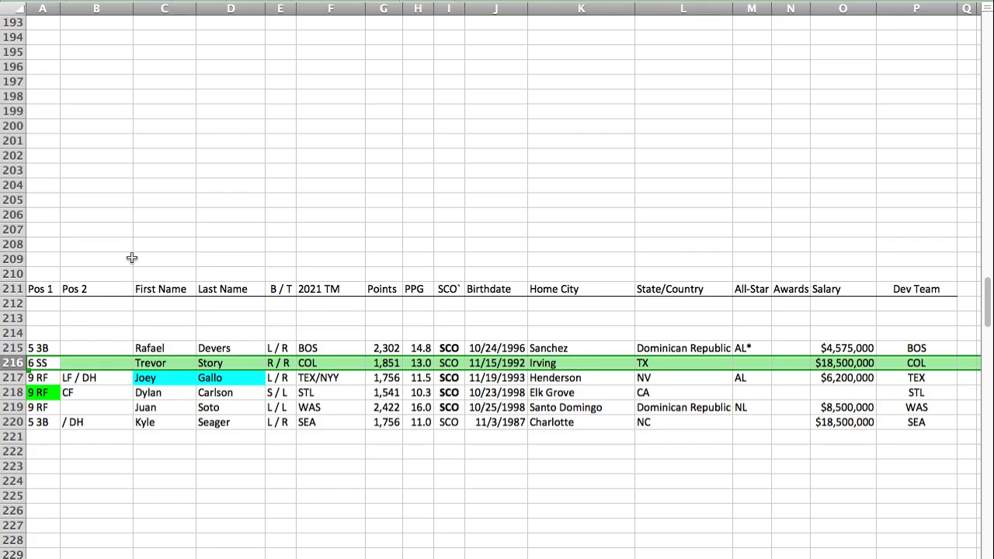
key(super+Tab)
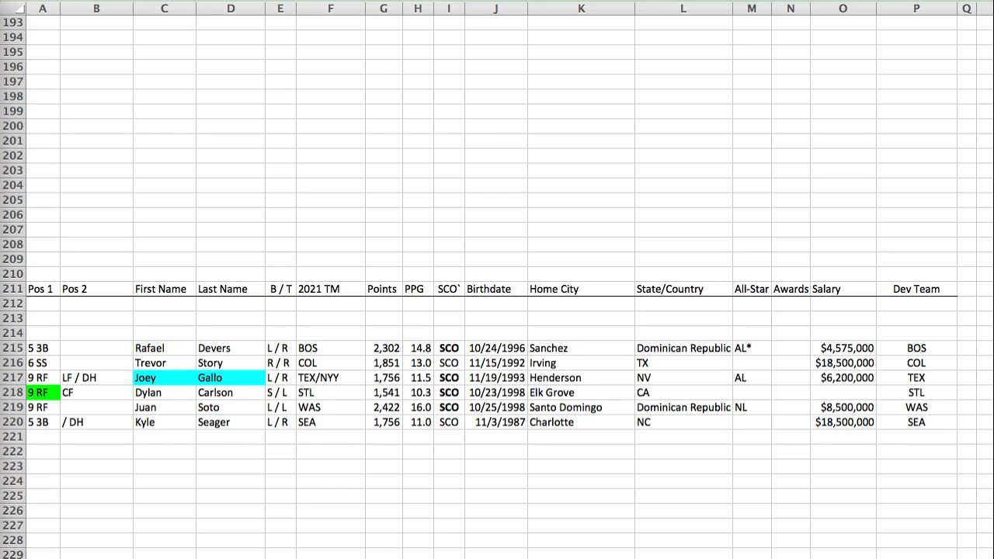
key(super+Tab)
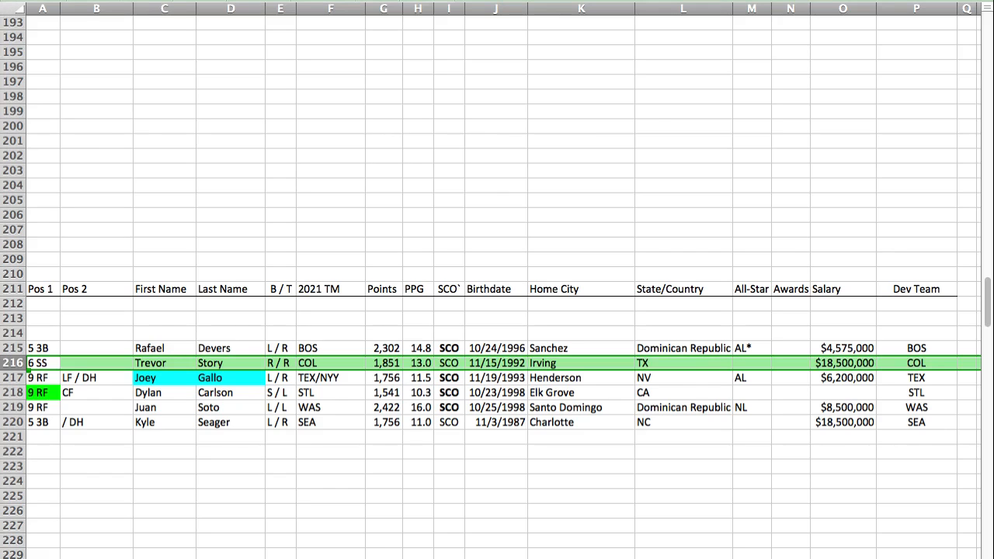
Step: Paste Max Muncy's player row into row 150 above the VIR header and compare his points with Carlos Correa's
key(Return)
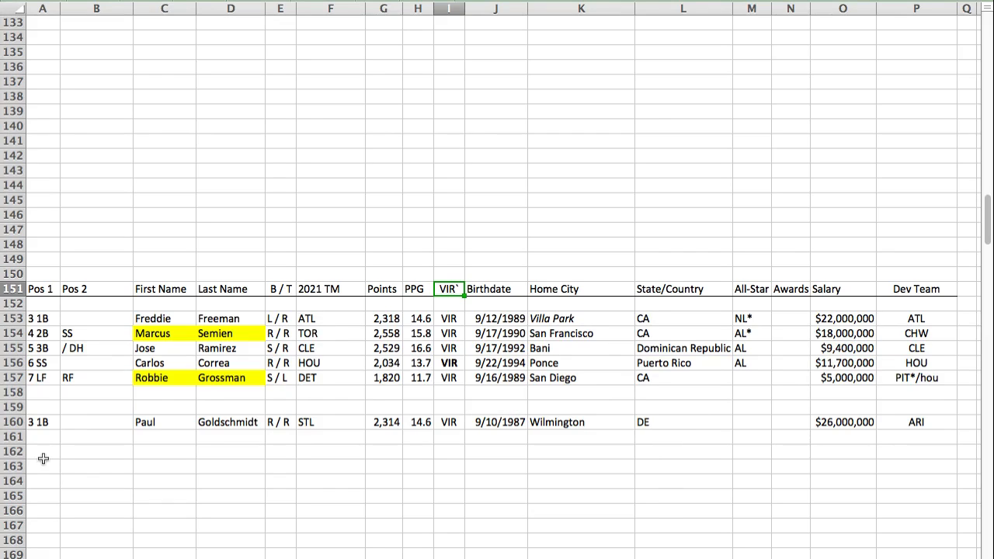
click(42, 273)
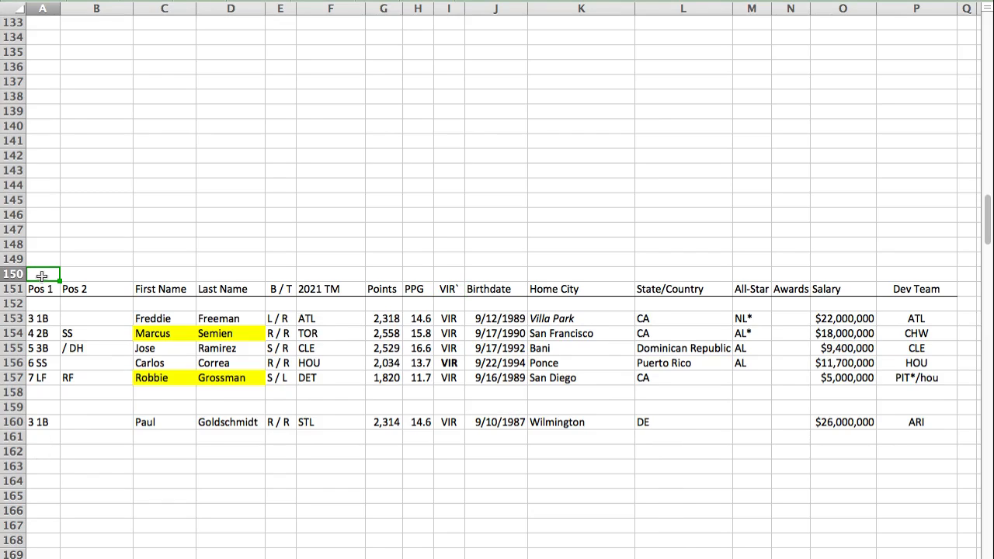
key(super+v)
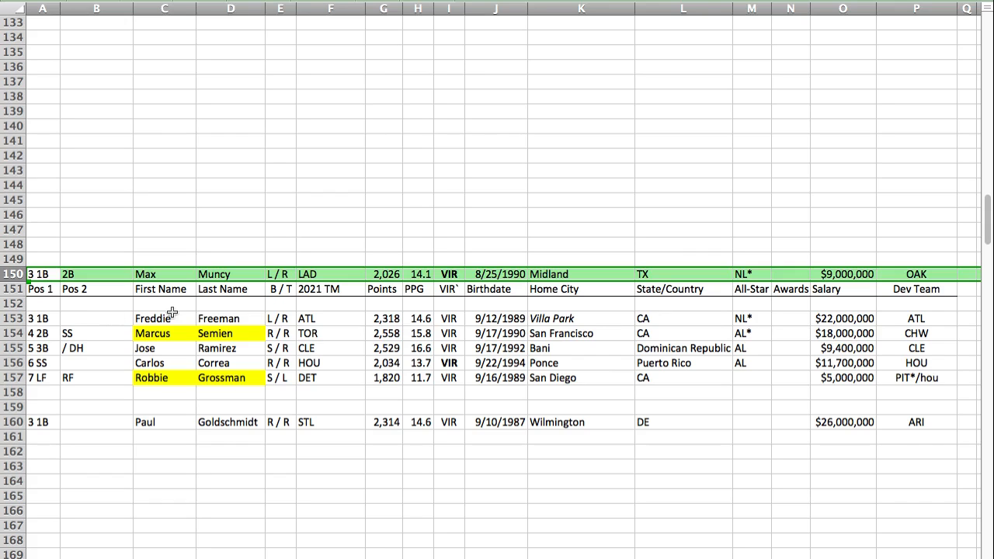
drag(162, 316, 214, 332)
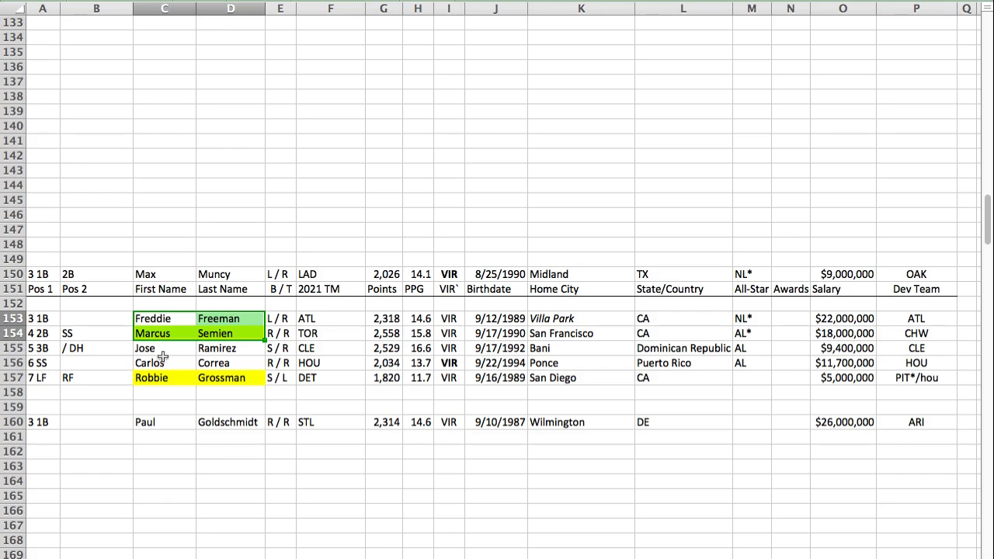
click(40, 363)
click(373, 362)
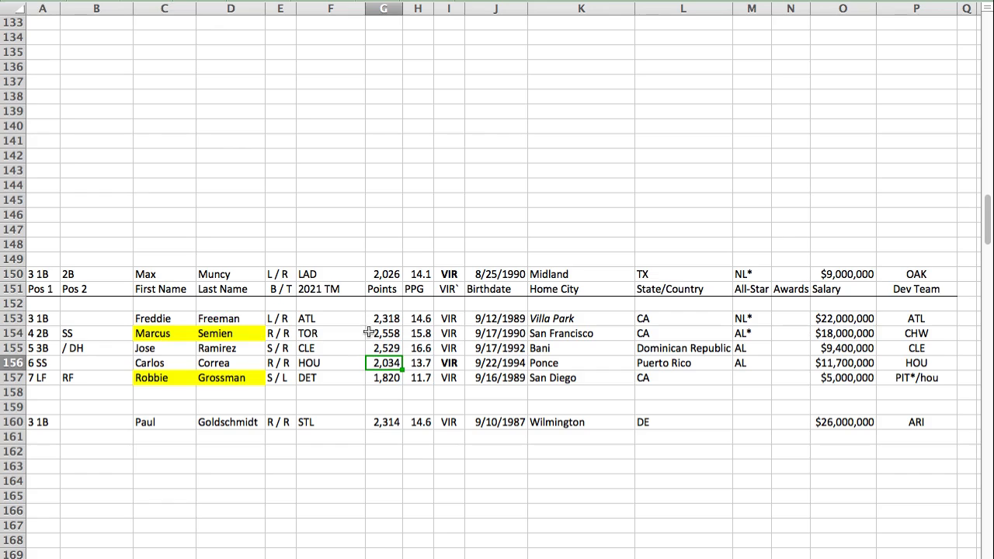
super+click(386, 274)
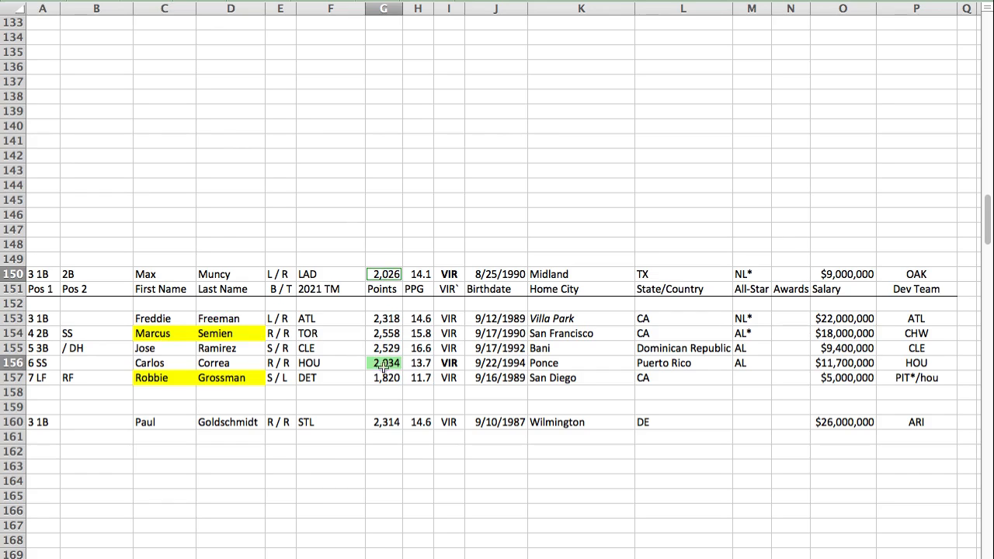
Step: Move Robbie Grossman's row down to row 159 of the VIR section, directly above Paul Goldschmidt
click(22, 377)
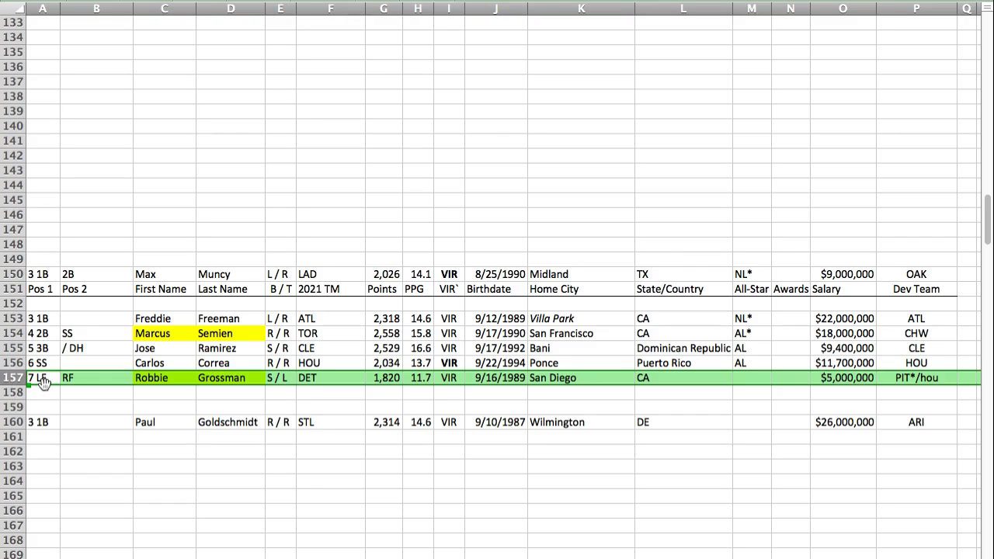
key(super+c)
click(38, 407)
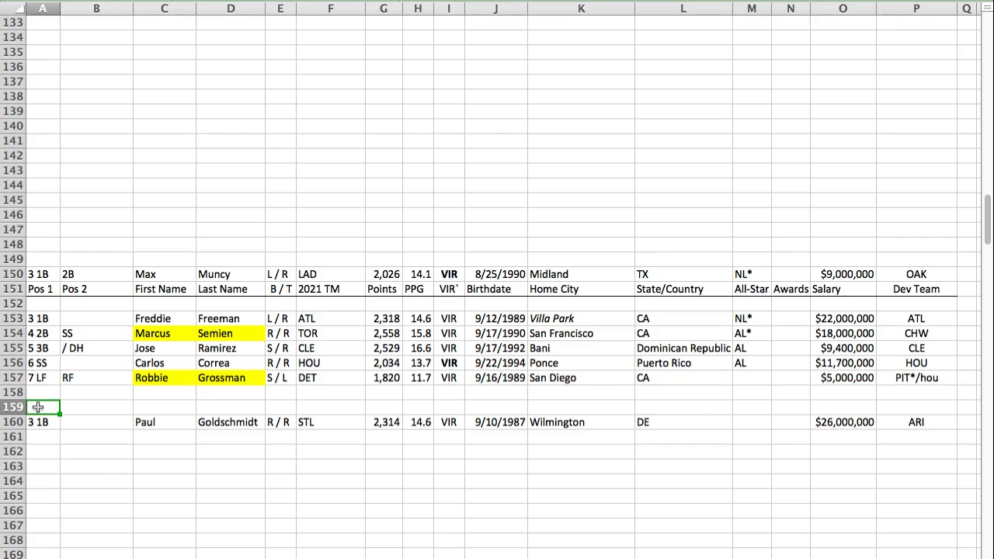
key(super+v)
Step: Move Max Muncy's row from above the VIR header to row 157, below Carlos Correa
click(14, 275)
key(super+c)
click(47, 377)
key(super+v)
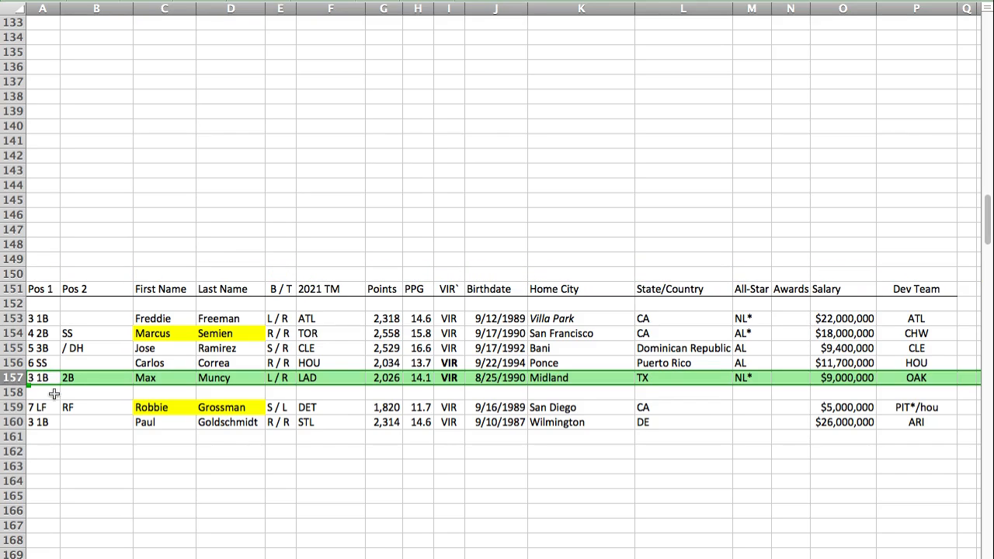
Step: Format Max Muncy's primary position, 3 1B in cell A157, as italic and underlined
click(46, 378)
scroll(56, 237, up, 1)
key(super+i)
scroll(56, 237, down, 1)
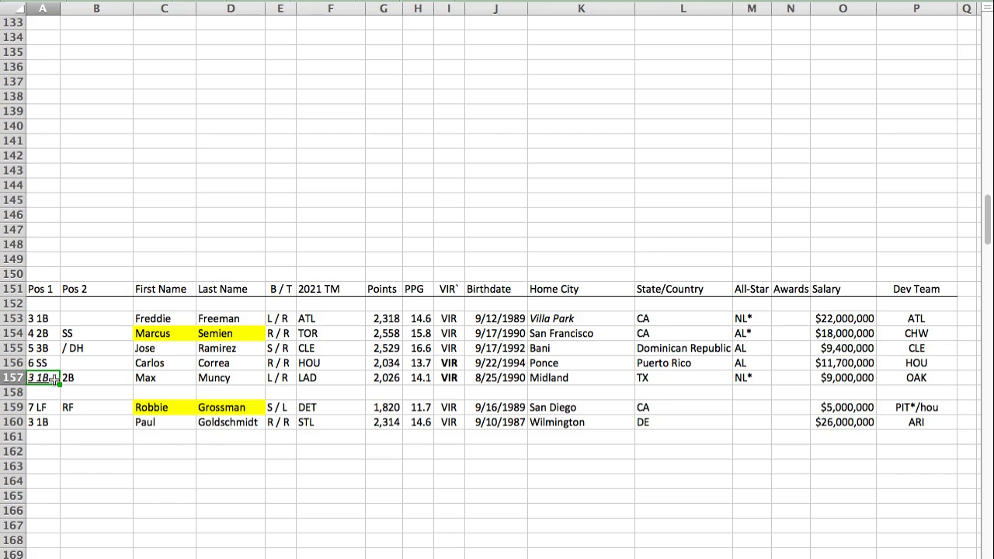
click(20, 347)
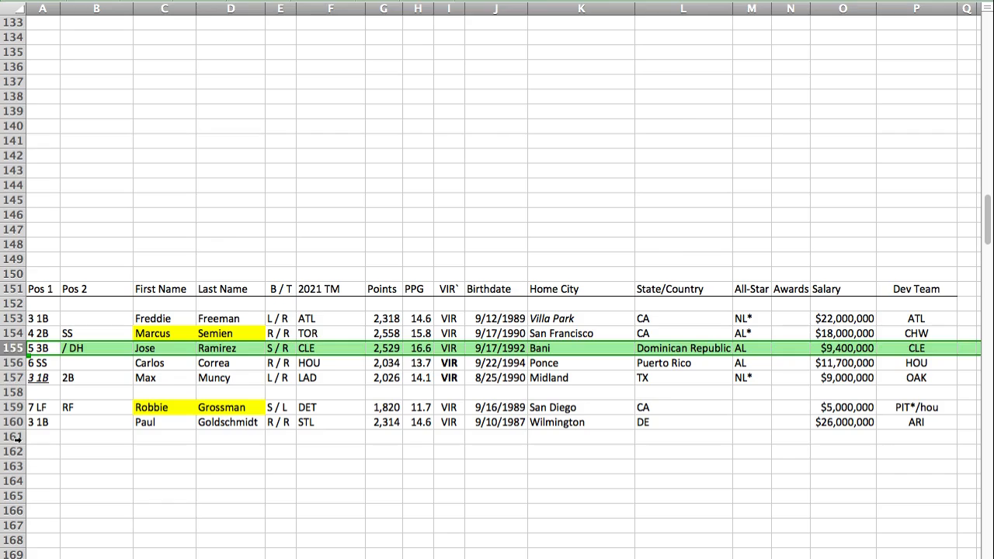
key(Down)
key(Down)
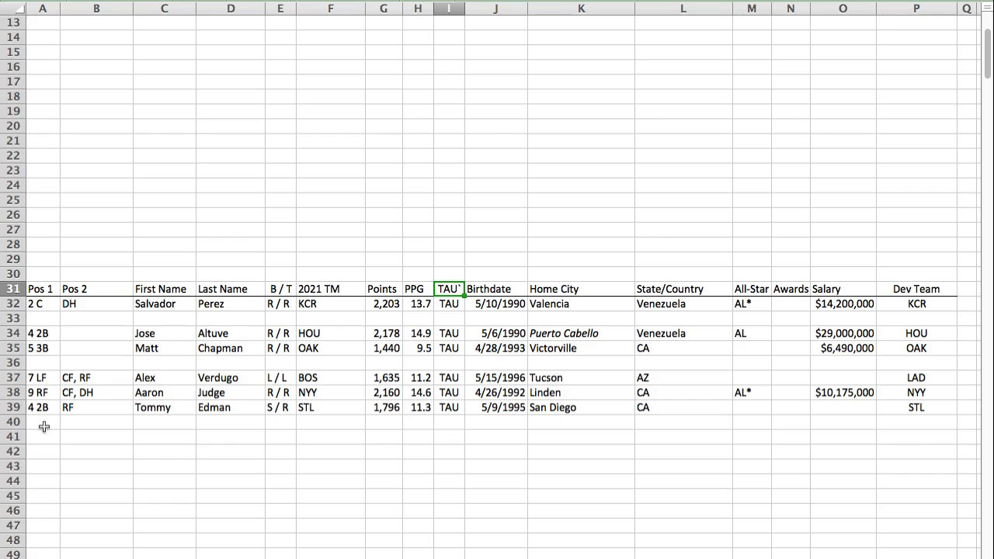
Step: Paste Austin Meadows's player row into row 40 of the TAU section, below Tommy Edman
click(43, 420)
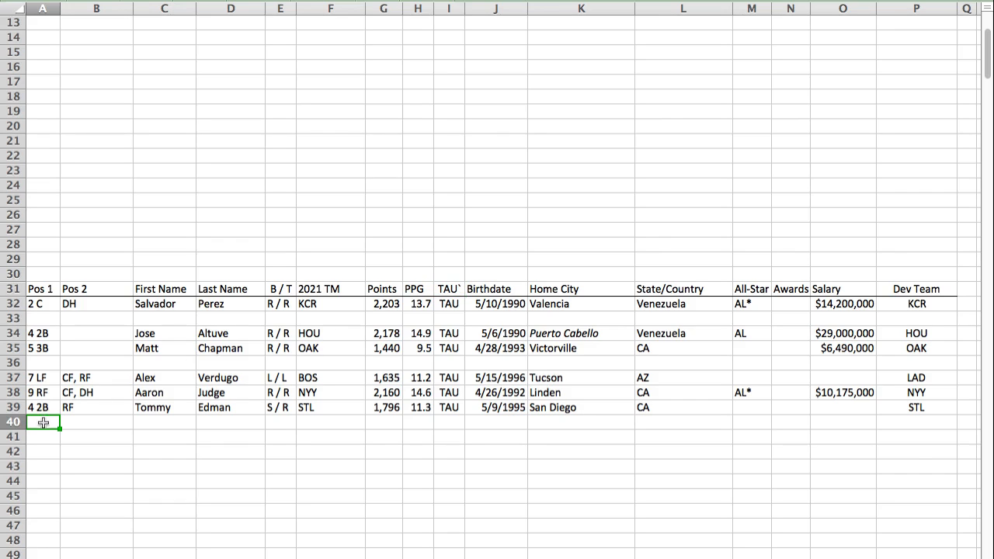
key(super+v)
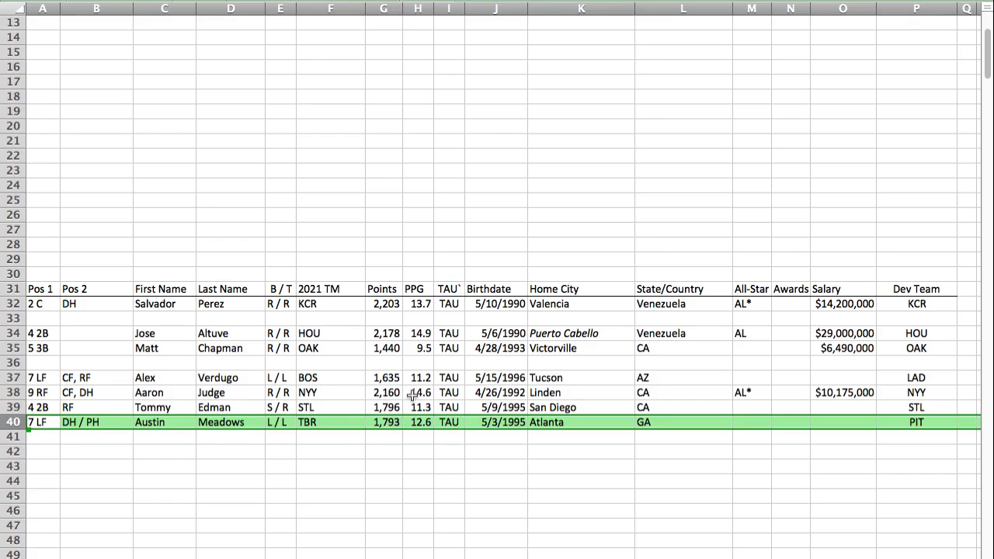
click(393, 425)
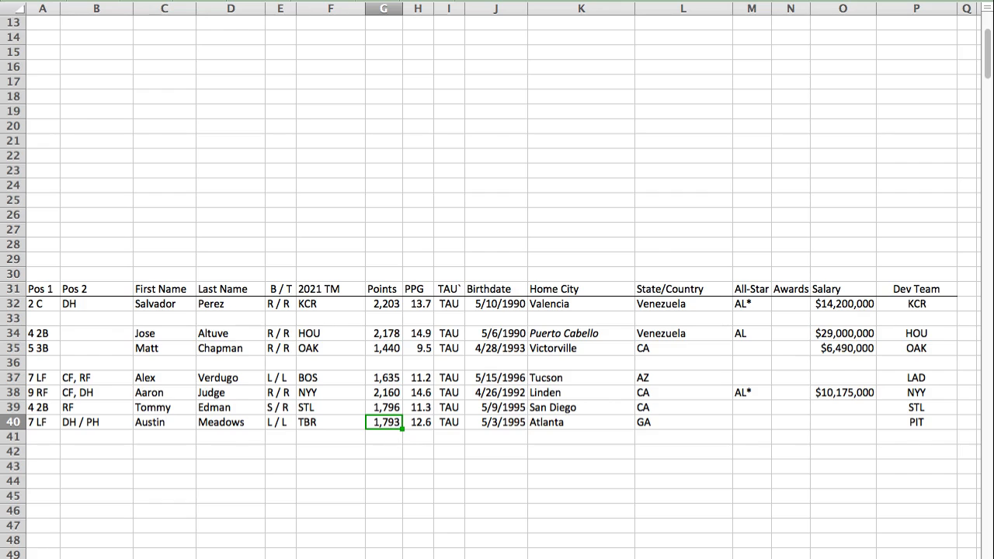
click(11, 407)
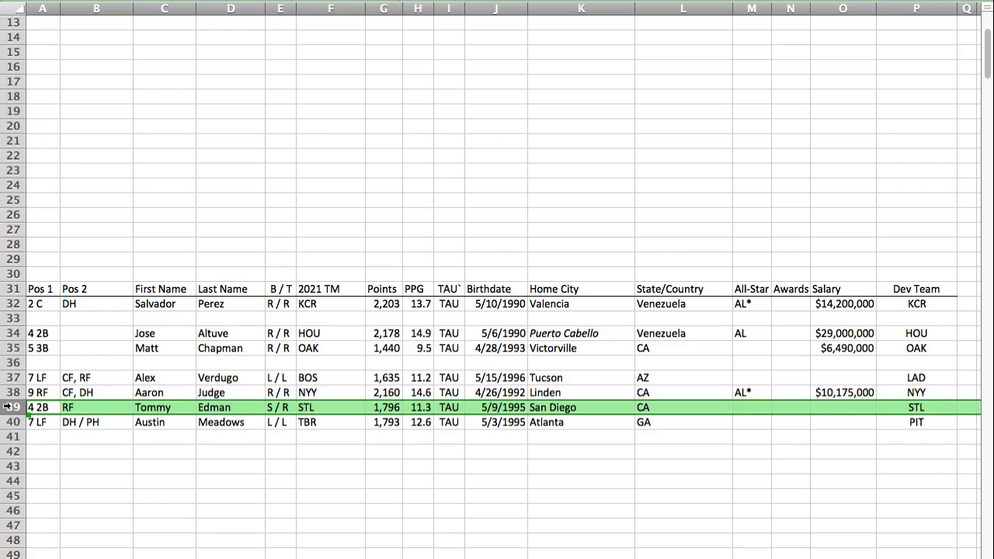
click(46, 451)
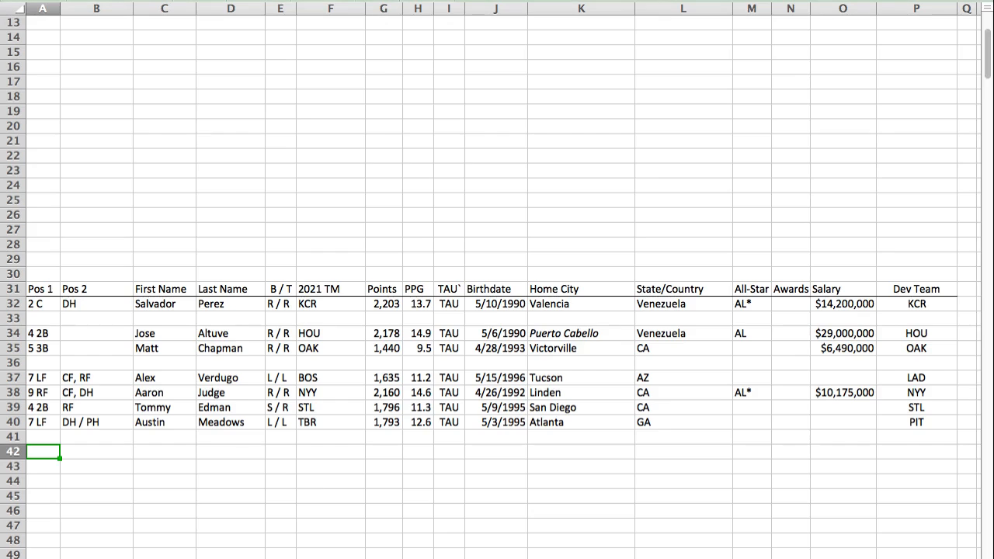
Step: Paste Amed Rosario's player row into row 214 of the SCO section and make his primary position, 6 SS, italic and underlined
key(Return)
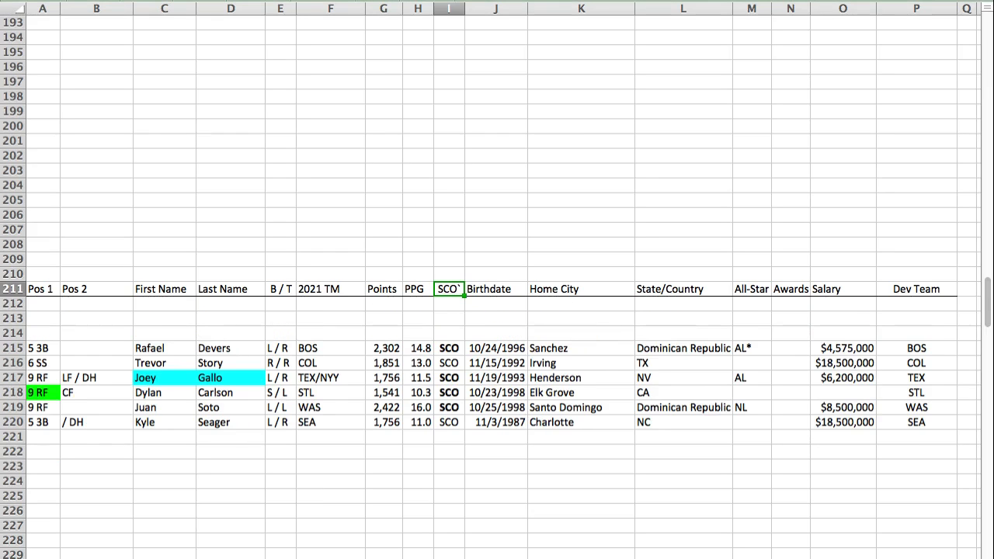
click(37, 331)
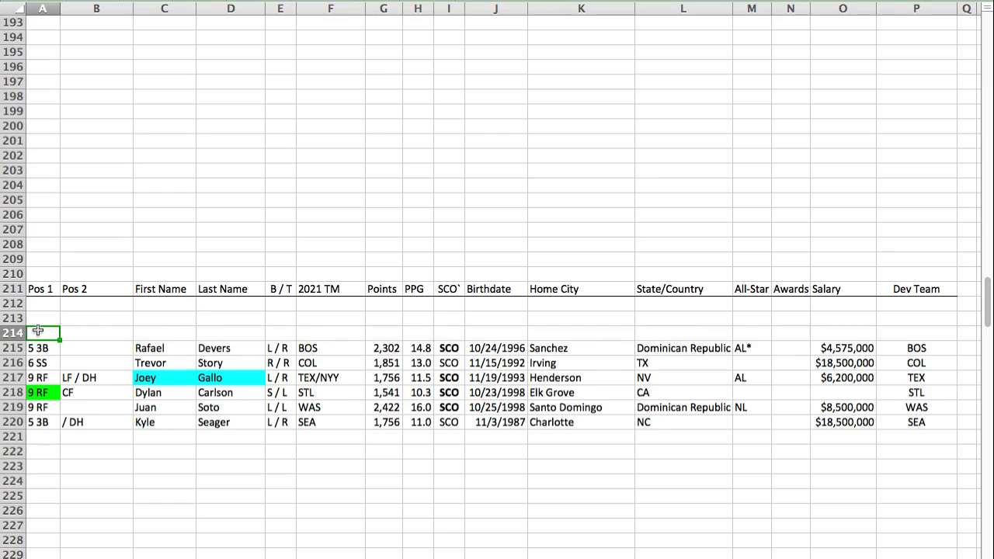
key(super+v)
click(45, 333)
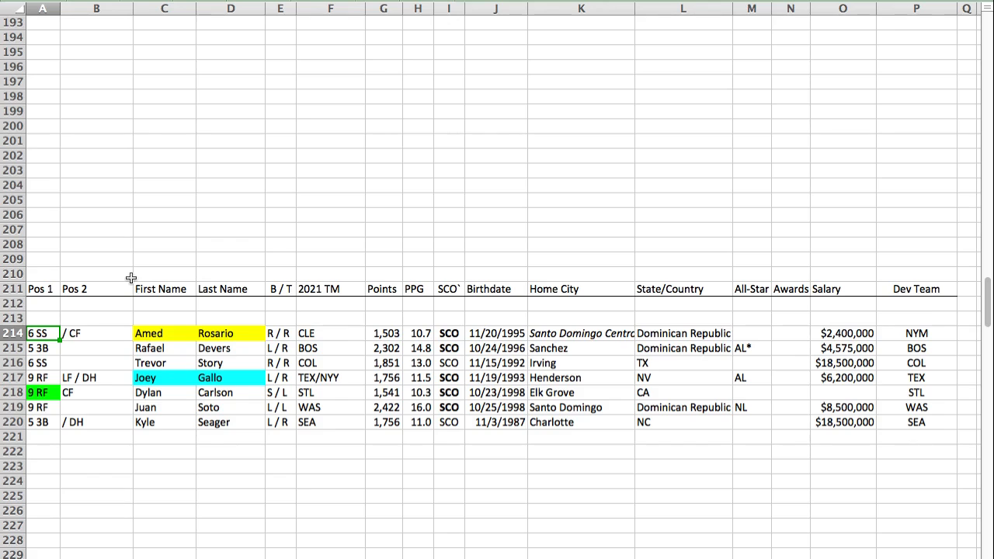
key(super+i)
key(super+u)
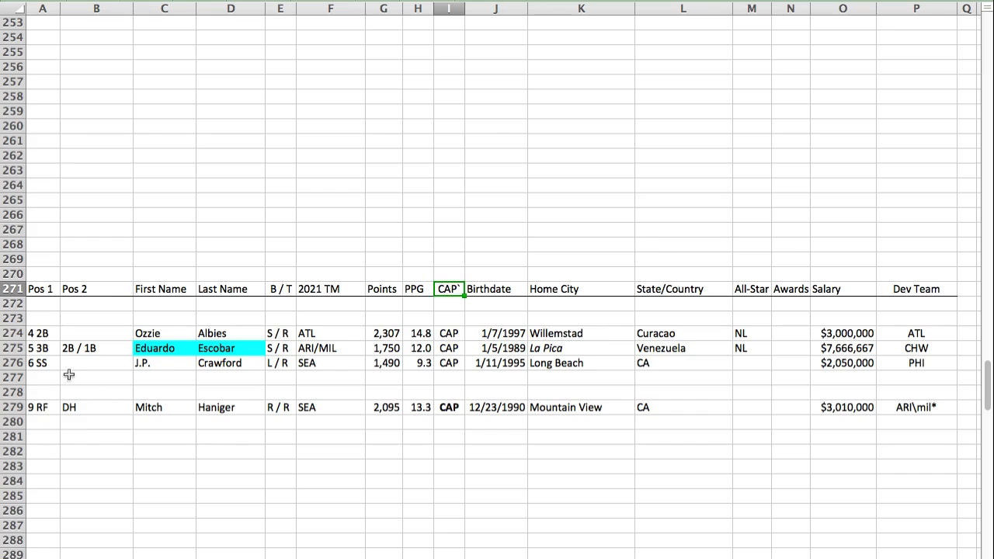
Step: Paste Kris Bryant's player row into row 277 of the CAP section, below J.P. Crawford
click(44, 376)
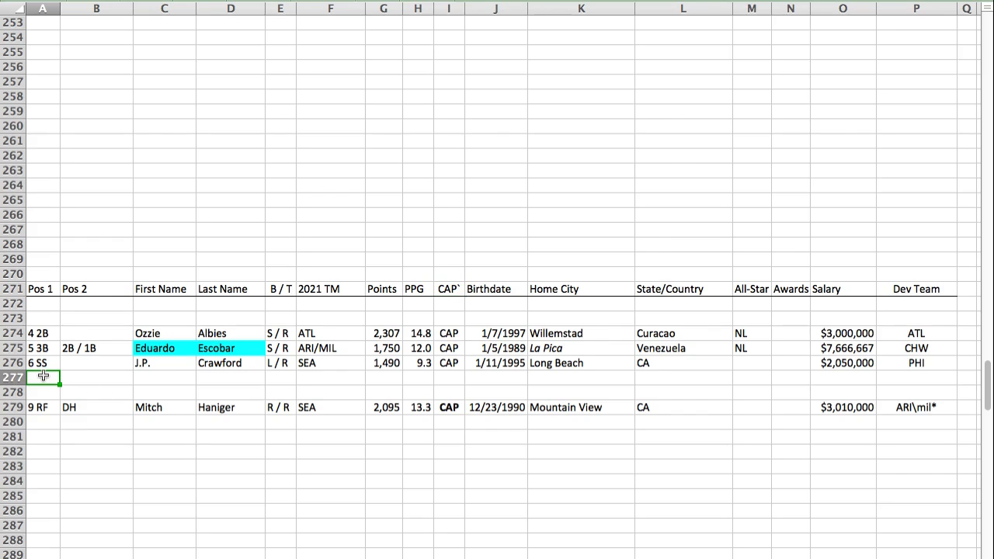
key(ctrl+v)
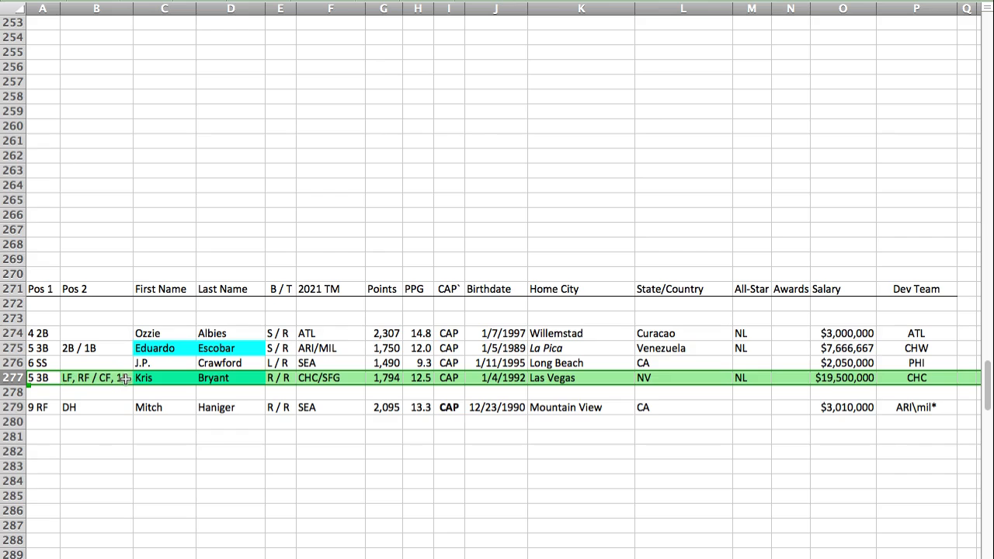
click(36, 378)
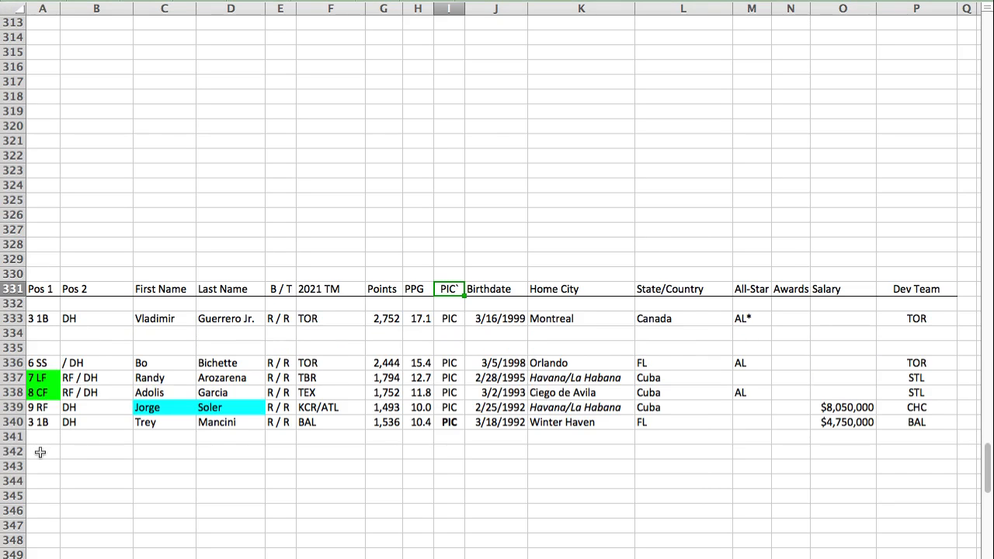
Step: Paste Ryan Mountcastle's player row into row 330, directly above the PIC header
click(42, 274)
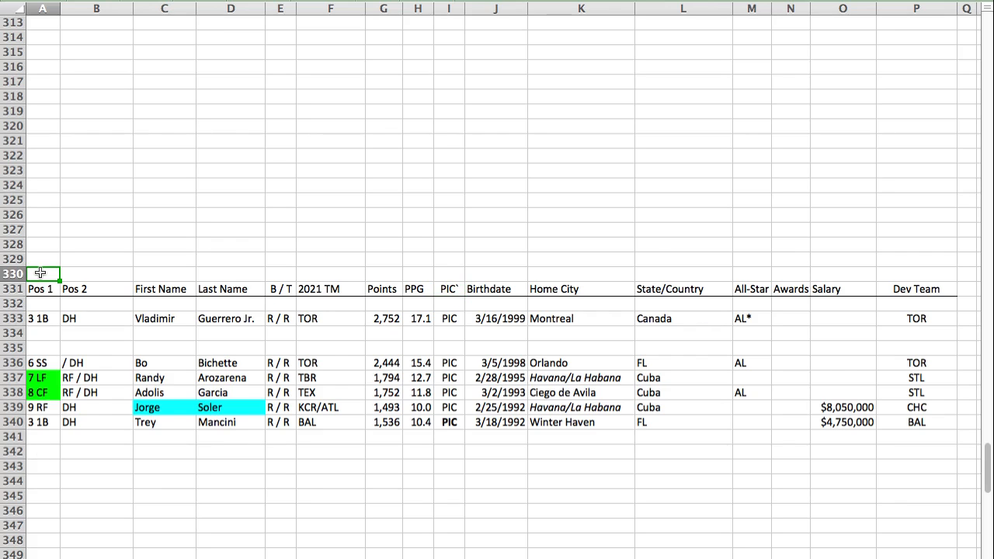
key(ctrl+v)
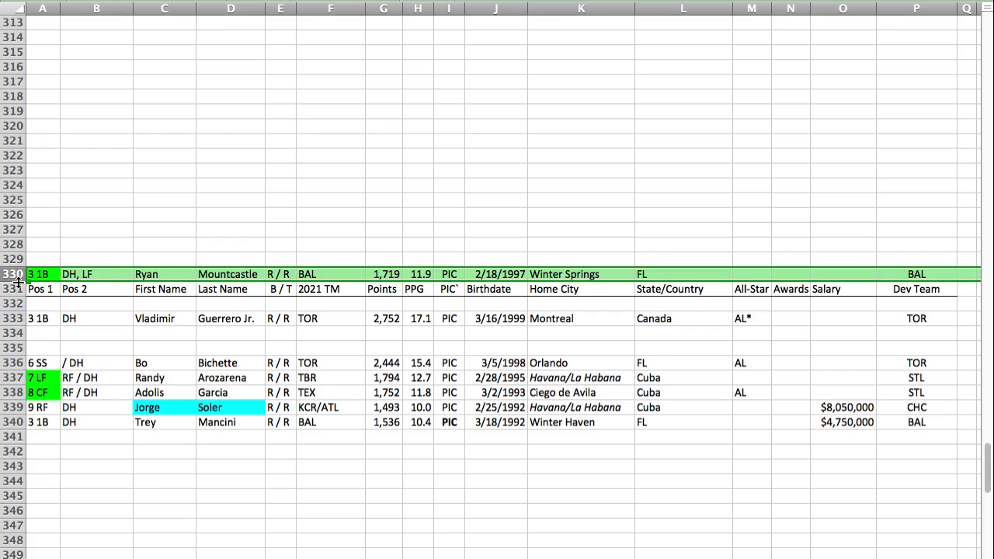
Step: Try to move Trey Mancini's row down to row 342 of the PIC section
click(15, 422)
drag(23, 422, 44, 452)
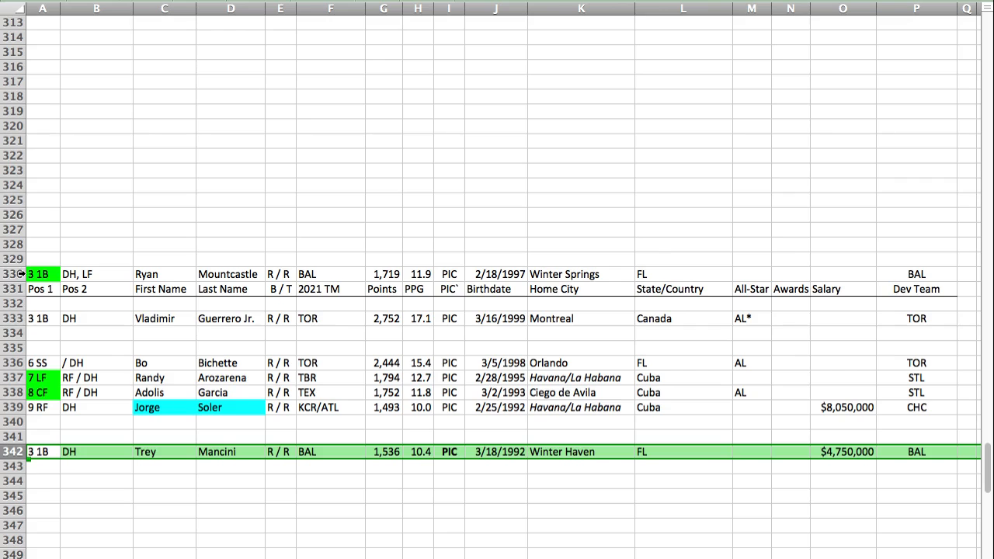
key(ctrl+z)
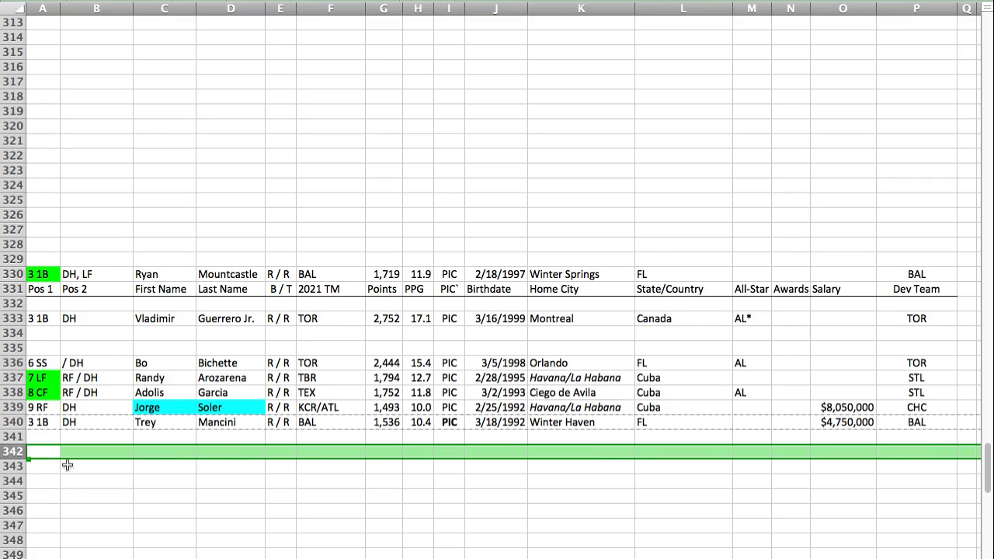
Step: Move Jorge Soler's row down to row 342 of the PIC section, leaving a gap below Trey Mancini
click(17, 407)
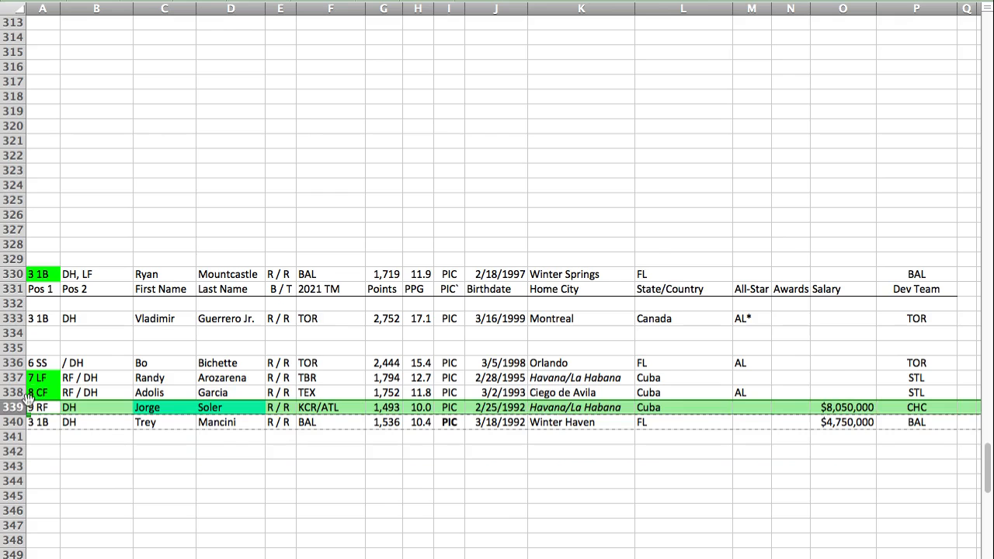
key(super+x)
click(41, 452)
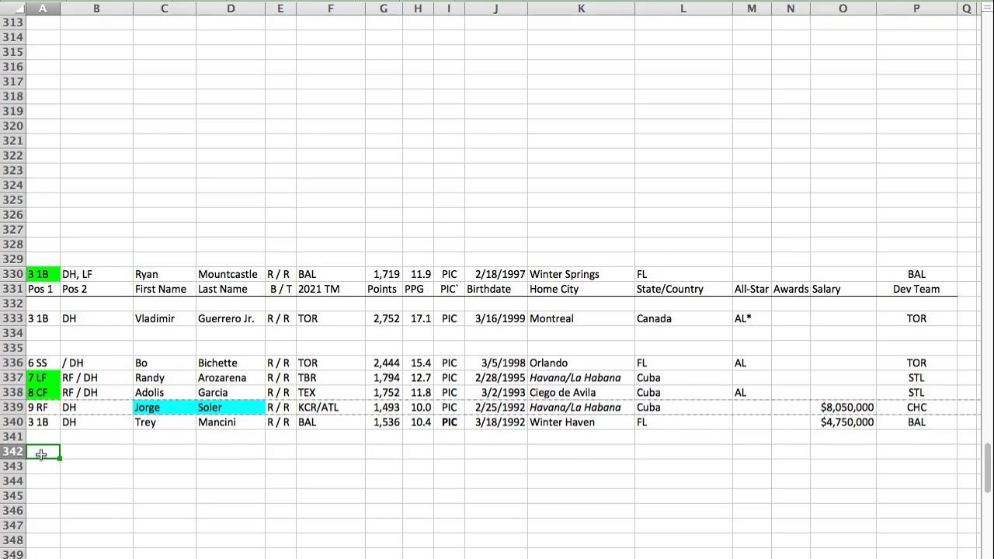
key(super+v)
Step: Move Randy Arozarena's row from row 337 to row 339, between Adolis Garcia and Trey Mancini
click(17, 377)
drag(17, 378, 31, 408)
click(400, 454)
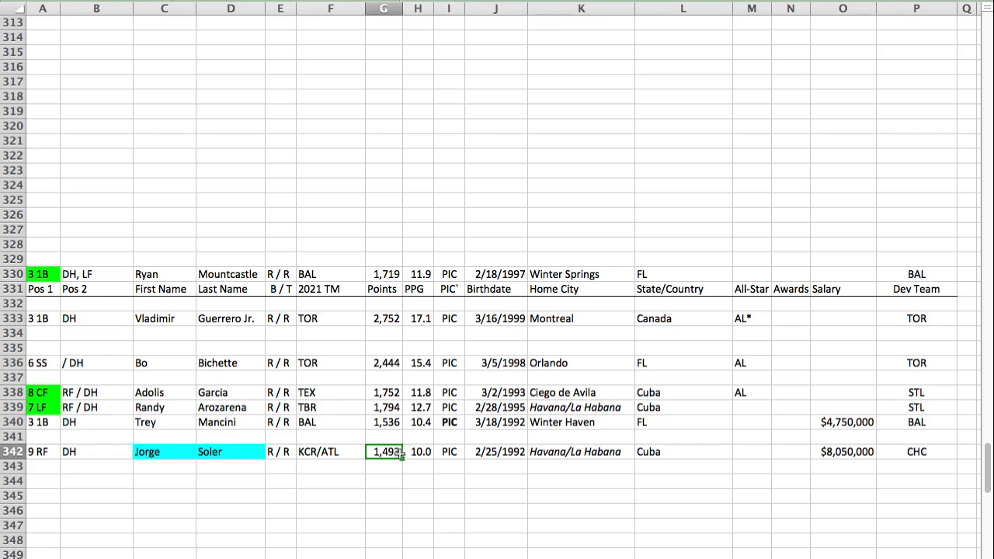
Step: Move Ryan Mountcastle's row from above the PIC header to row 337, below Bo Bichette
click(9, 274)
drag(31, 281, 49, 381)
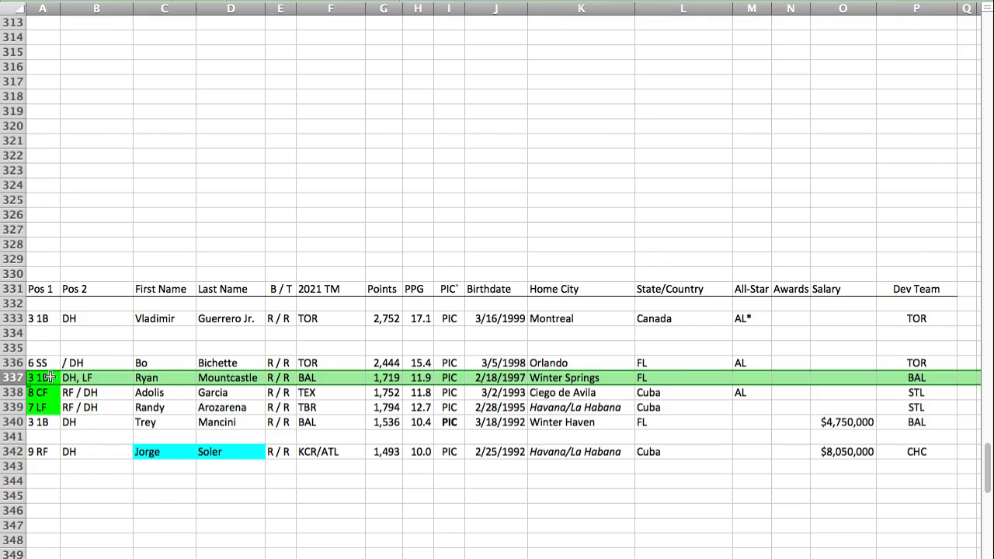
click(45, 378)
drag(53, 398, 46, 409)
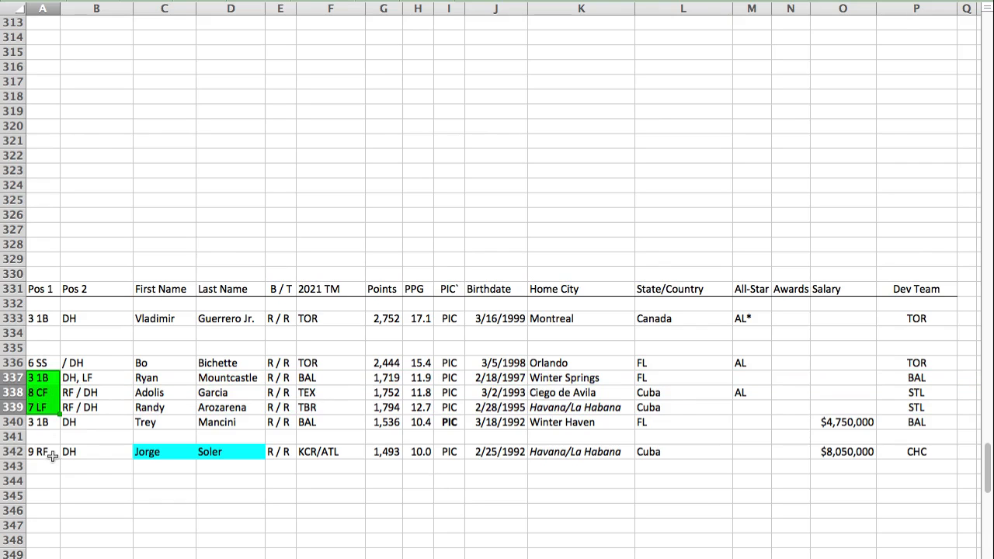
click(8, 452)
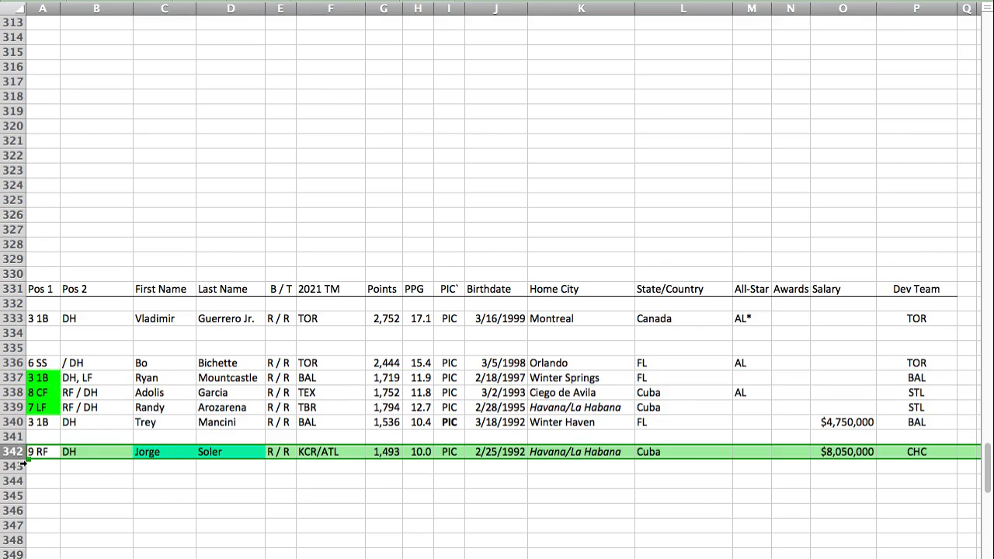
click(56, 451)
scroll(72, 492, up, 1)
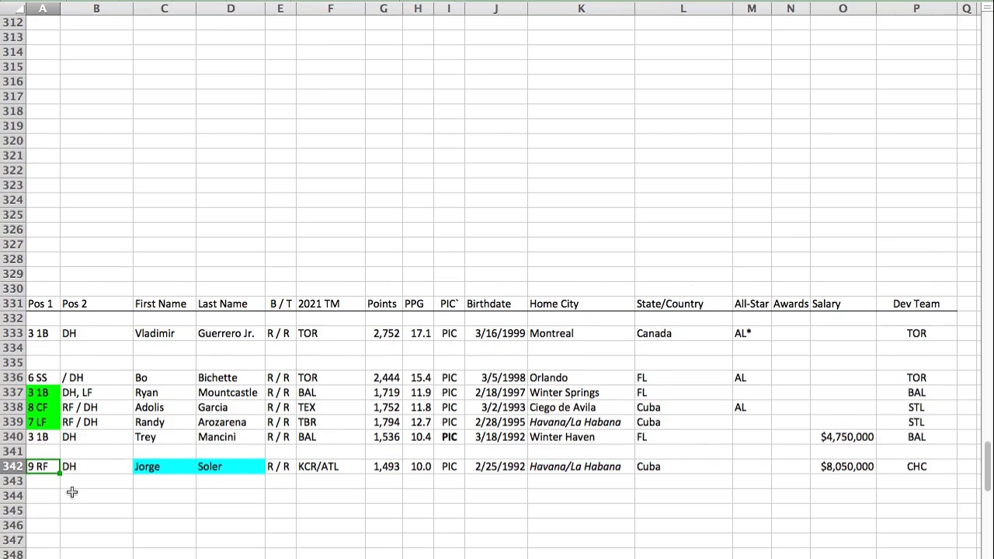
scroll(72, 492, down, 1)
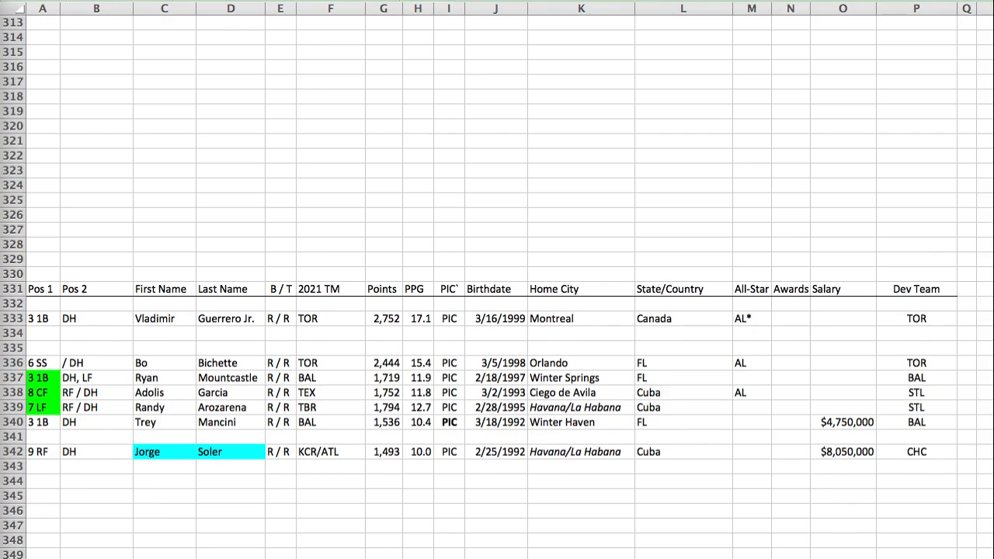
Step: Paste Nick Castellanos's player row into row 330, directly above the PIC header
click(66, 265)
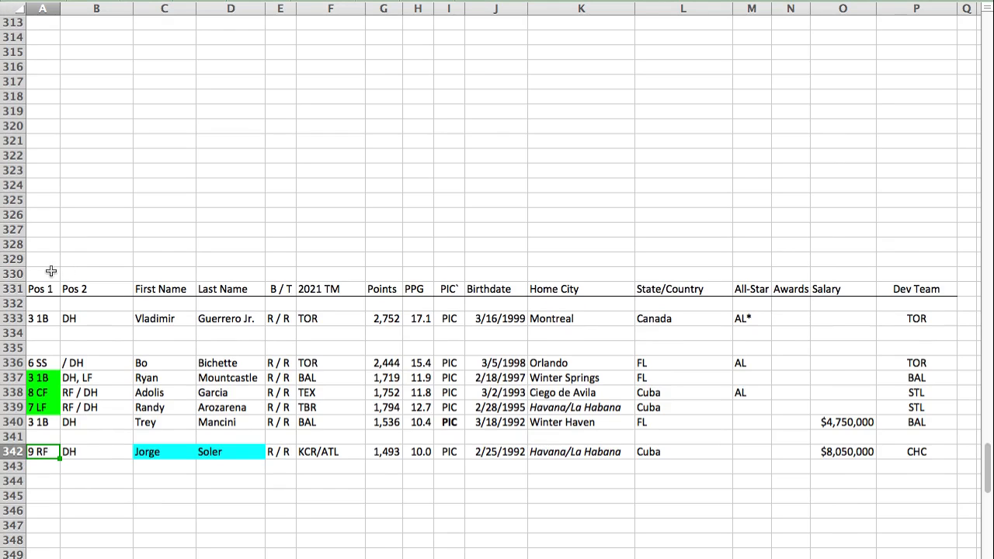
click(51, 271)
key(super+v)
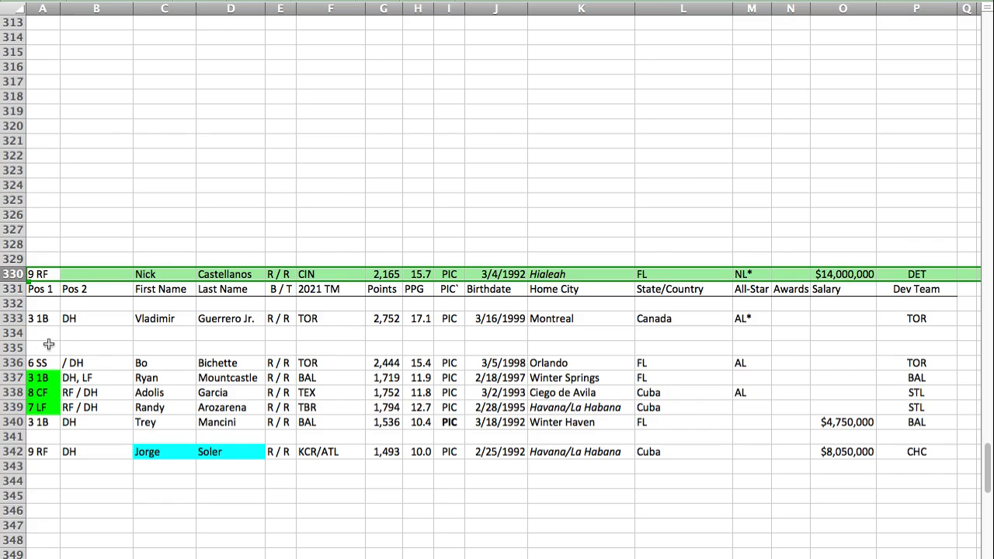
Step: Move Nick Castellanos's row from above the PIC header to row 335, directly above Bo Bichette
click(20, 348)
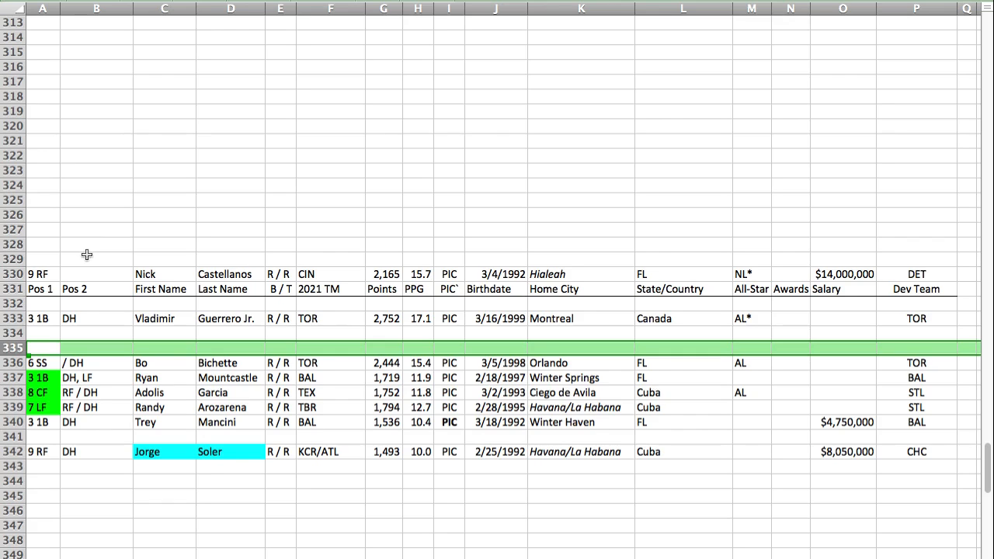
click(19, 274)
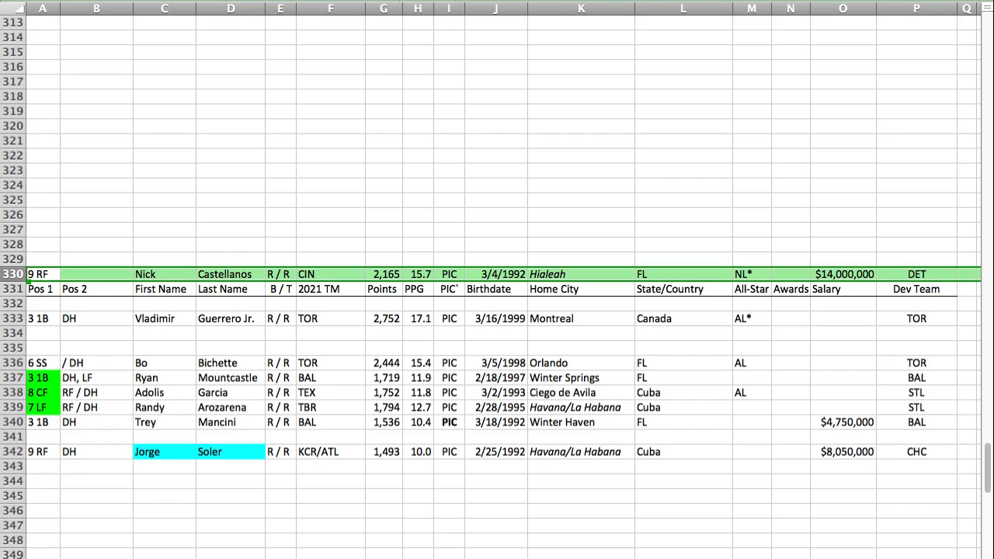
click(41, 346)
key(super+v)
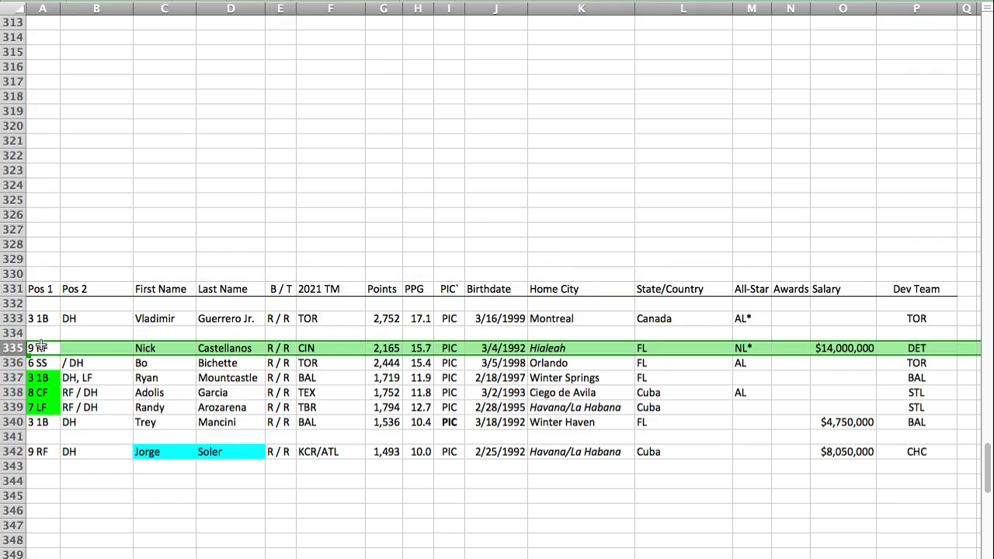
Step: Format Nick Castellanos's primary position, 9 RF in cell A335, as italic and underlined
click(41, 345)
key(super+i)
key(super+u)
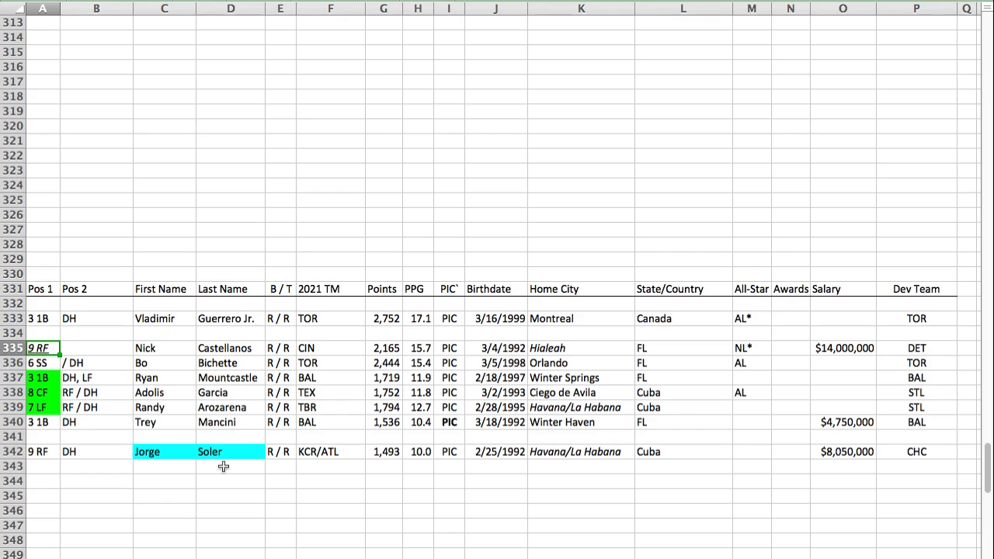
click(13, 319)
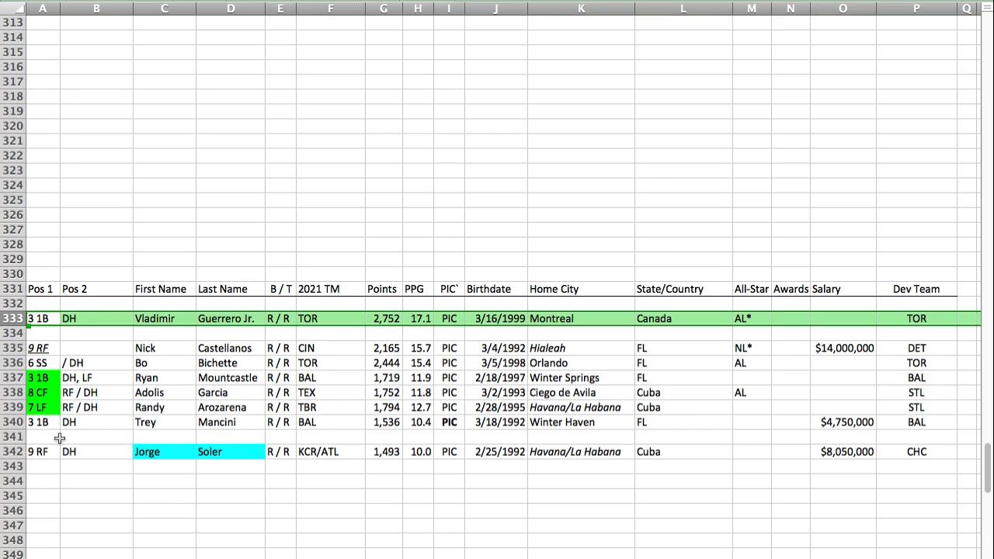
Step: Paste Enrique Hernandez's player row into row 158 of the VIR section, between Max Muncy and Robbie Grossman
key(Left)
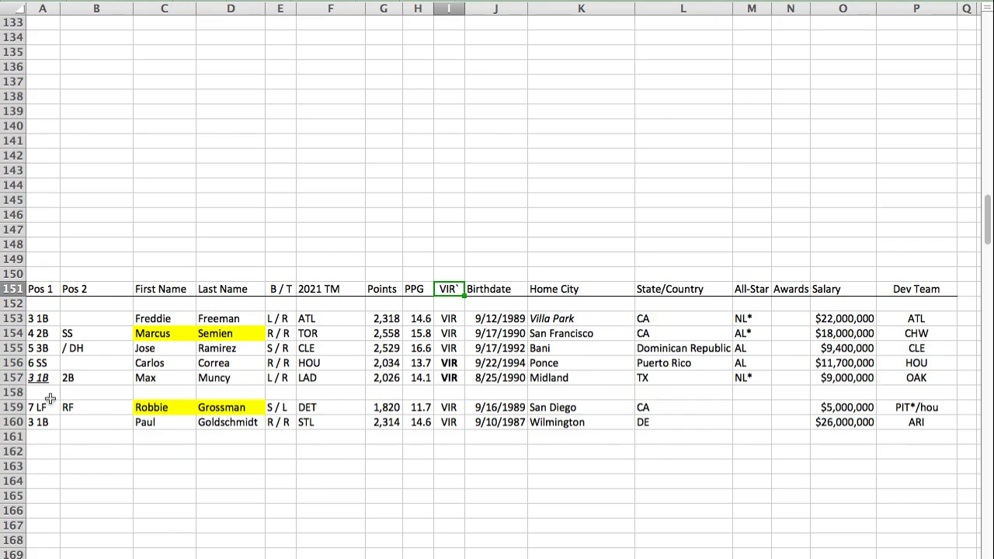
click(48, 389)
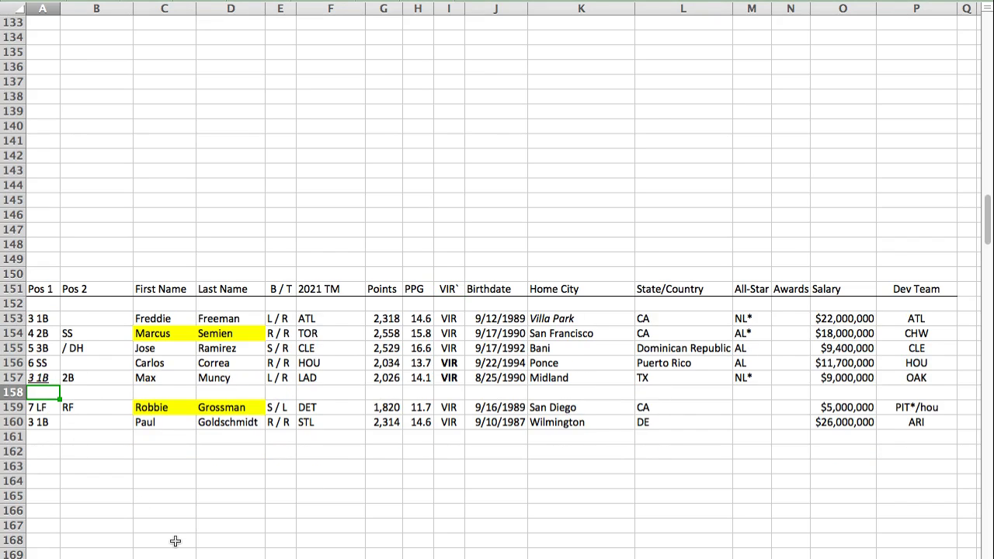
key(super+v)
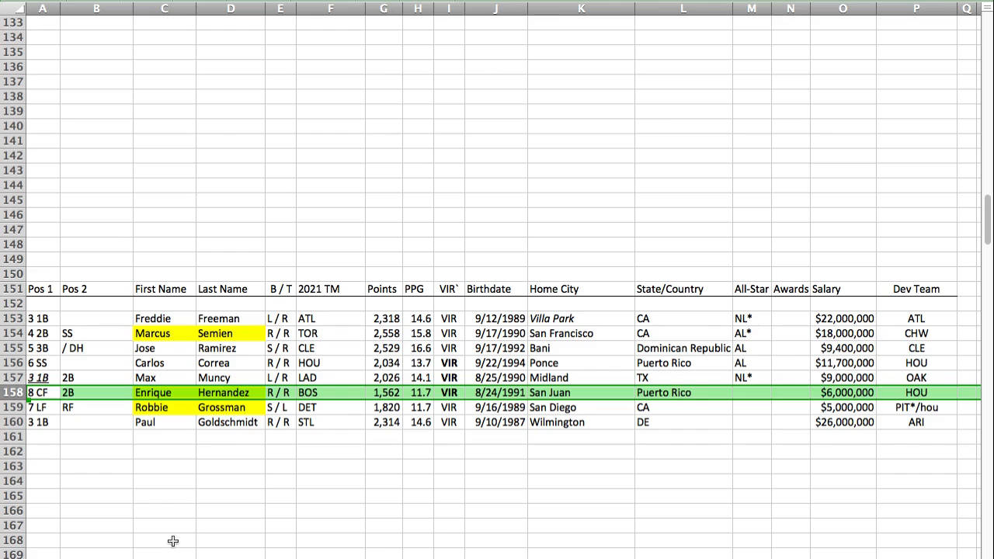
Step: Paste Jared Walsh's player row into row 123 of the LEO section, above J.D. Martinez
key(Left)
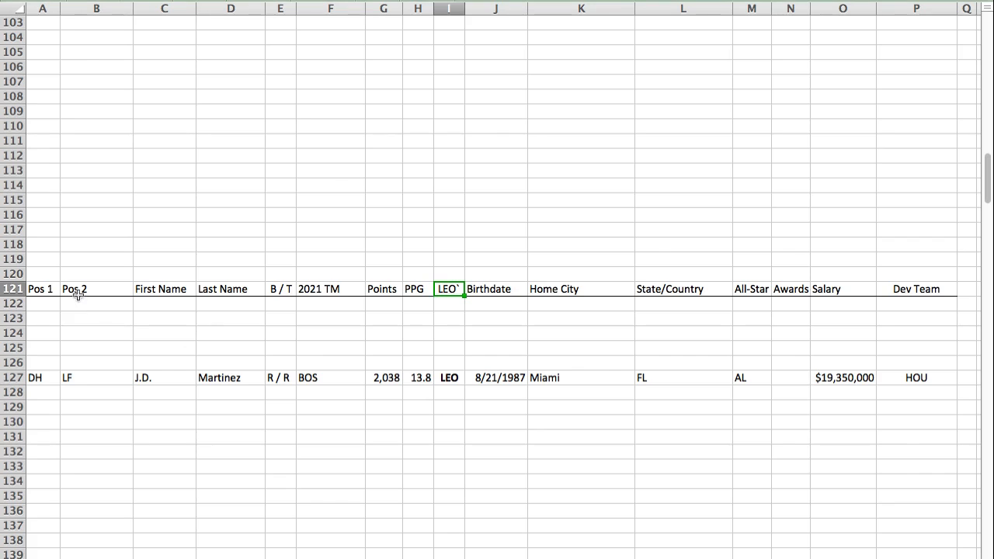
click(46, 318)
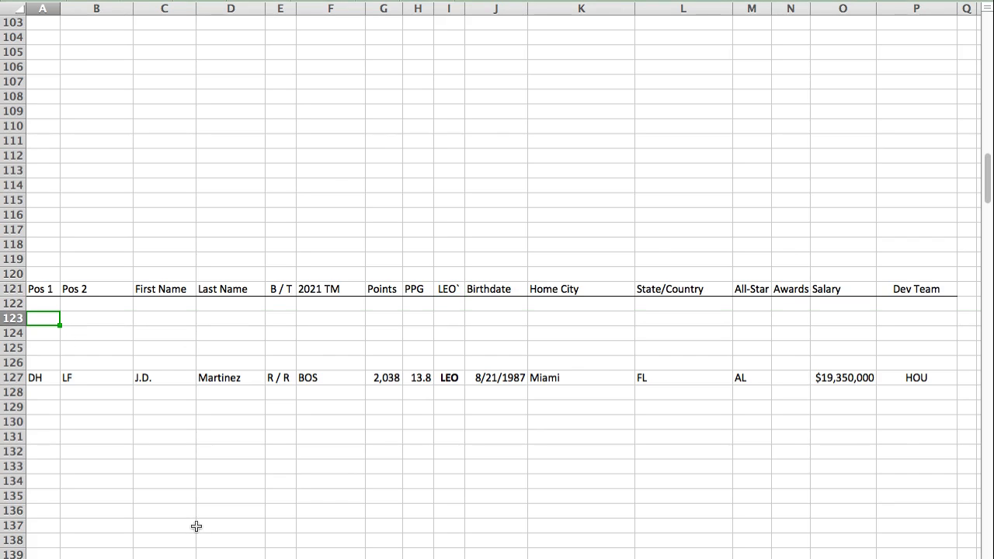
text(3 1B	/ RF	Jared	Walsh	L / L	LAA	1,814	12.6	LEO	7/30/1993	Brookfield	WI				LAA)
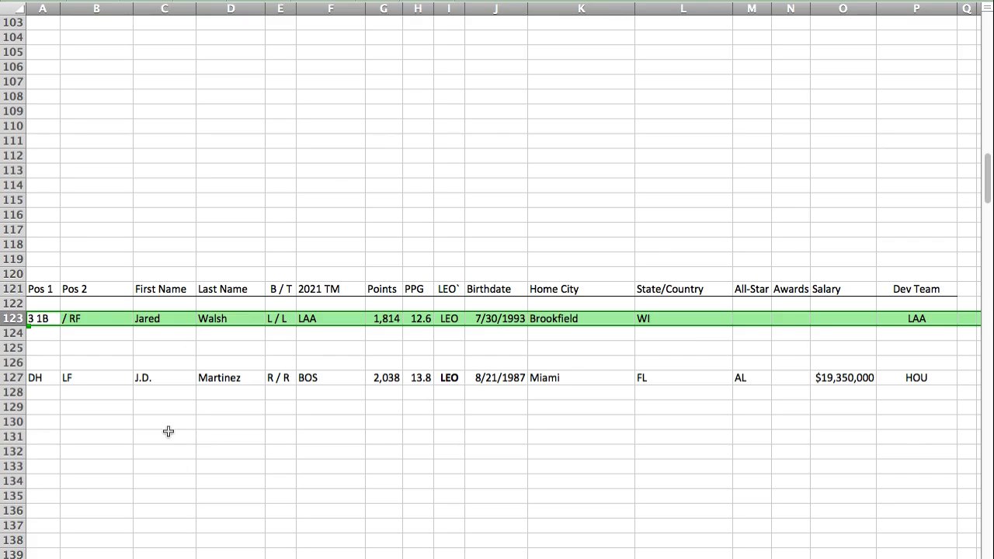
click(34, 317)
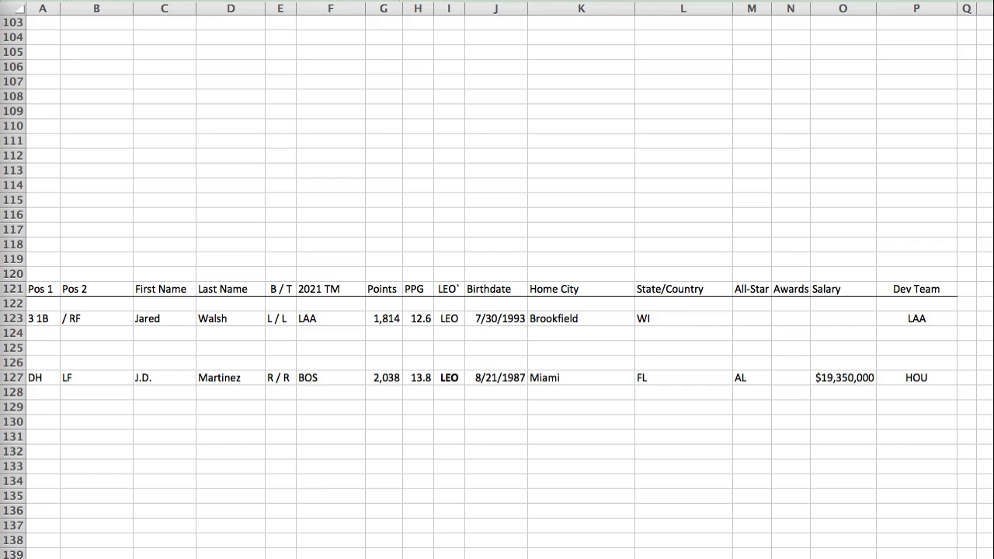
Step: Paste Nelson Cruz's player row into row 90, directly above the CAN section header
key(Return)
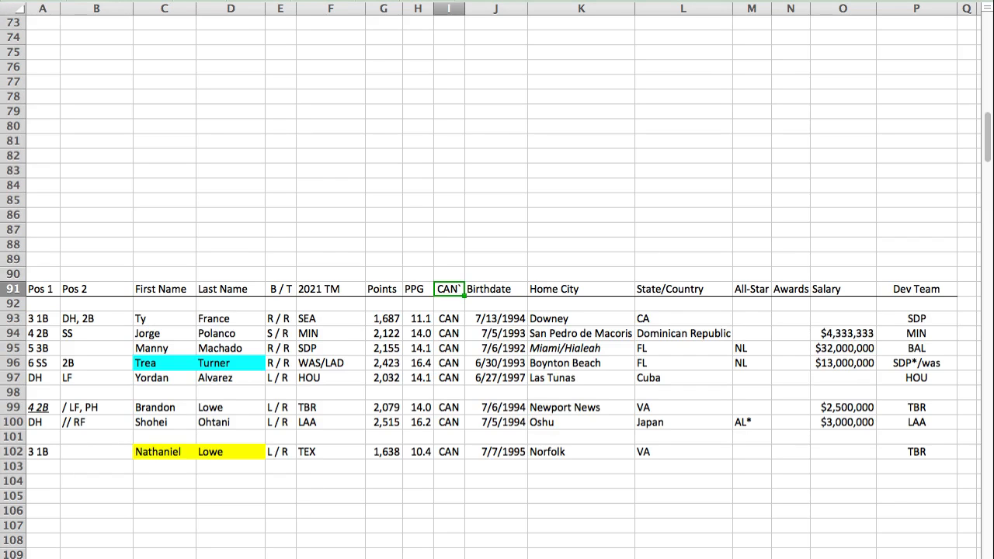
key(Up)
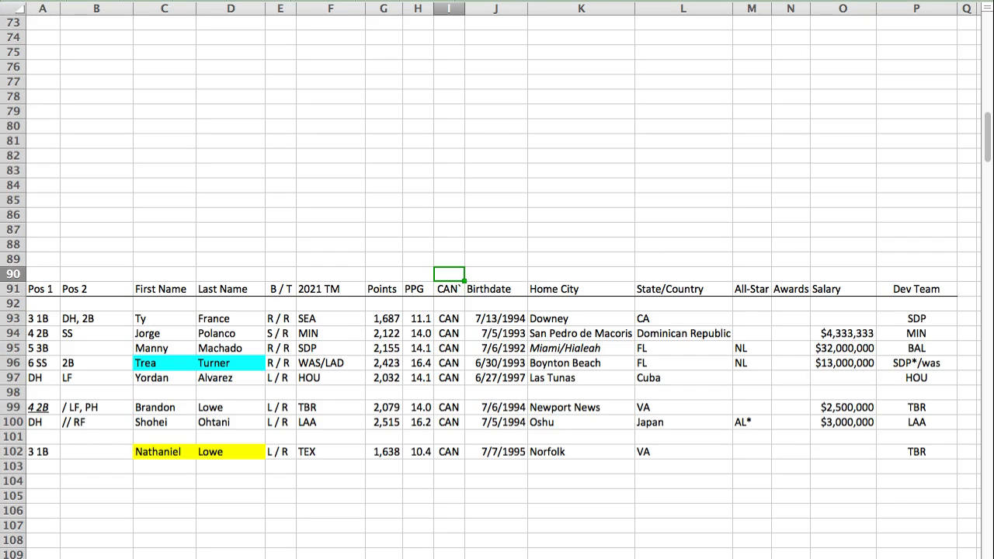
key(shift+space)
key(super+v)
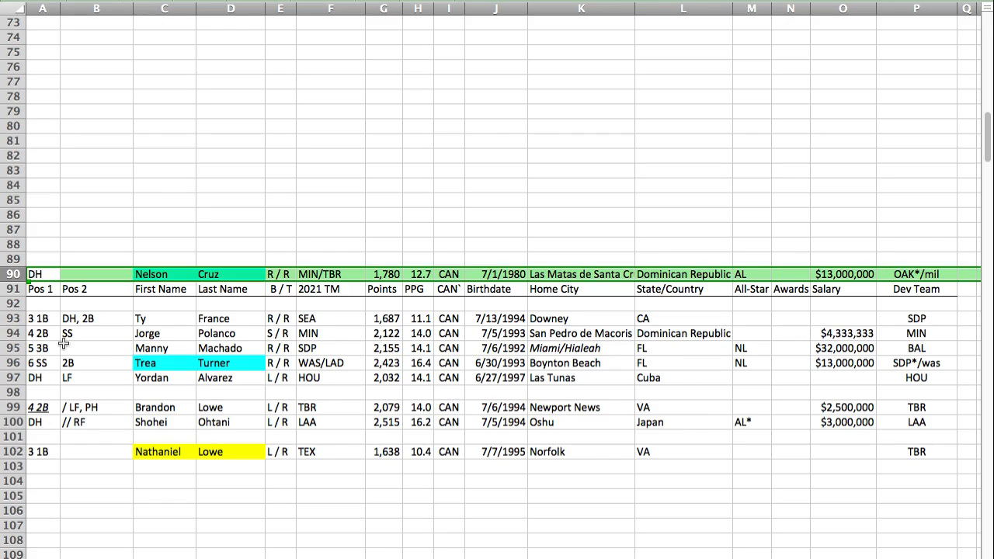
Step: Move Ty France's row out of the CAN lineup to row 102, with Nathaniel Lowe's row directly below it in row 103
click(14, 317)
key(super+c)
click(51, 465)
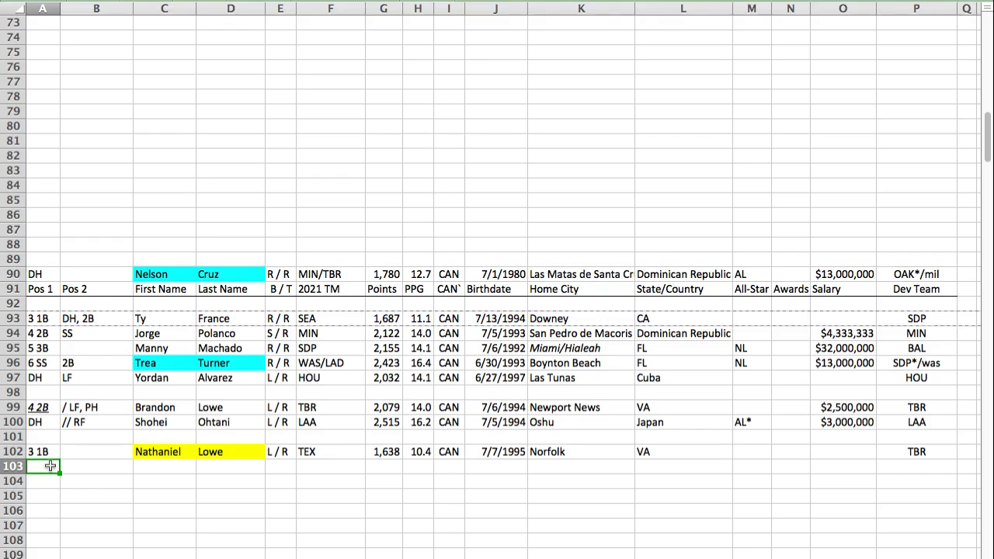
key(super+v)
drag(48, 466, 43, 452)
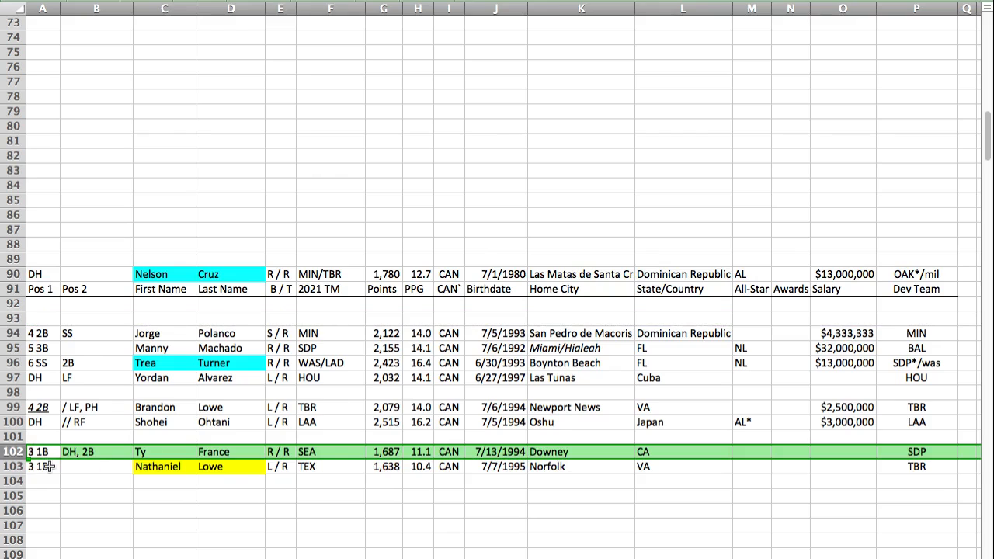
Step: Move Nelson Cruz's row from above the CAN header to row 93 and underline his DH position in cell A93
click(22, 275)
key(super+c)
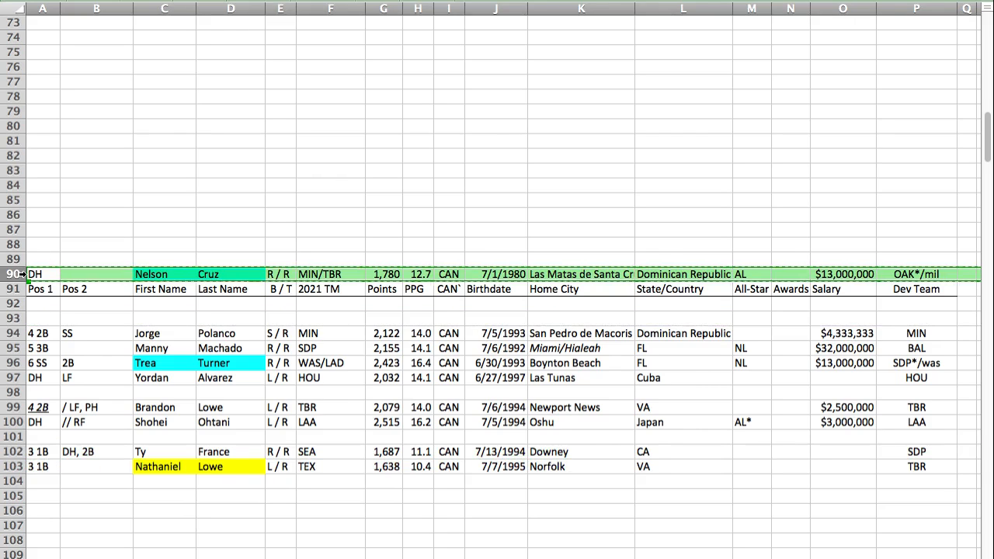
click(52, 317)
key(super+v)
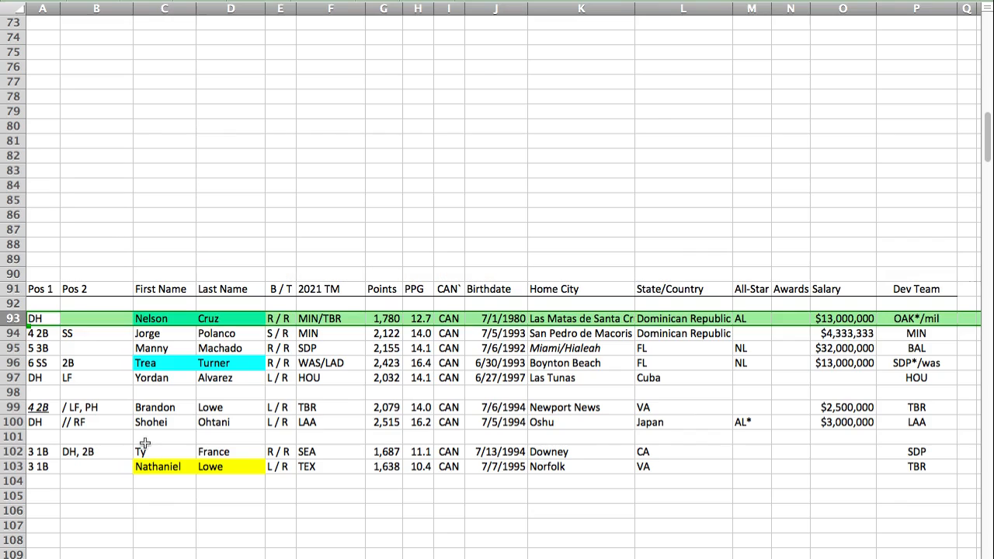
key(Left)
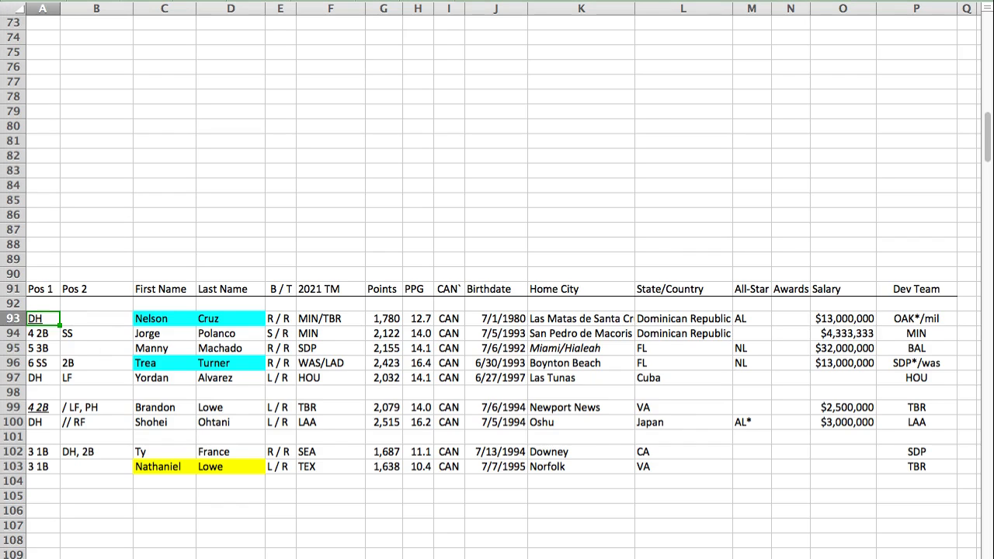
Step: Paste Charlie Blackmon's player row into row 98 of the CAN section and make his 9 RF position italic and underlined
click(43, 392)
key(super+v)
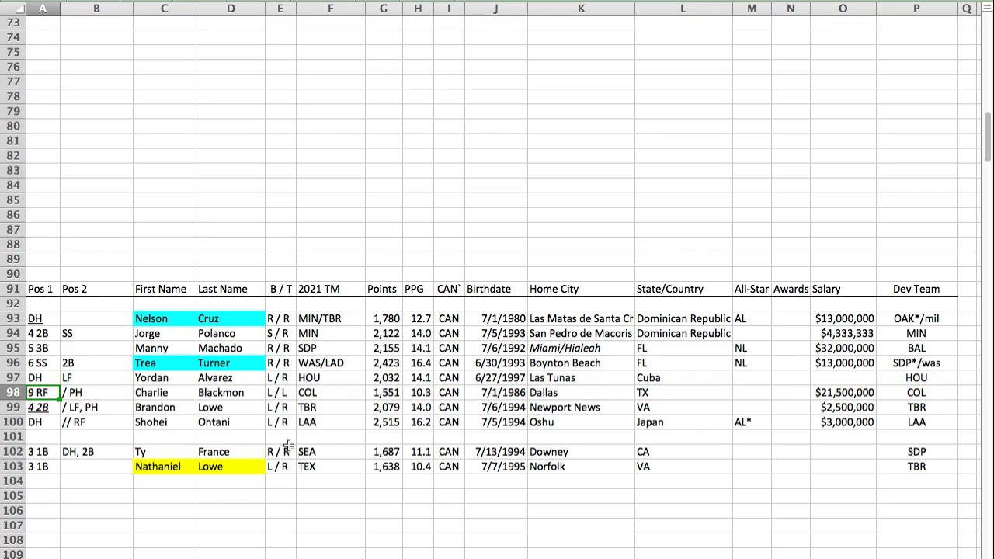
key(super+i)
click(6, 396)
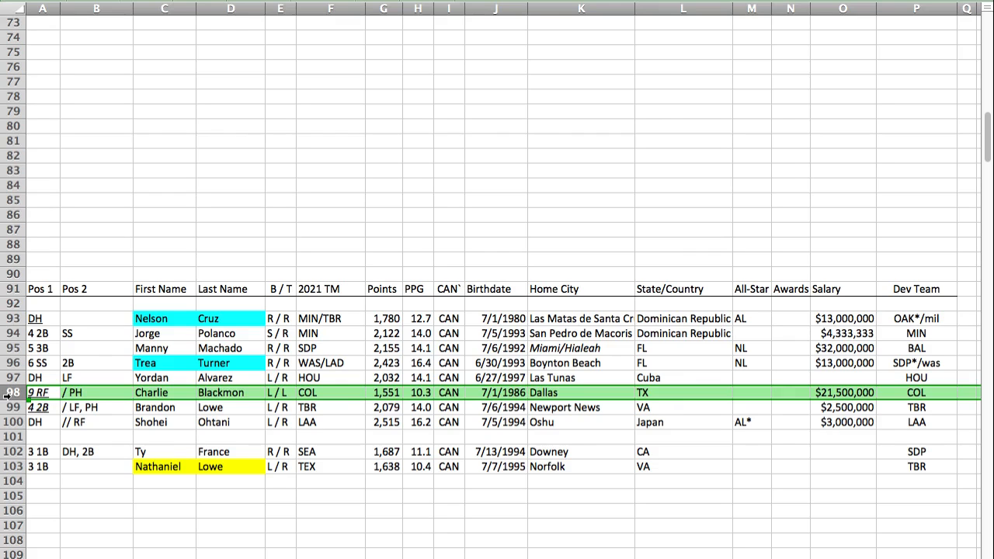
click(40, 496)
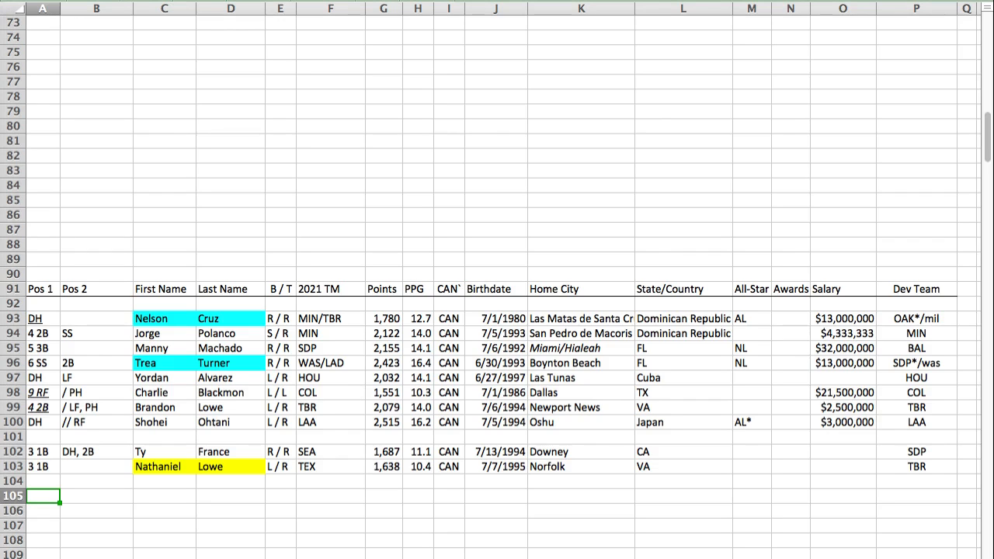
Step: Paste Chris Taylor's player row into row 162 of the VIR section and remove the italics from Max Muncy's position in A157
key(Return)
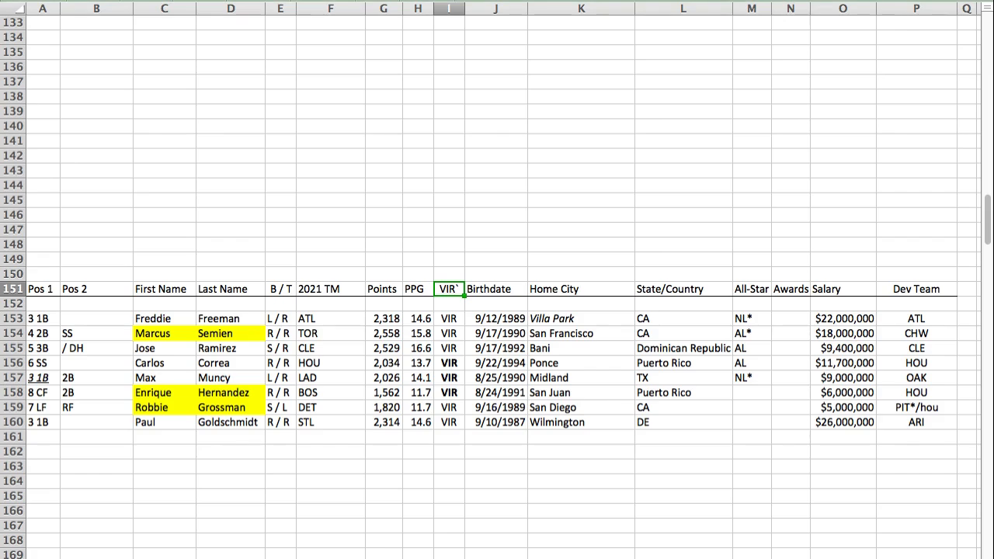
click(34, 449)
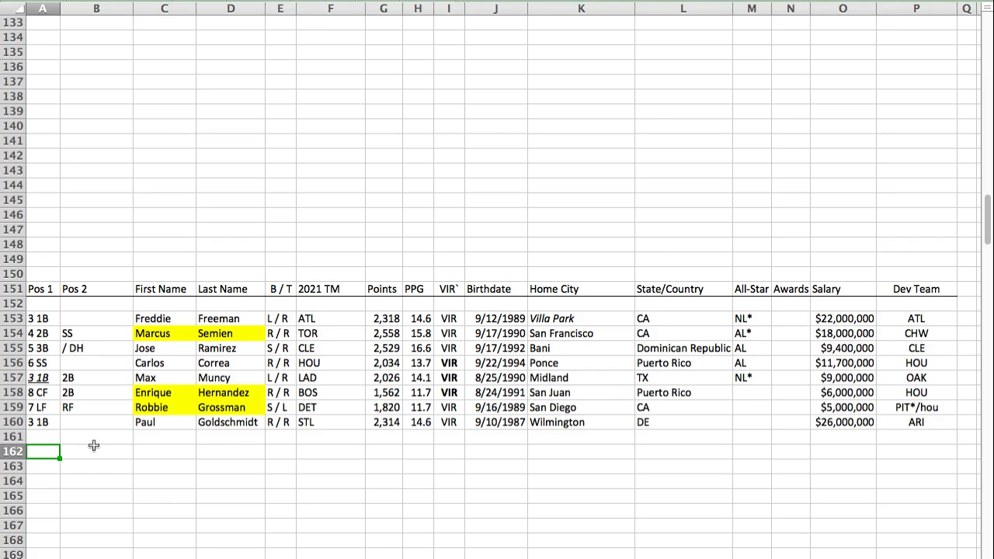
key(super+v)
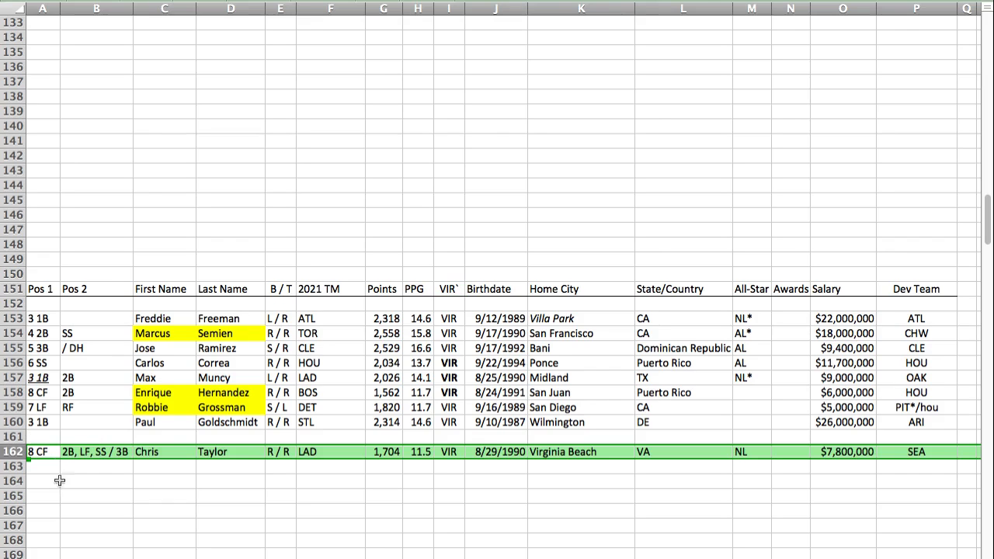
click(41, 379)
key(super+i)
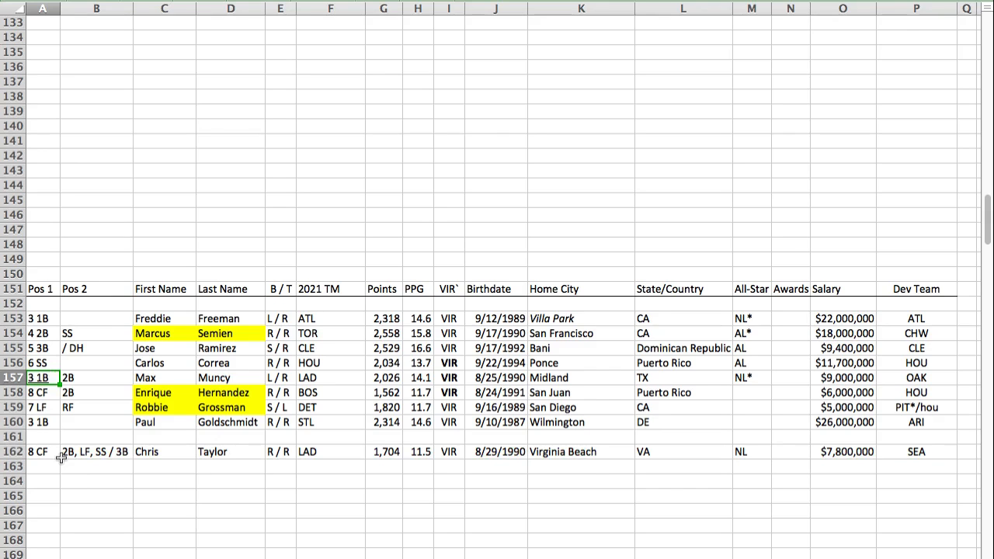
Step: Swap the VIR center fielders, placing Chris Taylor's row in row 158 and Enrique Hernandez's row in row 162
click(15, 392)
key(super+c)
click(32, 479)
key(super+v)
click(15, 451)
key(super+x)
click(35, 395)
key(super+v)
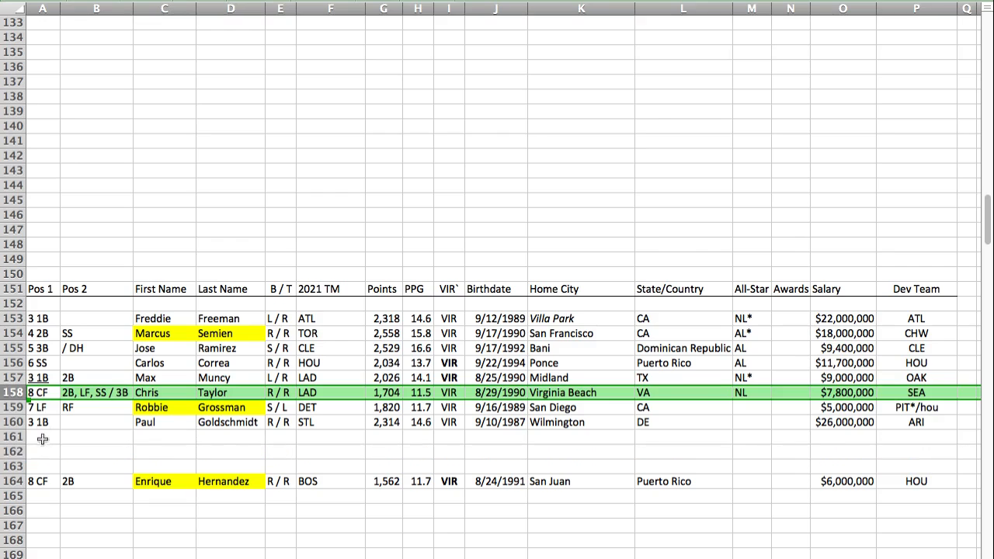
click(14, 481)
drag(31, 475, 34, 452)
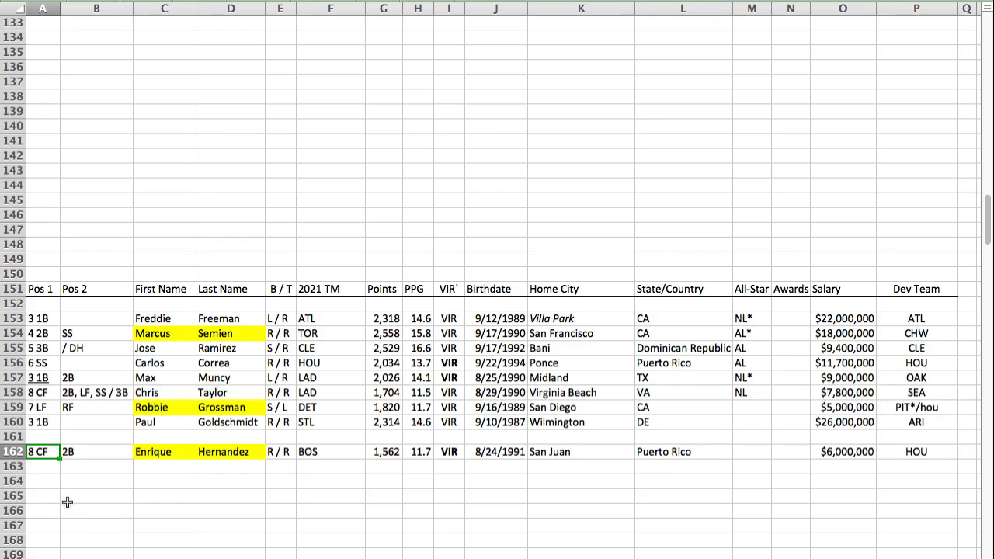
Step: Compare the points of Chris Taylor and Enrique Hernandez, and select the VIR lineup's points in G153:G160 for review
click(370, 396)
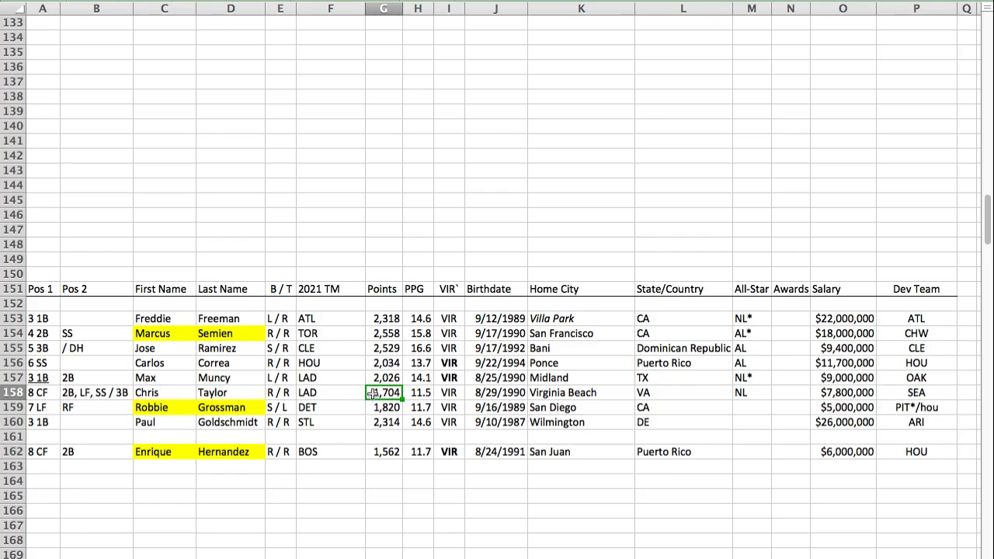
super+click(384, 451)
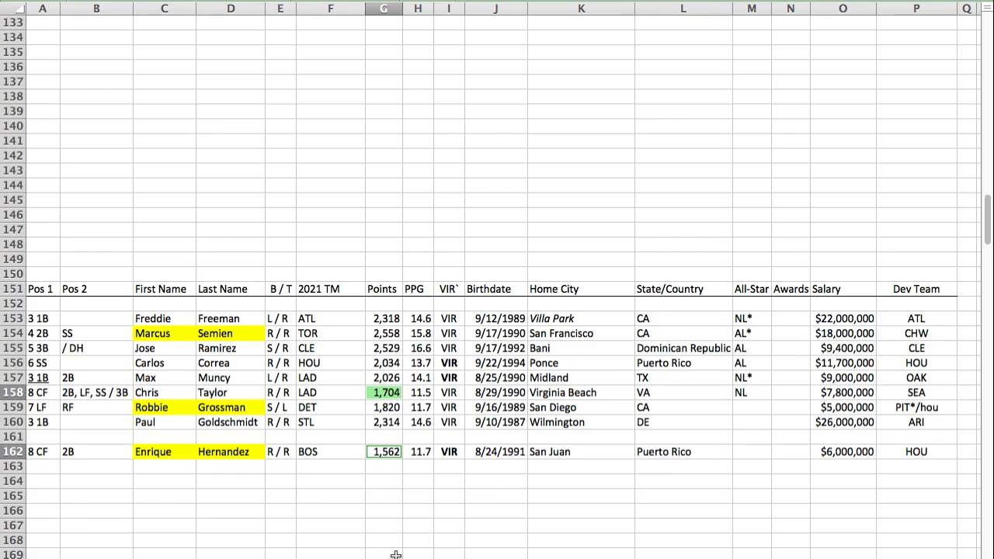
click(31, 481)
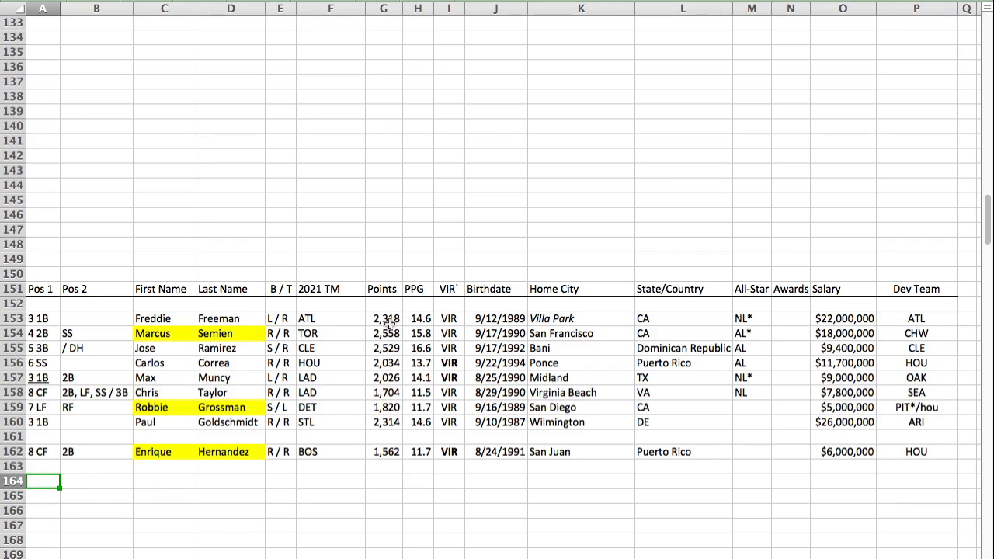
drag(388, 320, 385, 422)
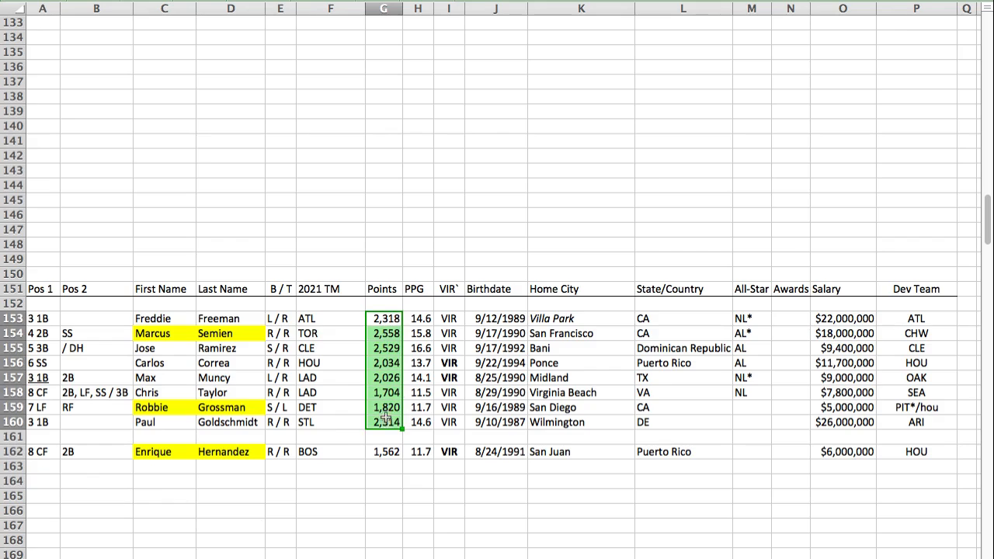
click(396, 484)
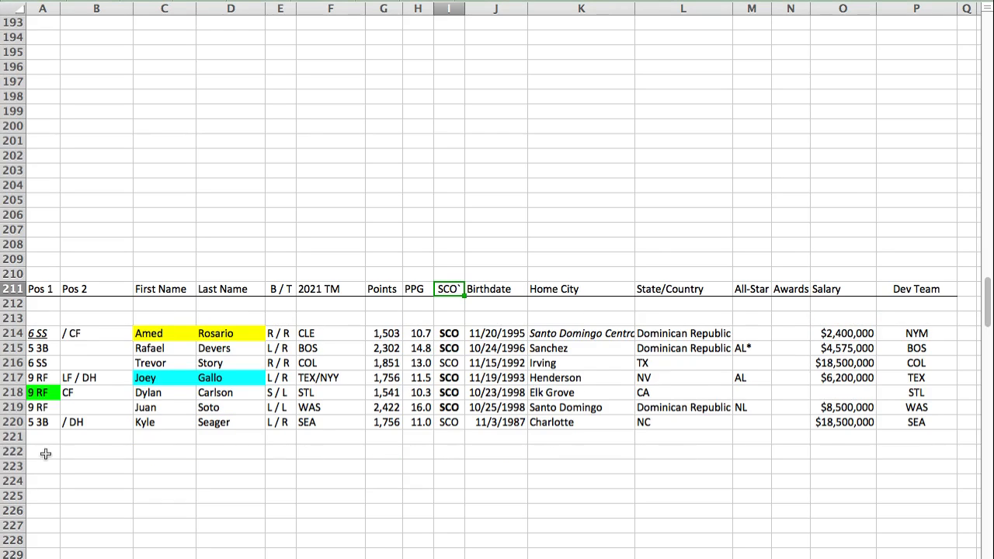
Step: Paste Giancarlo Stanton's player row into row 210, directly above the SCO section header
click(35, 276)
key(super+v)
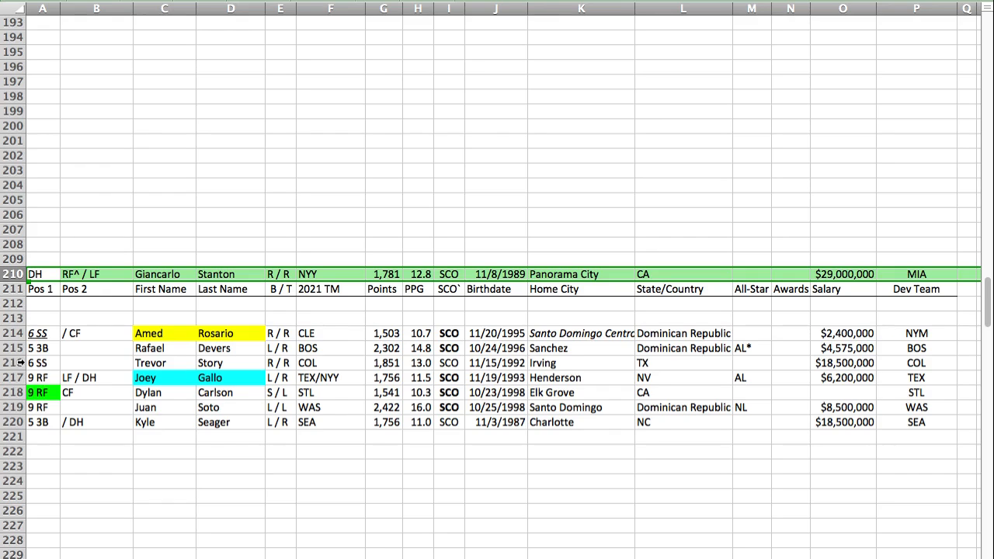
click(19, 377)
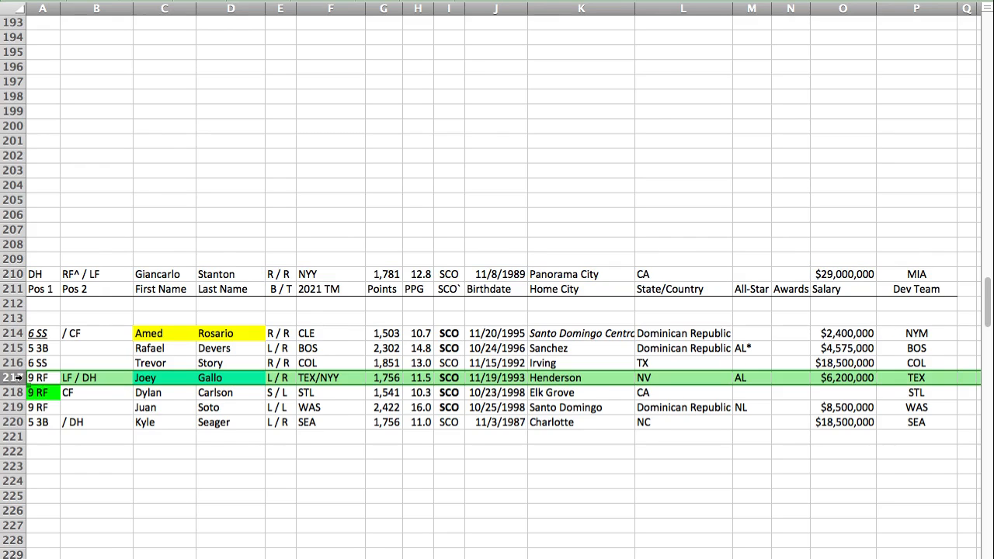
Step: Move Kyle Seager's row from row 220 to row 213 and make his 5 3B position italic and underlined
click(16, 423)
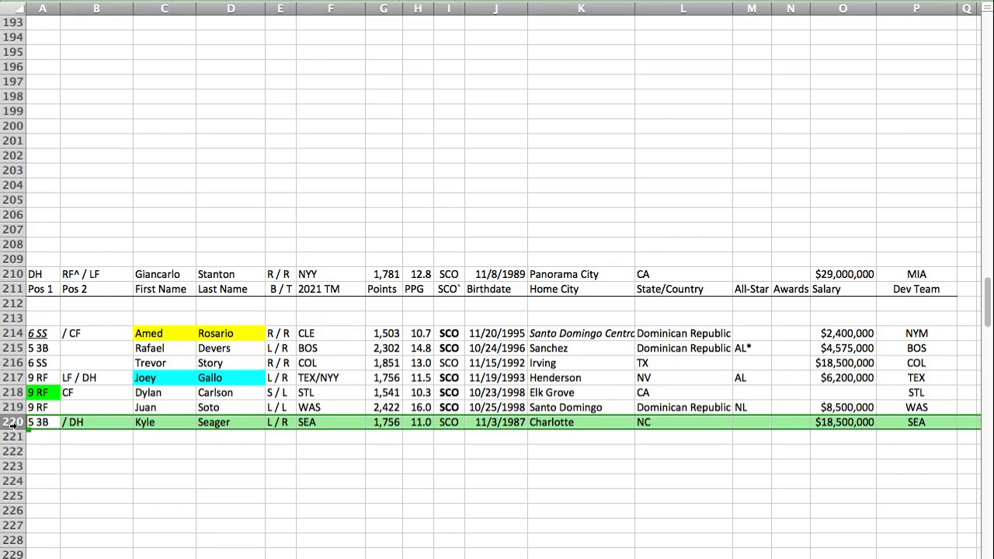
drag(36, 420, 43, 318)
click(40, 318)
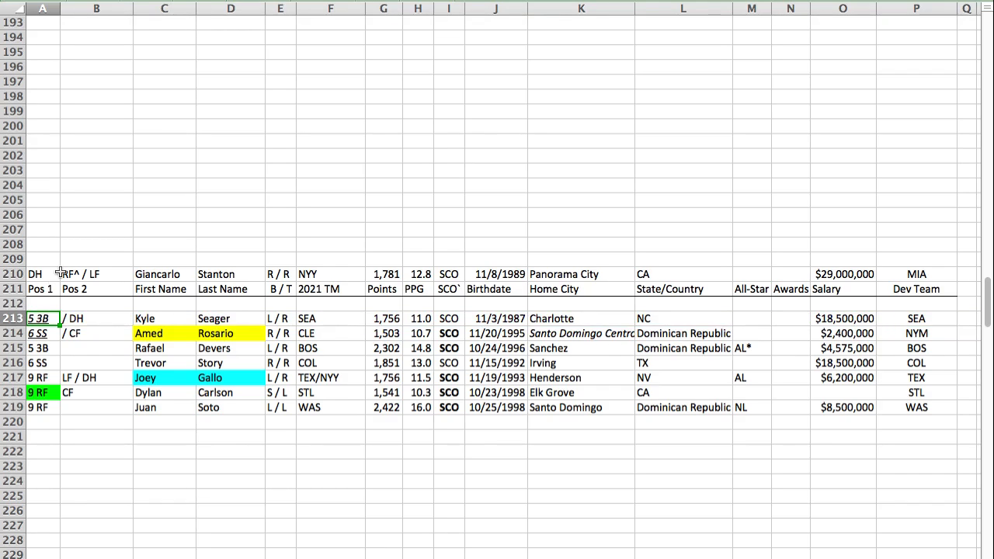
Step: Move Giancarlo Stanton's row from above the SCO header to row 220 and compare his points with Joey Gallo's
click(22, 274)
drag(23, 274, 41, 422)
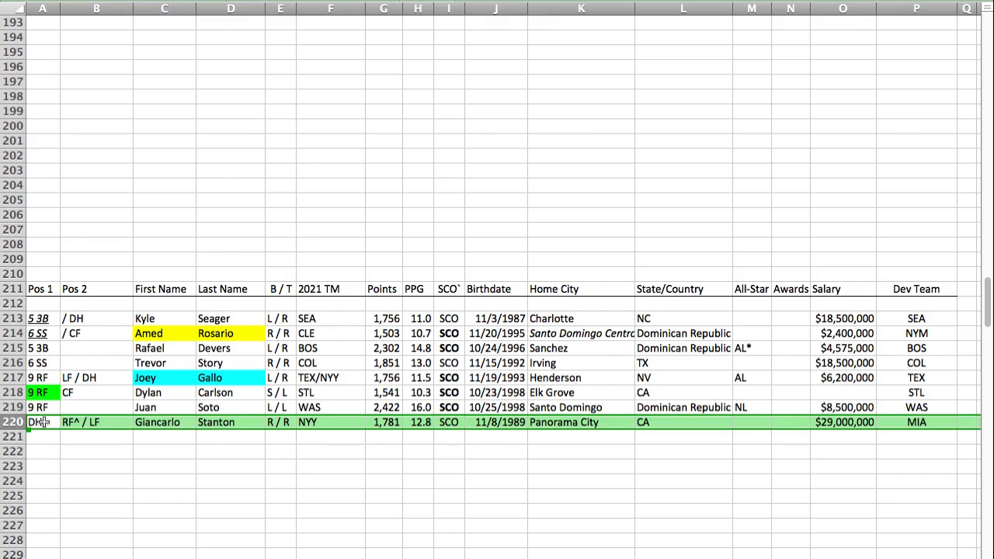
click(42, 438)
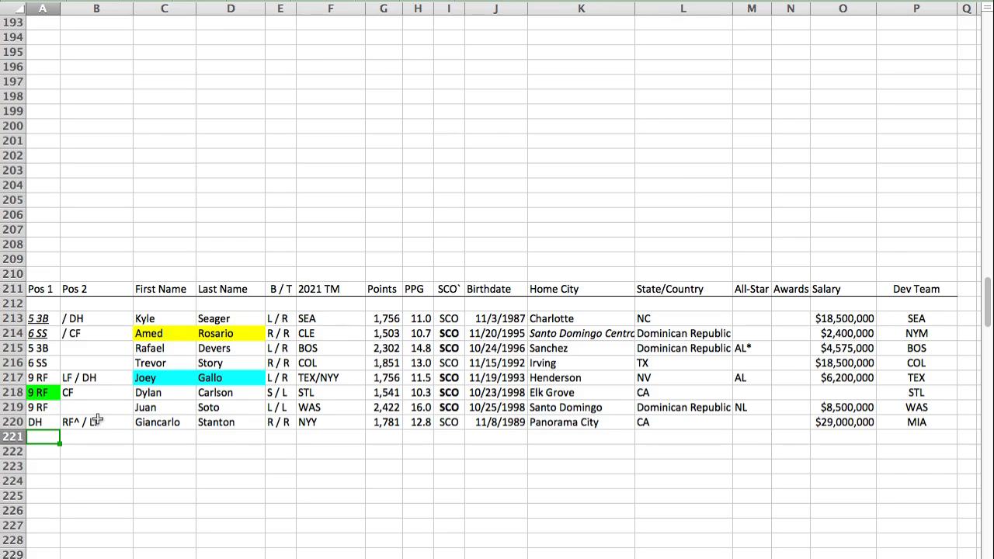
click(386, 421)
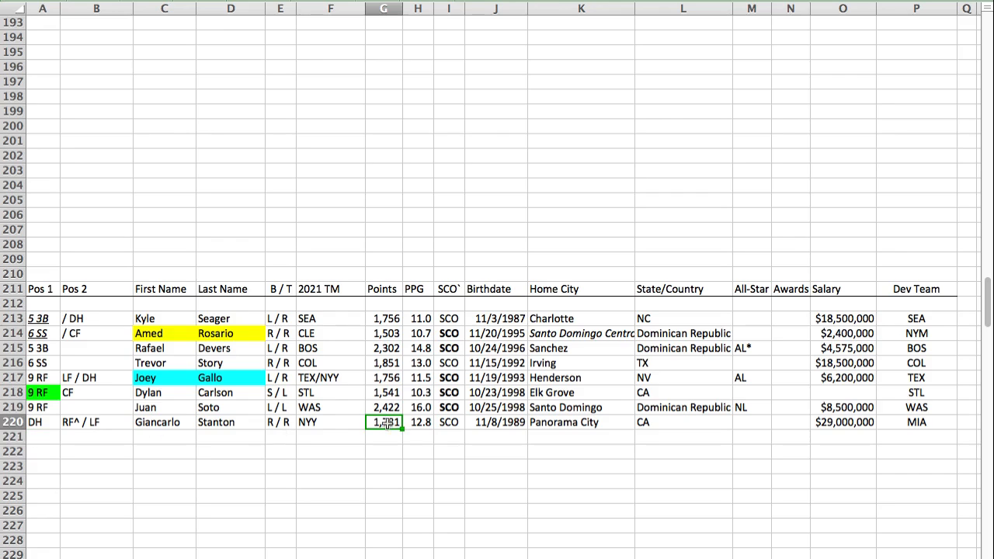
super+click(386, 377)
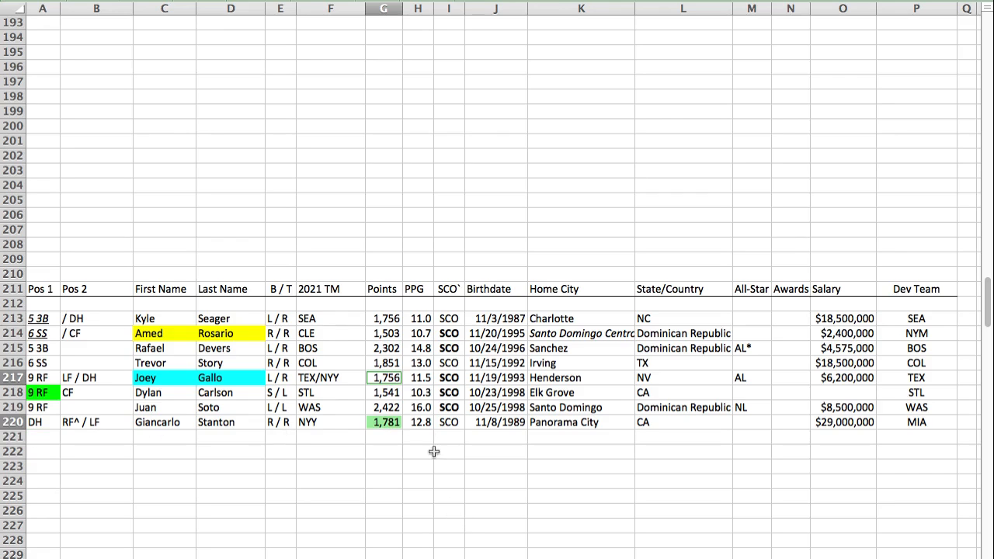
click(42, 425)
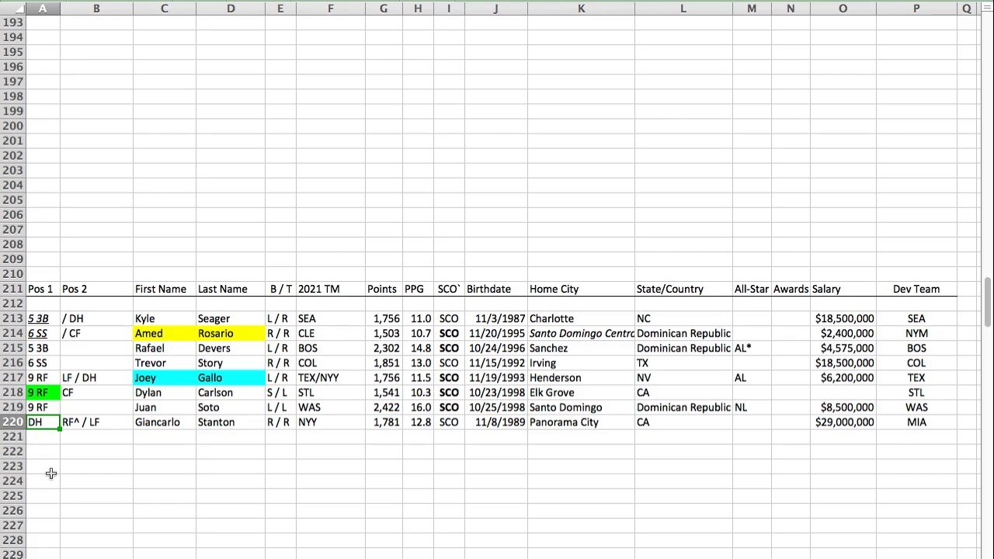
Step: Paste Anthony Rizzo's player row into row 130 of the LEO section, below J.D. Martinez
key(super+Tab)
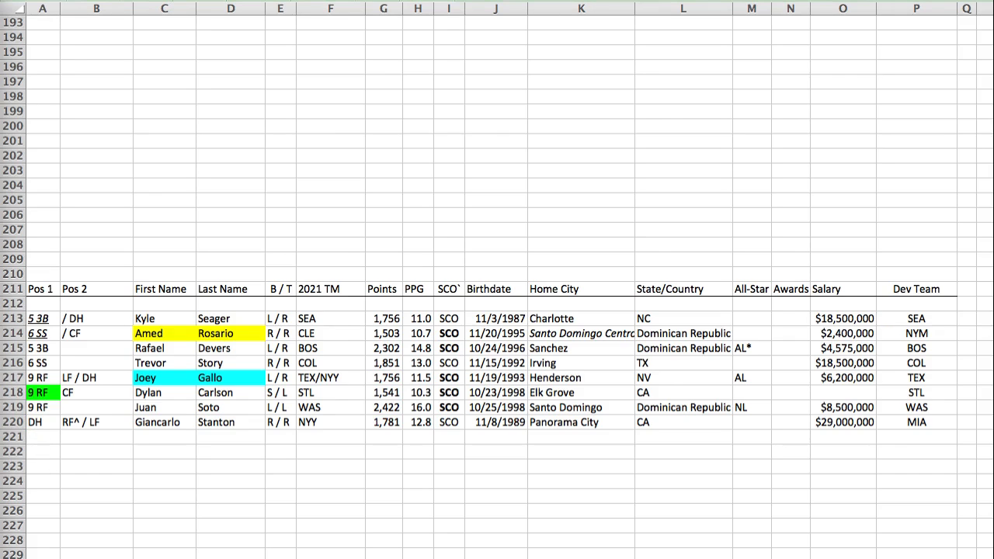
key(super+Tab)
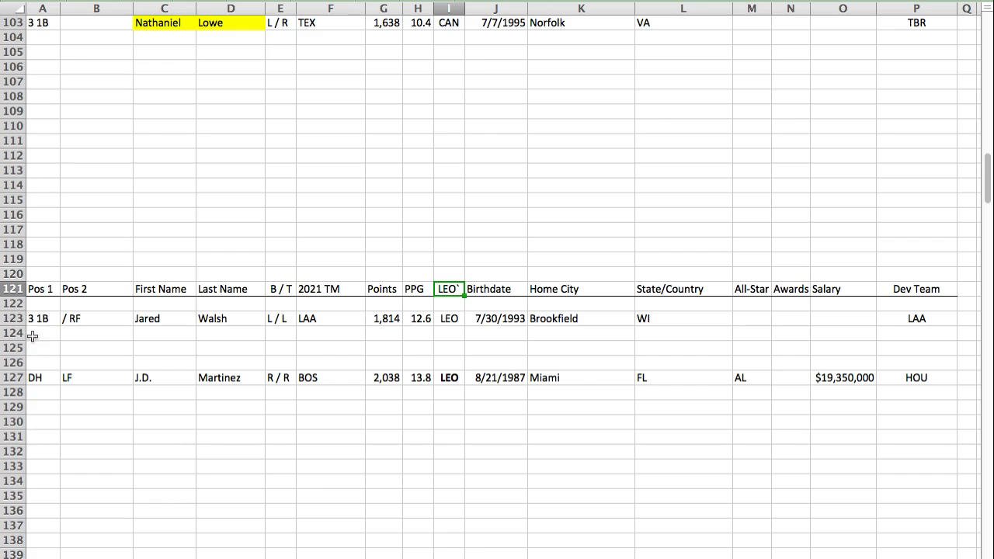
click(37, 421)
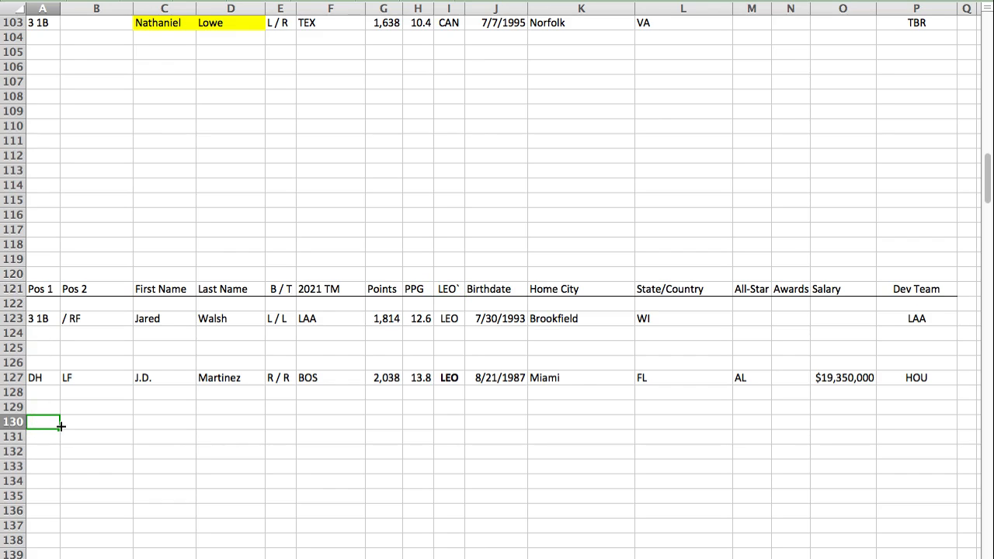
text(3 1B		Anthony	Rizzo	L / L	CHC/NYY	1,506	10.7	LEO	8/8/1989	Parkland	FL			$16,500,000	BOS*/sdp)
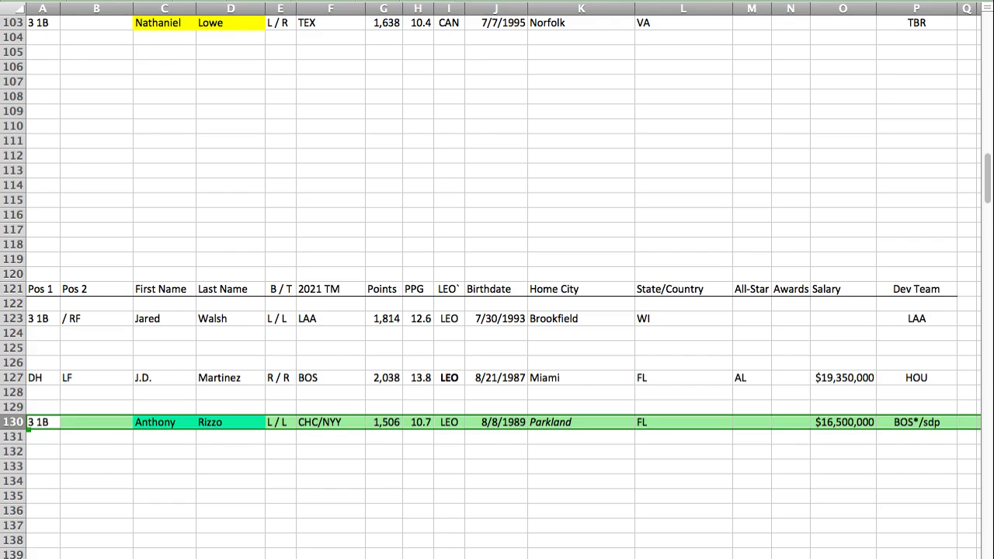
Step: Paste Andrew McCutchen's player row into row 192 of the LIB section, below Myles Straw
key(super+Tab)
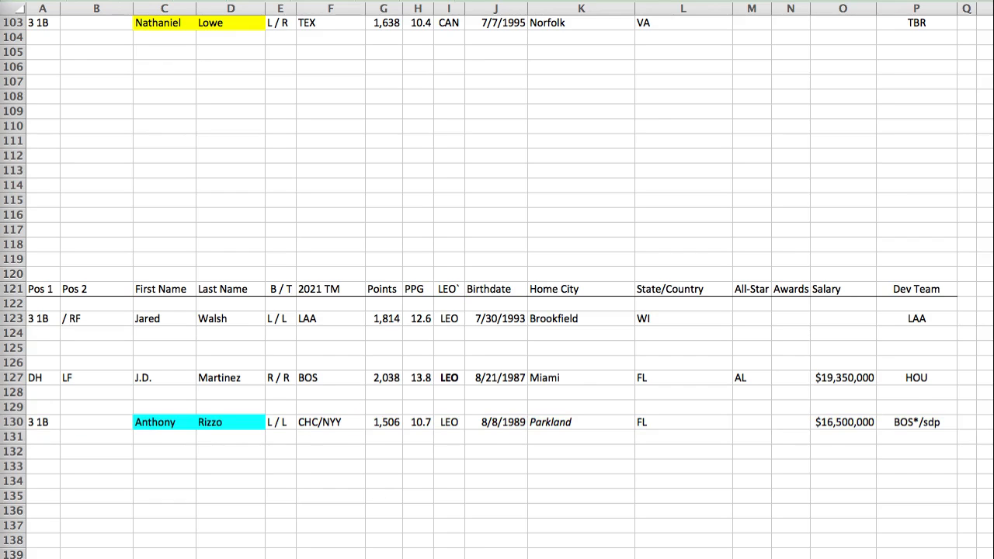
key(super+Tab)
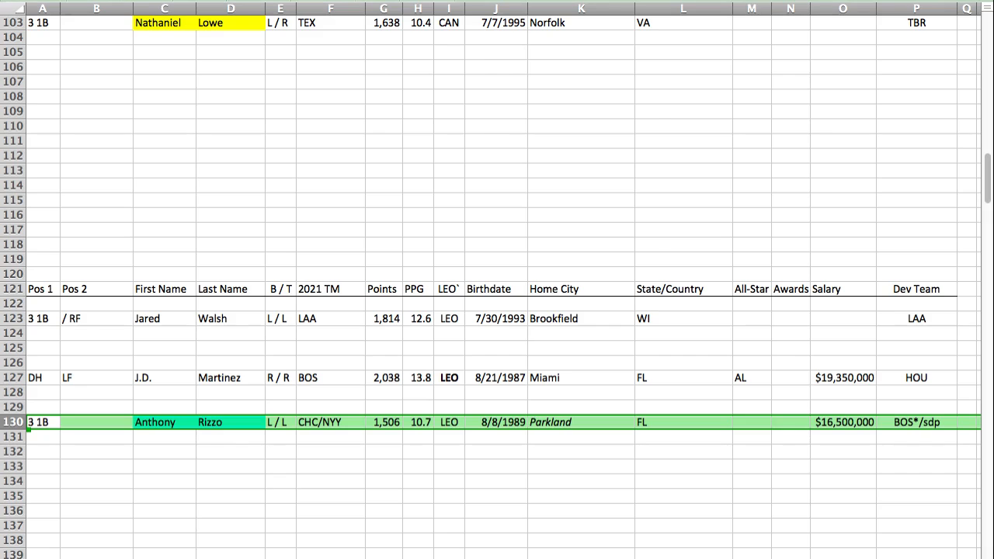
key(Return)
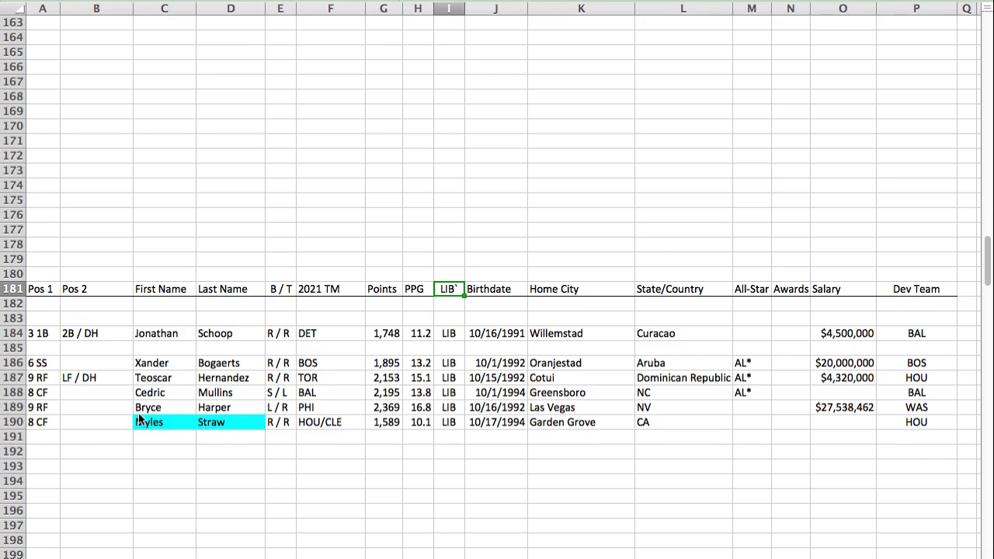
click(40, 453)
text(7 LF	/ PH	Andrew	McCutchen	R / R	PHI	1,651	11.5	LIB	10/10/1986	Fort Meade	FL			$20,000,000	PIT)
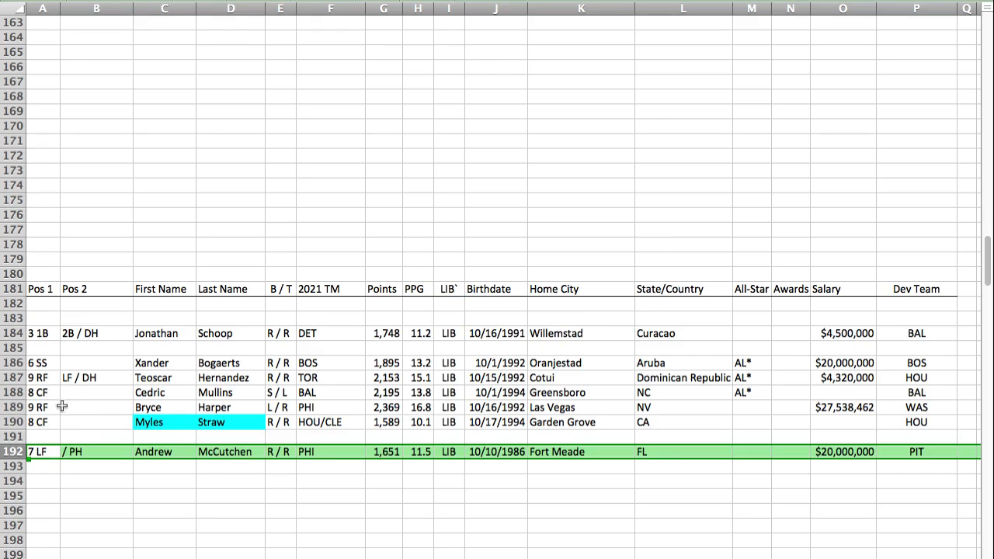
Step: Move Myles Straw's row to row 193 and Andrew McCutchen's row into the freed row 190, directly below Bryce Harper
click(13, 423)
click(29, 466)
text(8 CF		Myles	Straw	R / R	HOU/CLE	1,589	10.1	LIB	10/17/1994	Garden Grove	CA				HOU)
click(13, 452)
key(super+x)
click(32, 423)
key(super+v)
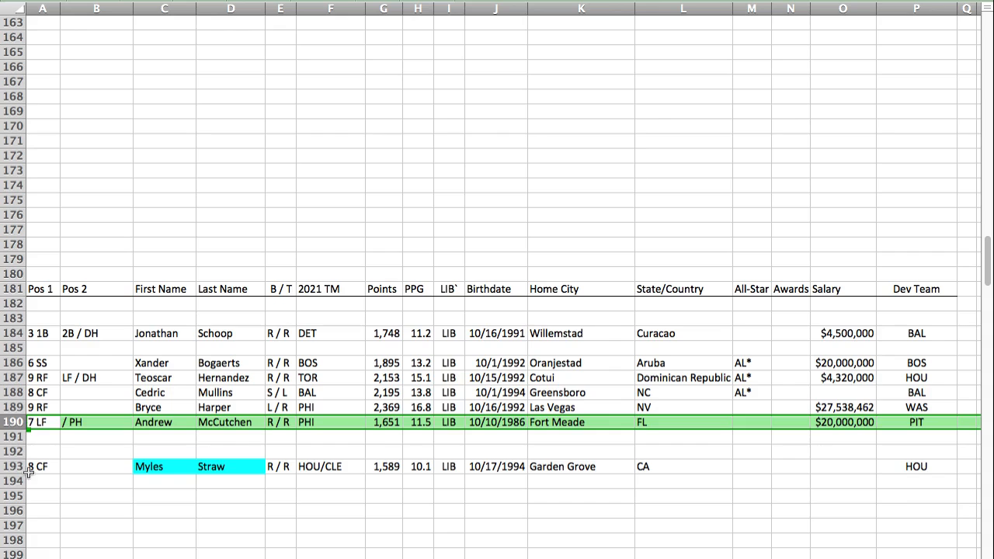
Step: Move Myles Straw's row up from row 193 to row 192 in the LIB section and check his points
click(14, 466)
key(super+x)
click(35, 452)
key(super+v)
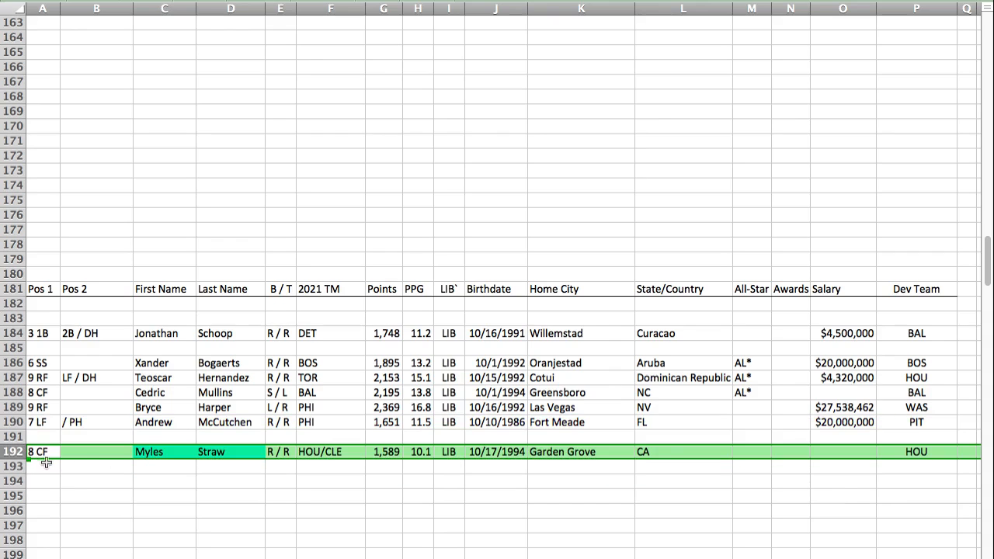
click(394, 451)
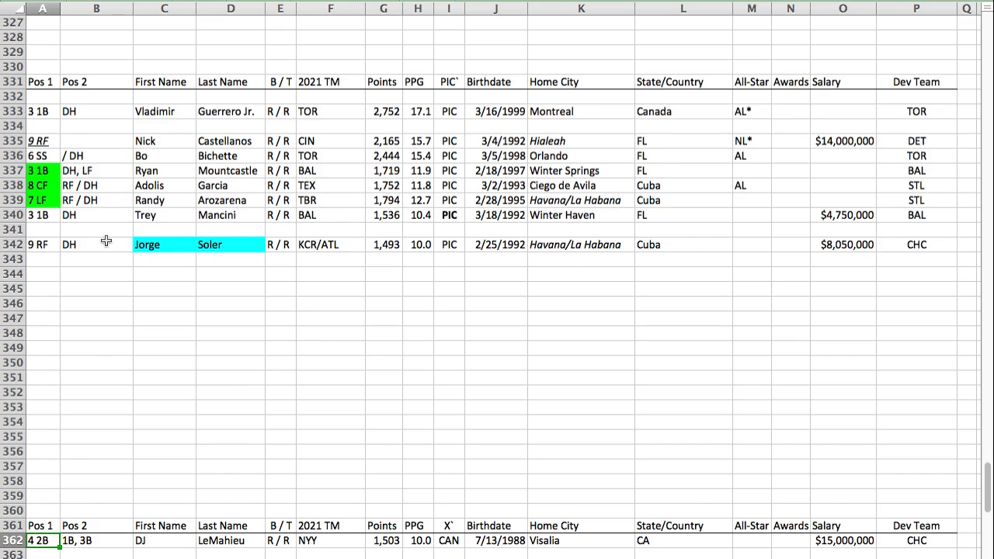
key(Down)
key(super+v)
key(Down)
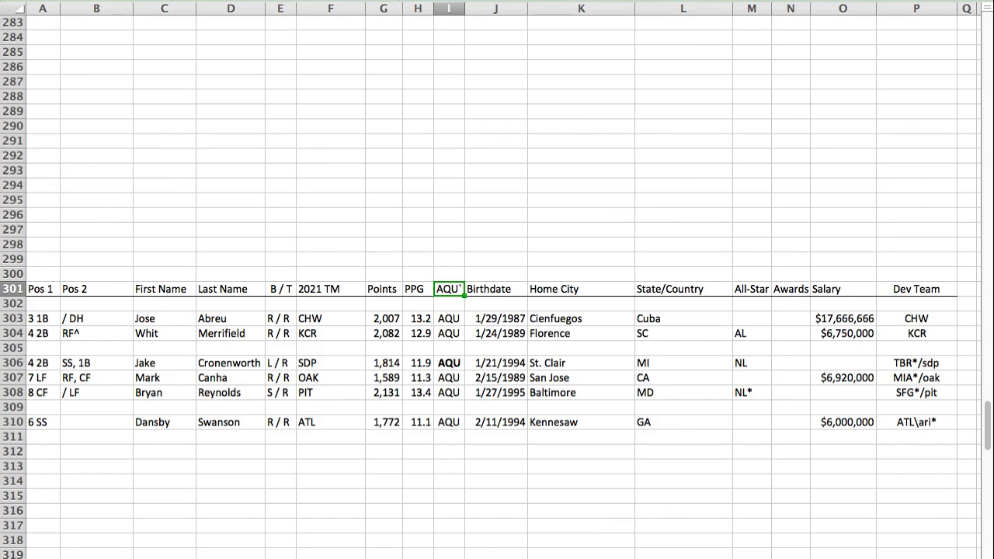
Step: Paste Hunter Renfroe's player row into row 309 of the AQU section, between Bryan Reynolds and Dansby Swanson, and check his points
click(46, 401)
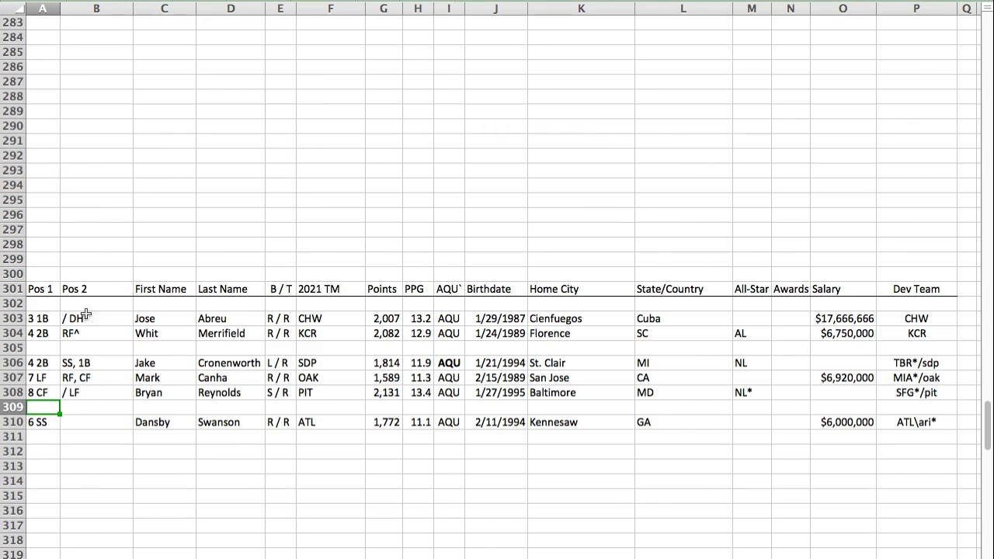
key(super+v)
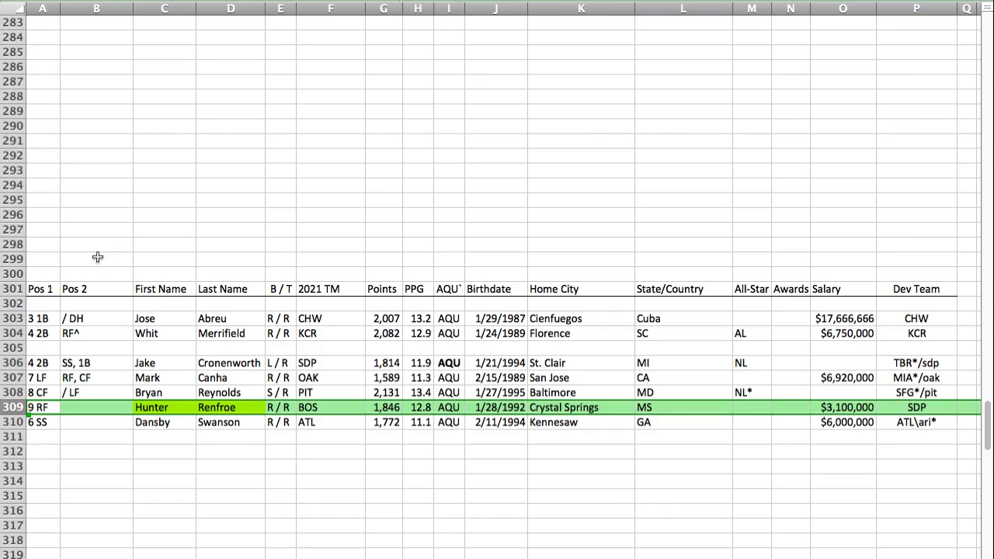
click(40, 407)
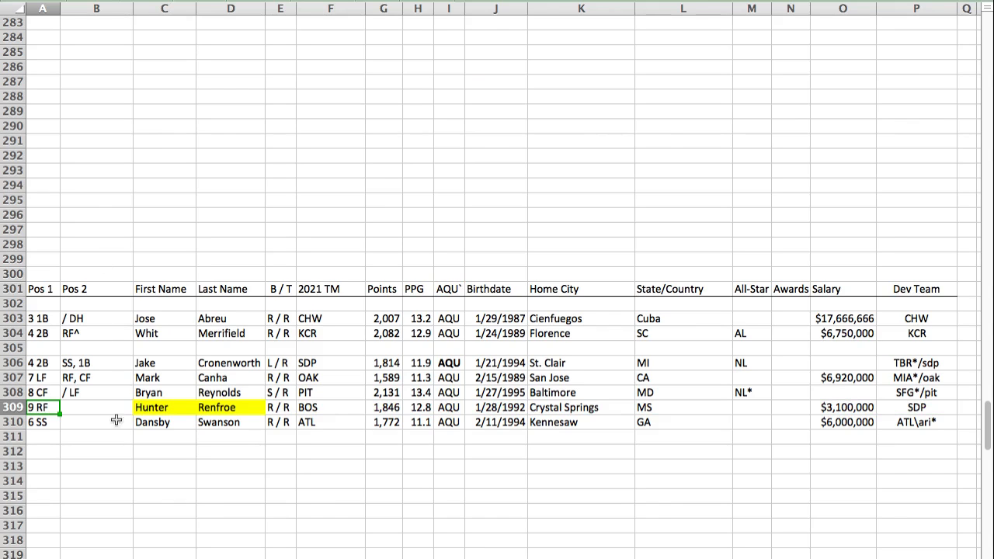
click(370, 412)
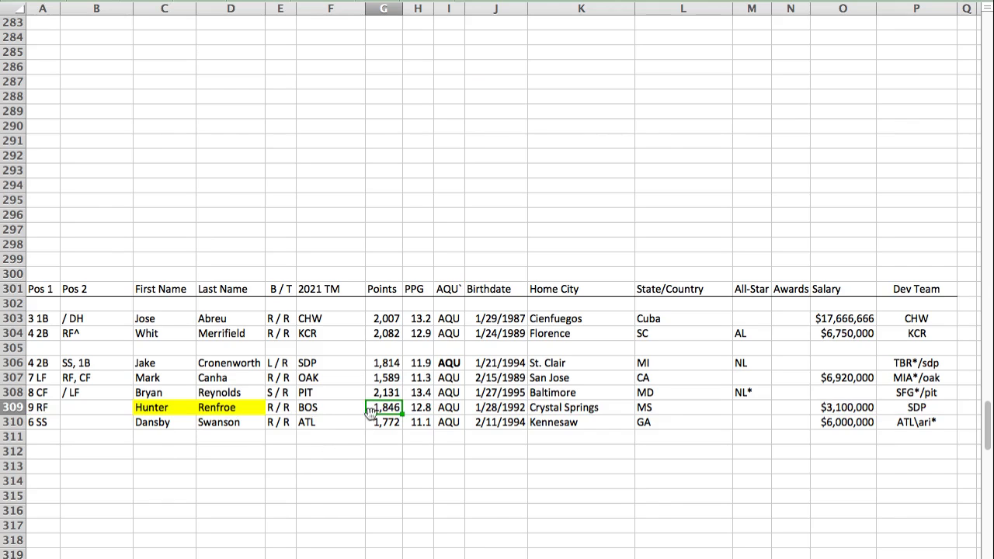
click(28, 451)
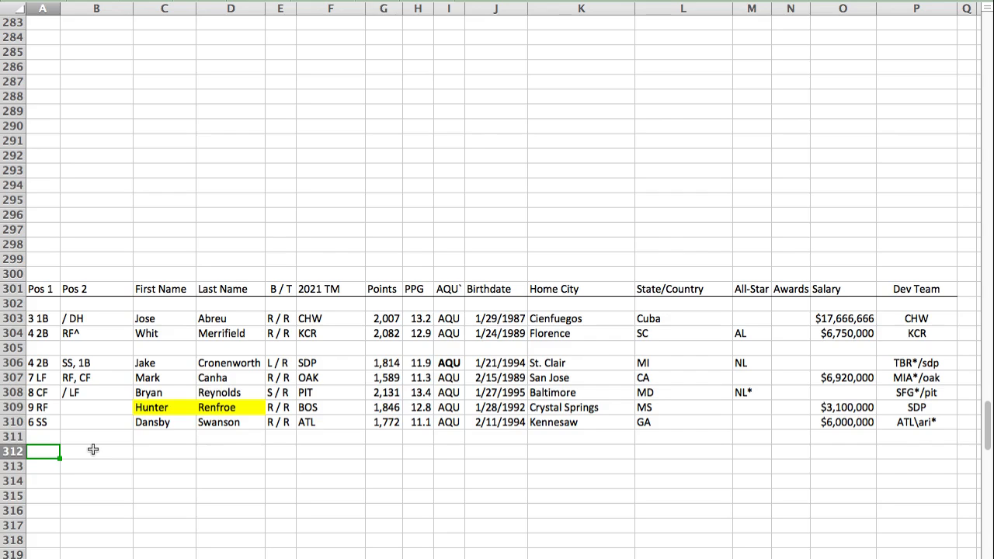
Step: Paste Luis Urias's player row into row 60, directly above the GEM section header
click(2, 334)
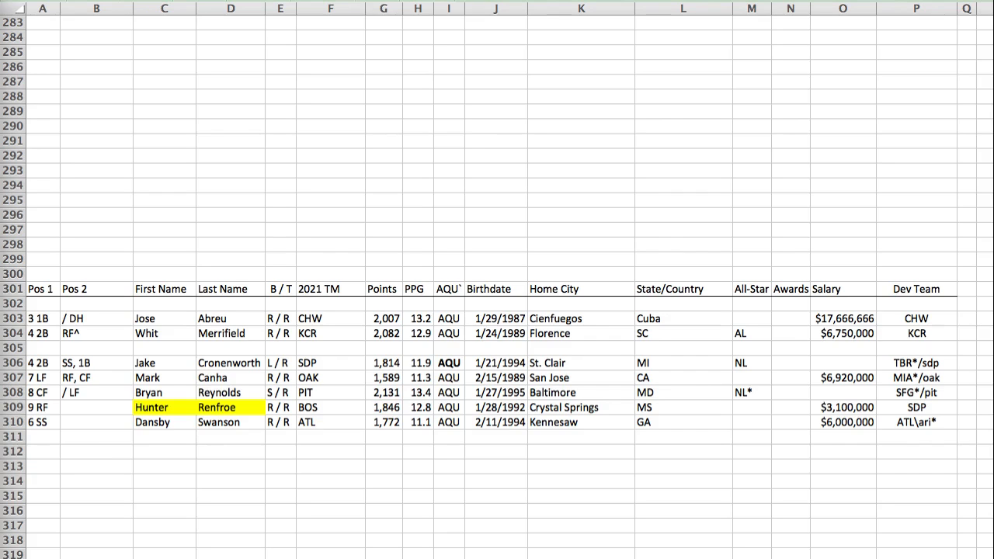
key(super+Tab)
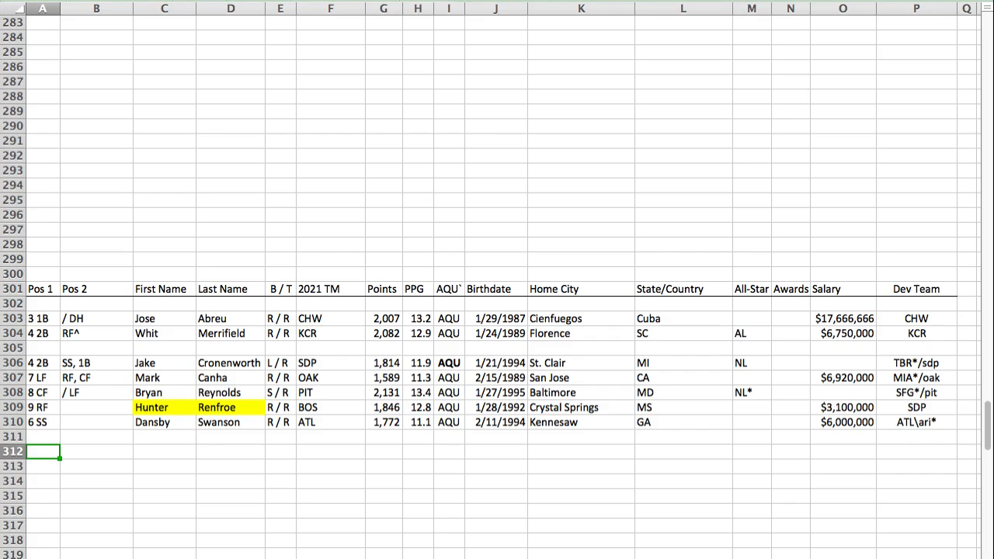
key(Return)
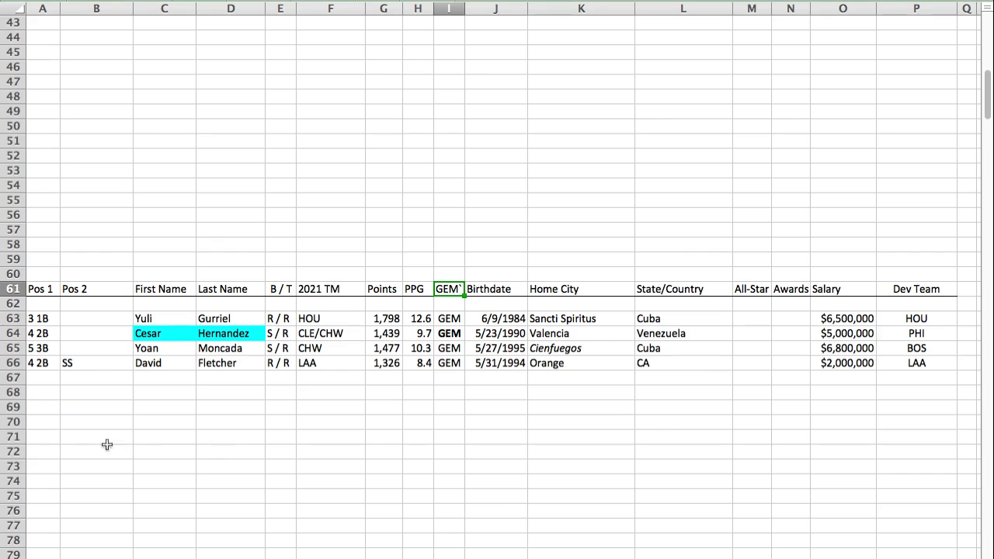
click(38, 277)
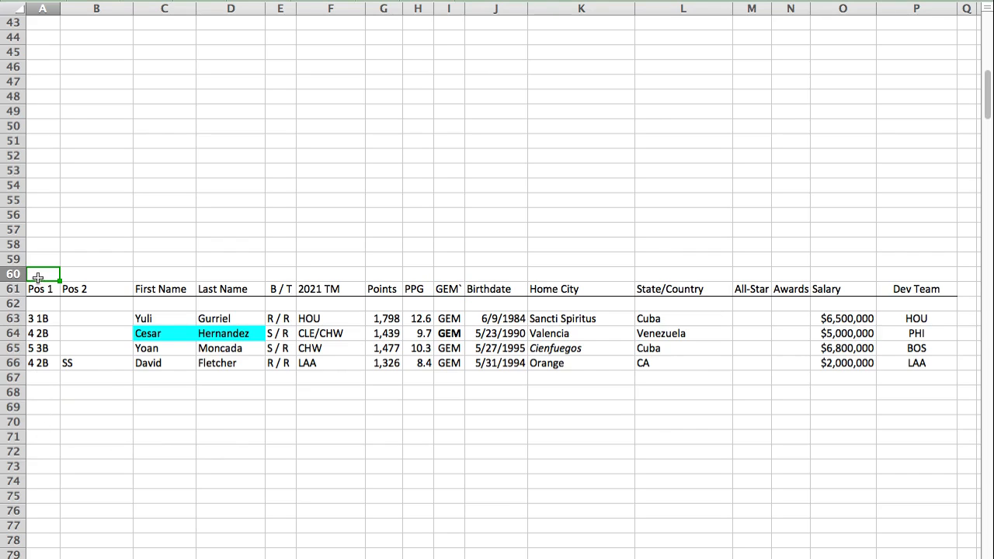
key(super+v)
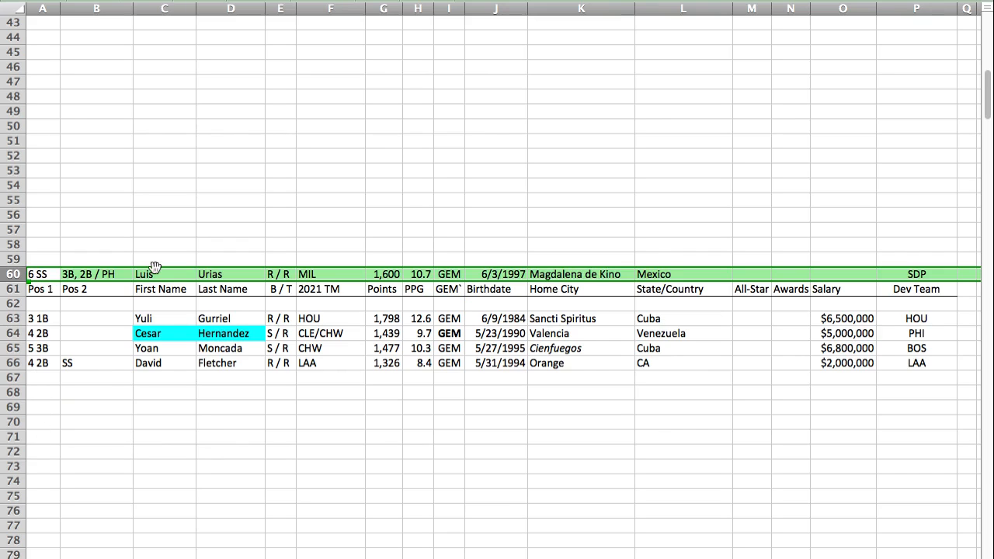
Step: Move David Fletcher's row from row 66 to row 70 and Luis Urias's row from above the GEM header to row 66
click(17, 363)
key(super+c)
click(38, 422)
key(super+v)
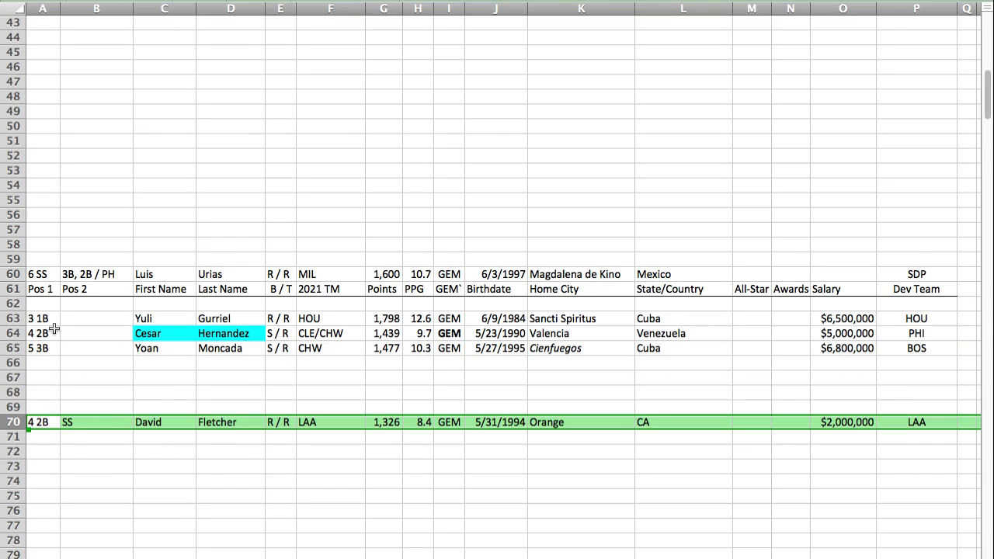
click(16, 274)
key(super+x)
click(40, 361)
key(super+v)
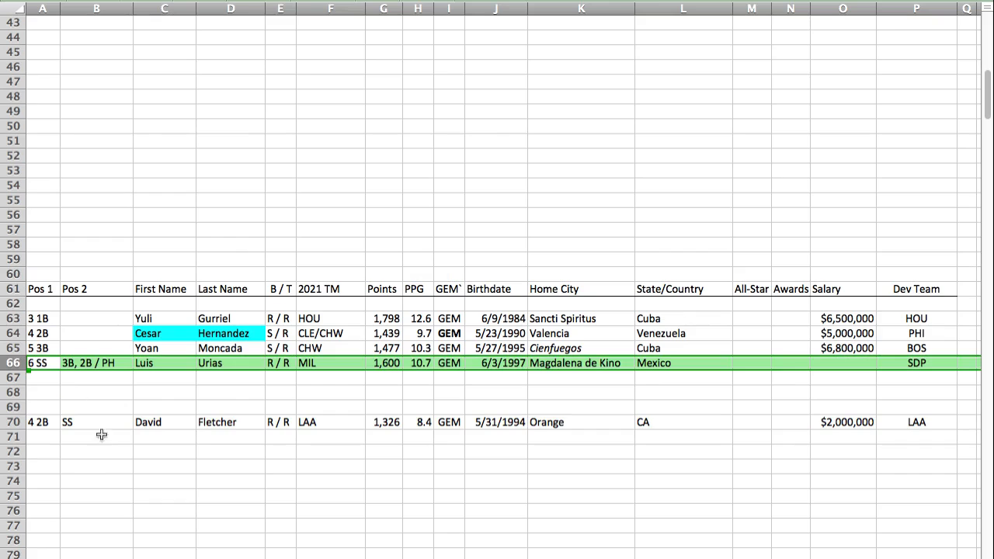
click(398, 420)
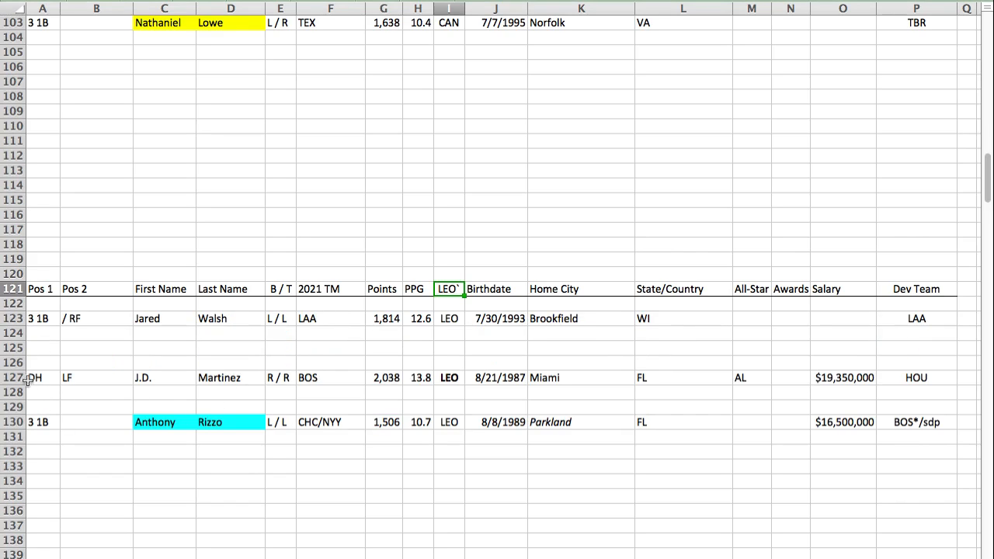
Step: Paste Josh Bell's player row into row 120, directly above the LEO section header
click(46, 273)
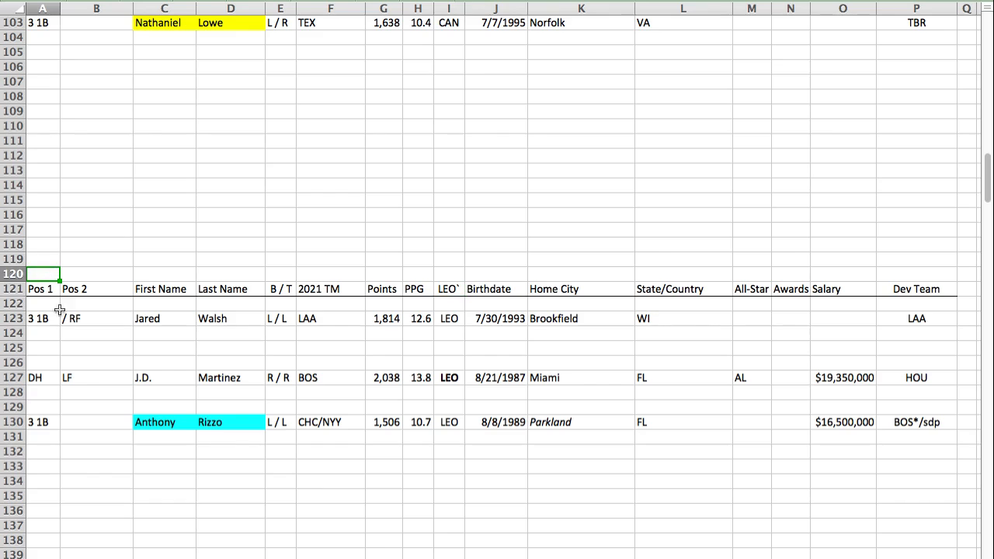
key(super+v)
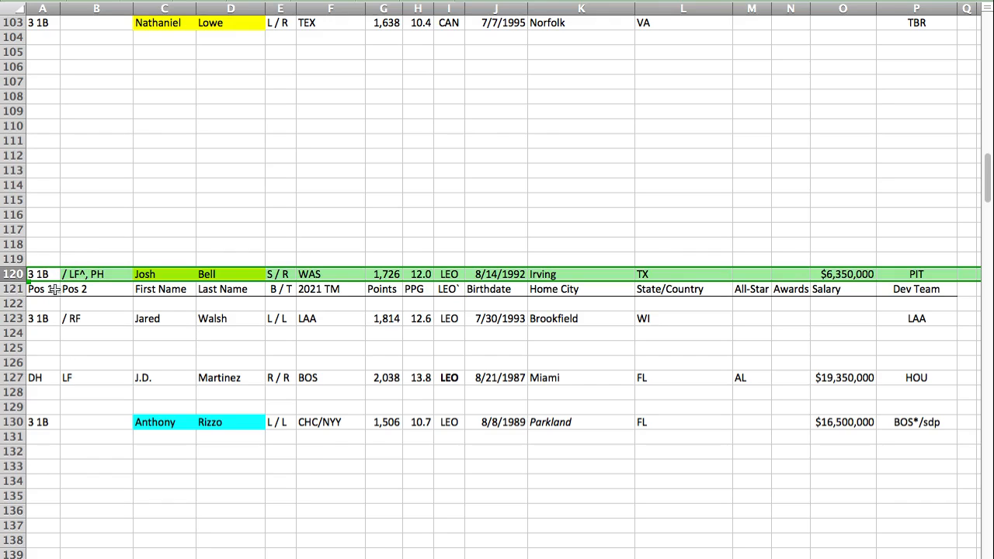
Step: Try moving J.D. Martinez's row to row 129 and Josh Bell's row to row 127, with Bell's 3 1B position in italics
click(19, 378)
key(super+c)
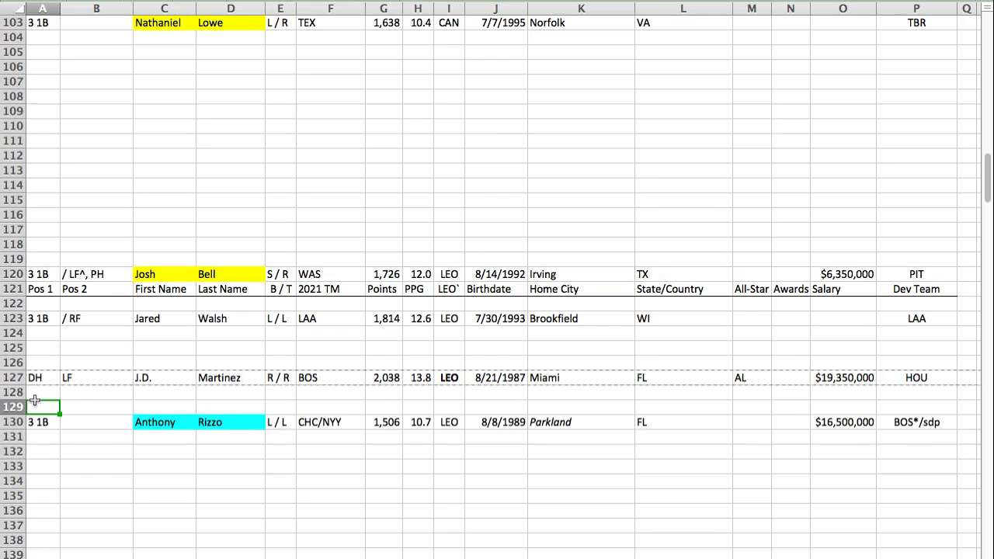
key(super+v)
click(17, 274)
key(super+x)
click(46, 378)
key(super+v)
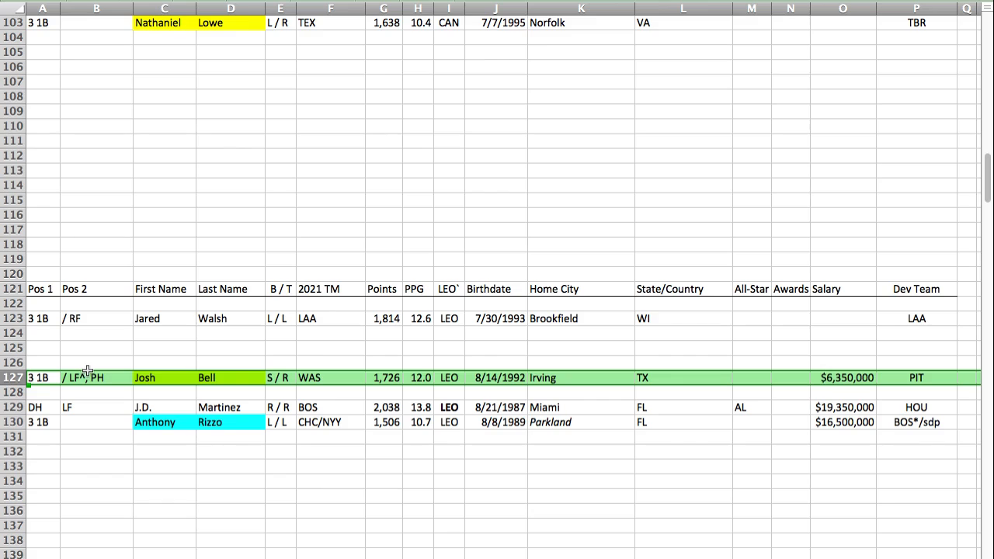
click(32, 375)
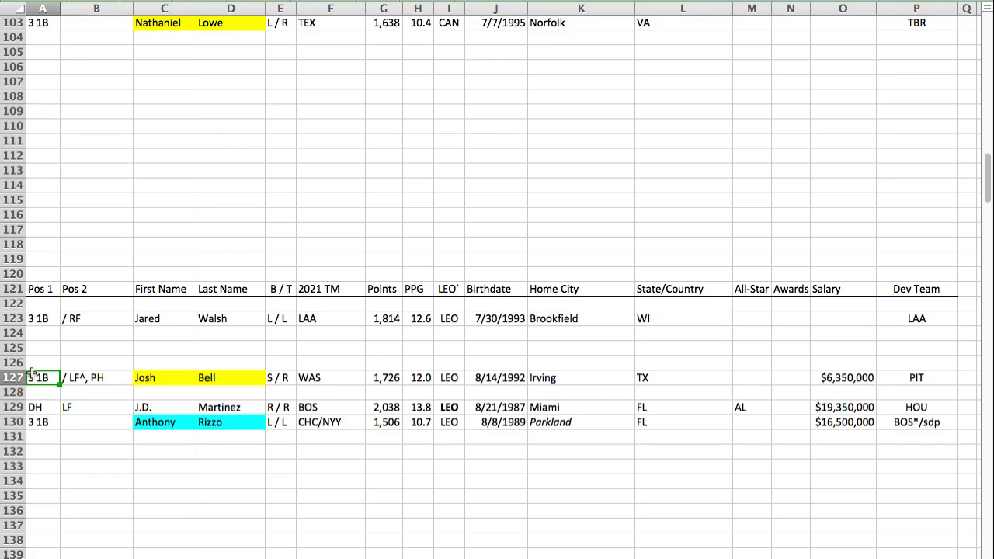
key(super+i)
Step: Undo the italics on Josh Bell's position and both row moves in the LEO section
key(super+z)
key(super+z)
key(super+z)
key(super+z)
Step: Move Jared Walsh's row from row 123 to row 129 and Josh Bell's row from above the LEO header to row 123
click(21, 318)
key(super+c)
click(46, 409)
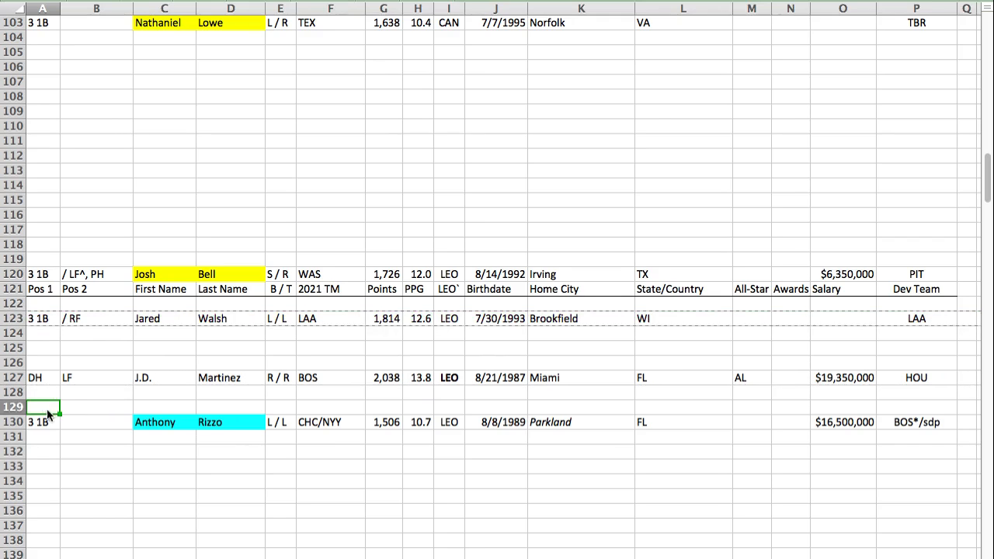
key(super+v)
click(22, 274)
key(super+x)
click(43, 313)
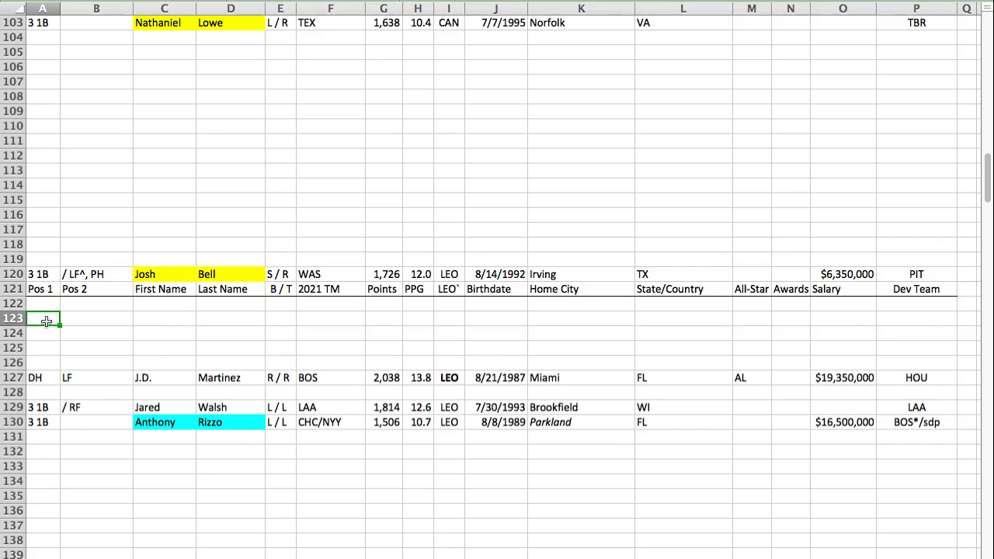
key(super+v)
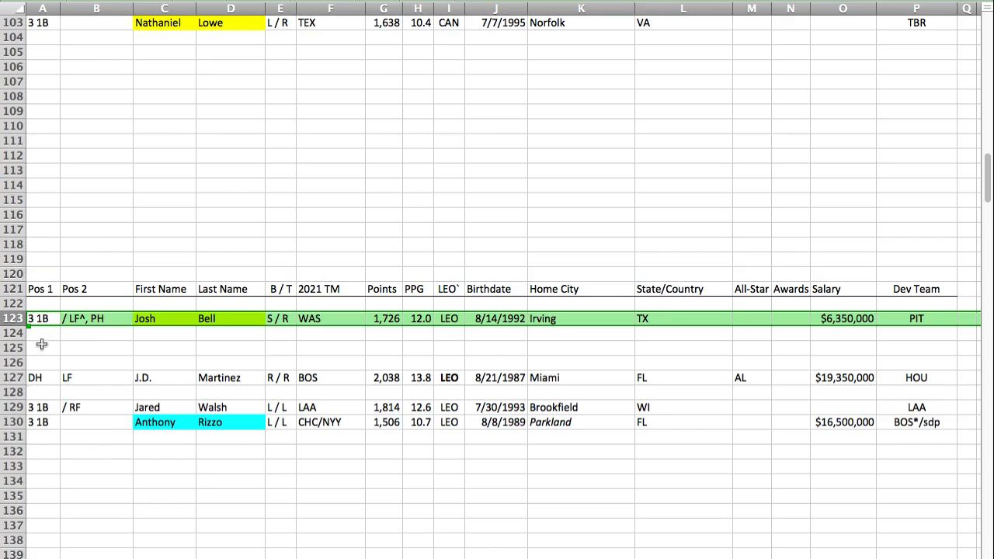
Step: Compare Josh Bell's points with Anthony Rizzo's in the LEO section
click(386, 318)
click(385, 423)
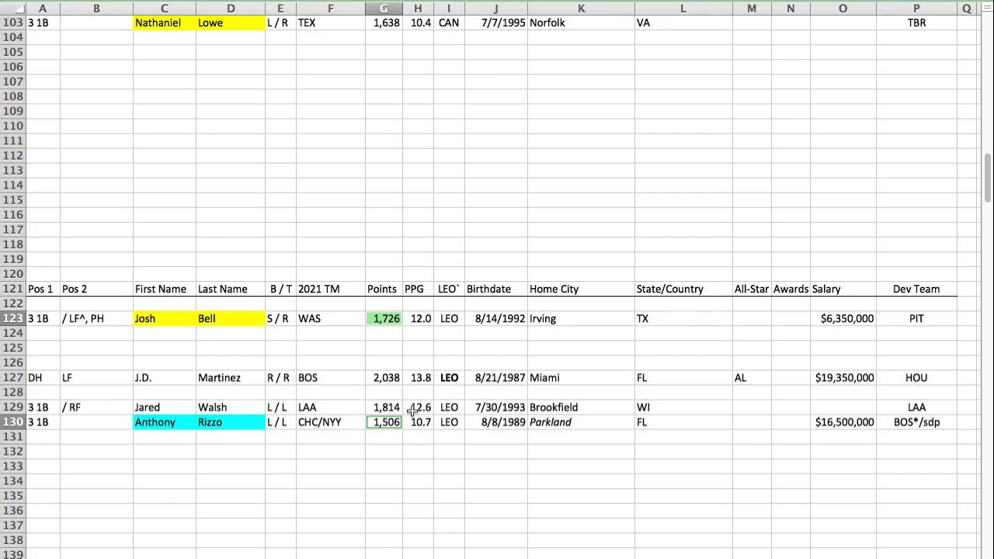
click(39, 452)
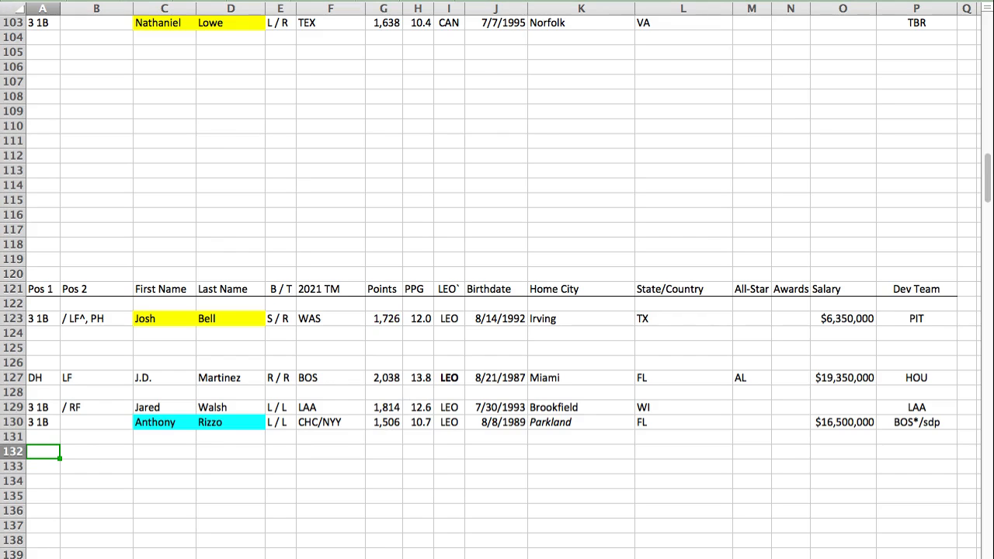
Step: Paste Jean Segura's player row into row 334 of the PIC section, between Vladimir Guerrero Jr. and Nick Castellanos
key(Return)
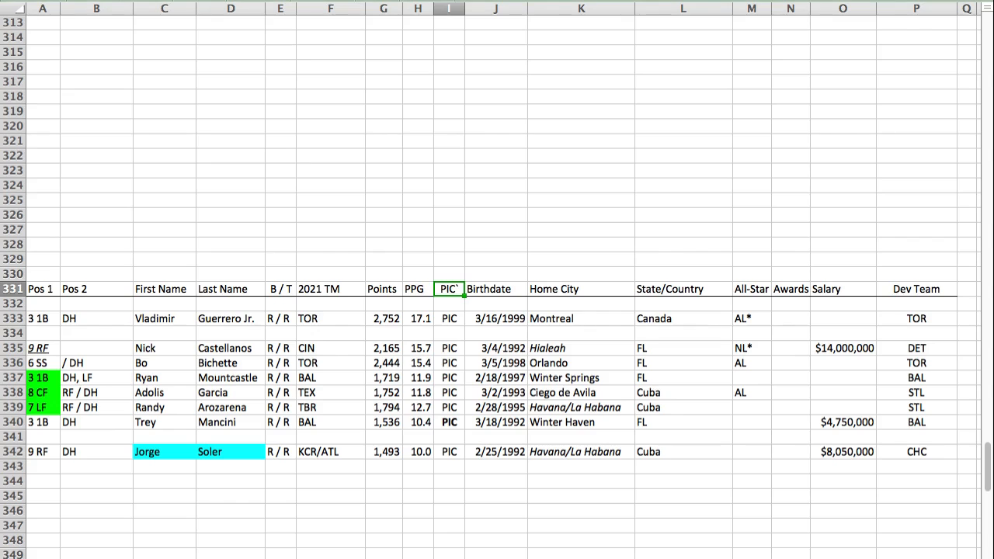
click(46, 332)
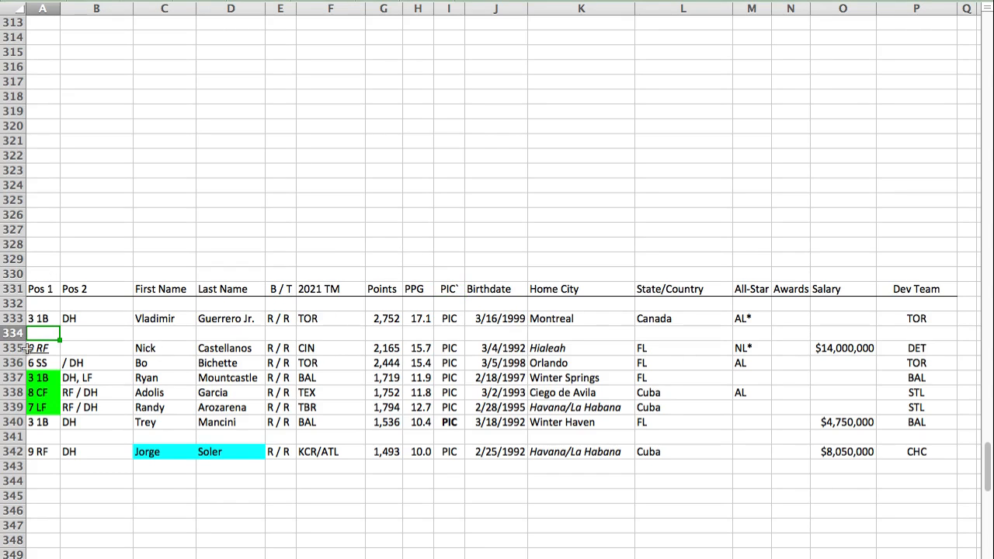
key(super+v)
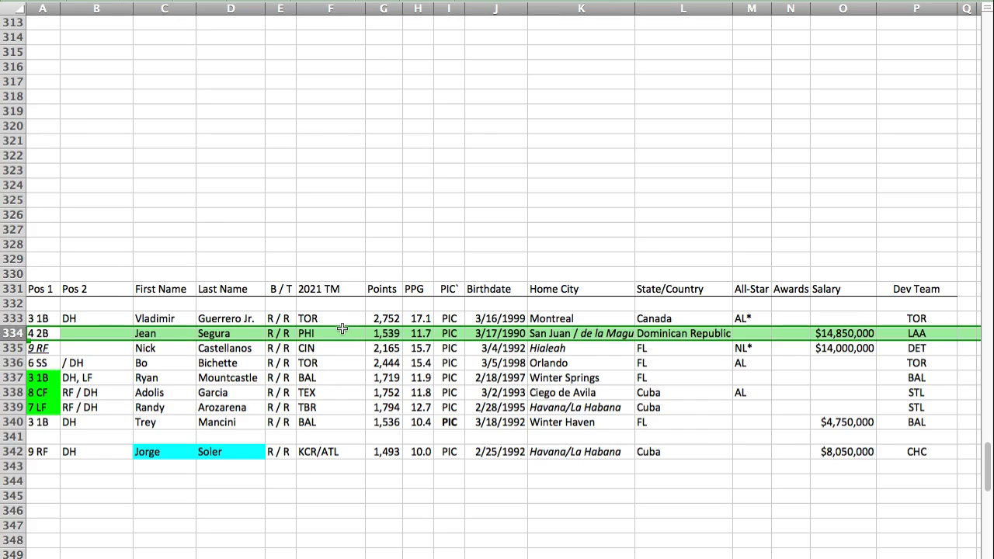
key(Left)
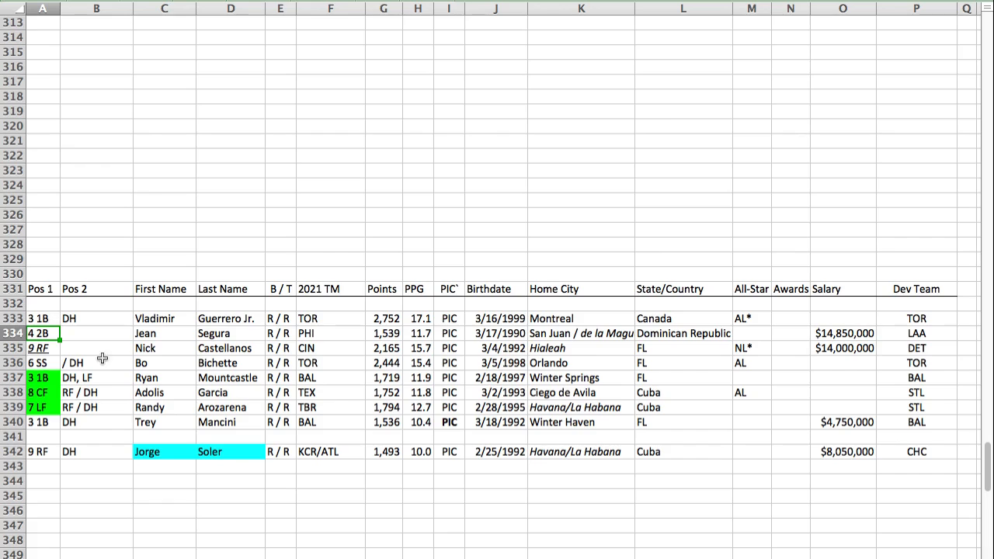
Step: Paste Kyle Tucker's player row into row 281 of the CAP section
key(super+Tab)
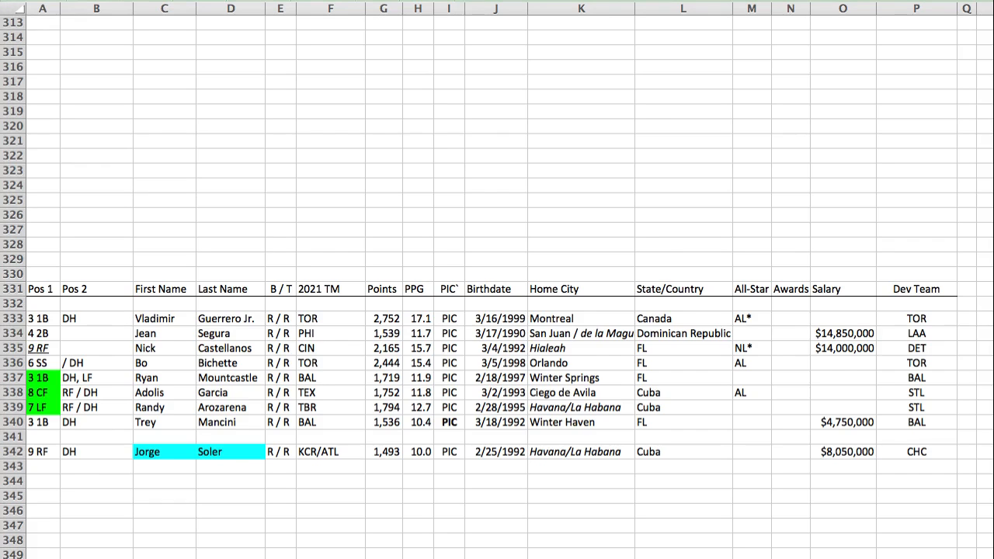
key(super+Tab)
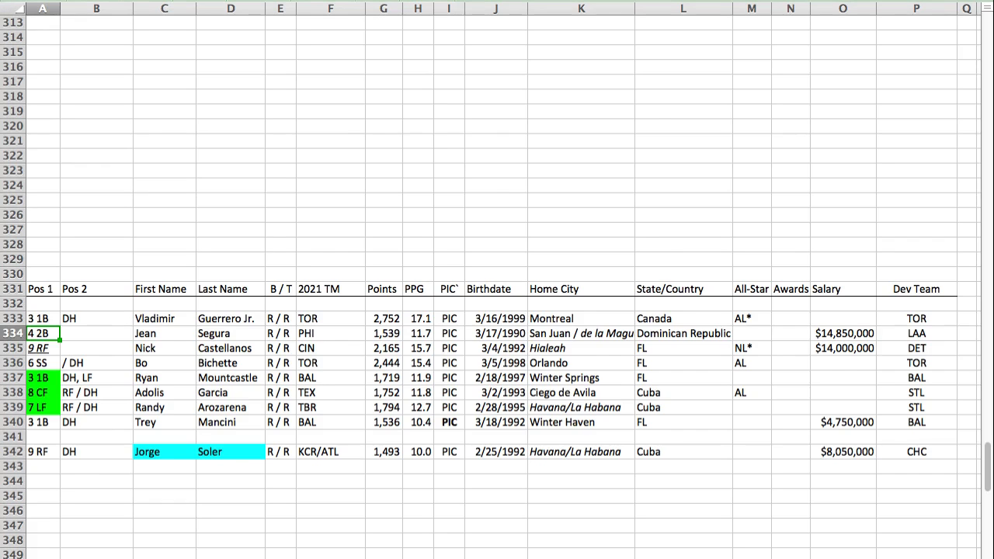
key(Return)
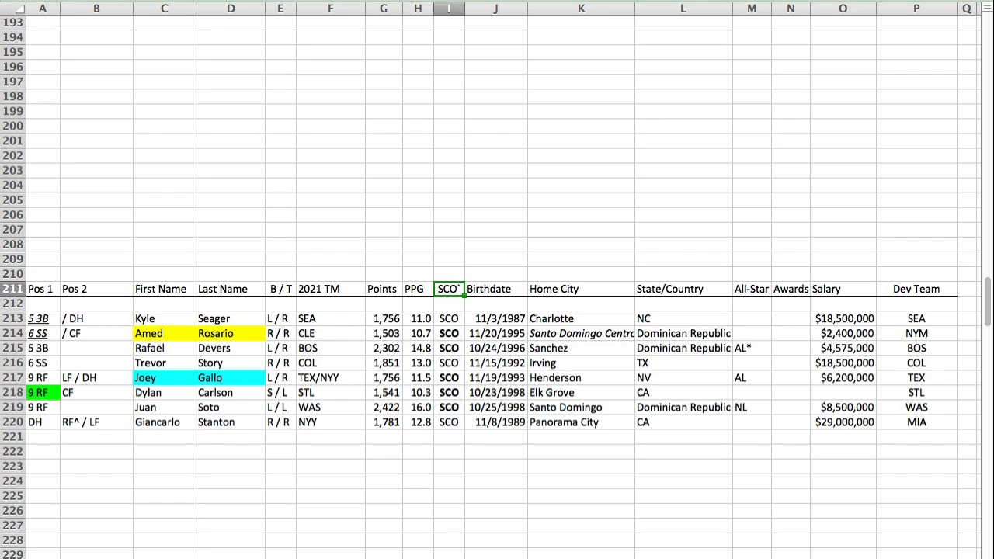
key(Return)
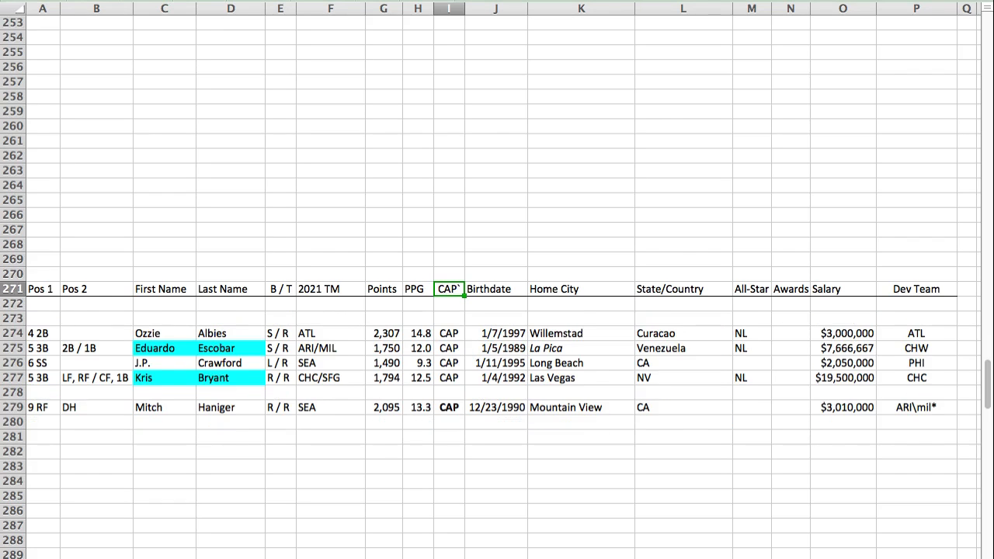
click(45, 438)
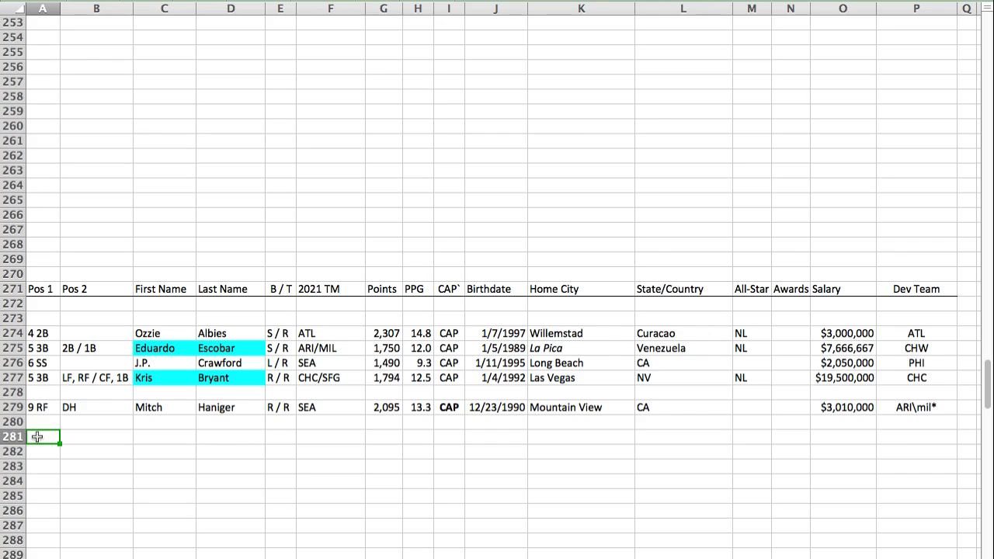
key(super+v)
Step: Move Kris Bryant's row from row 277 to row 278 in the CAP section and underline his position
click(17, 378)
key(super+c)
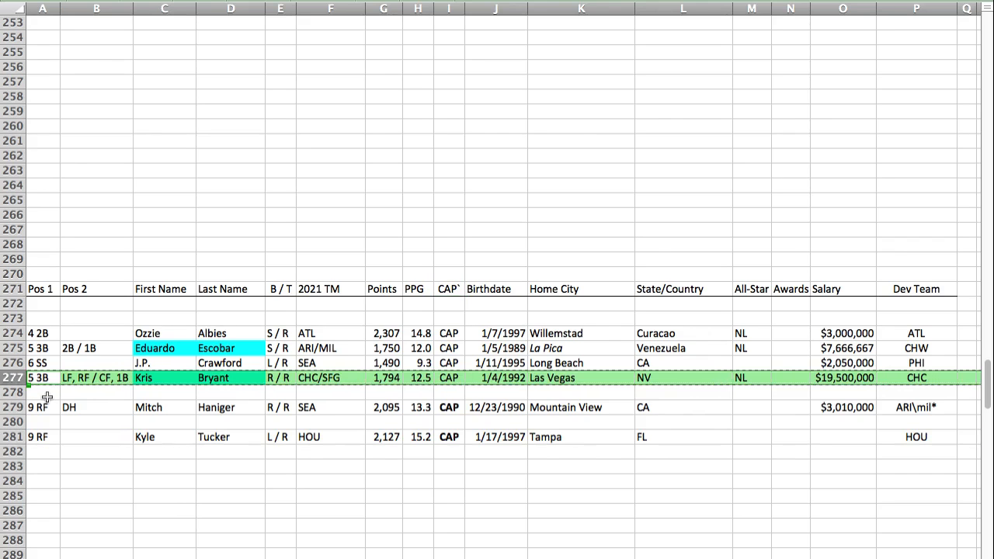
click(47, 395)
key(super+v)
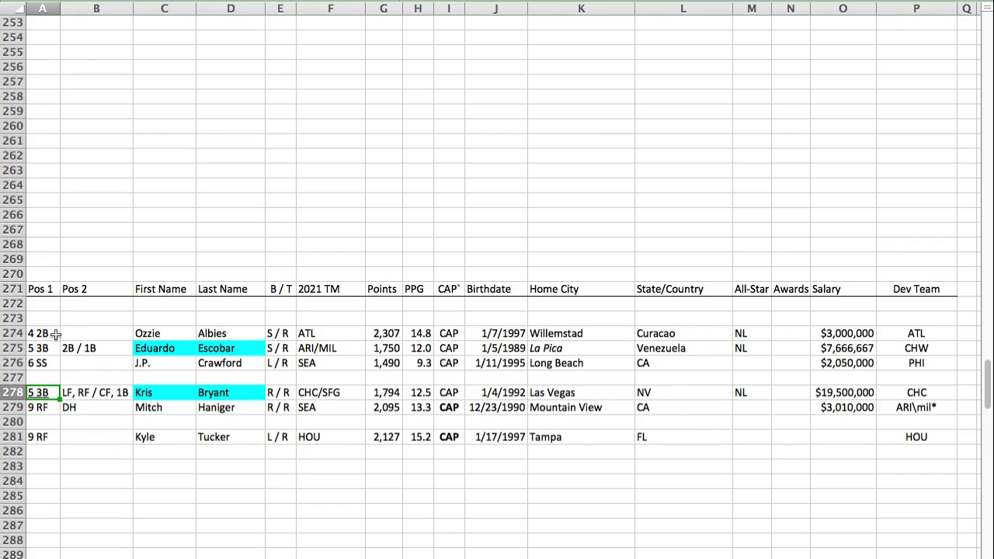
Step: Move Mitch Haniger's row to row 277 and Kyle Tucker's row to row 279 in the CAP section
click(9, 410)
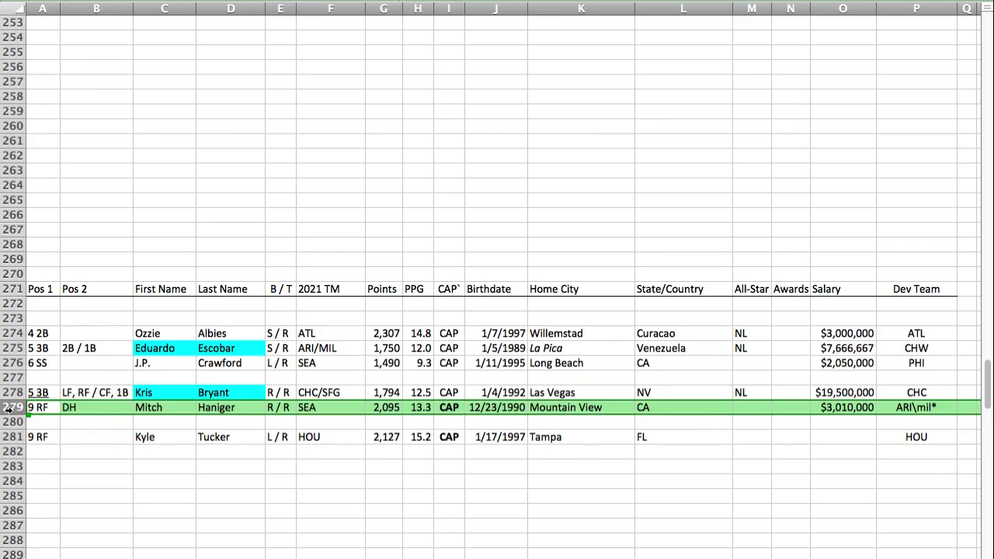
drag(9, 409, 20, 379)
click(16, 436)
drag(15, 436, 37, 411)
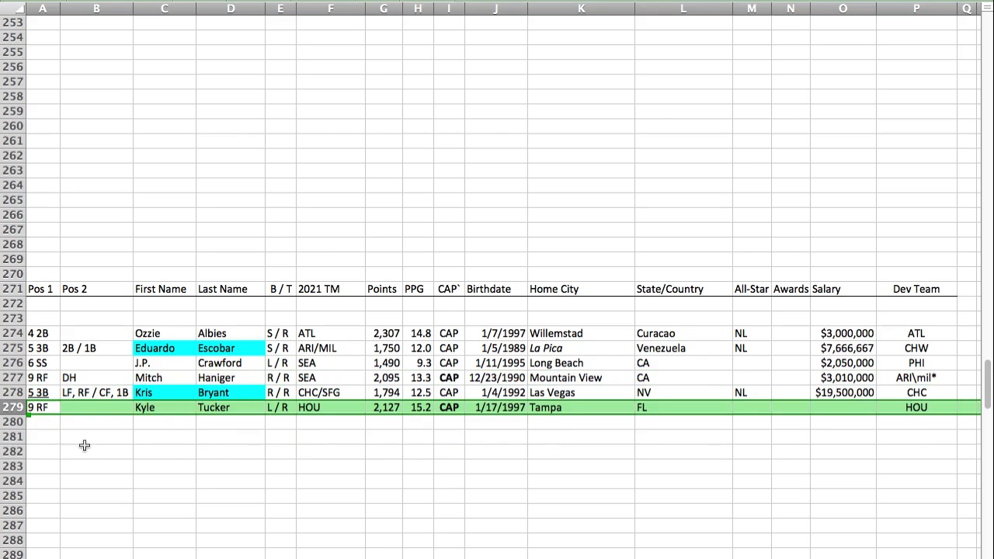
Step: Paste Eric Hosmer's player row into row 222 of the SCO section
key(Left)
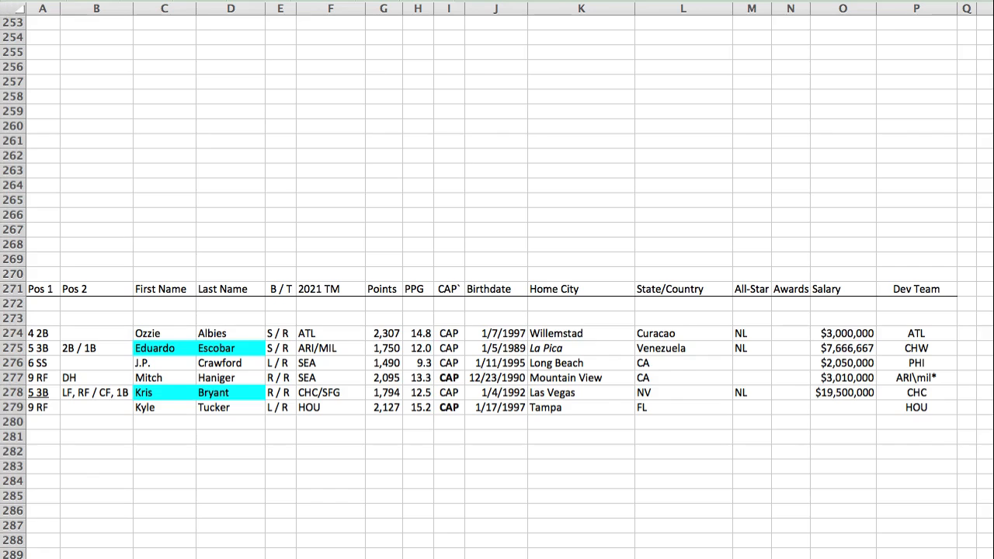
key(Return)
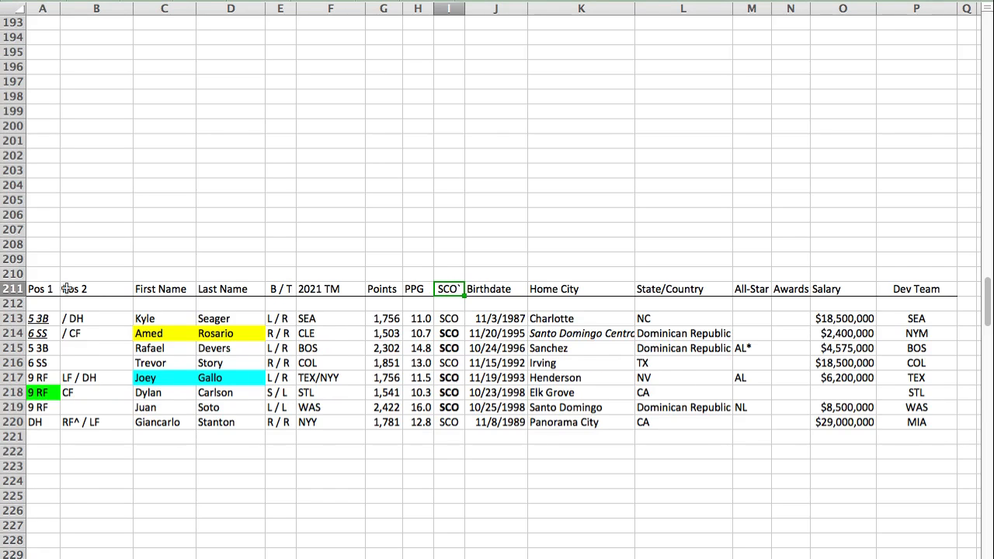
click(36, 454)
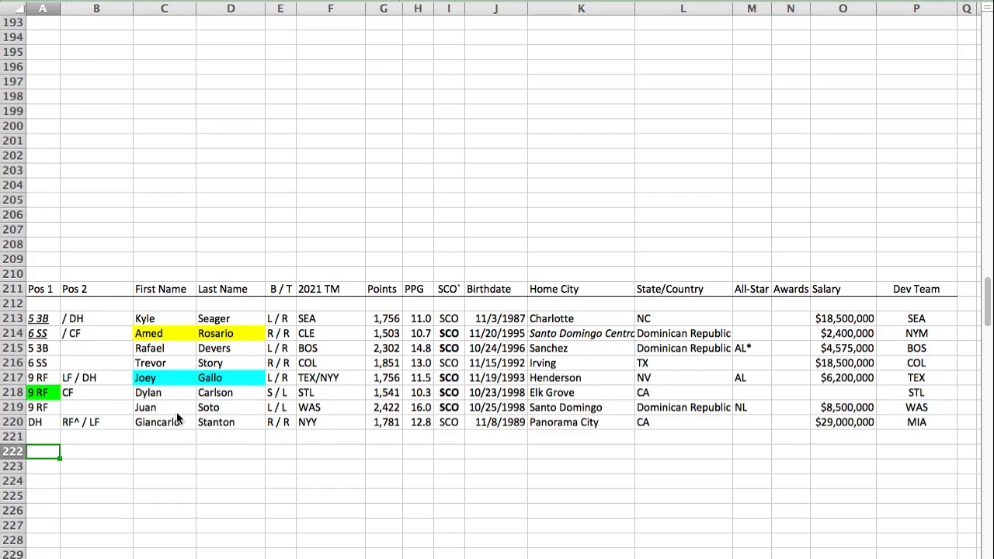
key(super+v)
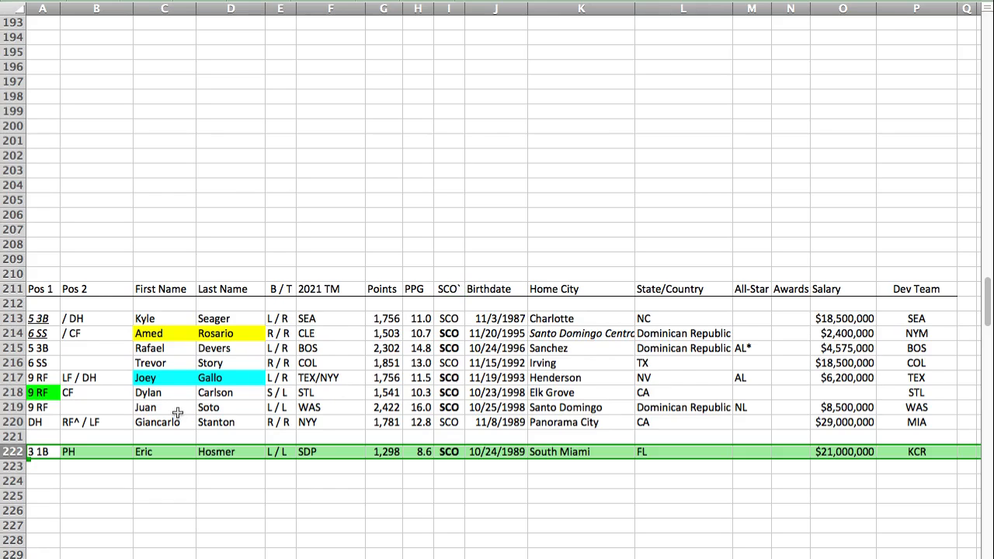
Step: Compare Kyle Seager's points with Eric Hosmer's in the SCO section and remove the italics from Seager's position
click(389, 318)
super+click(387, 453)
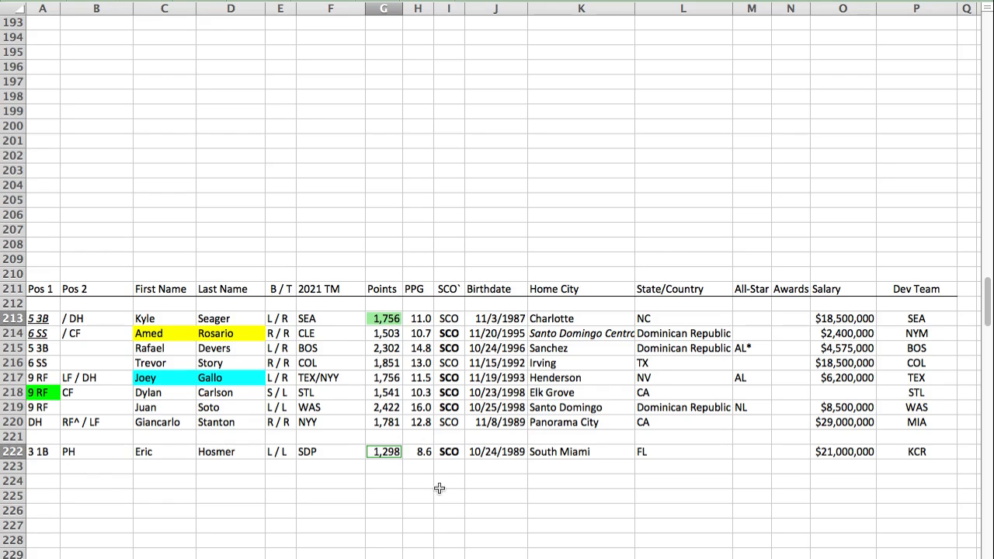
click(46, 318)
key(super+i)
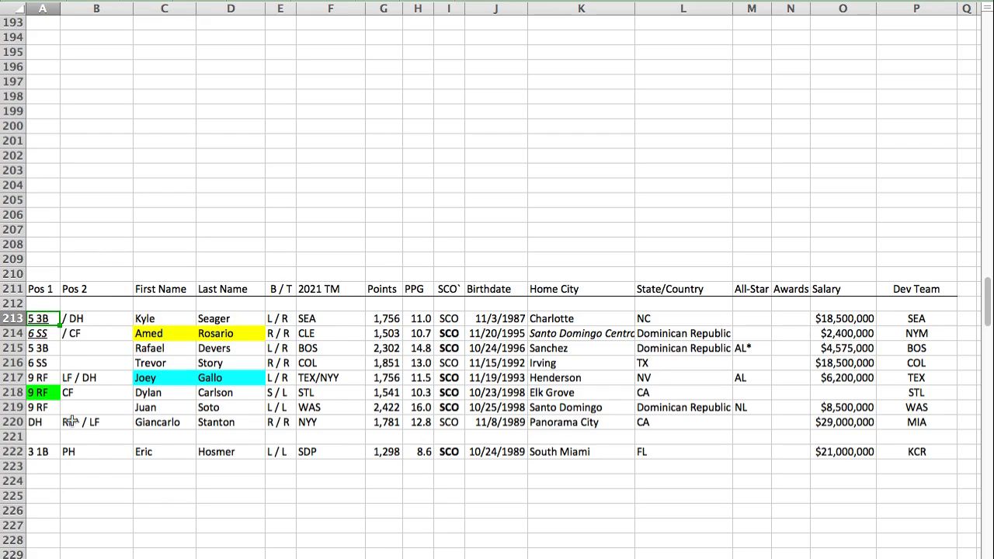
Step: Paste Nicky Lopez's player row above the PIC header and move it to row 343, below Jorge Soler
key(super+Tab)
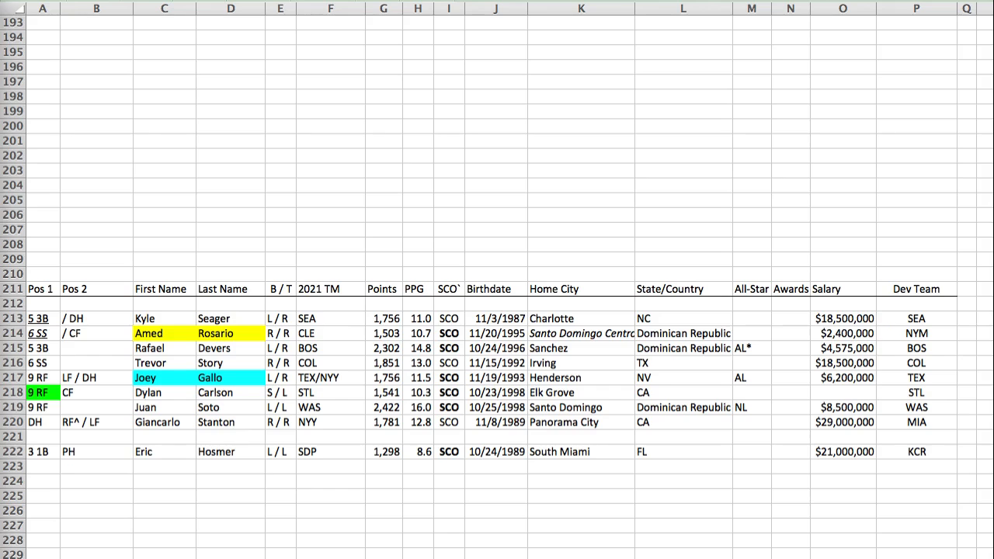
key(super+Tab)
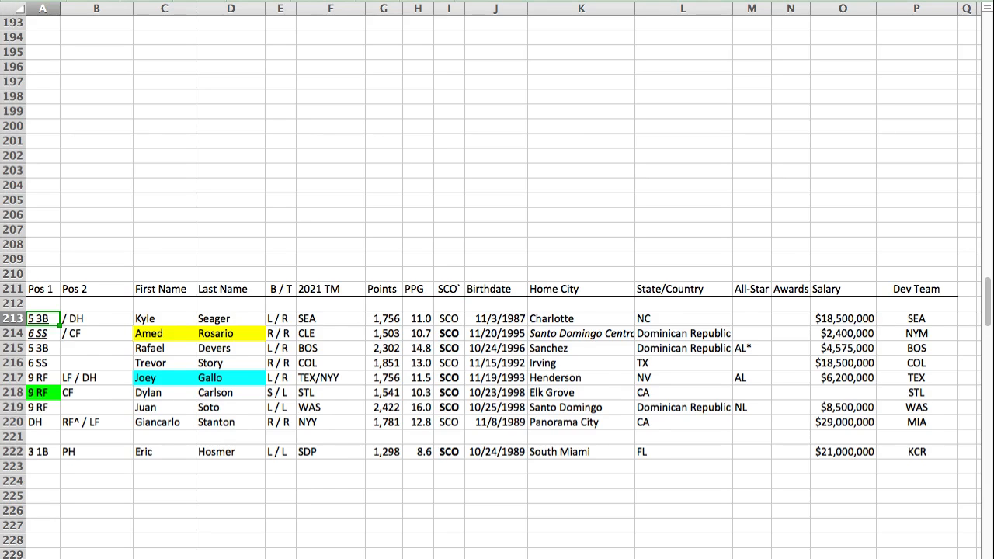
key(Return)
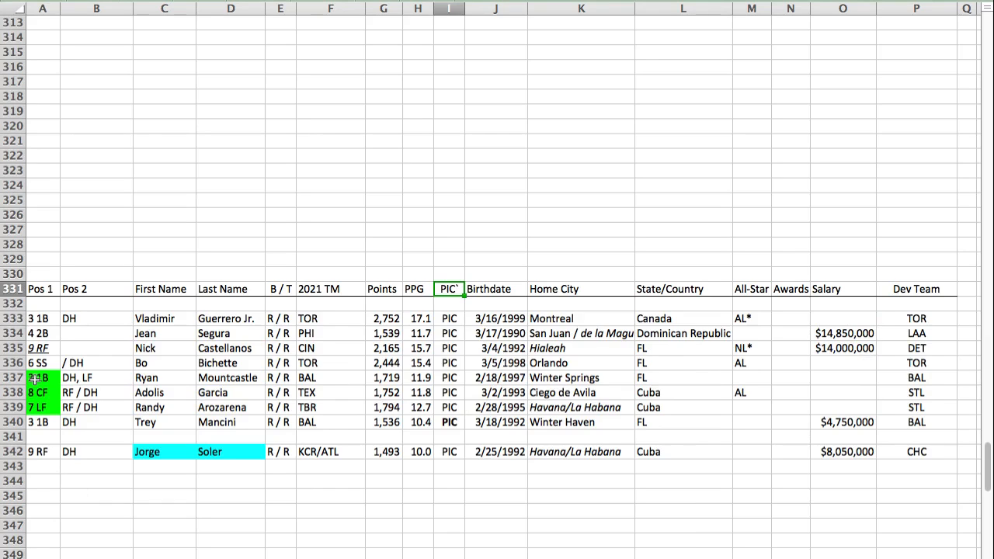
click(37, 274)
key(ctrl+v)
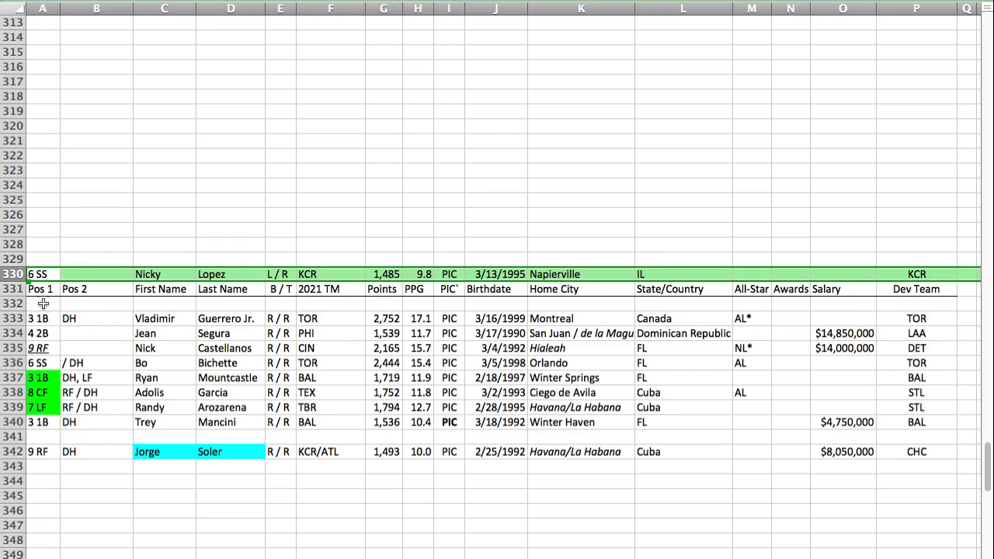
drag(25, 279, 45, 468)
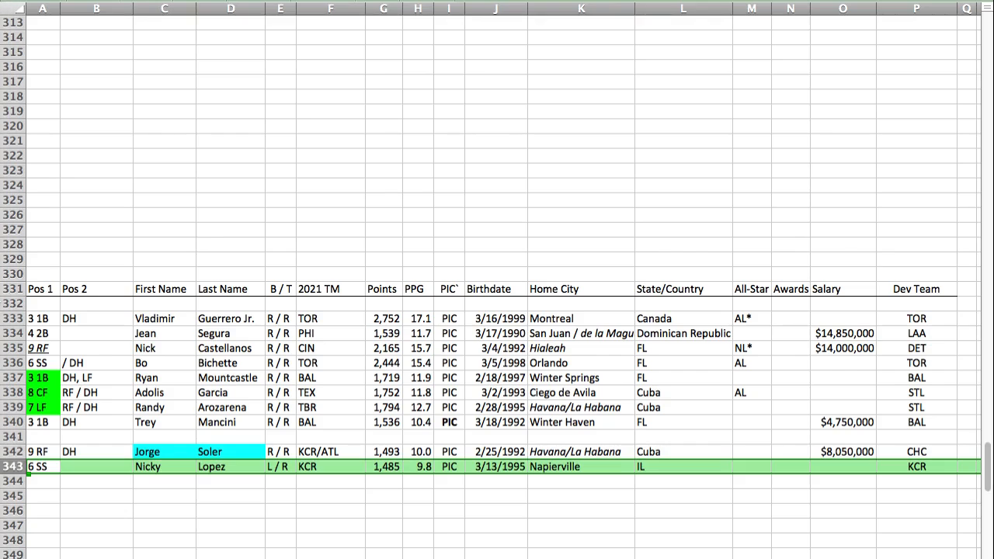
Step: Paste Tommy Pham's player row into row 364 of the X section, below Eugenio Suarez
key(super+Down)
key(super+Down)
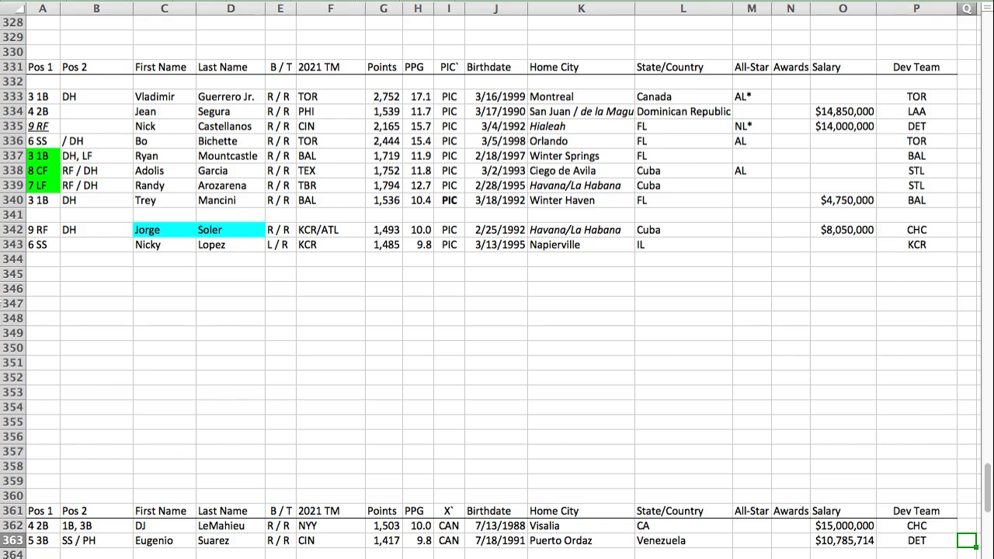
key(Down)
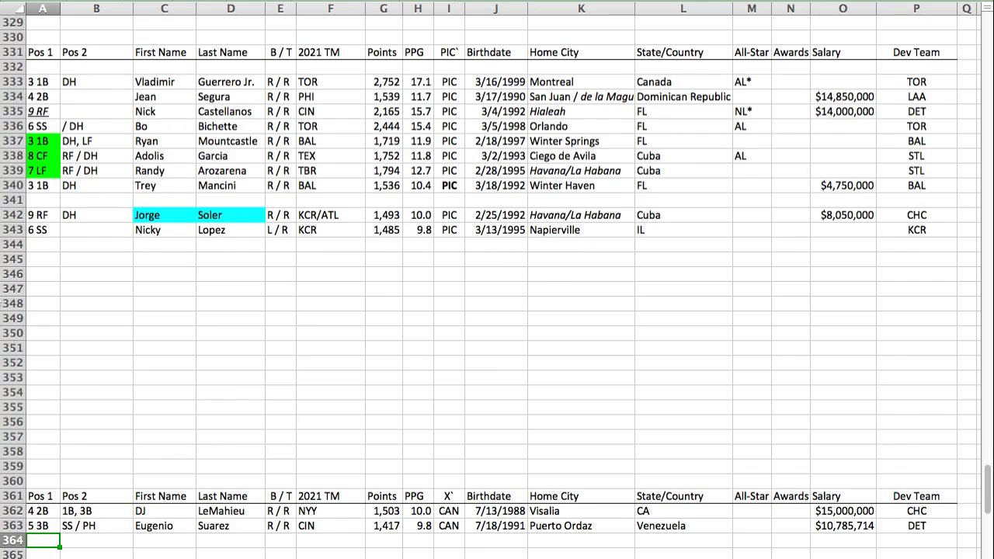
key(super+v)
key(Down)
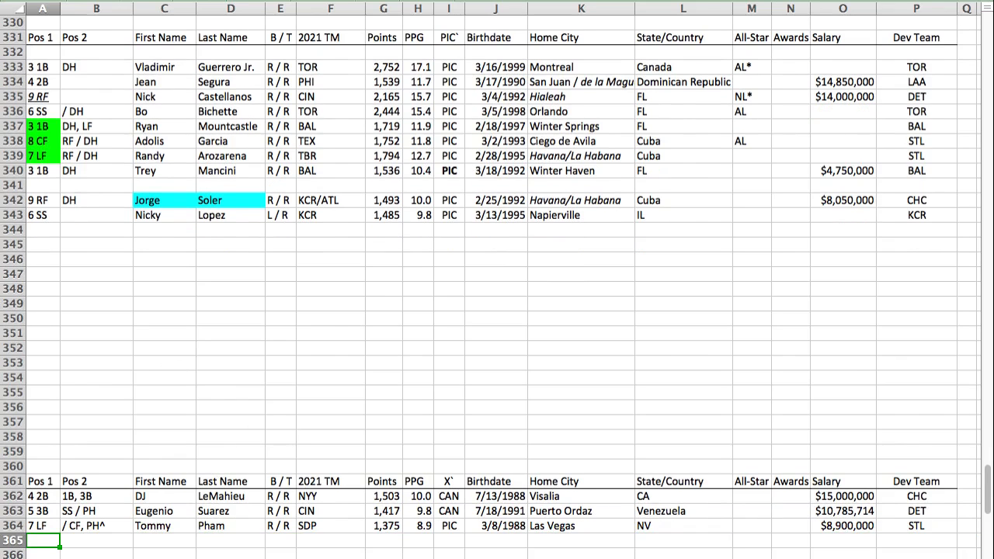
Step: Paste Josh Harrison's player row into row 365 of the X section, below Tommy Pham
key(super+Tab)
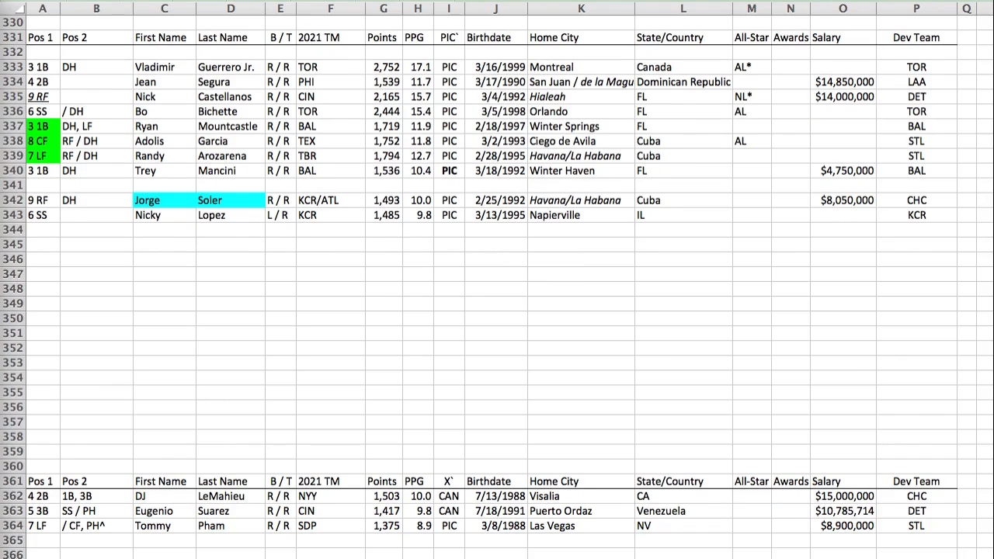
key(super+Tab)
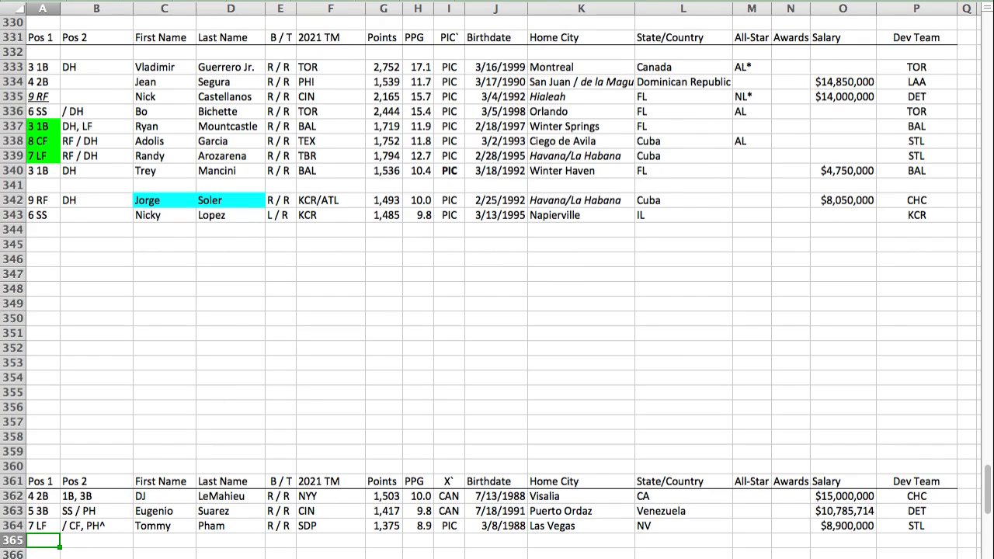
text(4 2B	3B, LF	Josh	Harrison	R / R	WAS/OAK	1,319	9.6	CAN	7/8/1987	Cincinnati	OH			$1,000,000	PIT\chc*)
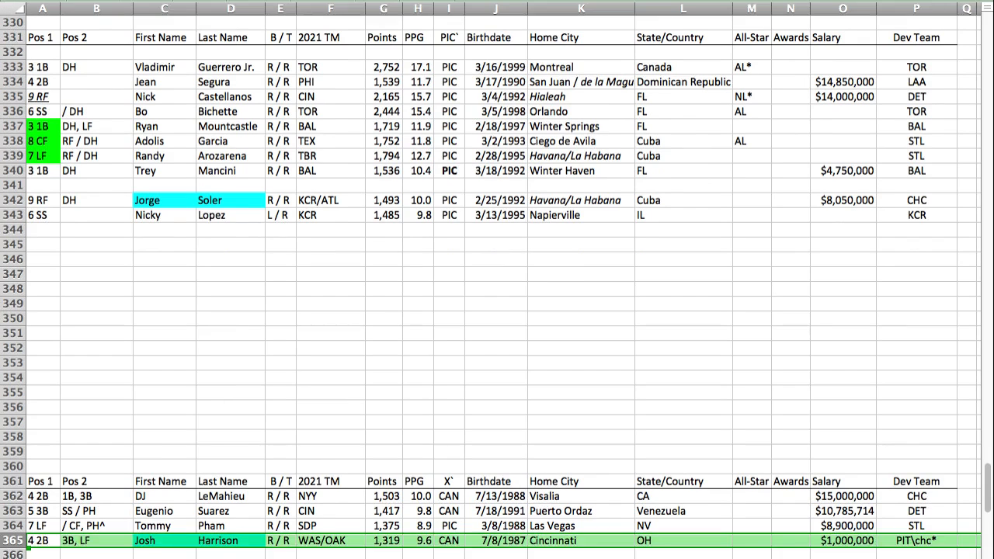
Step: Check the VIR section and paste Willy Adames's player row into row 366 of the X section
key(Down)
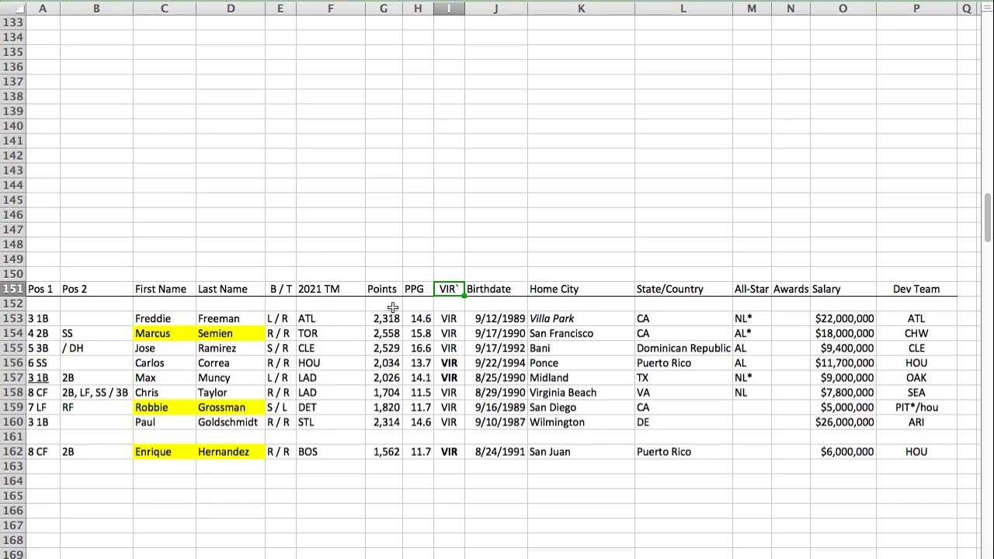
key(ctrl+End)
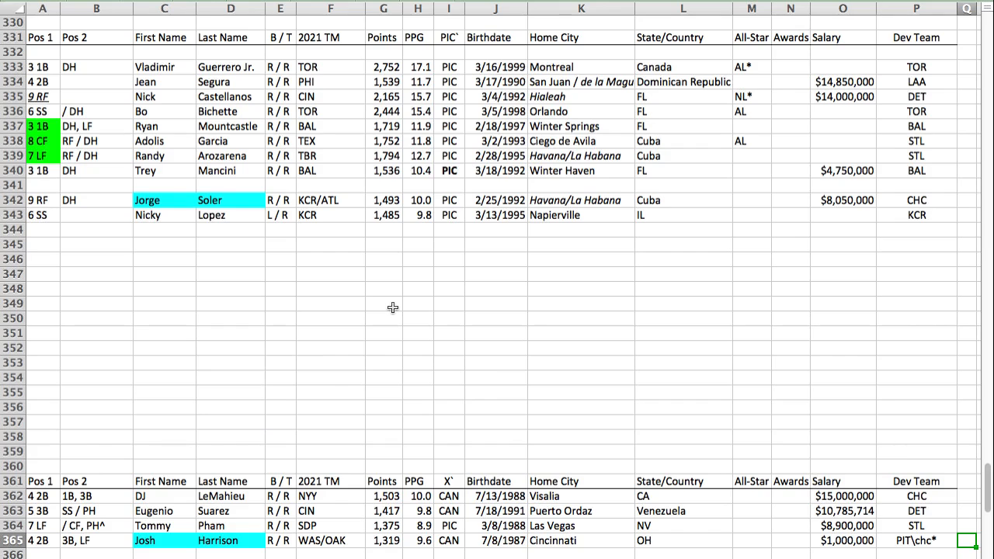
key(Home)
key(Down)
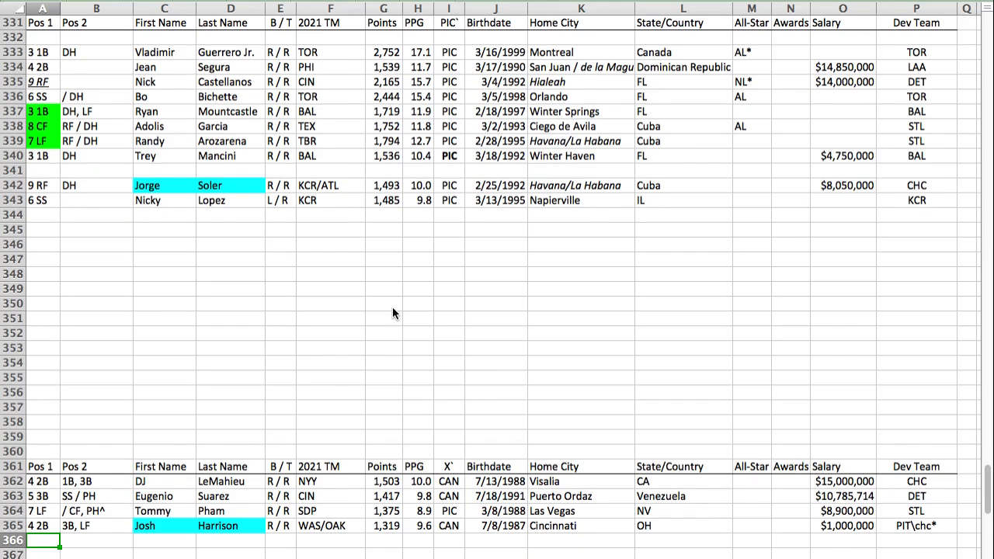
text(6 SS		Willy	Adames	R / R	TBR/MIL	1,623	11.6	VIR	9/2/1995	Santiago	Dominican Republic				TBR\det*)
key(Down)
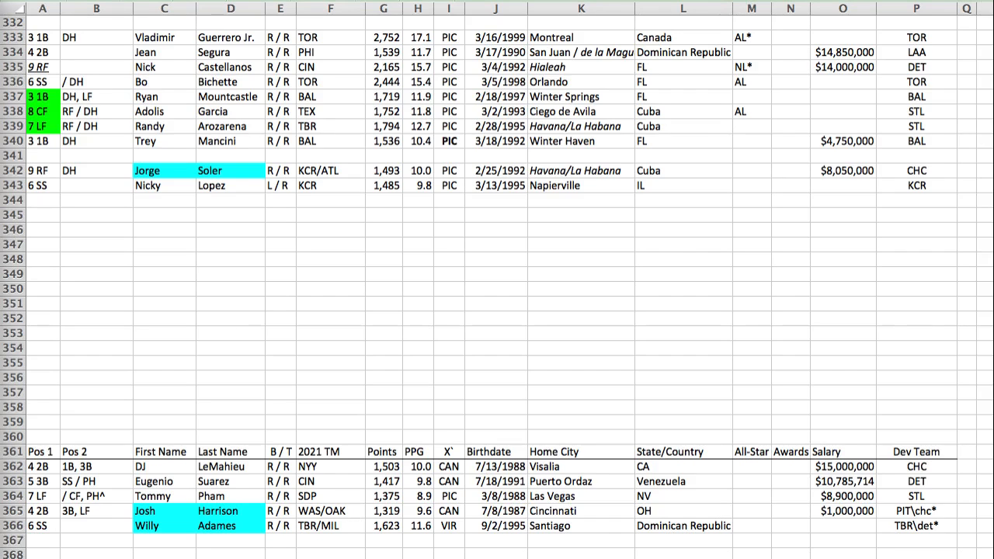
Step: Paste Adam Duvall's player row into row 150 above the VIR header and compare his points with Chris Taylor's
key(super+Tab)
key(Return)
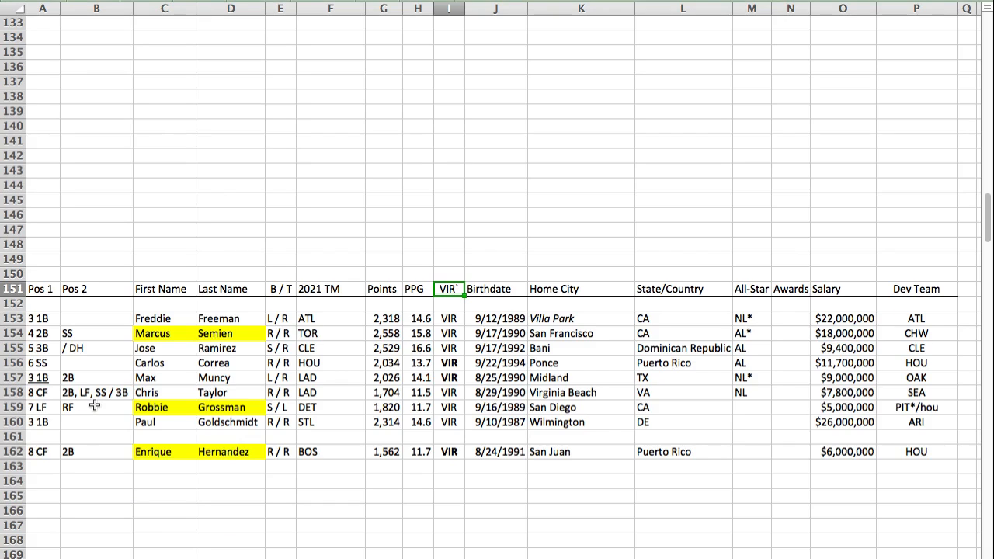
click(46, 274)
text(9 RF	LF, CF / PH	Adam	Duvall	R / R	MIA/ATL	1,745	12.0	VIR	9/4/1988	Louisville	KY			$2,000,000	SFG)
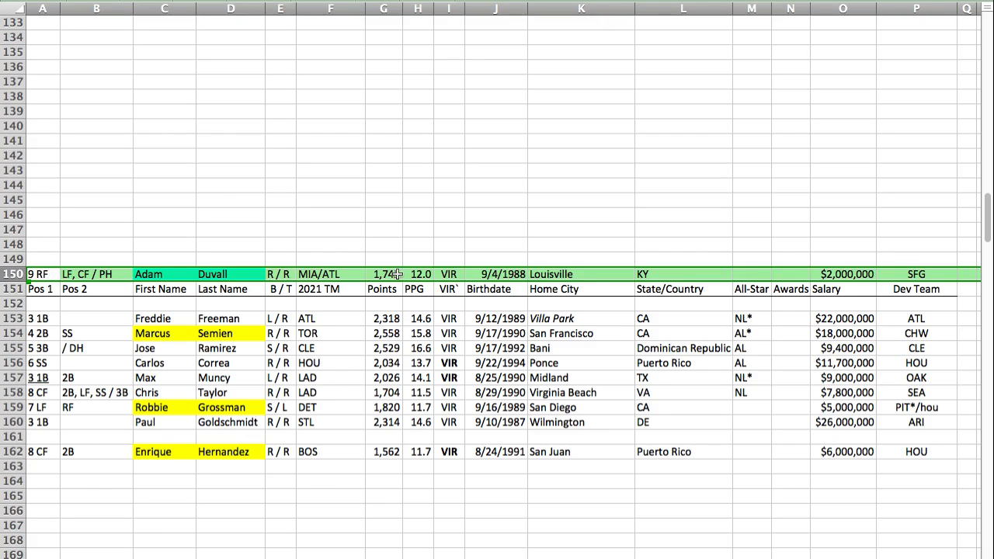
click(396, 392)
super+click(382, 275)
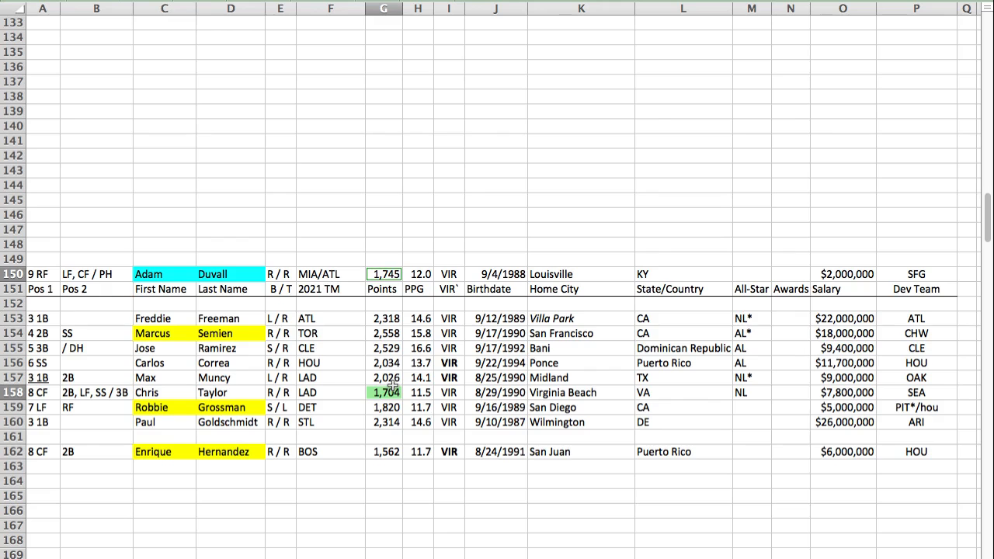
Step: Move Chris Taylor's player row out of the VIR lineup and insert it at row 162, above Enrique Hernandez
click(7, 391)
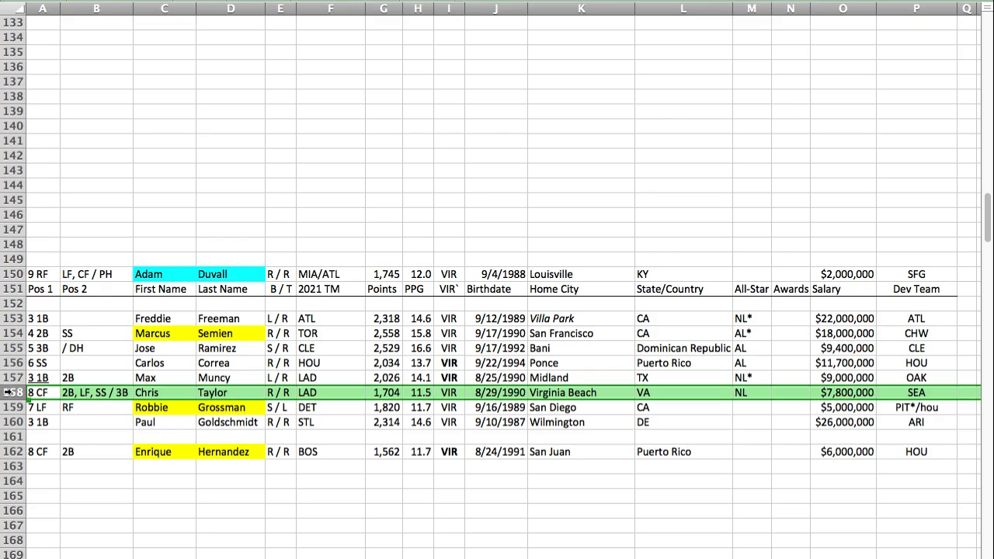
click(41, 465)
text(8 CF	2B, LF, SS / 3B	Chris	Taylor	R / R	LAD	1,704	11.5	VIR	8/29/1990	Virginia Beach	VA	NL		$7,800,000	SEA)
key(super+x)
key(Up)
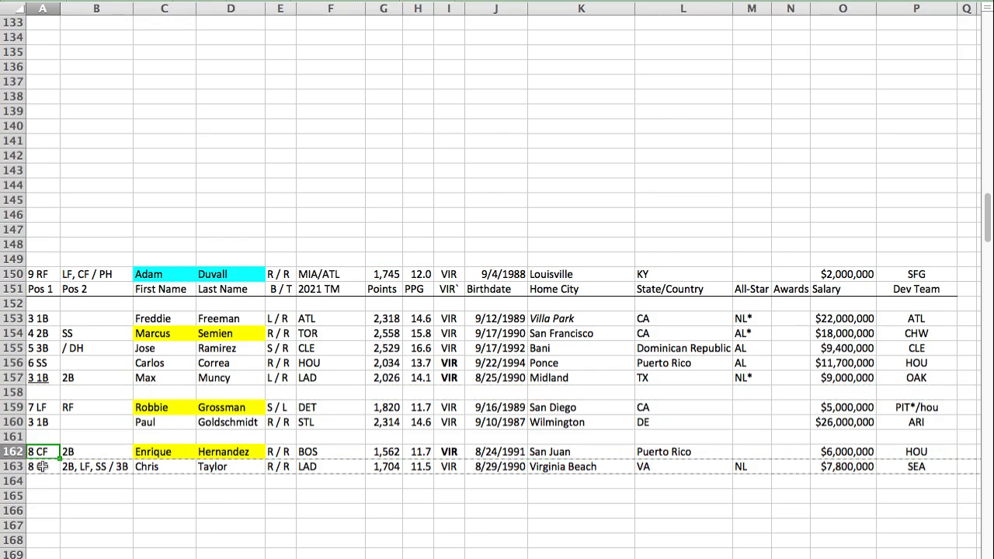
key(ctrl+i)
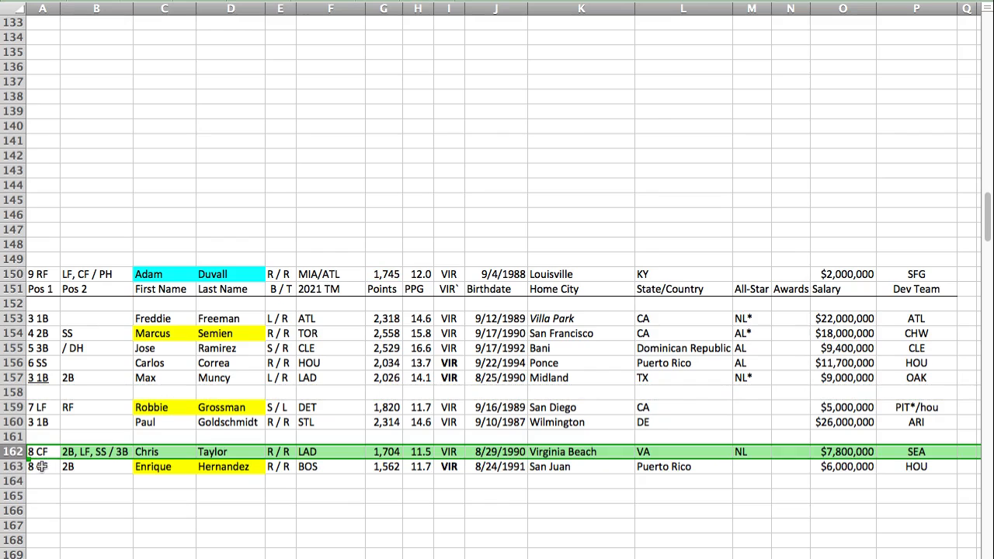
Step: Move Adam Duvall's player row from above the VIR header into row 158 of the lineup, below Max Muncy
click(386, 466)
click(14, 274)
drag(29, 274, 39, 392)
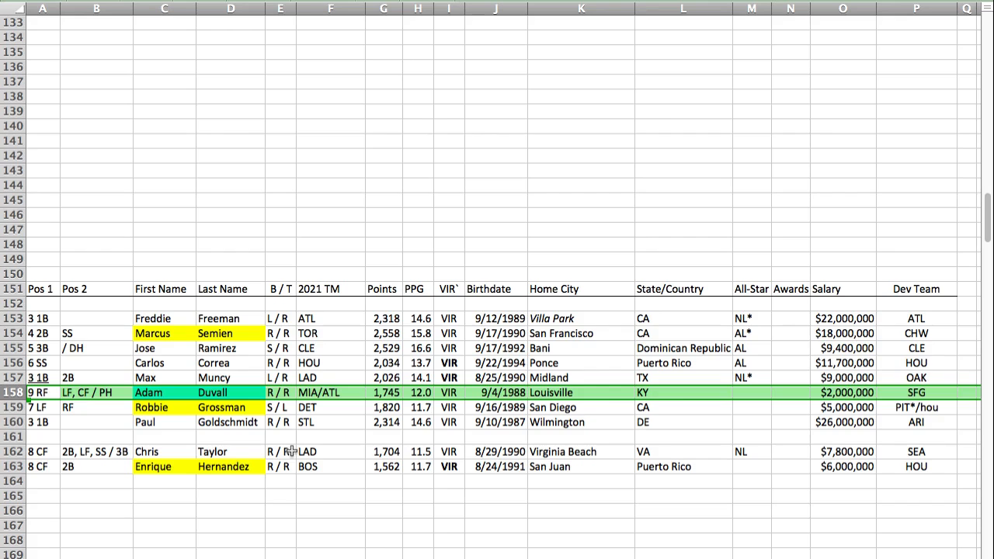
Step: Move Enrique Hernandez's player row from the VIR section into row 367 of the X section, below Willy Adames
click(7, 465)
key(ctrl+x)
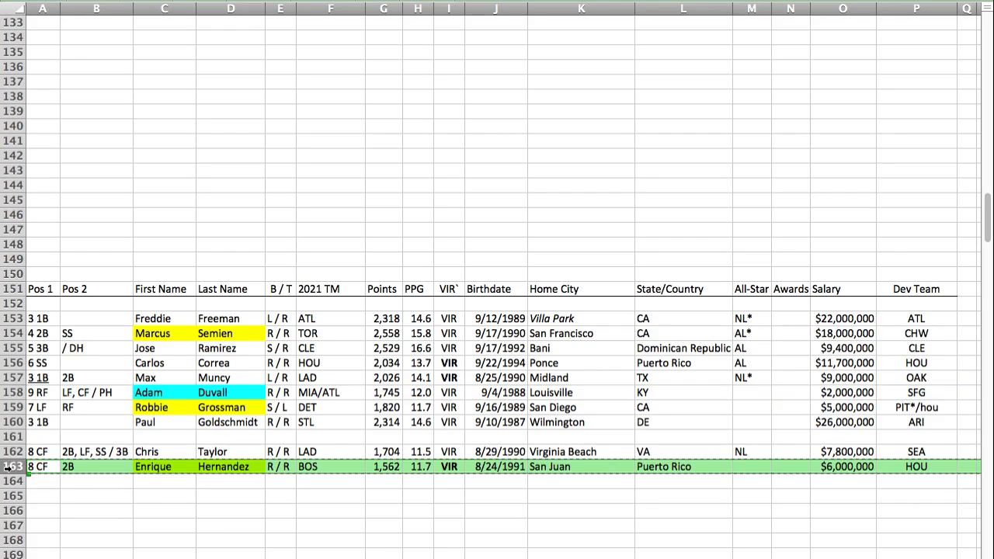
scroll(8, 465, down, 20)
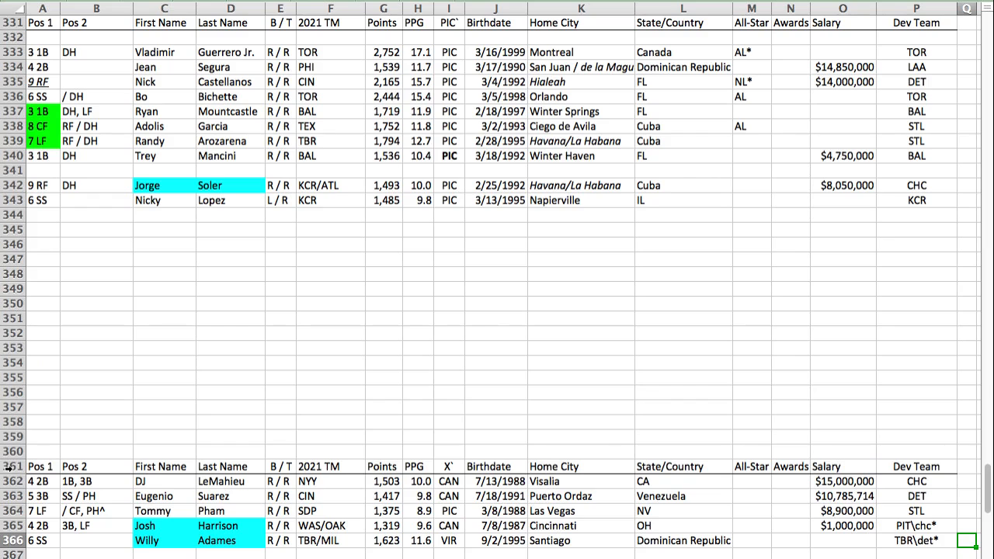
key(Home)
key(Down)
key(ctrl+v)
key(Down)
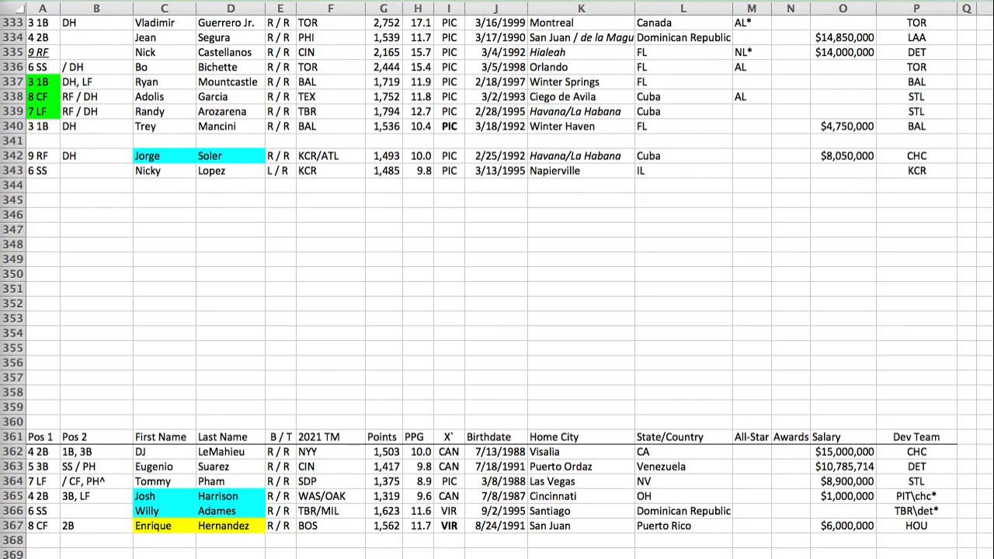
Step: Paste Kevin Newman's player row into row 126 of the LEO section, above J.D. Martinez, and check his points
key(super+Tab)
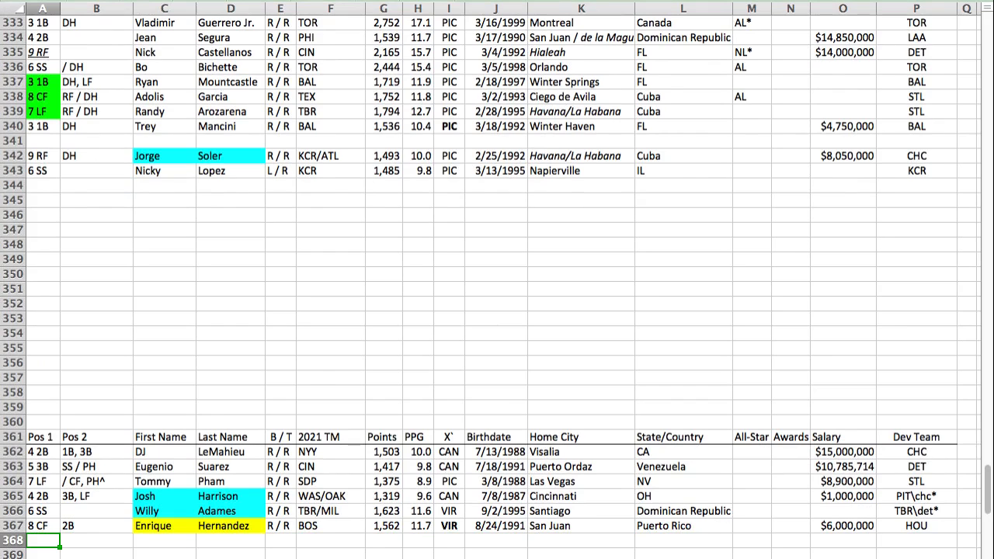
key(Return)
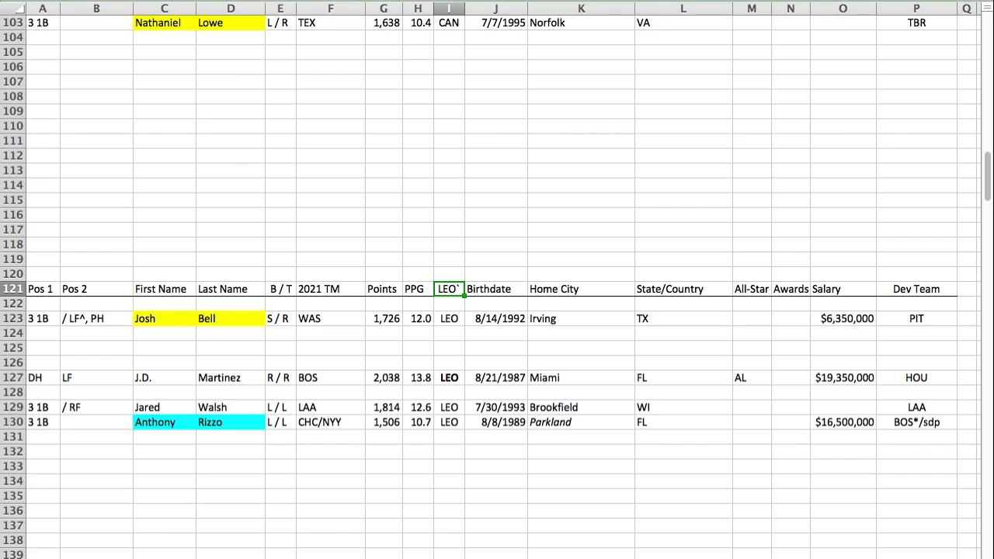
click(42, 365)
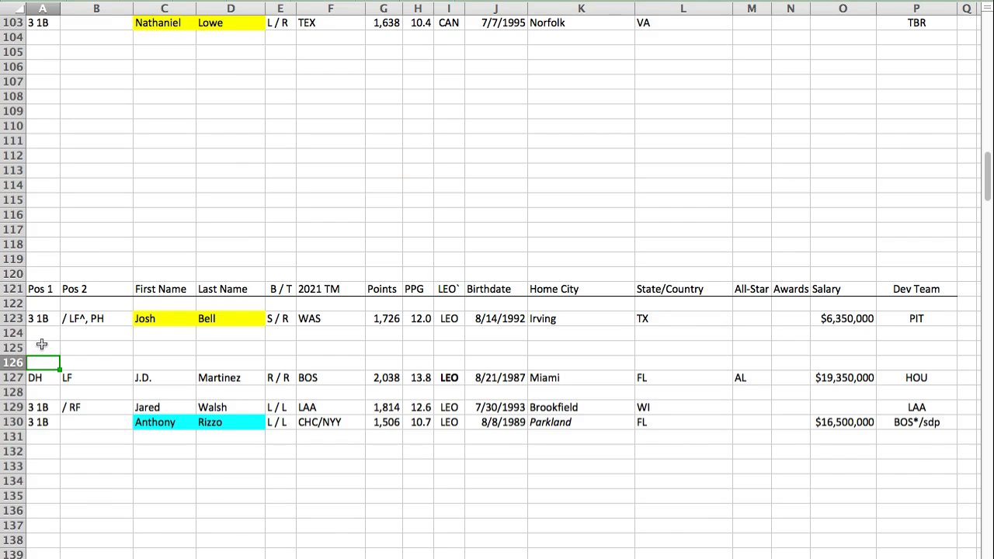
key(super+v)
click(43, 363)
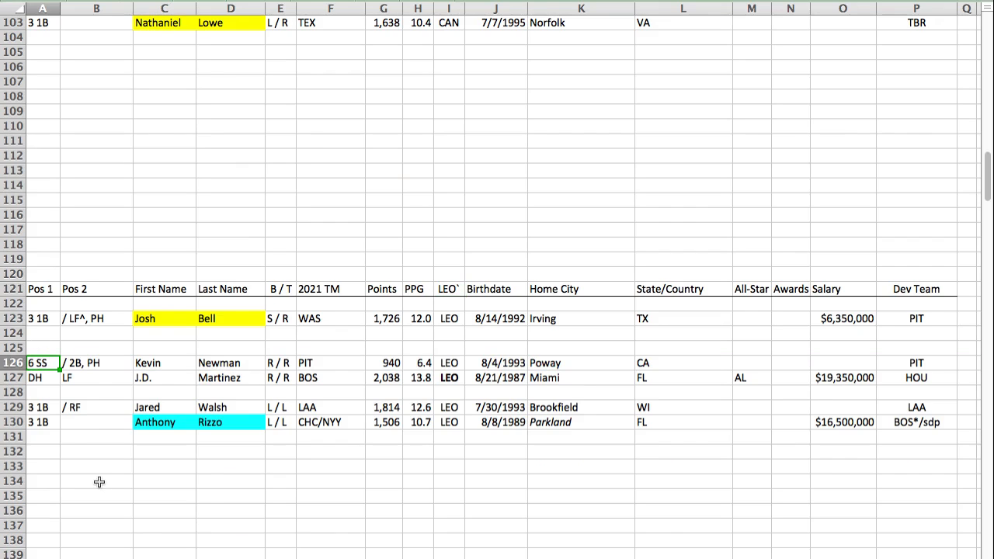
click(385, 363)
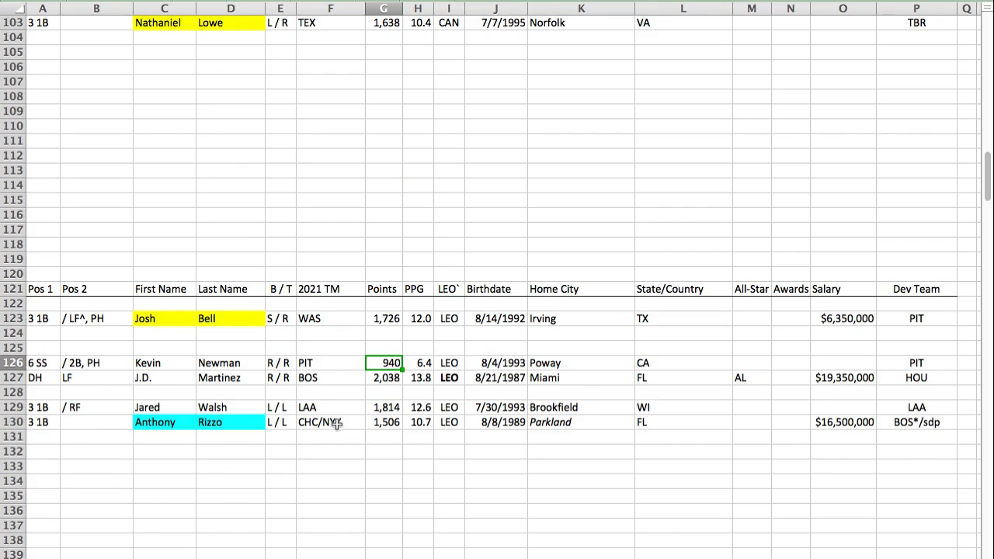
Step: Paste Tim Anderson's player row below the CAN section's reserves and reinsert it at row 102, above Ty France
key(super+Tab)
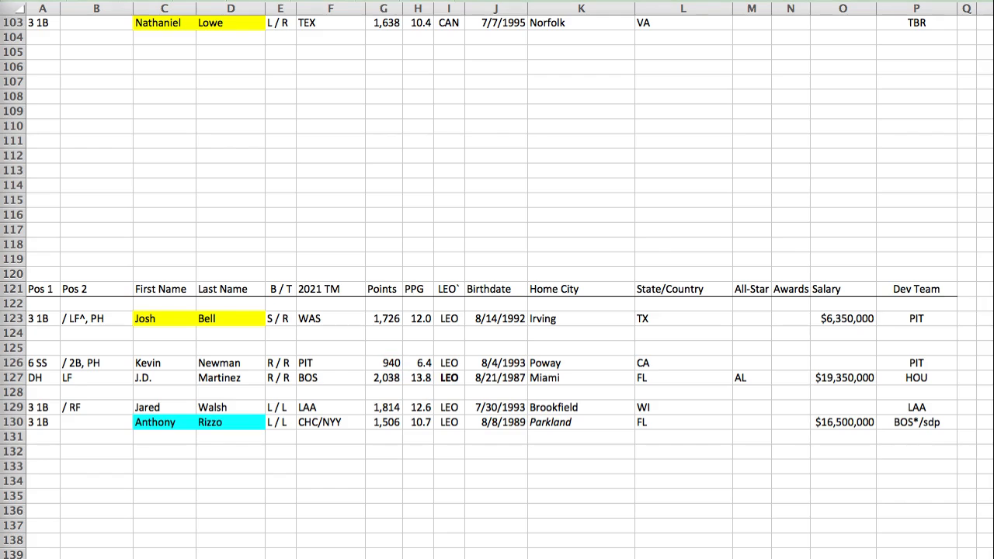
key(super+Tab)
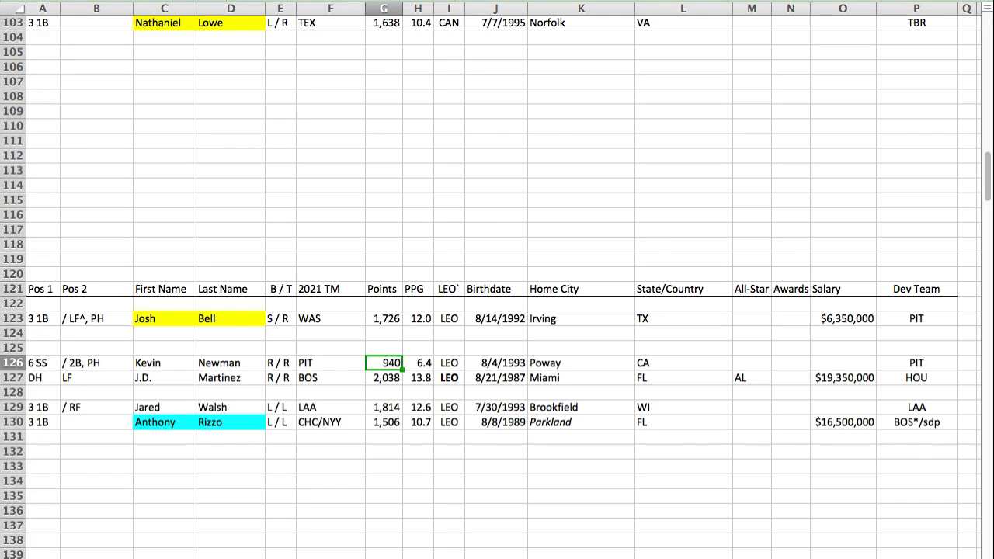
key(Return)
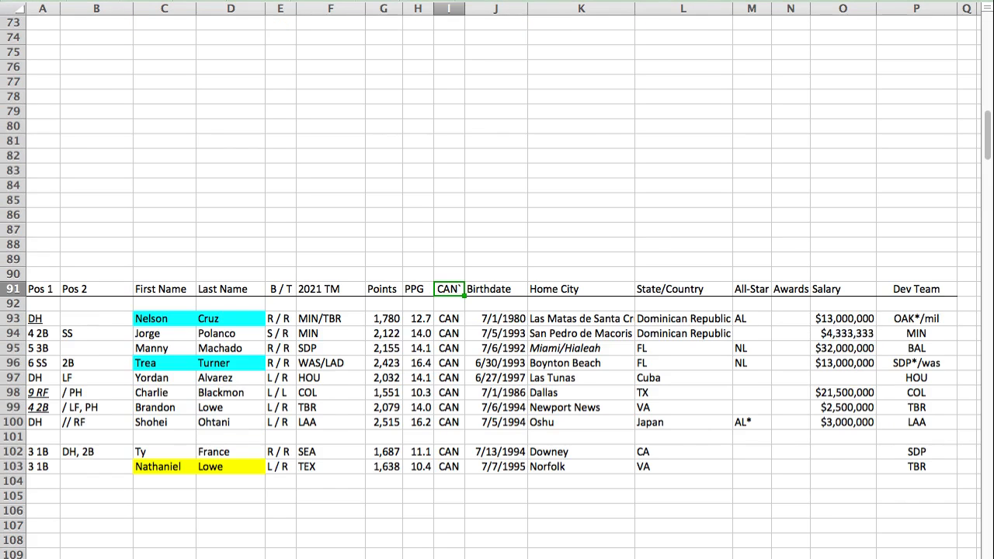
click(47, 484)
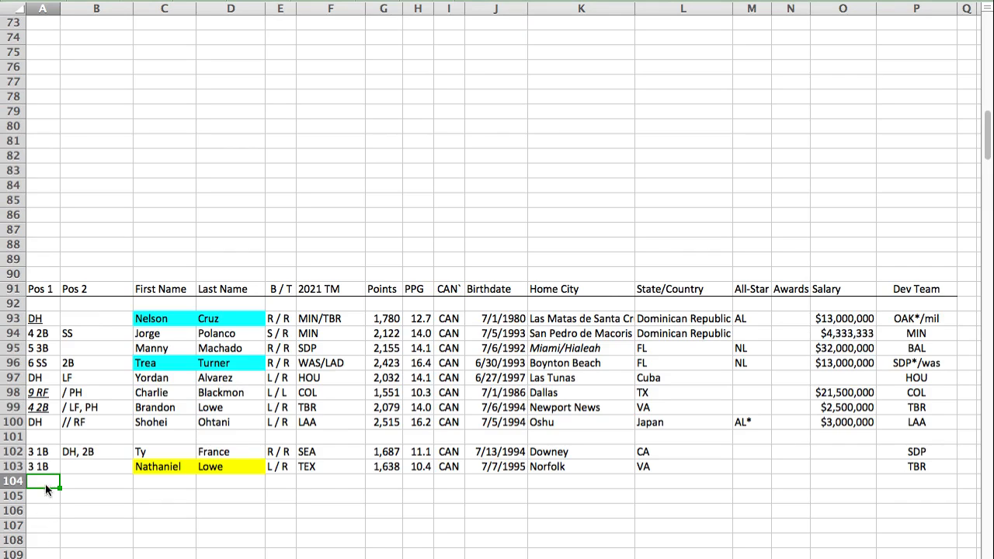
key(super+v)
key(super+x)
key(Up)
key(Up)
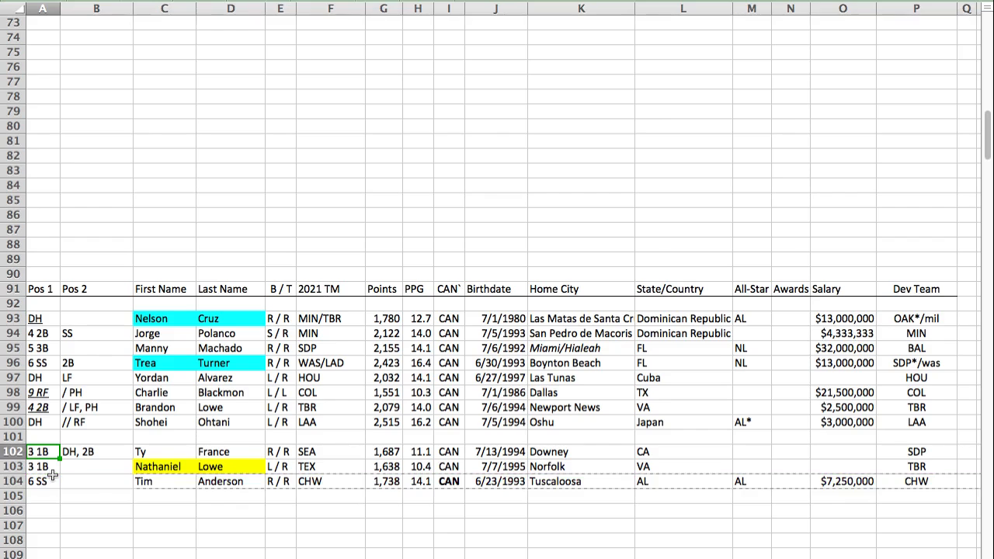
key(ctrl+i)
Step: Compare Tim Anderson's PPG with Polanco's, Machado's, Alvarez's and Brandon Lowe's, and his points with Nelson Cruz's
click(420, 452)
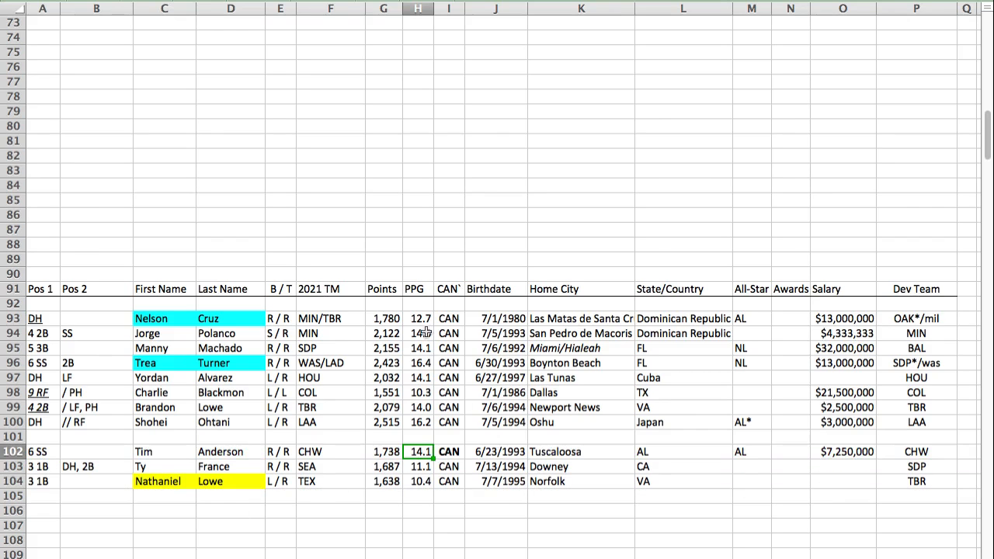
drag(420, 333, 420, 348)
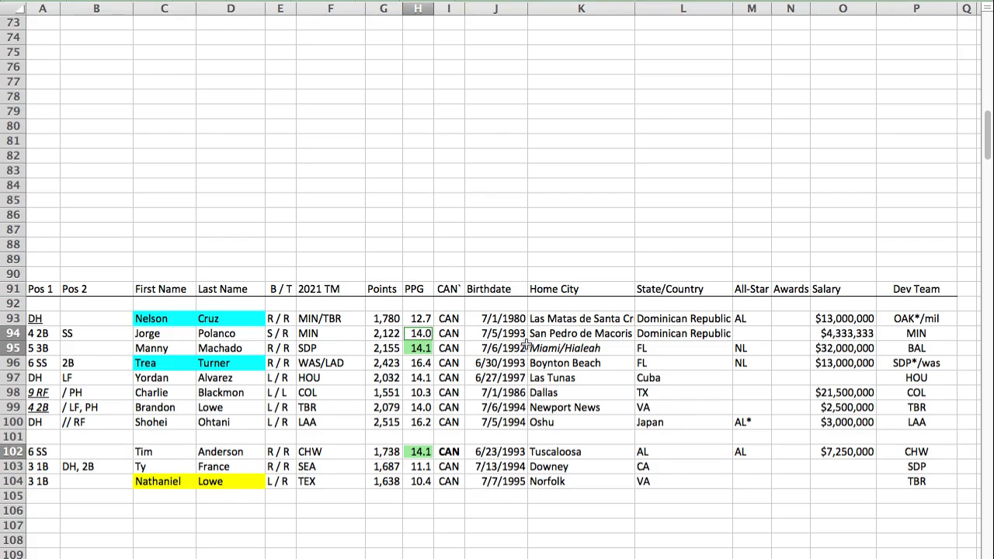
super+click(424, 377)
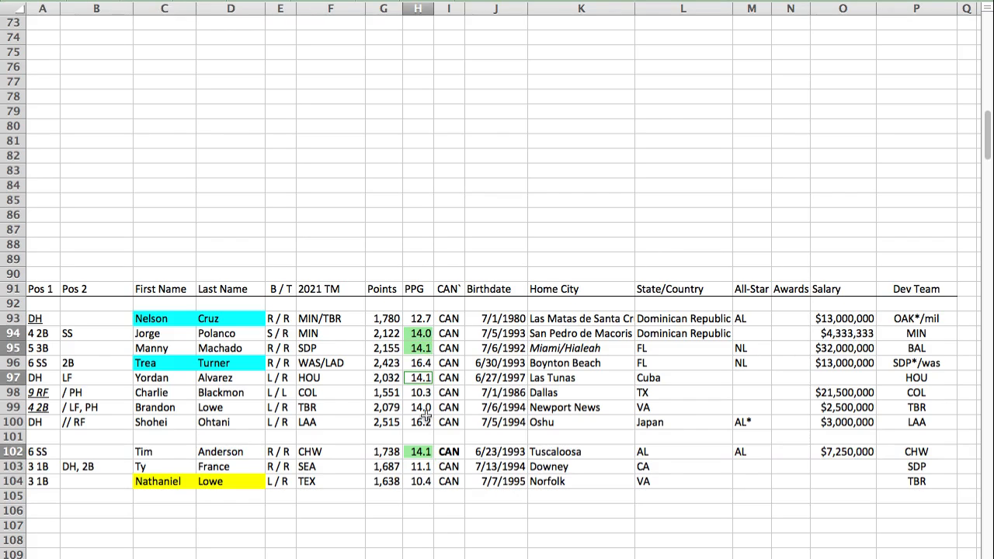
super+click(427, 407)
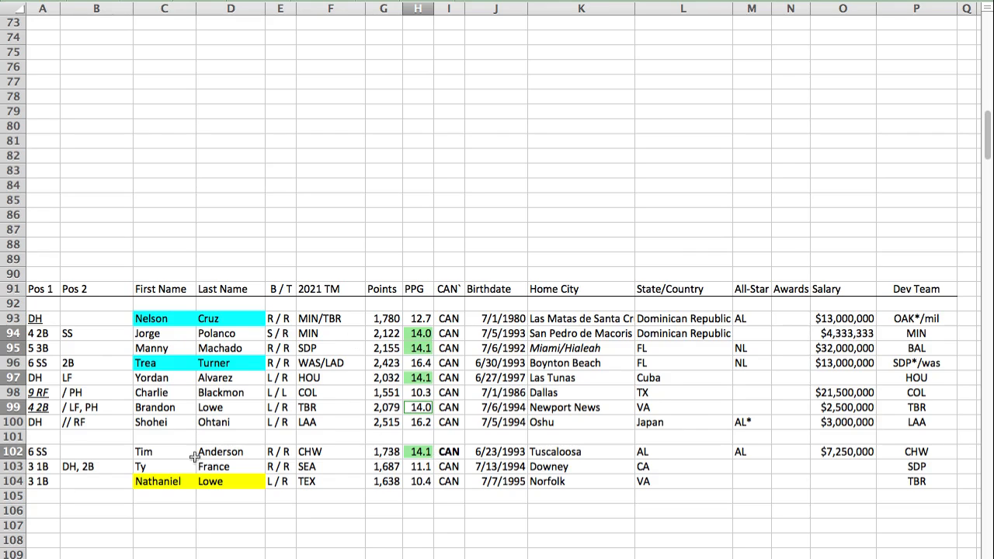
click(49, 452)
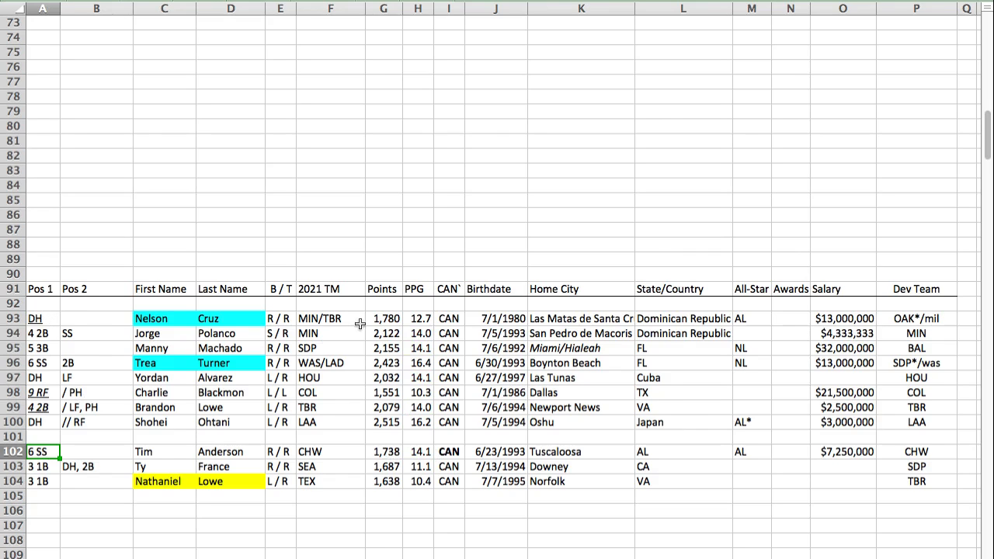
click(388, 445)
super+click(395, 320)
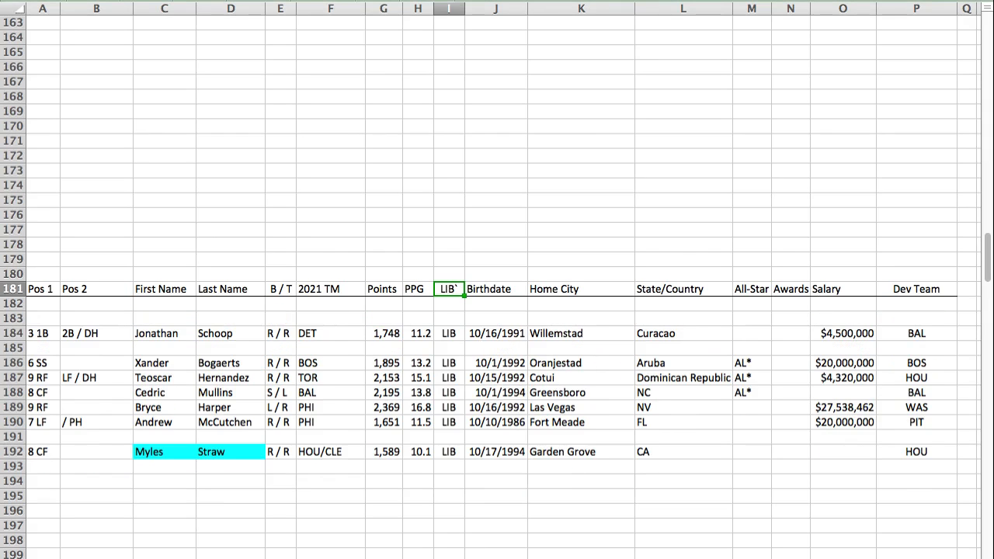
Step: Paste Mookie Betts's player row above the LIB header in row 180 and move Andrew McCutchen's row to row 192, above Myles Straw
click(45, 275)
key(super+v)
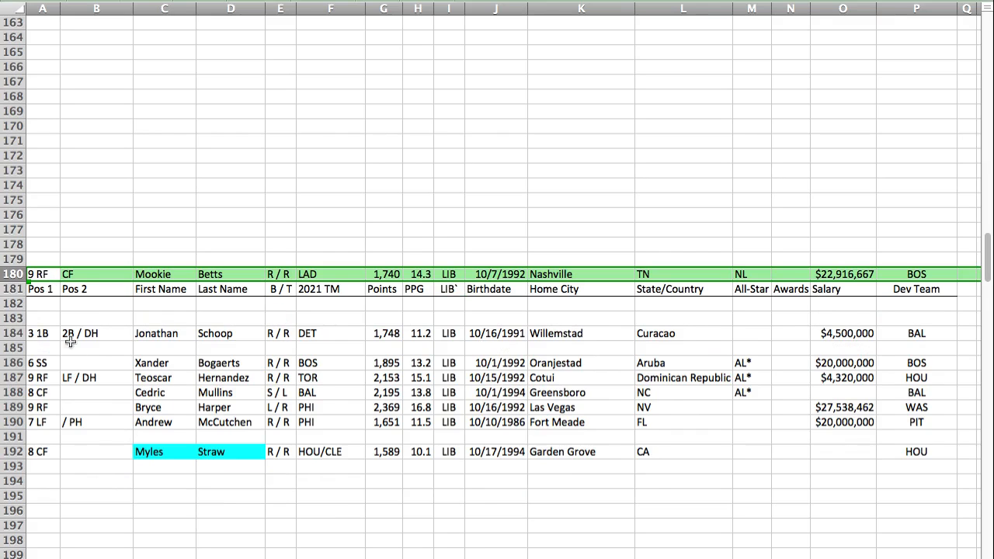
click(20, 424)
key(super+x)
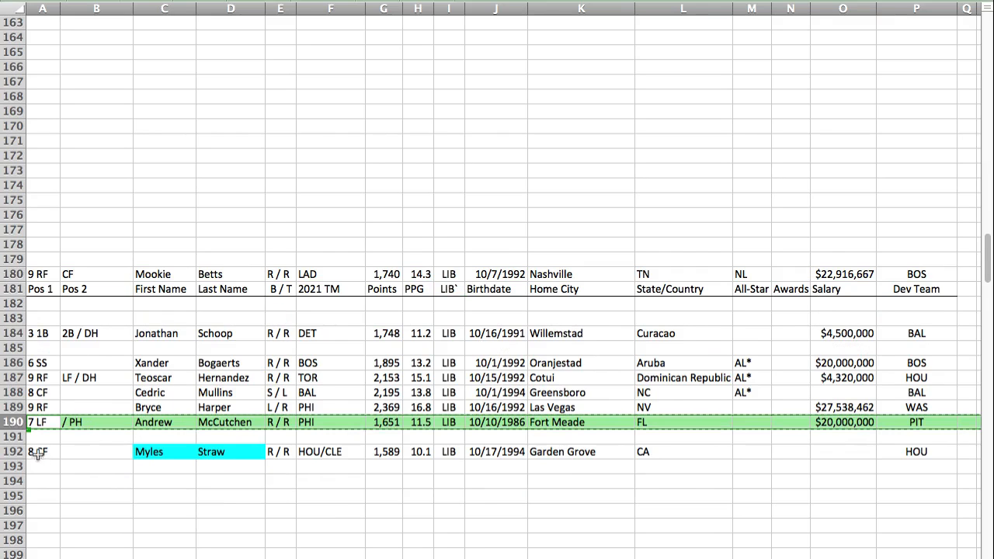
click(41, 439)
key(super+v)
drag(22, 441, 22, 456)
key(super+x)
click(43, 454)
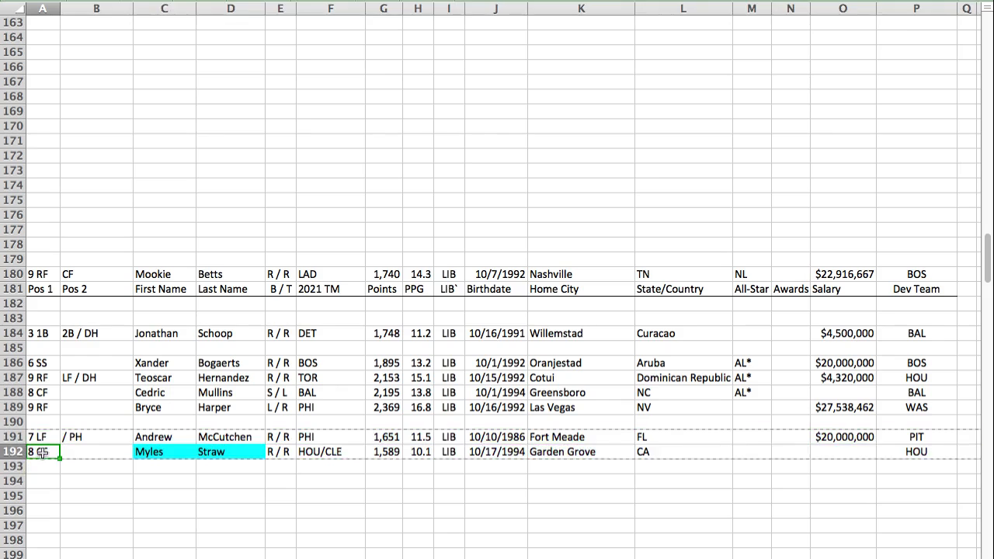
key(super+v)
Step: Move Mookie Betts's player row from above the LIB header into row 190, below Bryce Harper
click(19, 274)
key(super+x)
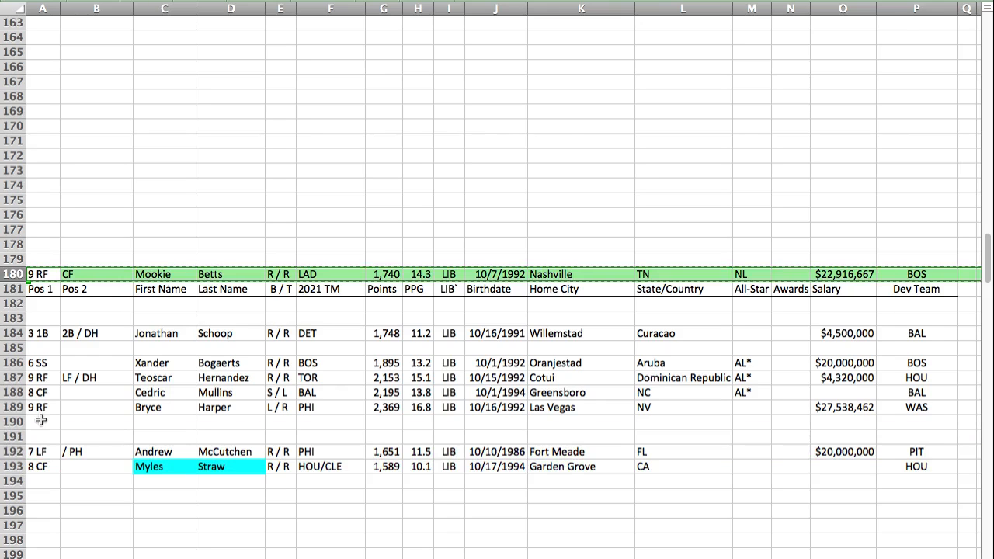
click(40, 422)
key(super+v)
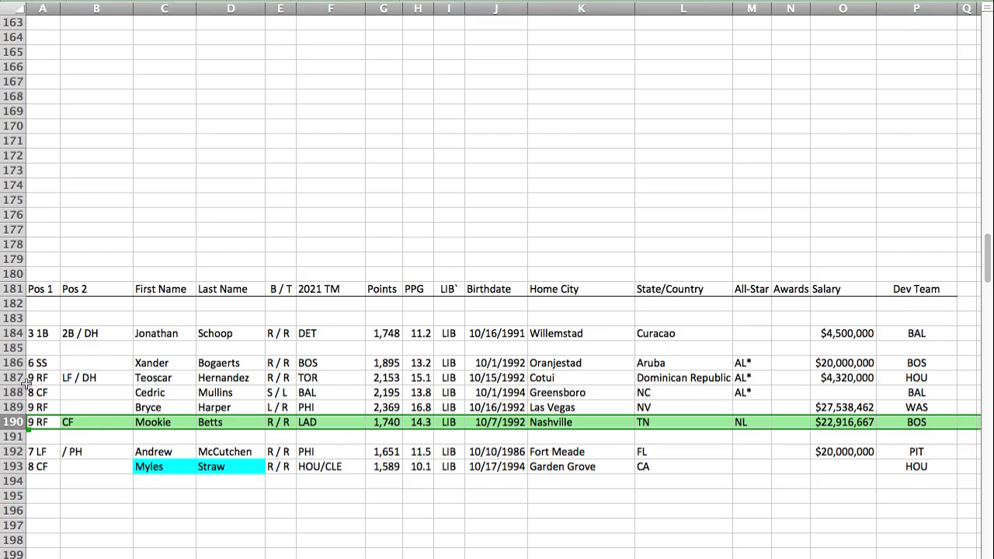
Step: Move Myles Straw's player row from the LIB section into row 368 of the X section, below Enrique Hernandez
click(13, 466)
key(super+x)
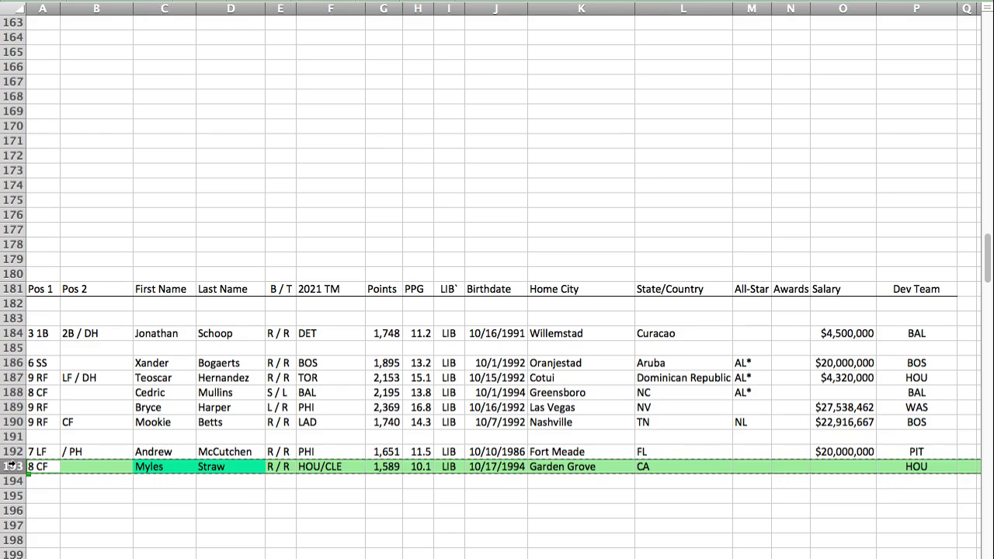
key(ctrl+End)
key(Home)
key(Down)
key(super+v)
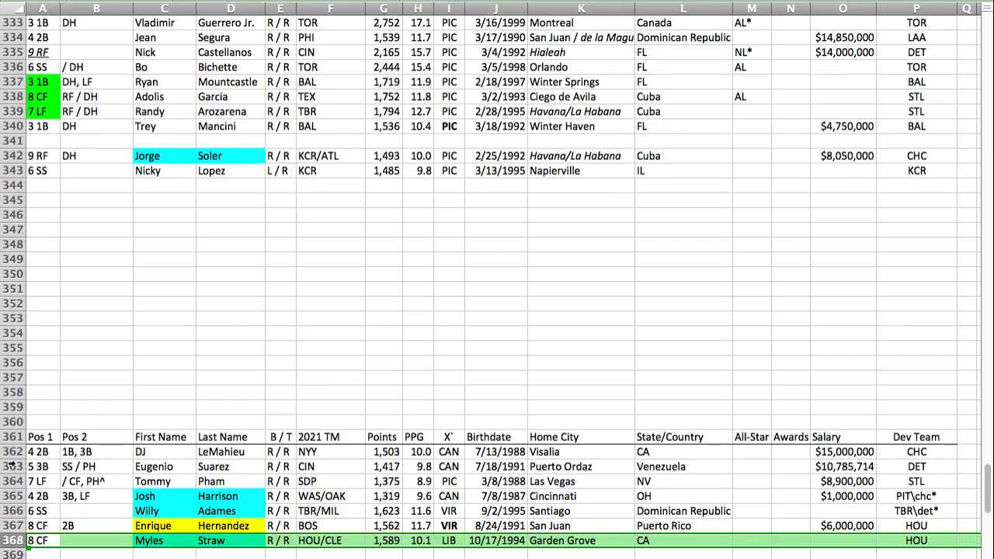
Step: Paste Josh Rojas's player row into row 369 of the X section, below Myles Straw, and save the workbook
key(Down)
key(super+s)
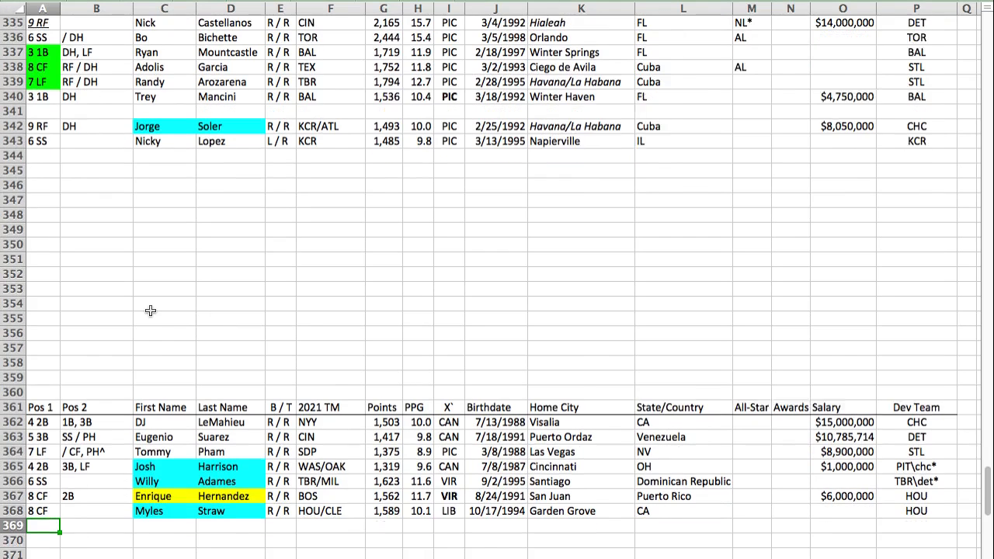
key(super+v)
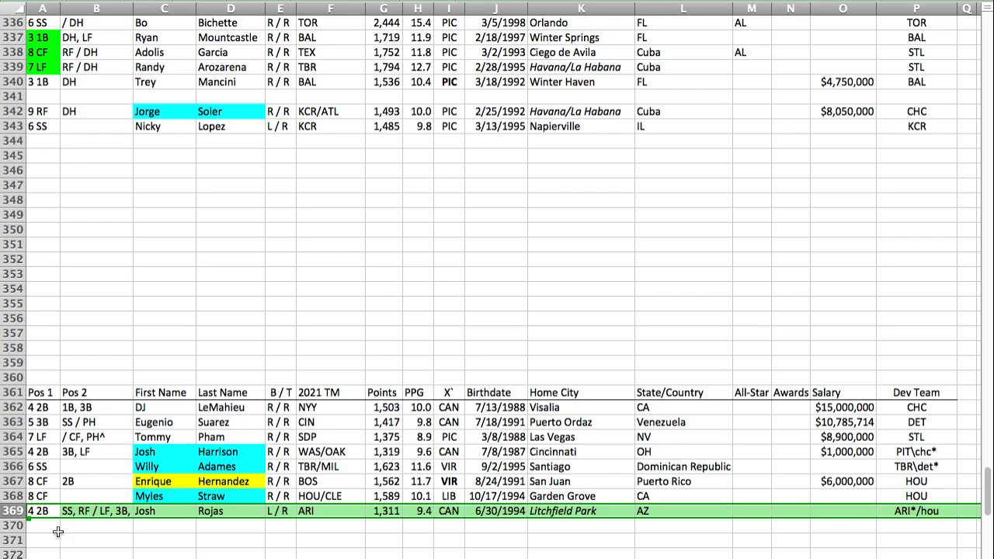
key(super+s)
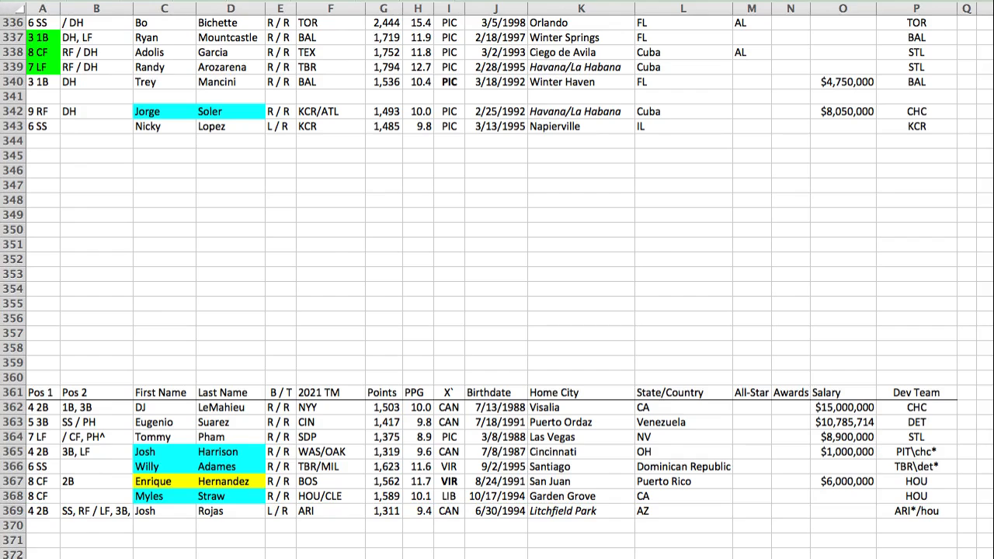
Step: Paste Brandon Crawford's player row into row 300, directly above the AQU header
key(Return)
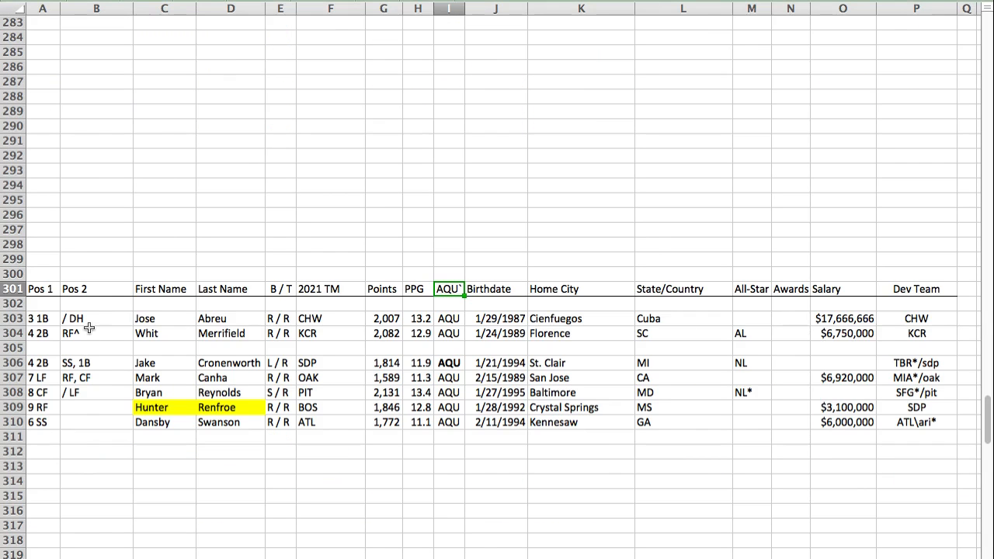
click(33, 275)
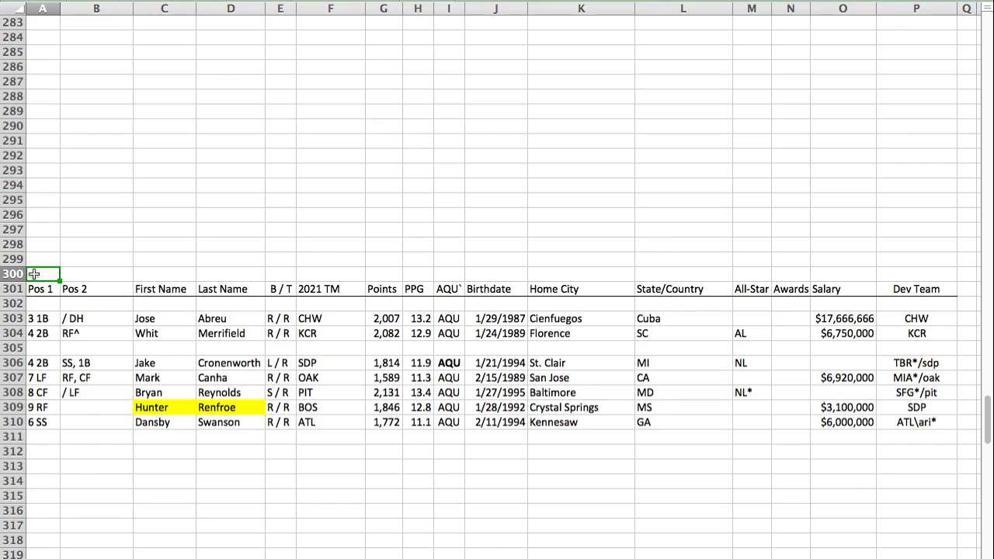
key(super+v)
Step: Move Jake Cronenworth's row up to row 305, below Whit Merrifield, and make its Pos 1 entry italic and underlined
click(16, 363)
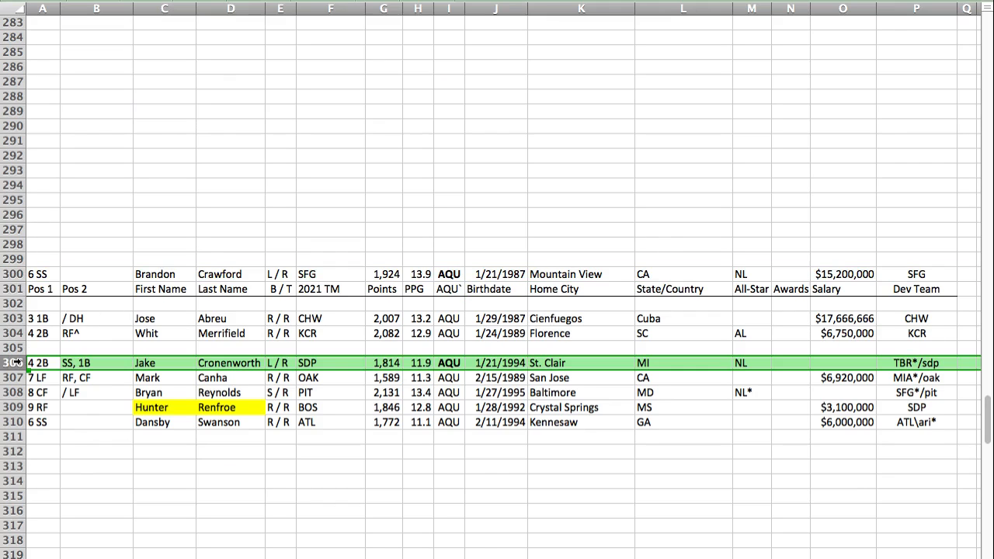
drag(16, 363, 15, 349)
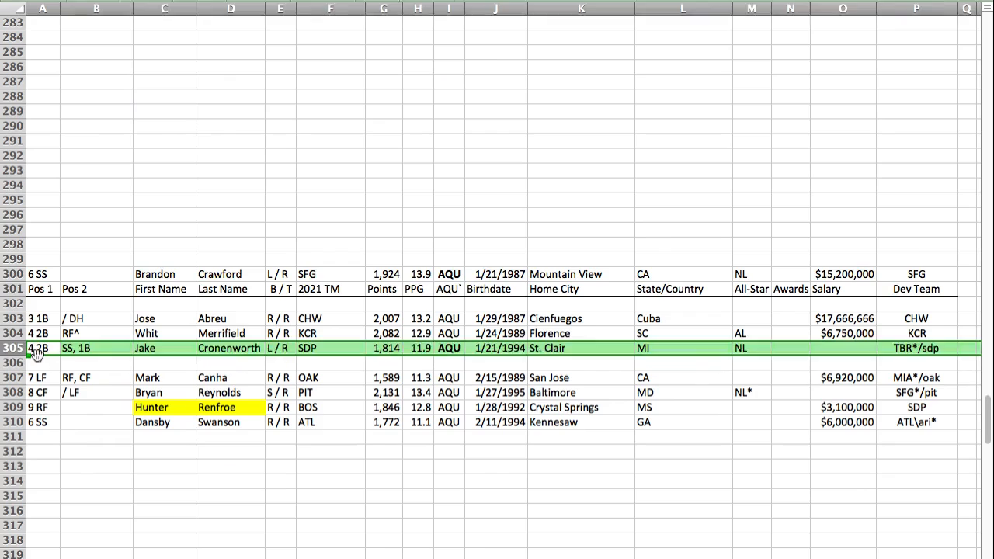
click(35, 351)
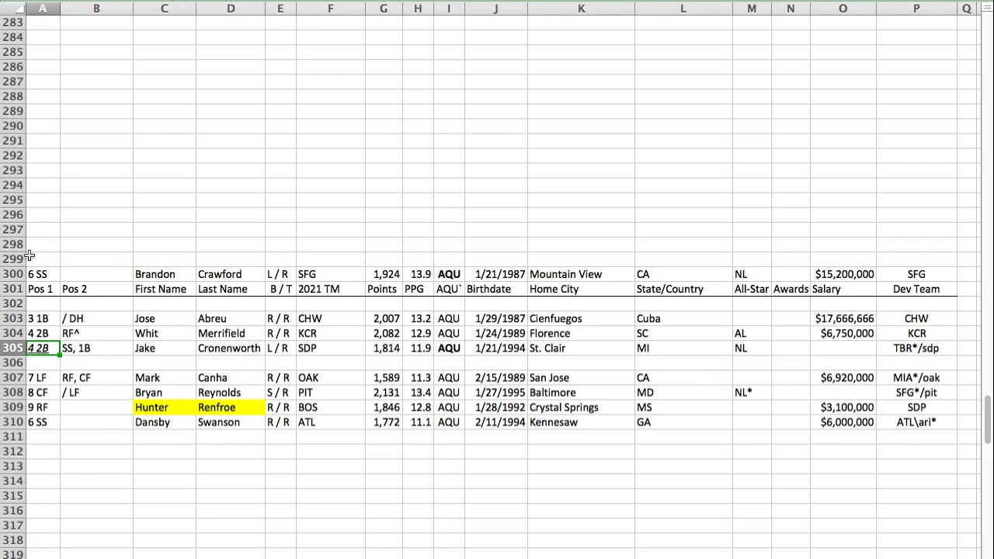
Step: Move Brandon Crawford's player row from above the AQU header into row 306, below Jake Cronenworth
click(16, 274)
key(super+c)
click(48, 361)
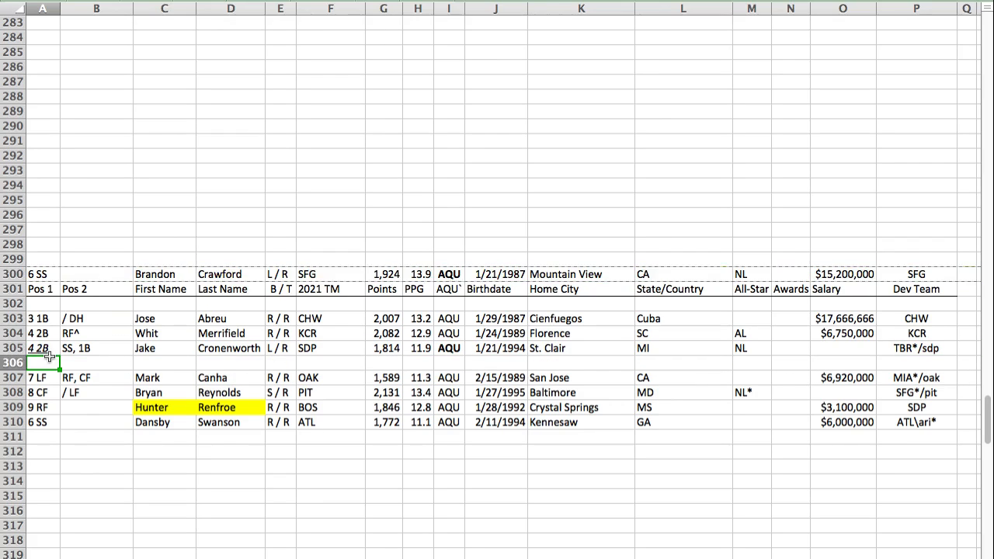
key(super+v)
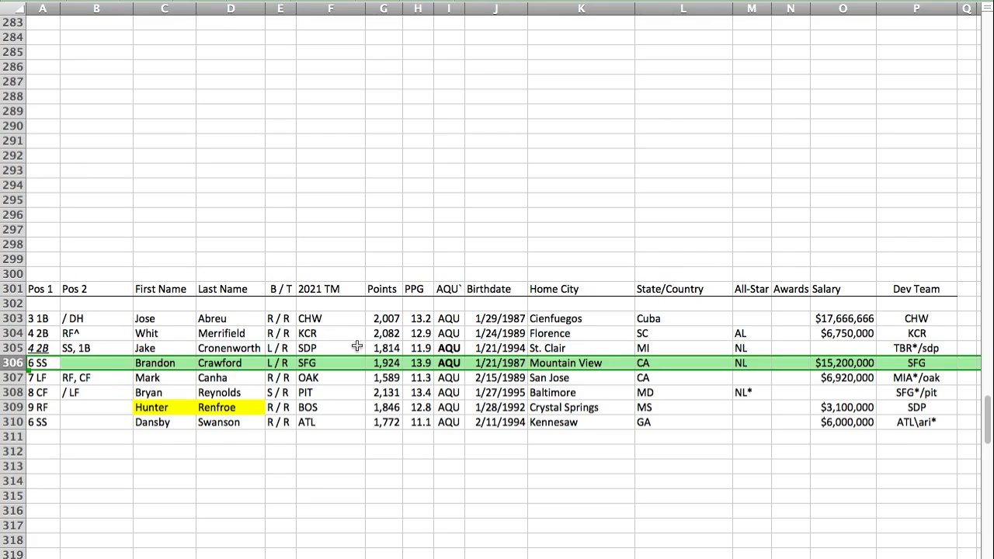
click(386, 362)
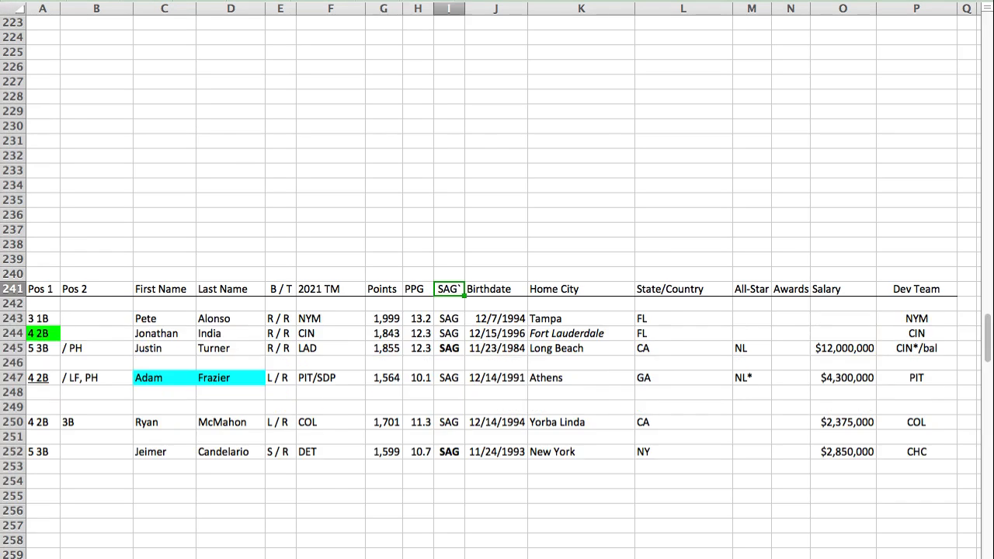
Step: Paste Javier Baez's player row into row 246 of the SAG section, below Justin Turner
click(47, 365)
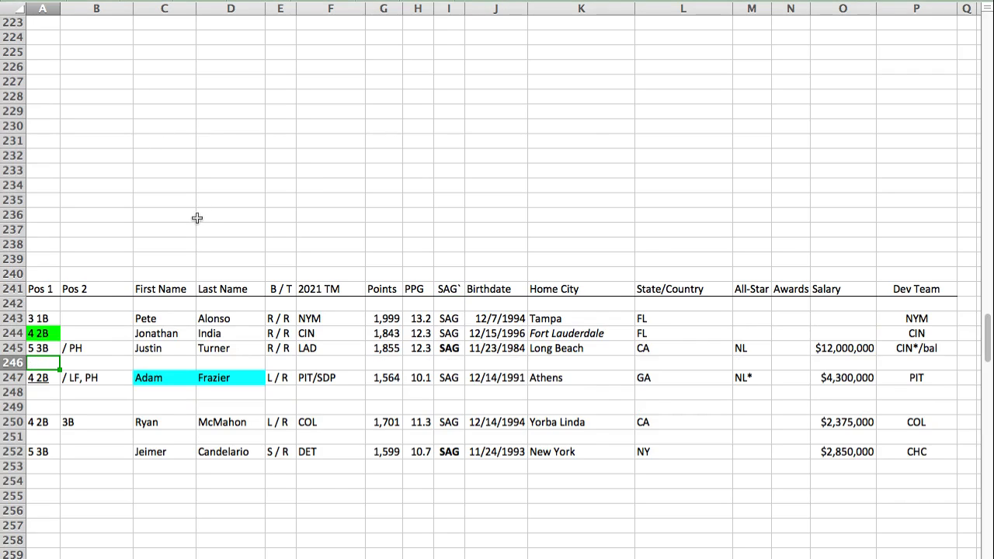
key(super+v)
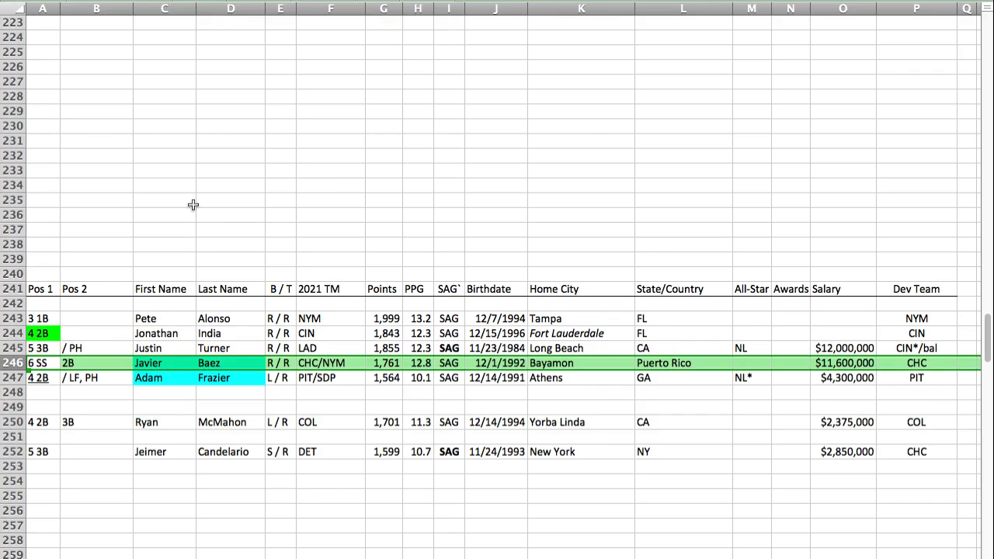
click(31, 363)
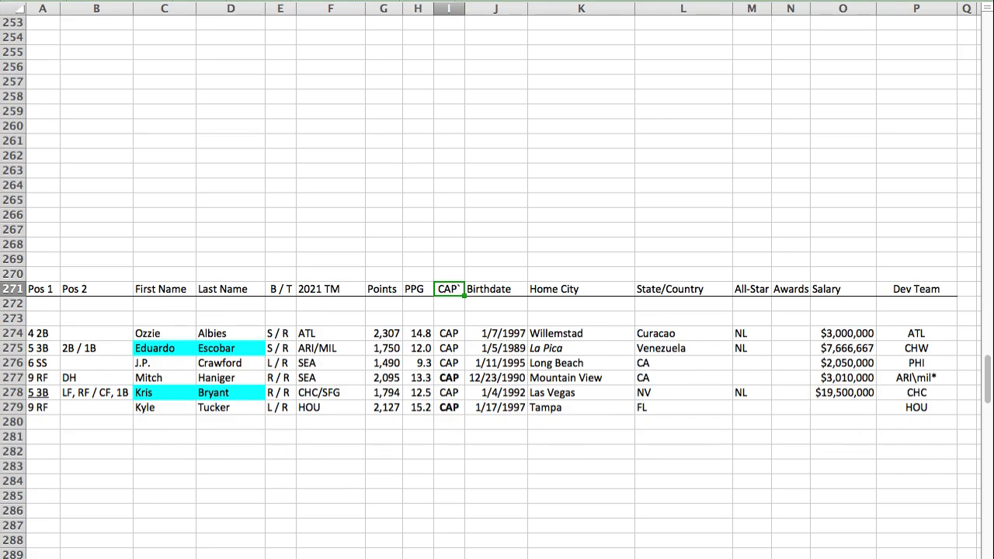
Step: Paste C.J. Cron's player row into row 273 of the CAP section, above Ozzie Albies
click(28, 319)
key(super+v)
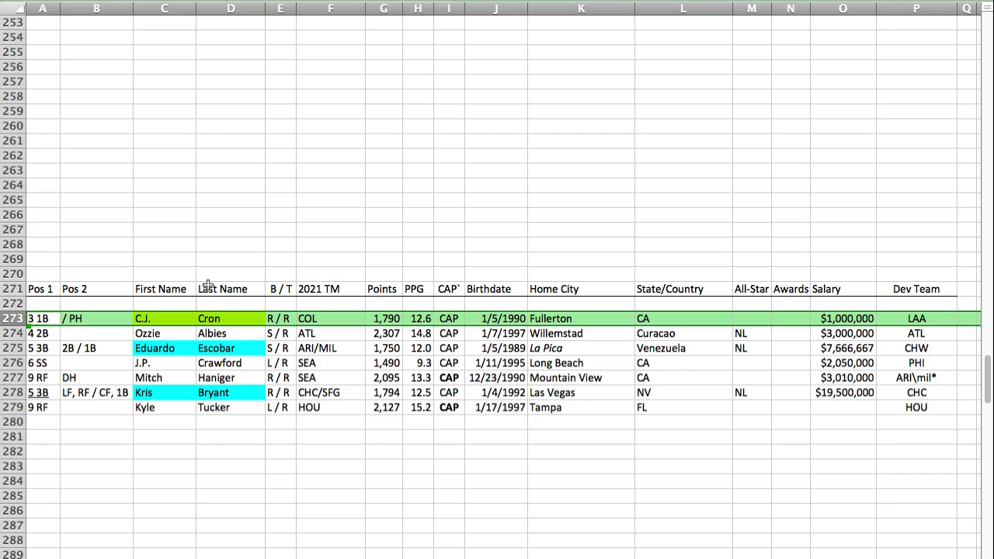
click(43, 292)
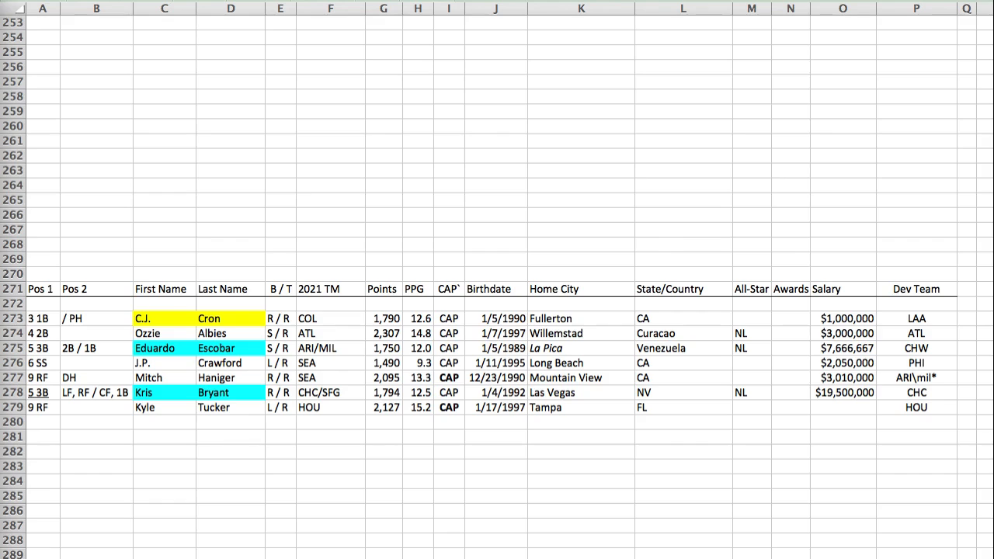
Step: Move J.P. Crawford's row within the CAP section to row 280, below Kyle Tucker
click(15, 363)
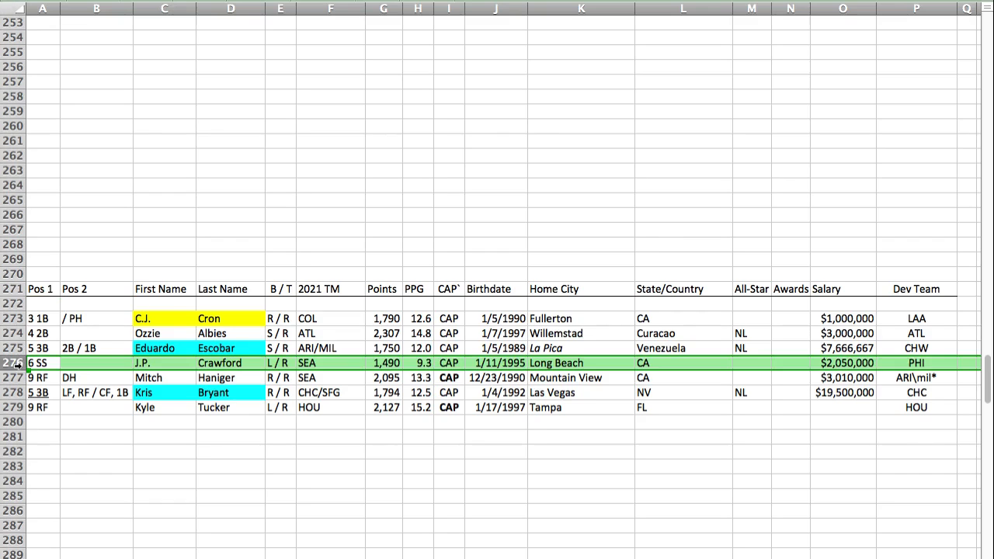
key(super+c)
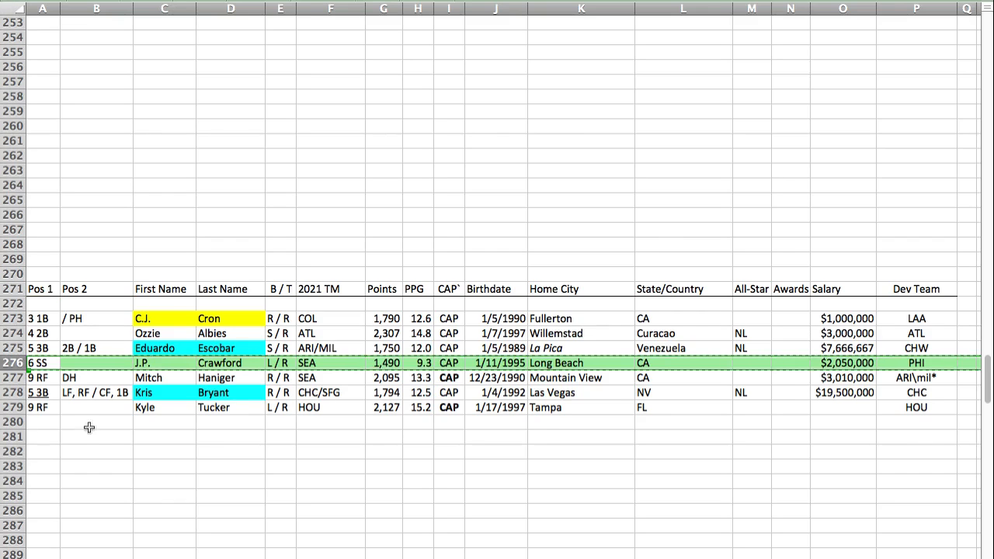
click(40, 421)
key(super+v)
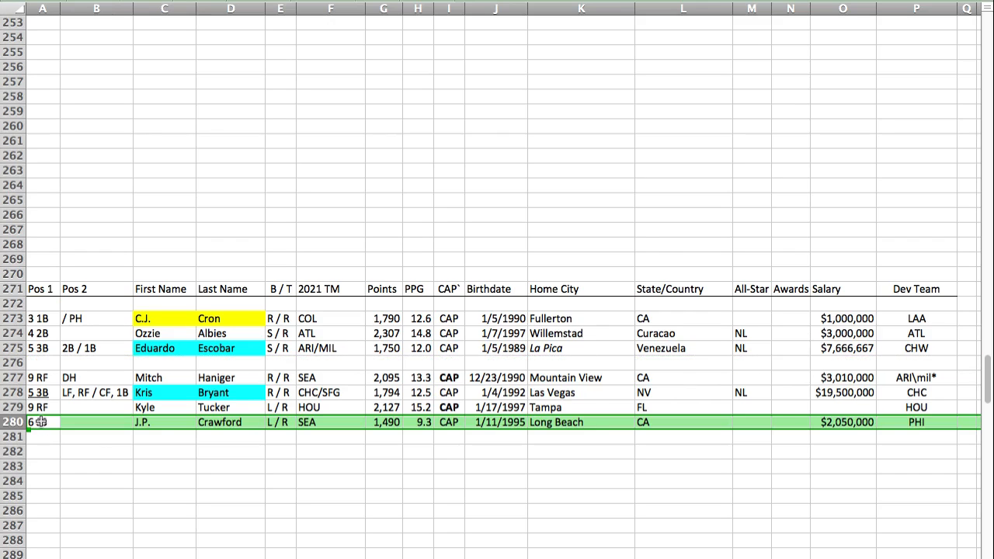
Step: Paste Fernando Tatis Jr.'s player row into the emptied row 276 of the CAP section, below Eduardo Escobar
click(43, 363)
key(super+Tab)
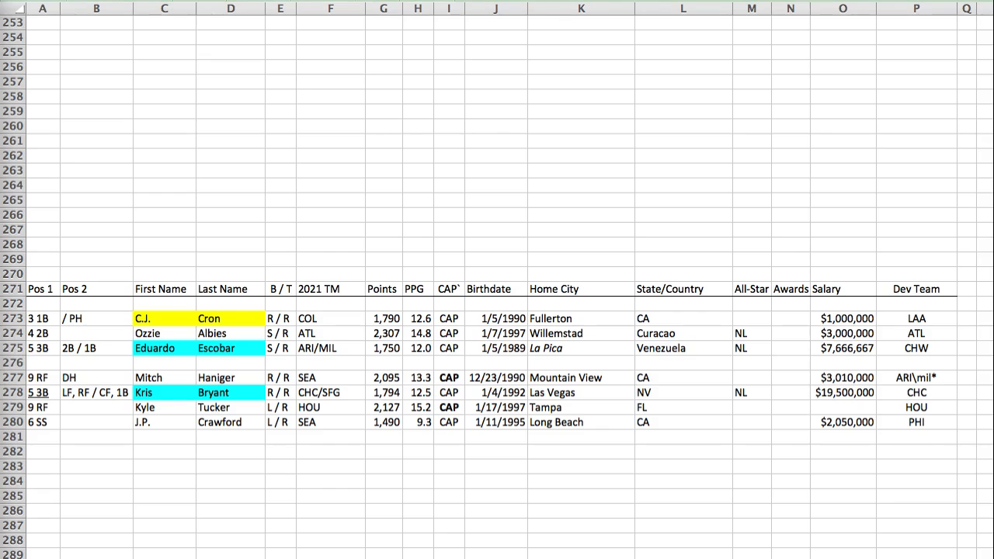
key(super+Tab)
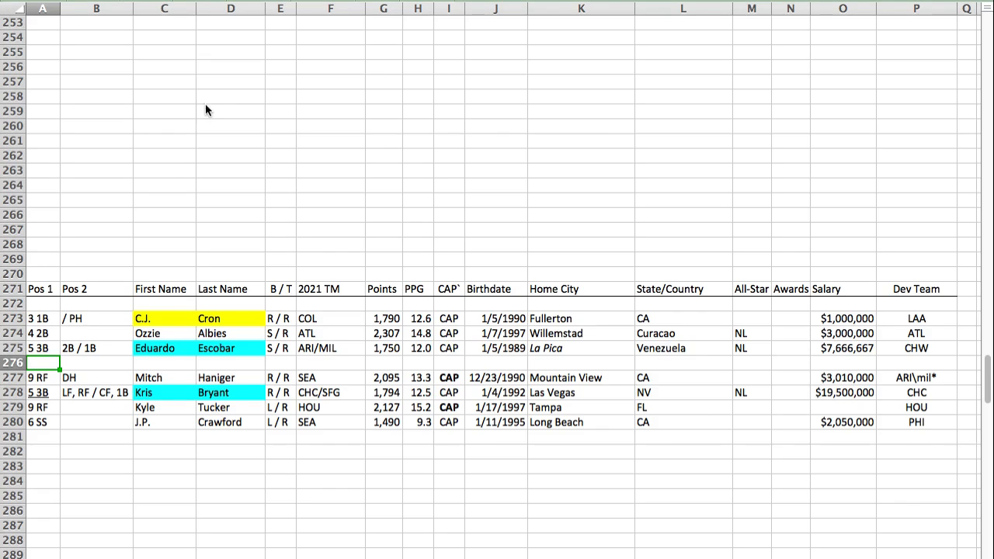
key(super+v)
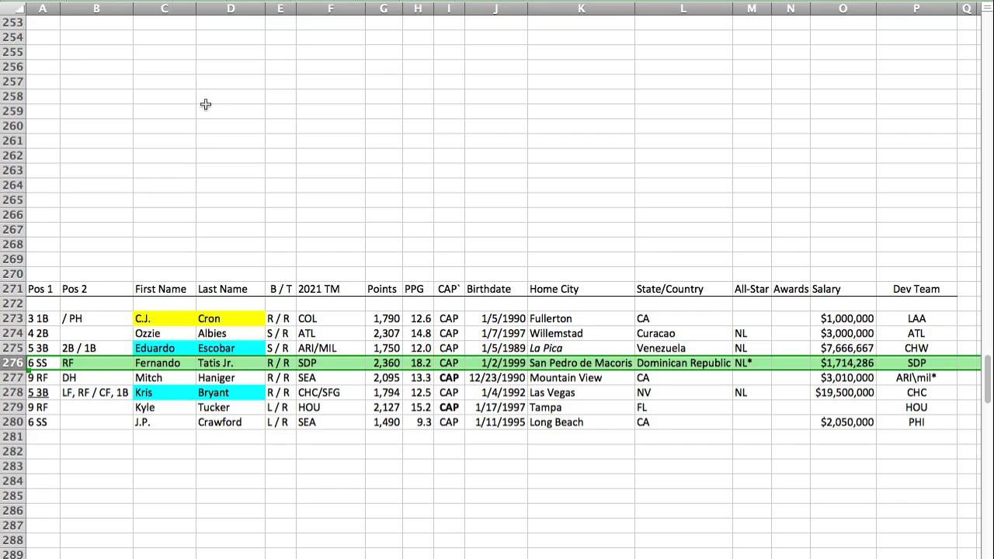
key(Left)
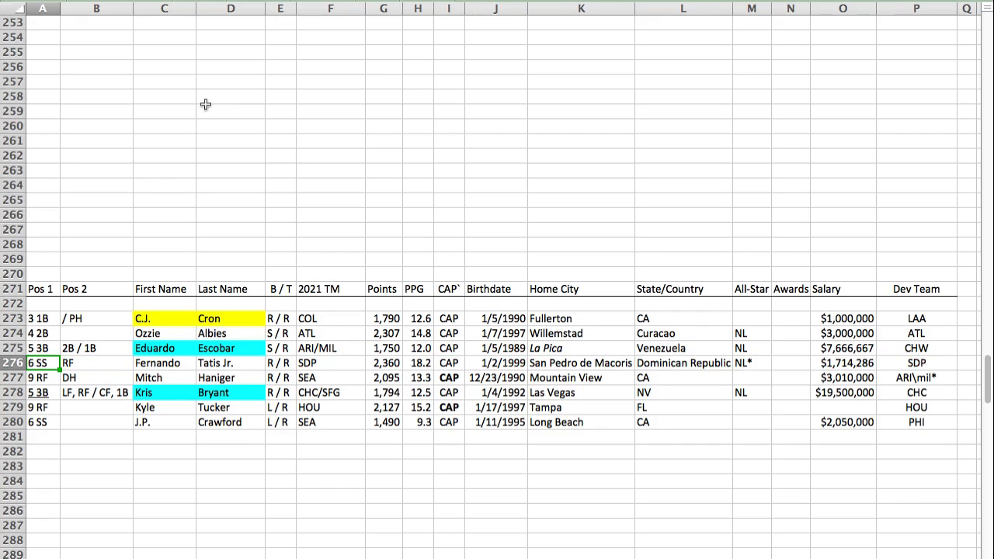
key(Right)
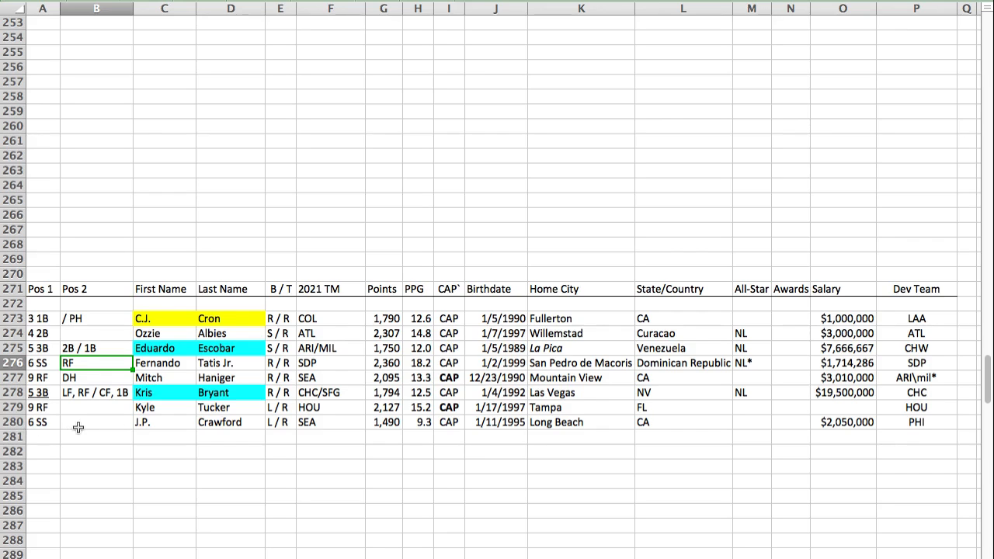
click(13, 422)
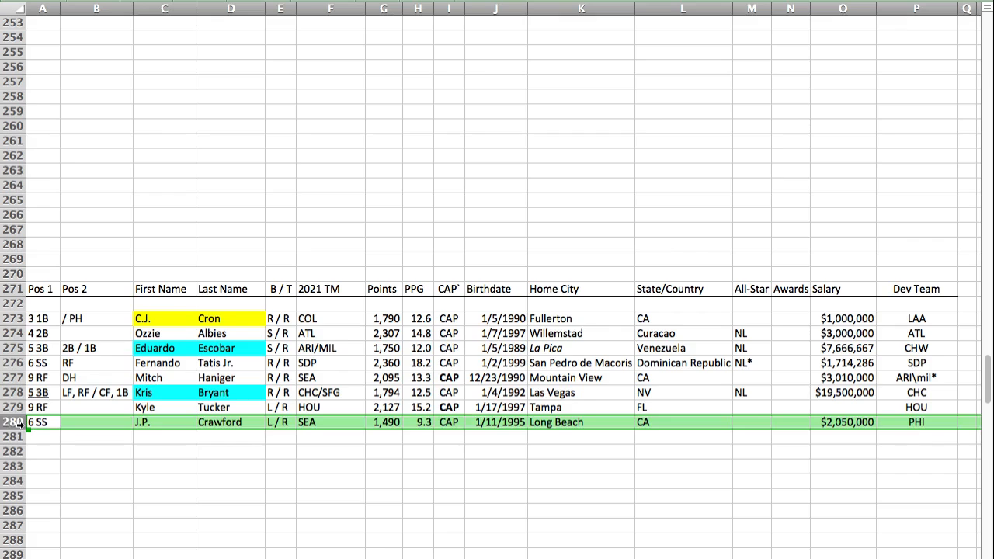
click(14, 363)
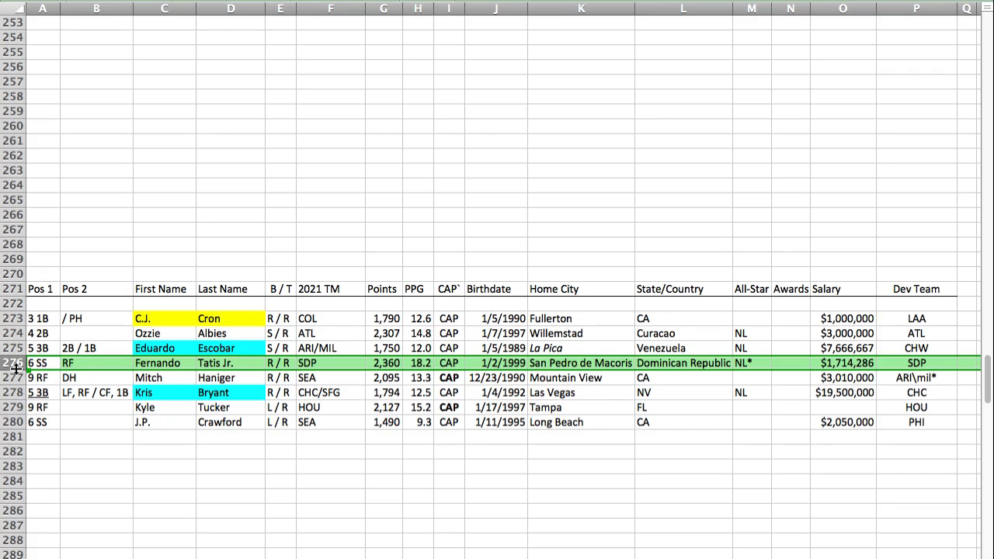
click(45, 434)
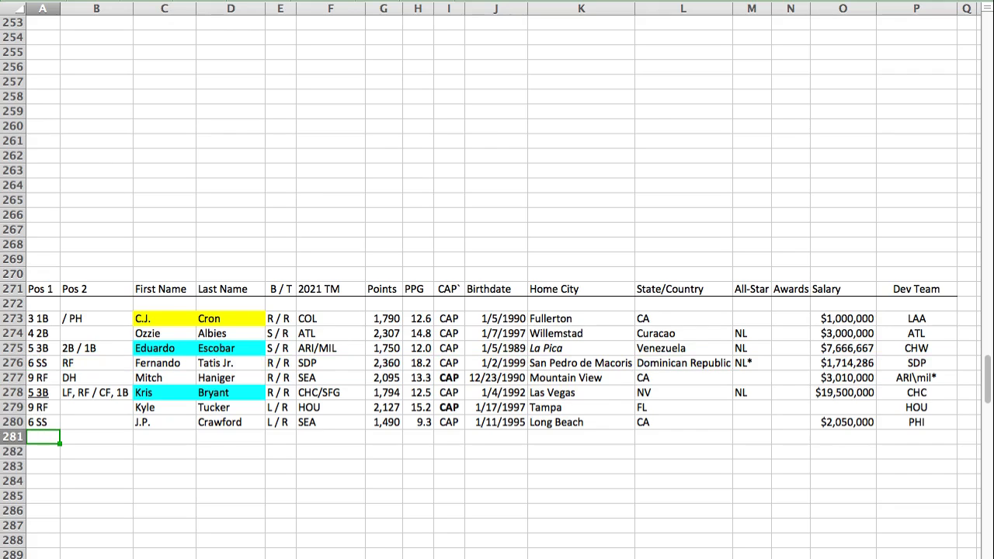
Step: Paste Randal Grichuk's player row into row 128 of the LEO section, below J.D. Martinez
key(super+Tab)
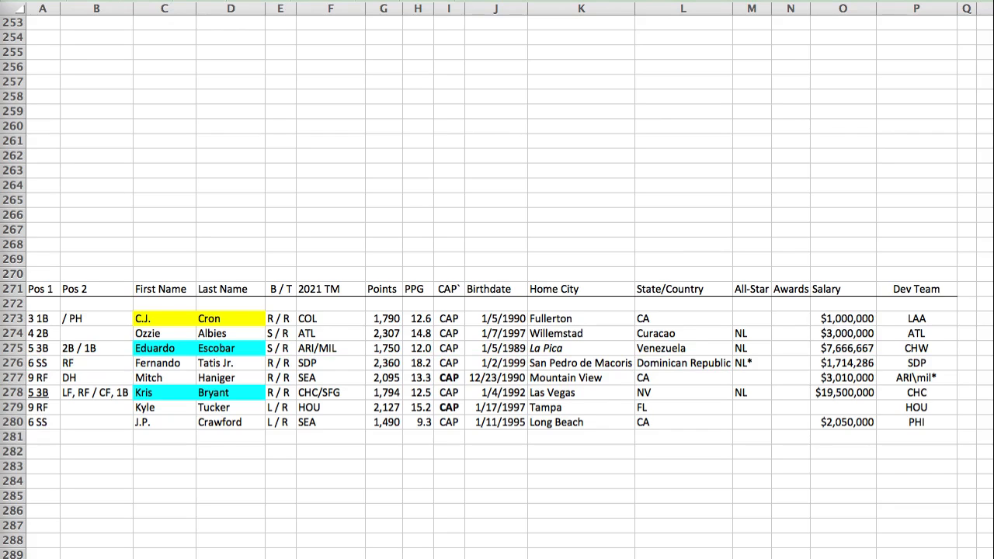
key(Return)
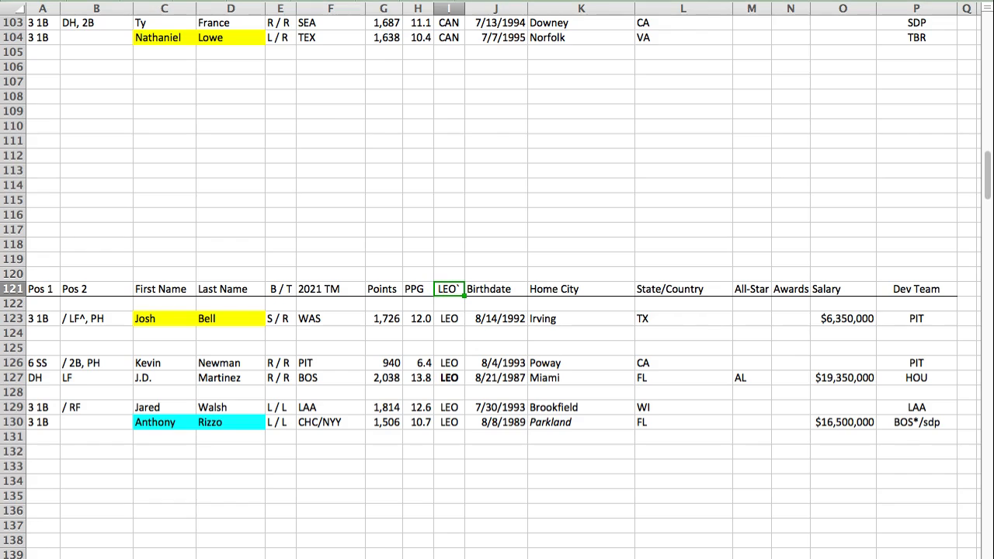
click(44, 395)
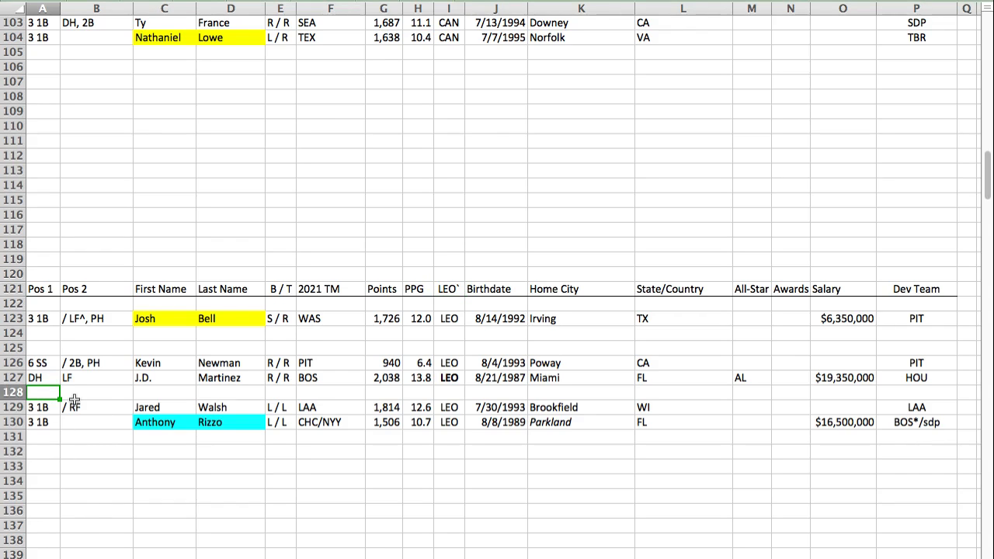
key(ctrl+v)
key(Left)
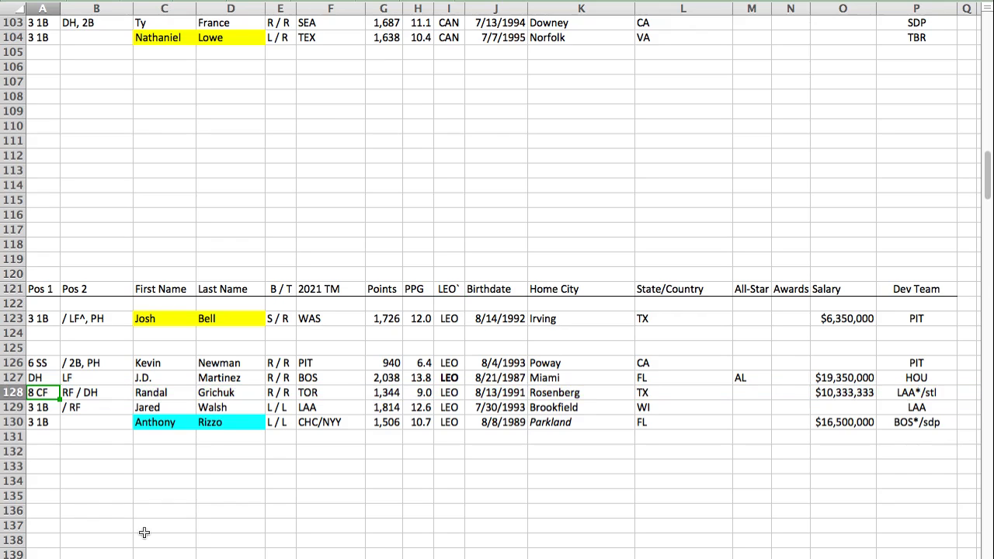